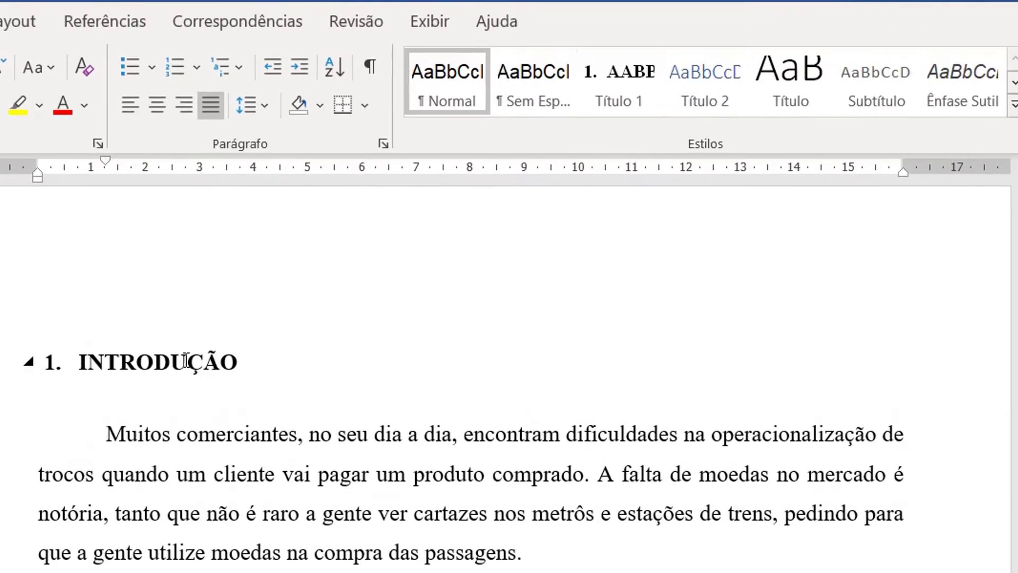
Examine the formatting of the INTRODUÇÃO heading and its first body paragraph.
{"action": "double_click", "coordinate": [216, 338]}
{"action": "left_click", "coordinate": [382, 477]}
{"action": "left_click_drag", "start_coordinate": [525, 550], "coordinate": [106, 432]}
{"action": "left_click", "coordinate": [333, 501]}
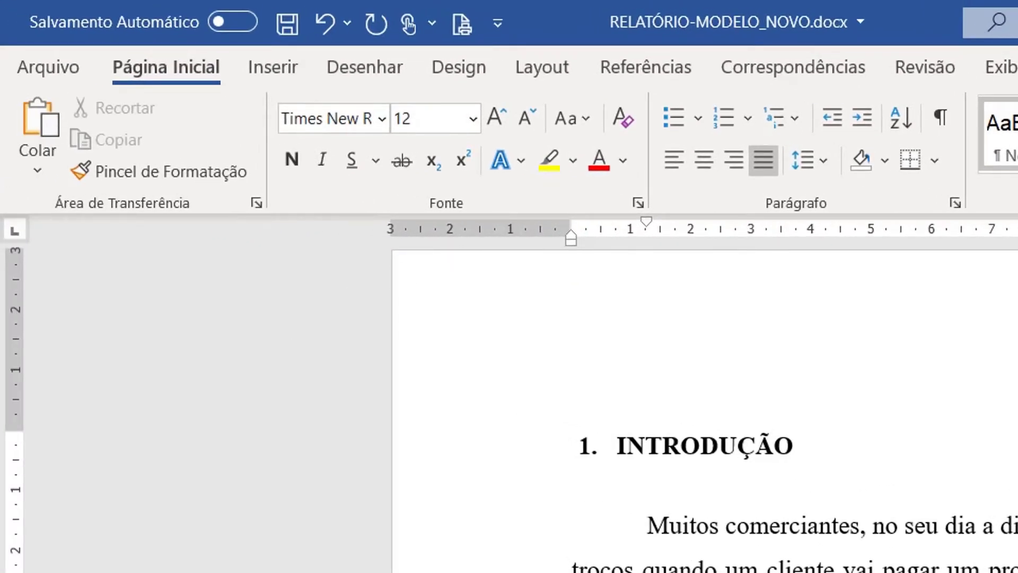
Compare the formatting of the indented long quotation with the body paragraph introducing it in the FALTA DE TROCO section.
{"action": "scroll", "coordinate": [575, 324], "scroll_direction": "down", "scroll_amount": 15}
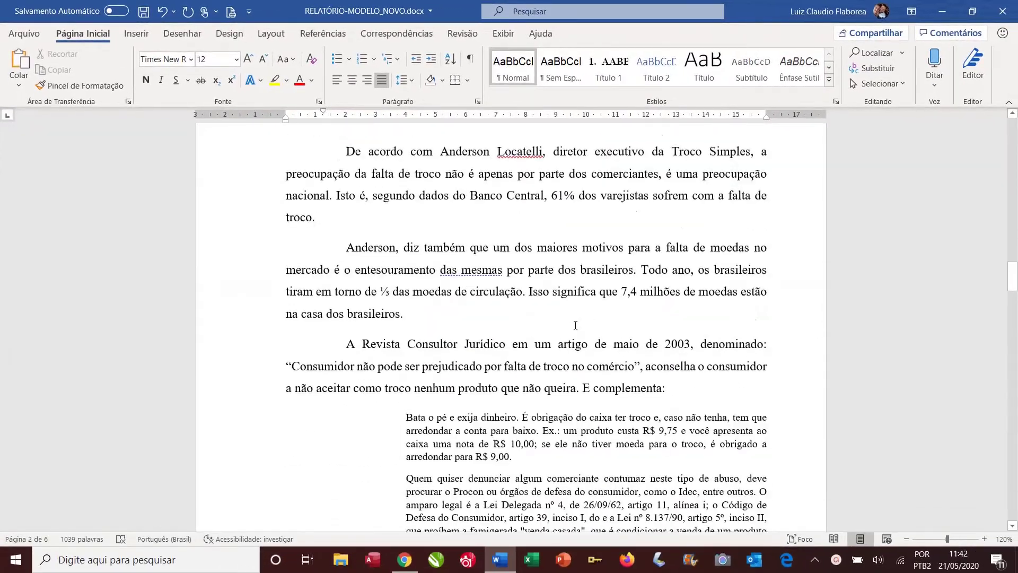
{"action": "scroll", "coordinate": [575, 324], "scroll_direction": "down", "scroll_amount": 3}
{"action": "left_click_drag", "start_coordinate": [645, 375], "coordinate": [418, 249]}
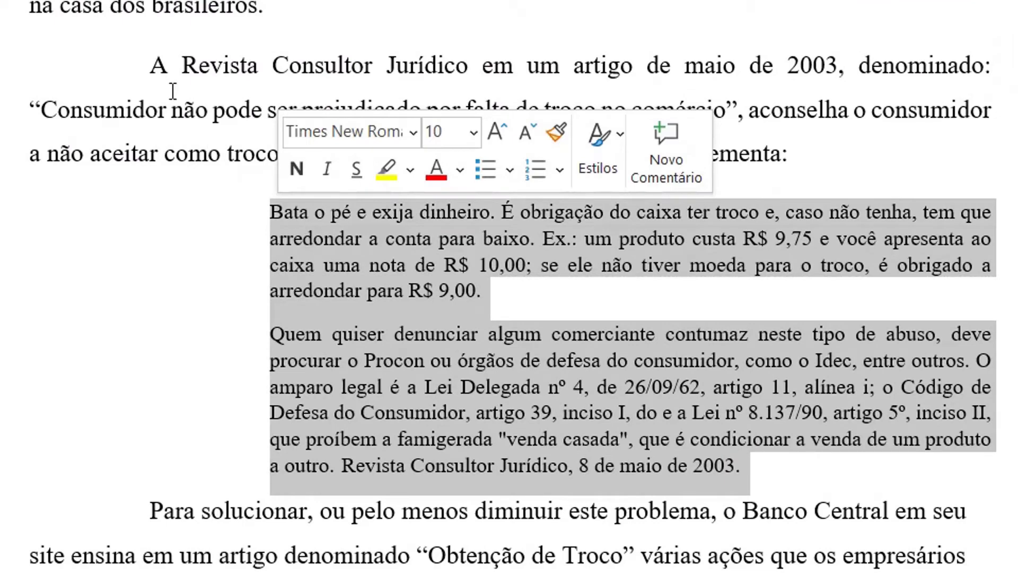
{"action": "left_click", "coordinate": [317, 228]}
{"action": "left_click", "coordinate": [183, 65]}
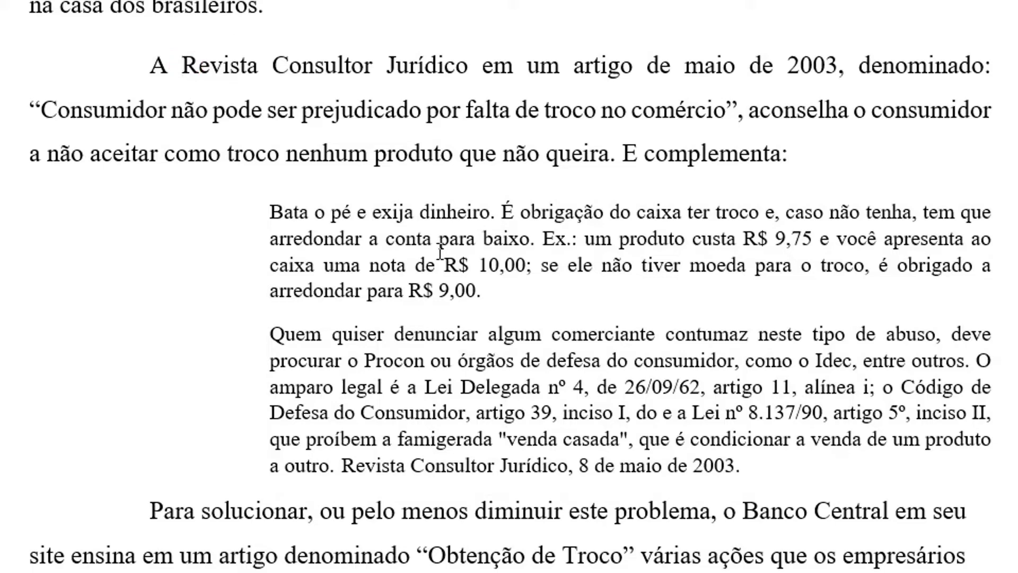
{"action": "left_click_drag", "start_coordinate": [271, 211], "coordinate": [749, 453]}
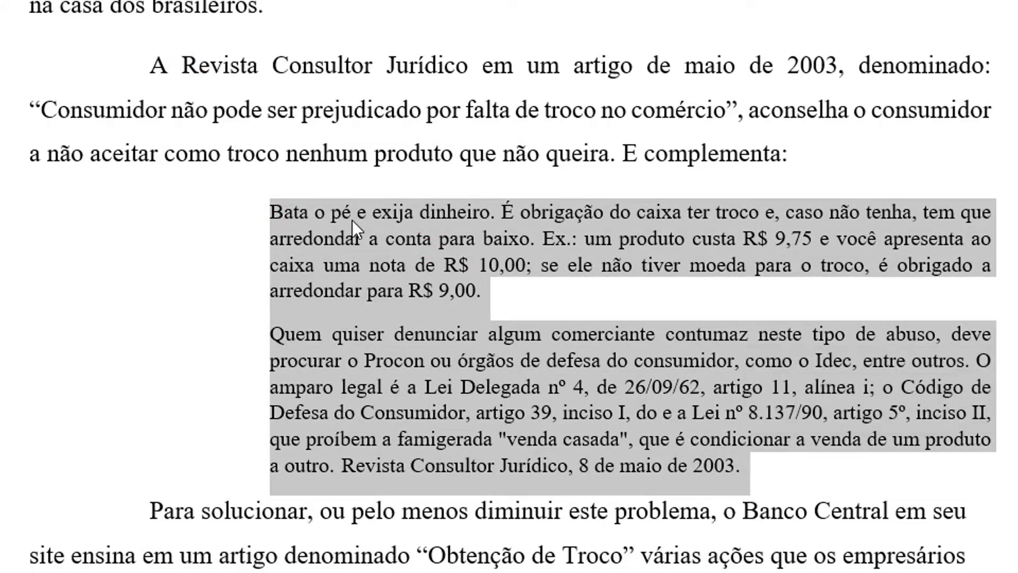
{"action": "left_click", "coordinate": [276, 126]}
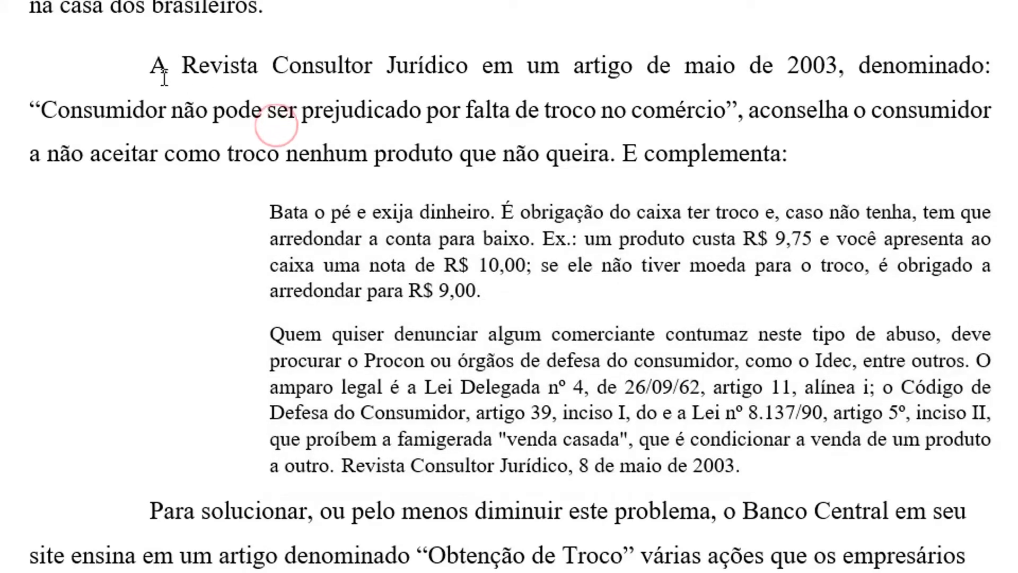
{"action": "left_click", "coordinate": [150, 65]}
{"action": "left_click_drag", "start_coordinate": [170, 72], "coordinate": [785, 154]}
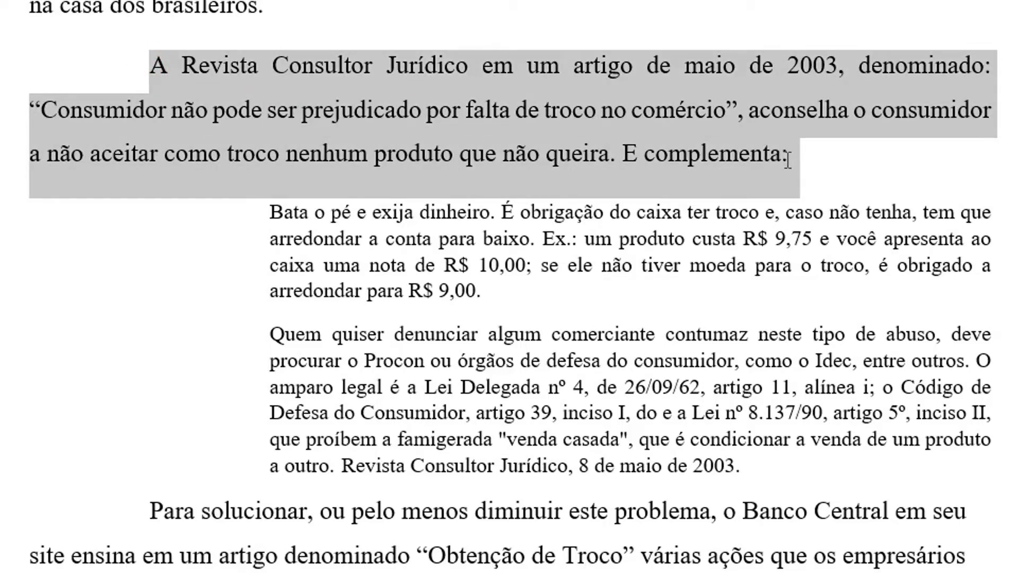
{"action": "left_click", "coordinate": [528, 141]}
{"action": "scroll", "coordinate": [496, 340], "scroll_direction": "down", "scroll_amount": 7}
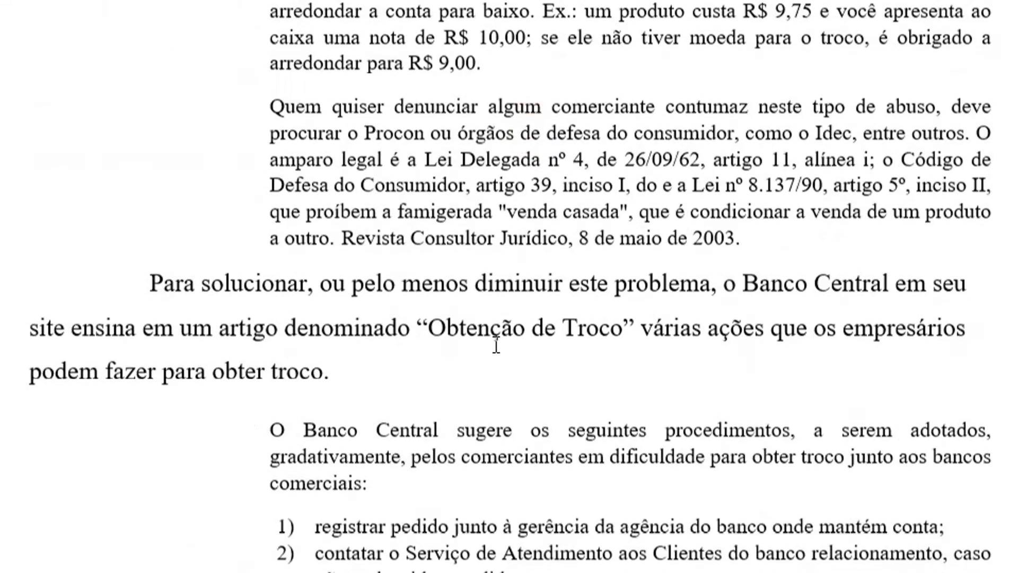
{"action": "scroll", "coordinate": [496, 345], "scroll_direction": "up", "scroll_amount": 7}
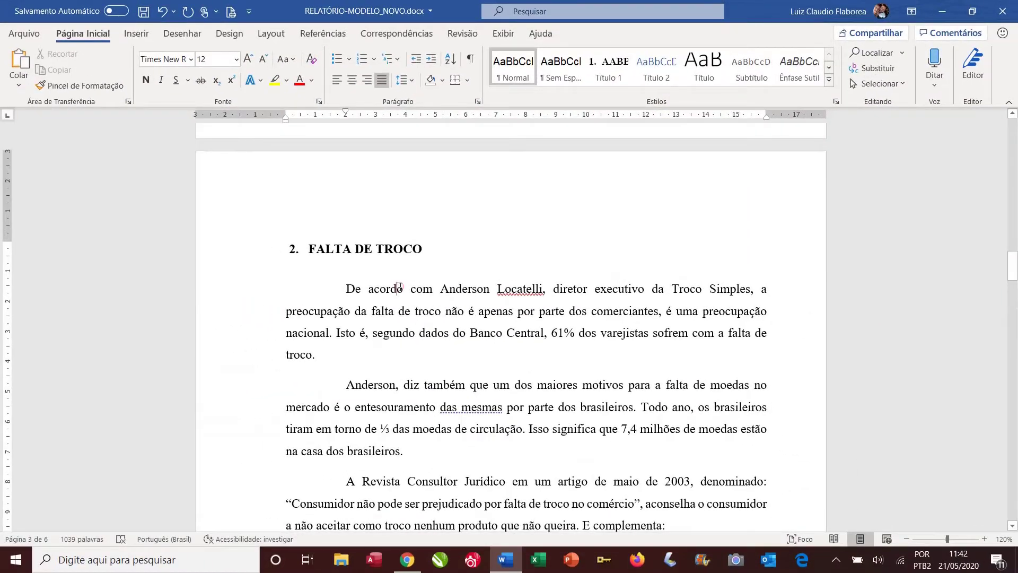
{"action": "scroll", "coordinate": [418, 333], "scroll_direction": "down", "scroll_amount": 5}
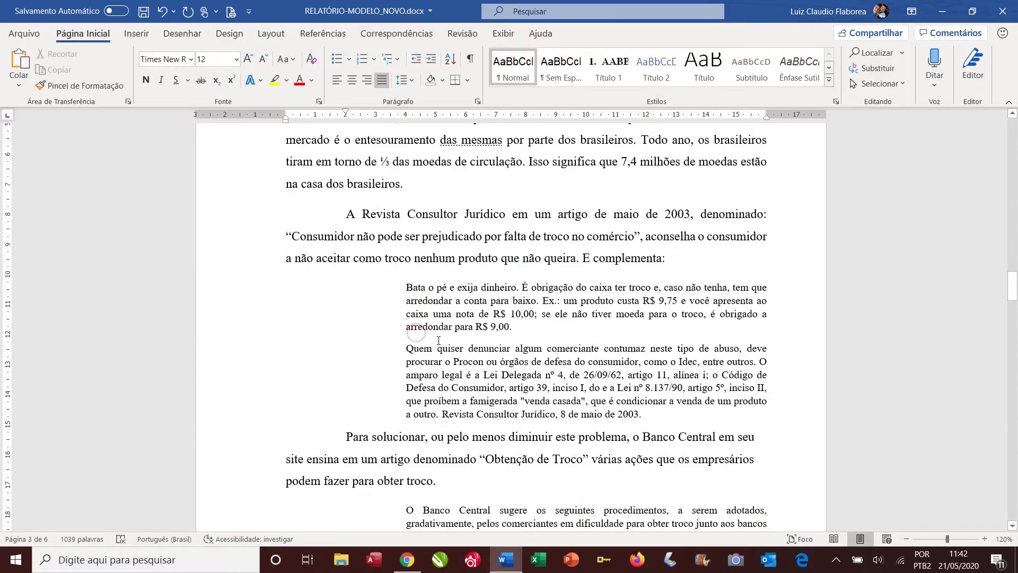
{"action": "scroll", "coordinate": [449, 338], "scroll_direction": "up", "scroll_amount": 15}
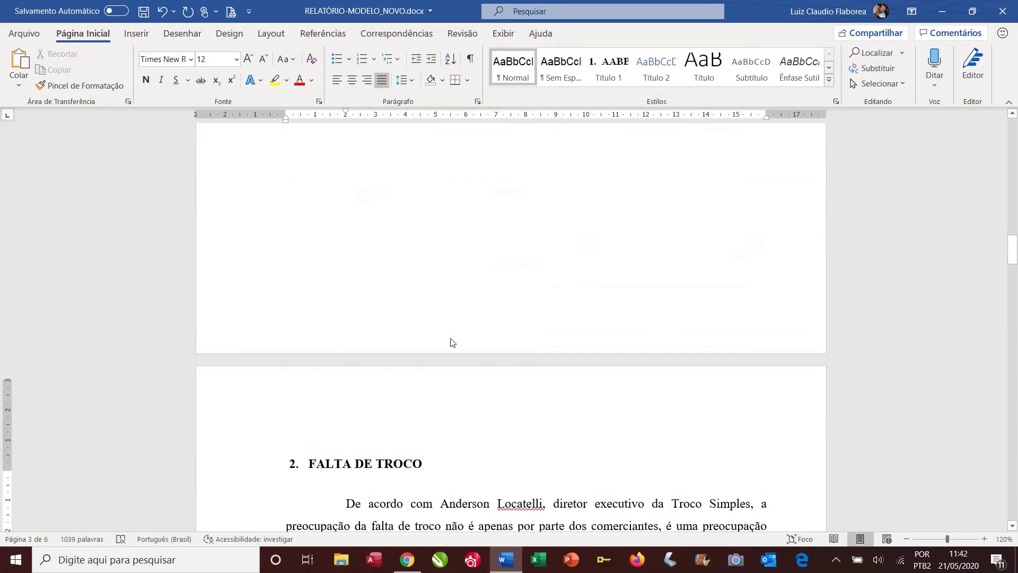
Insert page numbers at the top of the page using the Número sem Formatação 3 style.
{"action": "scroll", "coordinate": [450, 338], "scroll_direction": "up", "scroll_amount": 15}
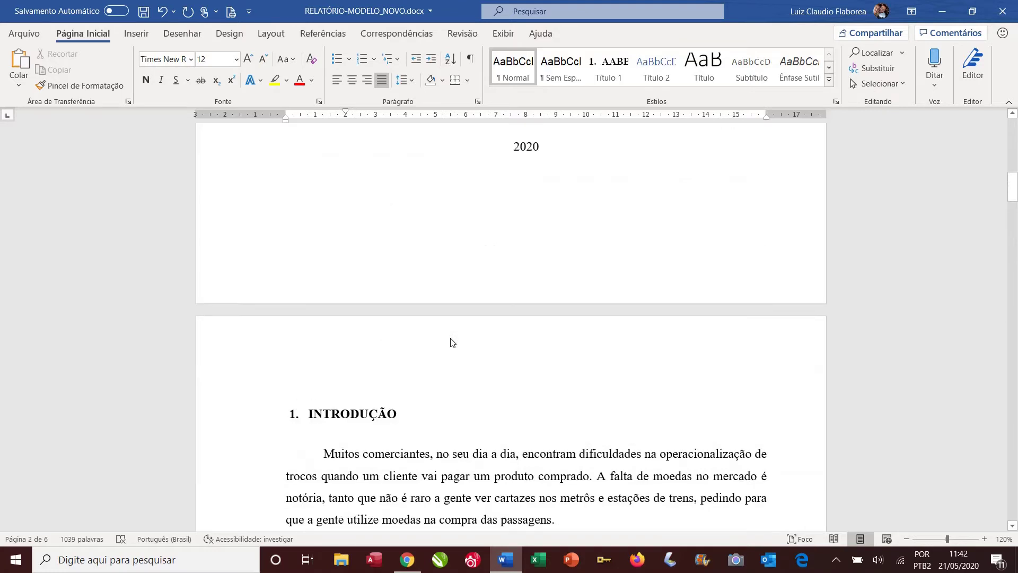
{"action": "scroll", "coordinate": [451, 338], "scroll_direction": "up", "scroll_amount": 4}
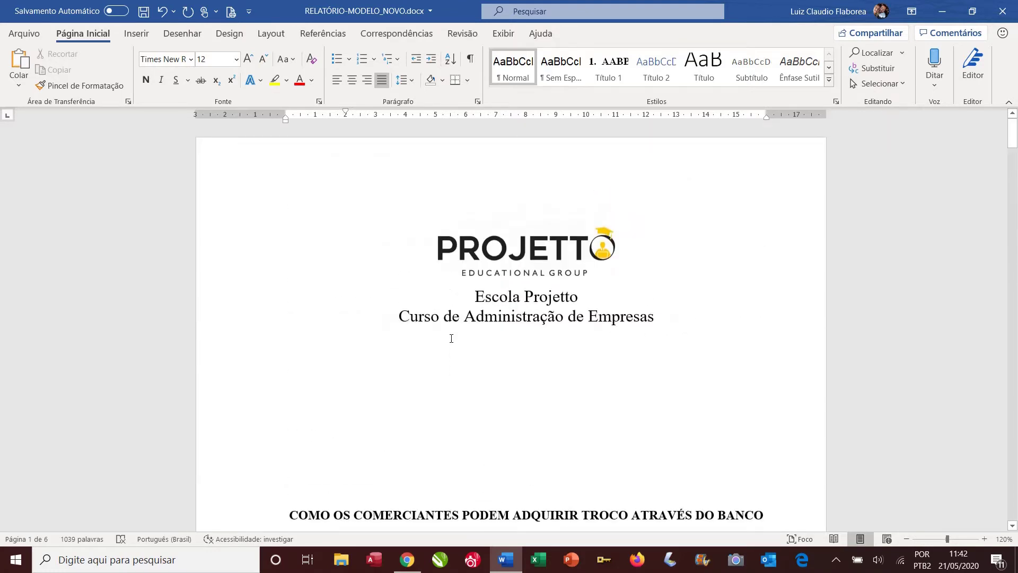
{"action": "scroll", "coordinate": [452, 339], "scroll_direction": "down", "scroll_amount": 18}
{"action": "scroll", "coordinate": [453, 343], "scroll_direction": "down", "scroll_amount": 1}
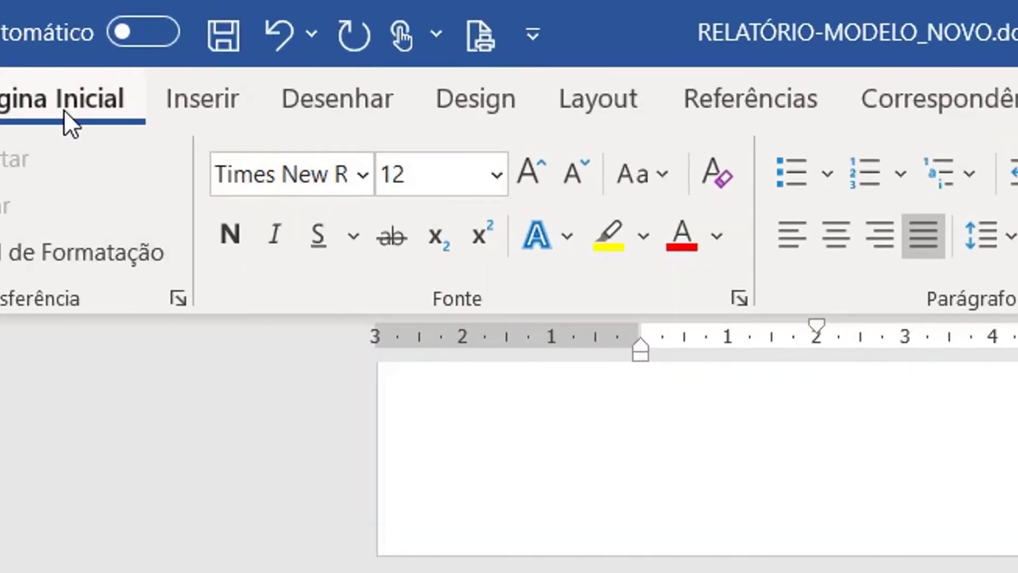
{"action": "left_click", "coordinate": [223, 100]}
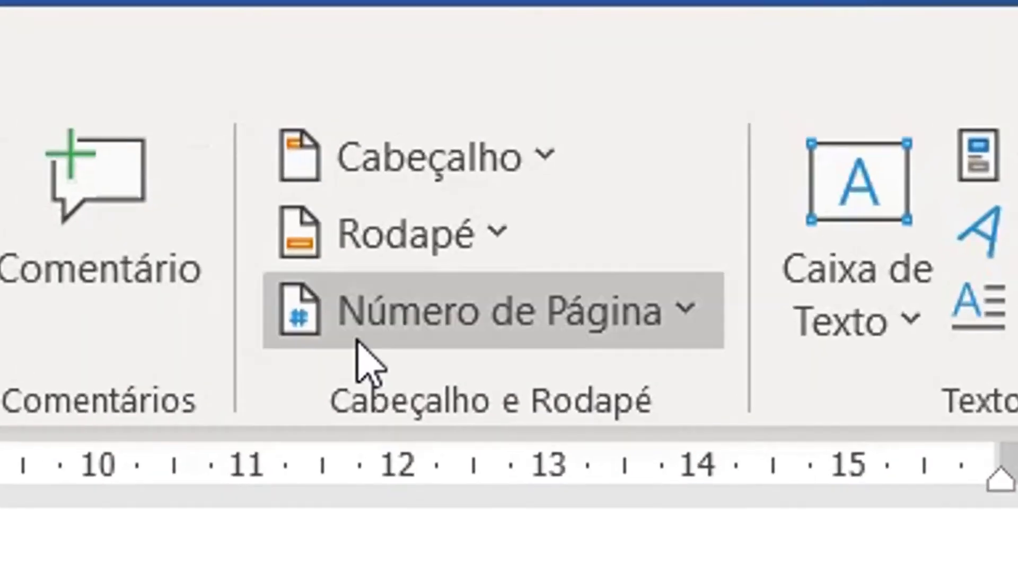
{"action": "left_click", "coordinate": [682, 312]}
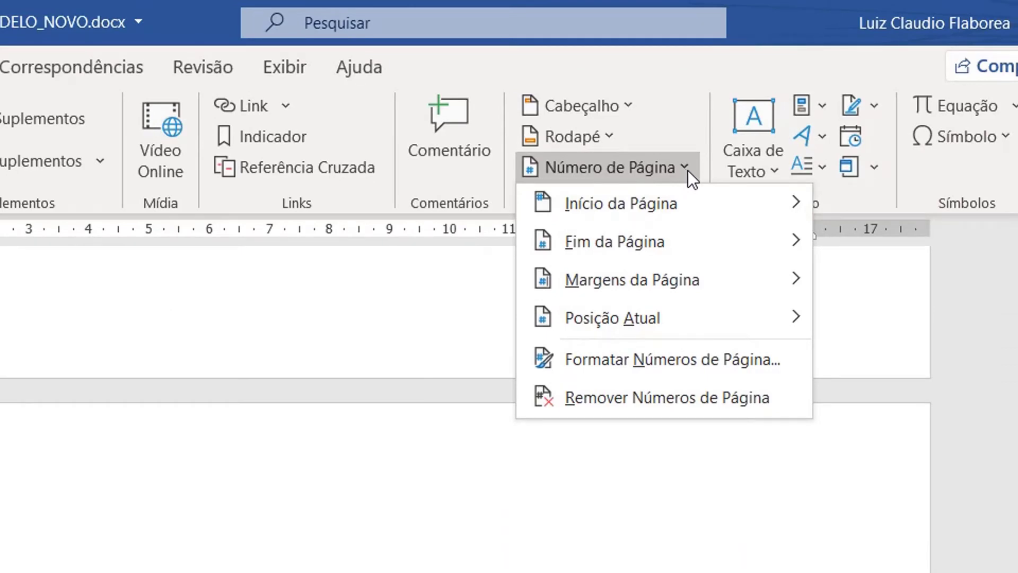
{"action": "mouse_move", "coordinate": [689, 204]}
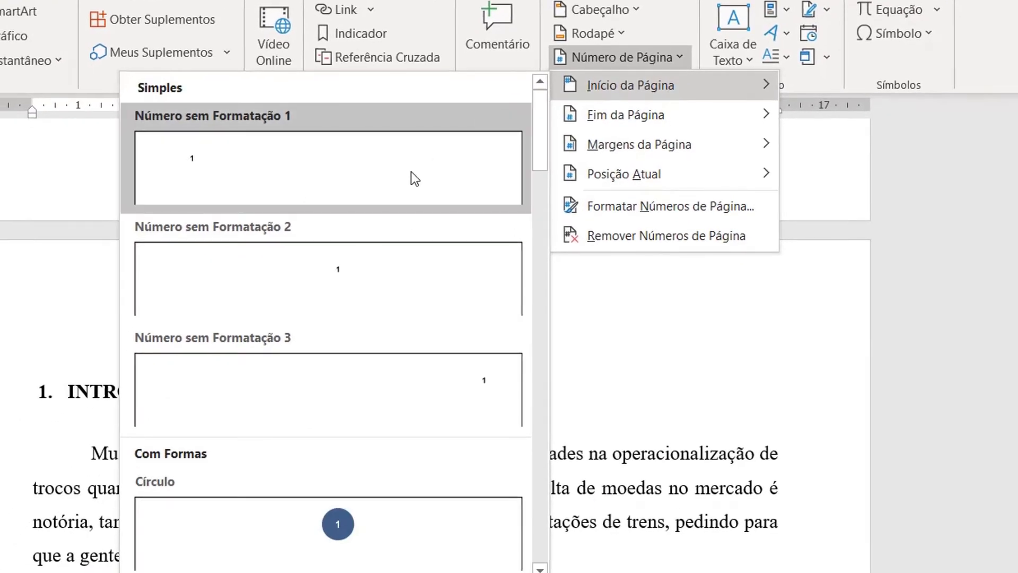
{"action": "left_click", "coordinate": [400, 392]}
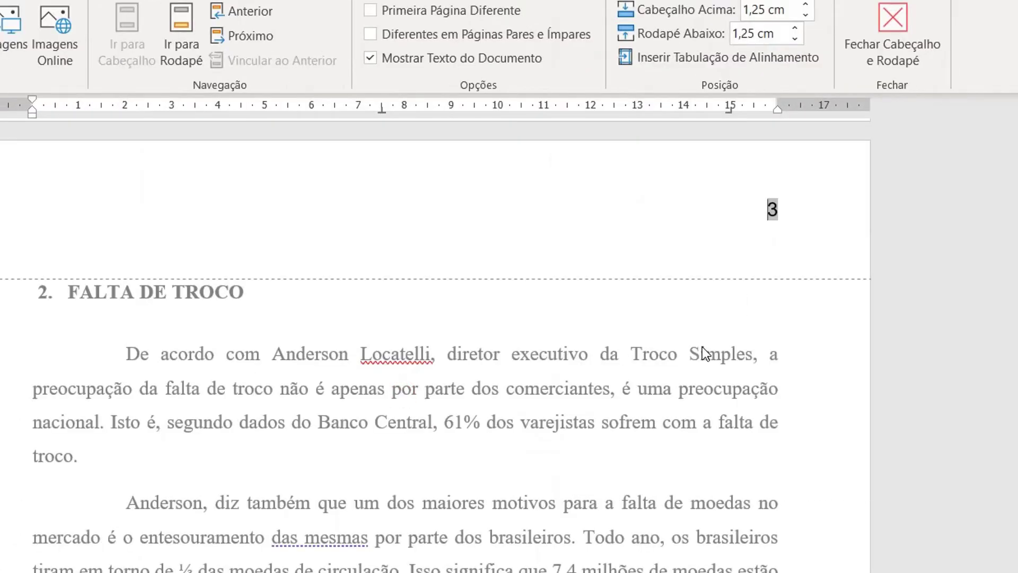
Check the header page numbers back to the cover, leave header editing, and review the introduction page's number.
{"action": "left_click", "coordinate": [775, 231]}
{"action": "scroll", "coordinate": [774, 227], "scroll_direction": "up", "scroll_amount": 10}
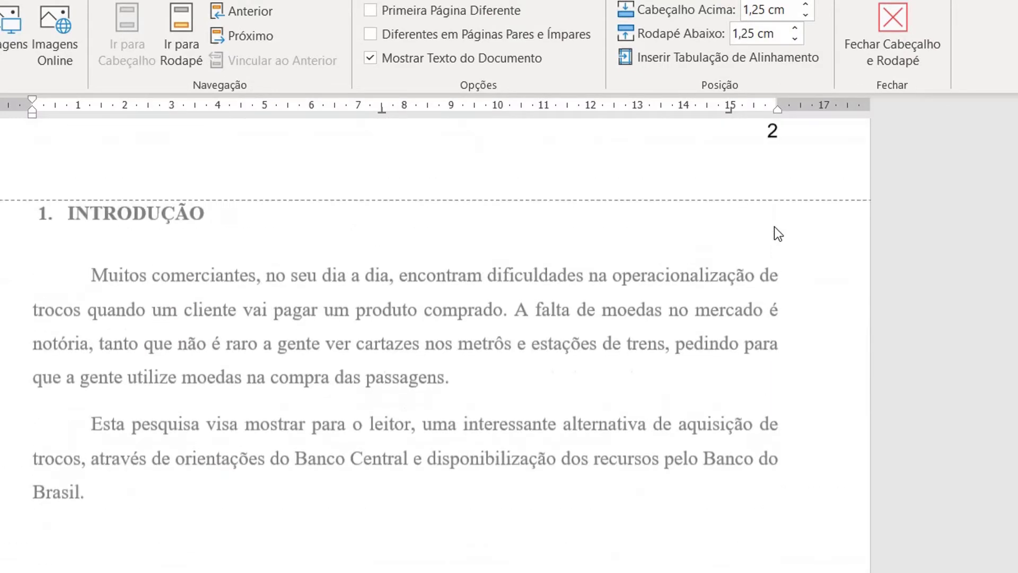
{"action": "scroll", "coordinate": [771, 347], "scroll_direction": "up", "scroll_amount": 15}
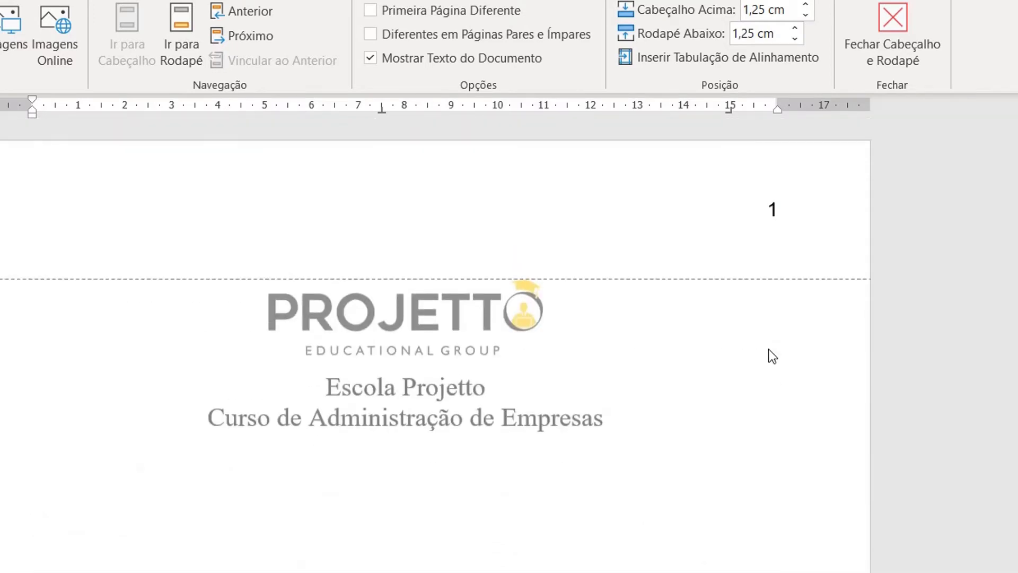
{"action": "double_click", "coordinate": [630, 406]}
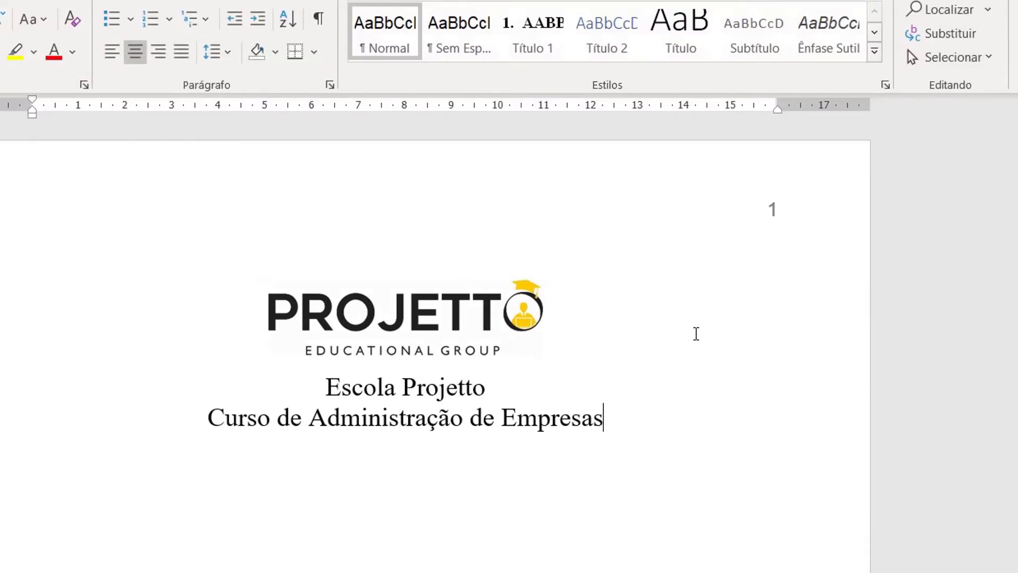
{"action": "scroll", "coordinate": [661, 343], "scroll_direction": "down", "scroll_amount": 15}
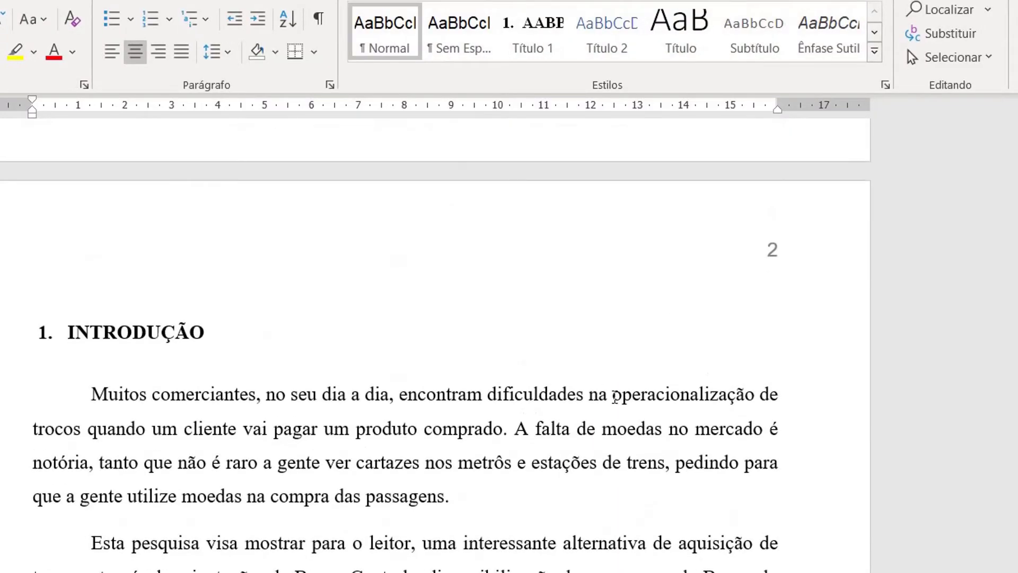
Reopen the introduction page's header, enable Primeira Página Diferente, and check the cover's header.
{"action": "double_click", "coordinate": [614, 397]}
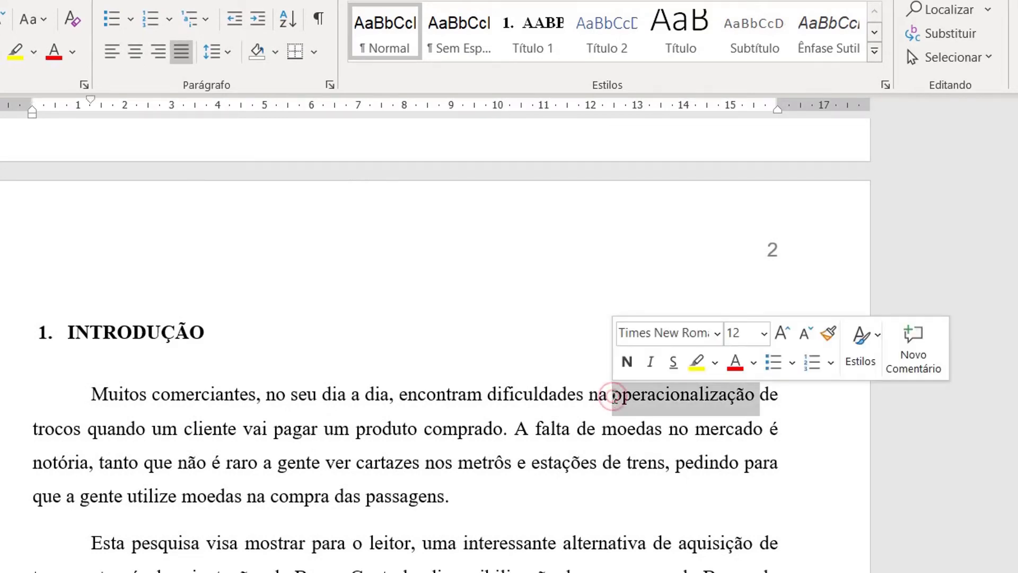
{"action": "left_click", "coordinate": [598, 245]}
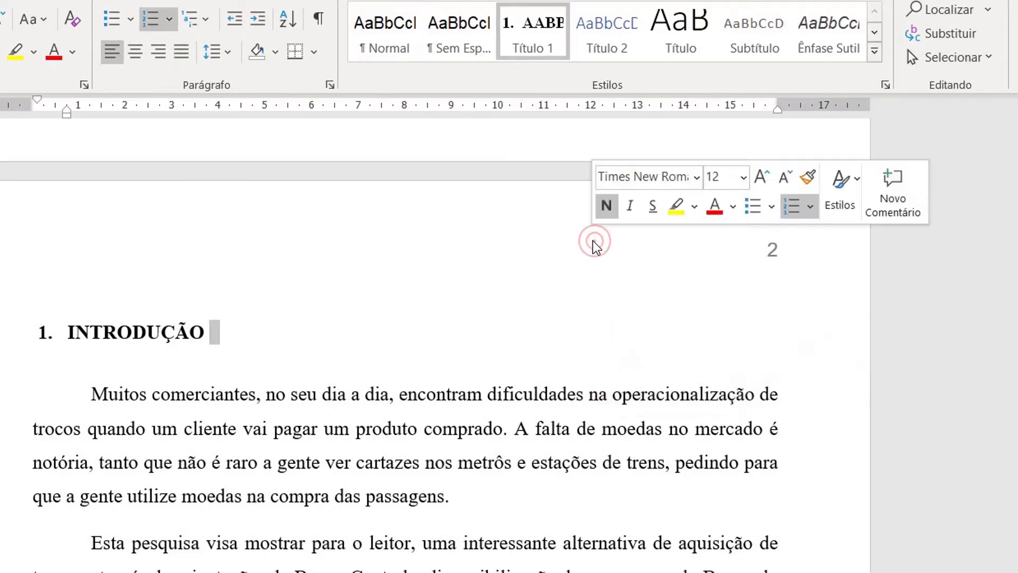
{"action": "left_click", "coordinate": [514, 218]}
{"action": "double_click", "coordinate": [514, 218]}
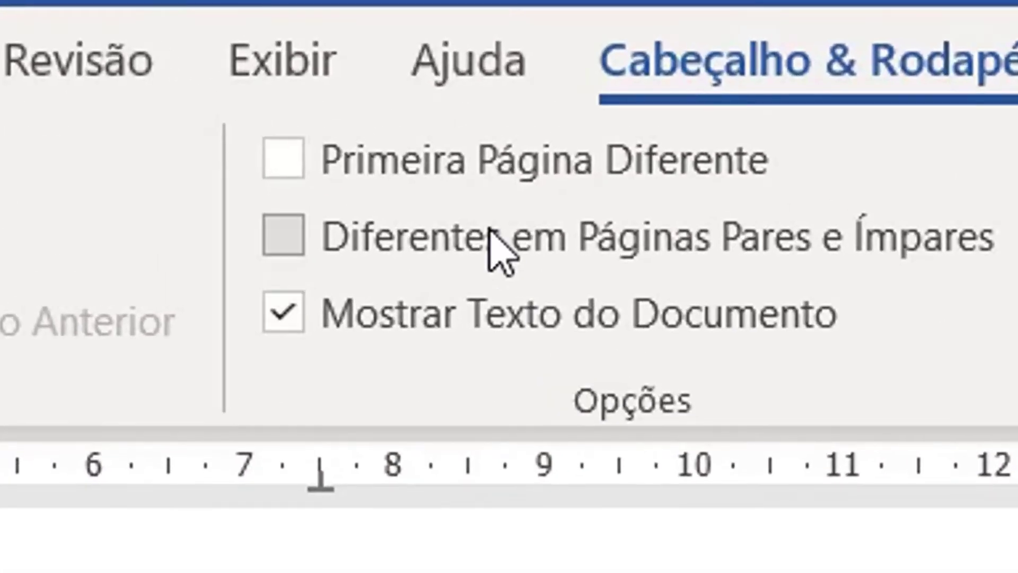
{"action": "left_click", "coordinate": [283, 159]}
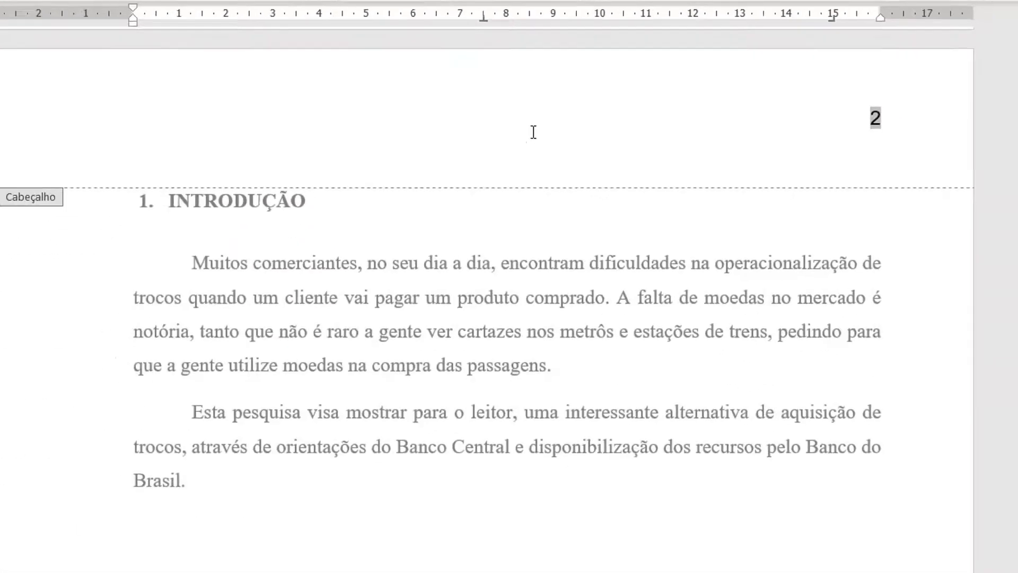
{"action": "scroll", "coordinate": [535, 94], "scroll_direction": "up", "scroll_amount": 10}
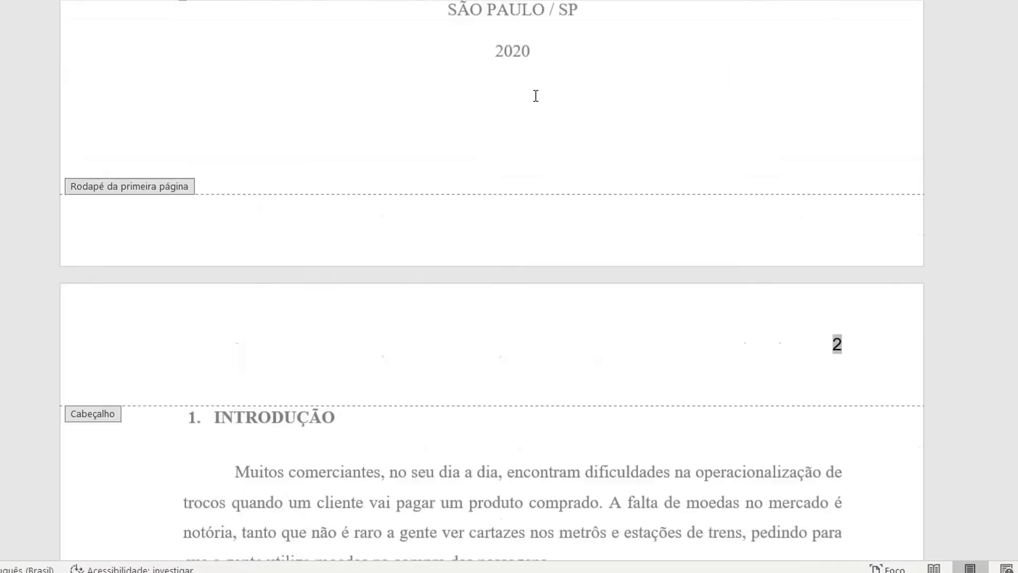
{"action": "scroll", "coordinate": [536, 95], "scroll_direction": "up", "scroll_amount": 1}
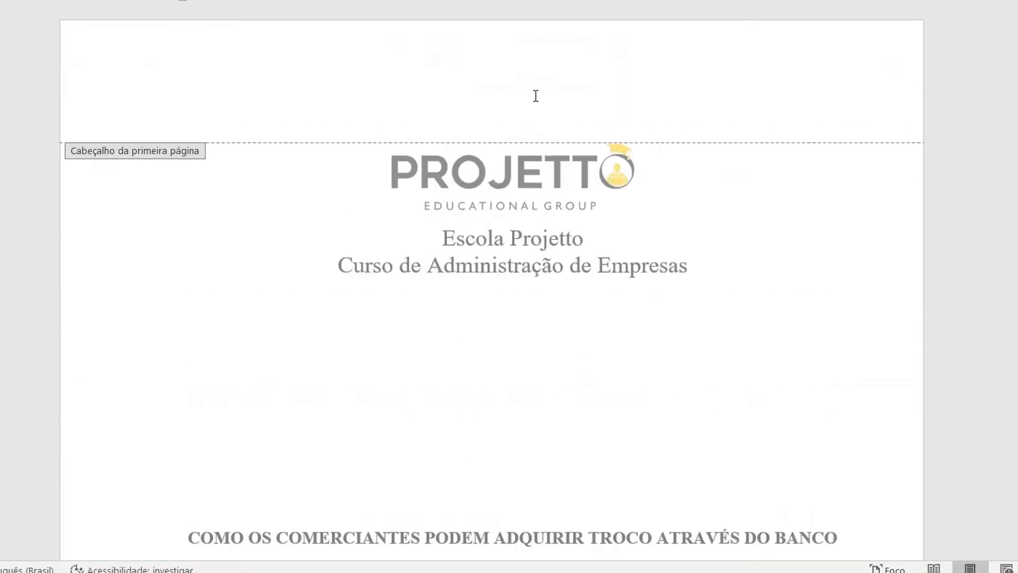
Format the page numbers so that numbering starts at 0, and review the pages from the cover onward.
{"action": "scroll", "coordinate": [588, 75], "scroll_direction": "down", "scroll_amount": 14}
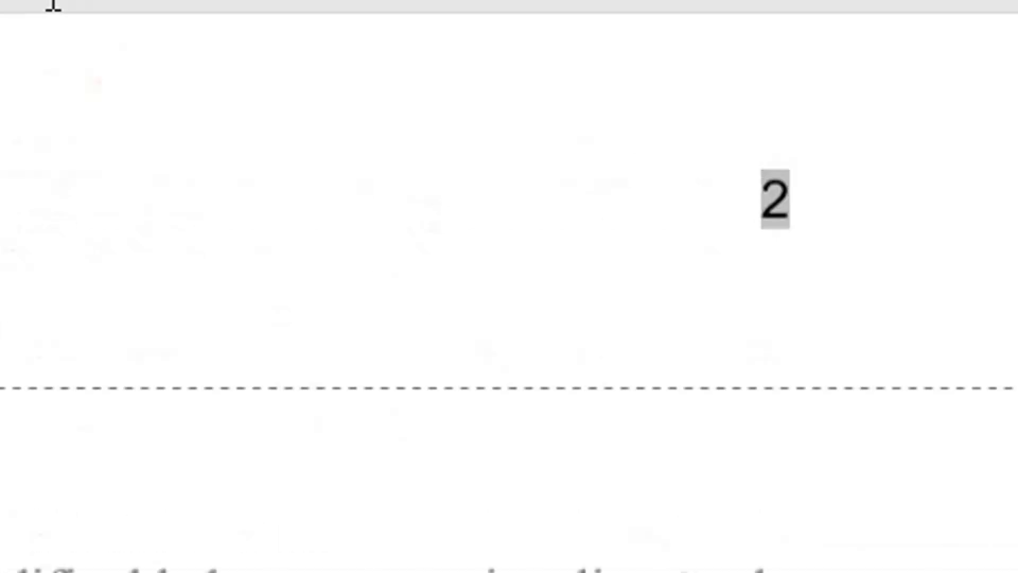
{"action": "scroll", "coordinate": [711, 237], "scroll_direction": "up", "scroll_amount": 1}
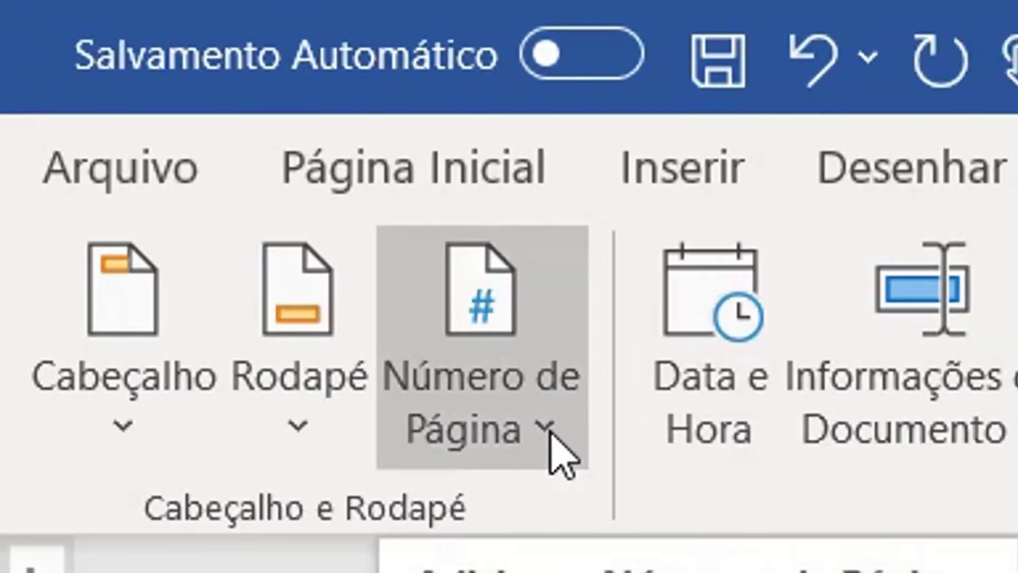
{"action": "left_click", "coordinate": [551, 430]}
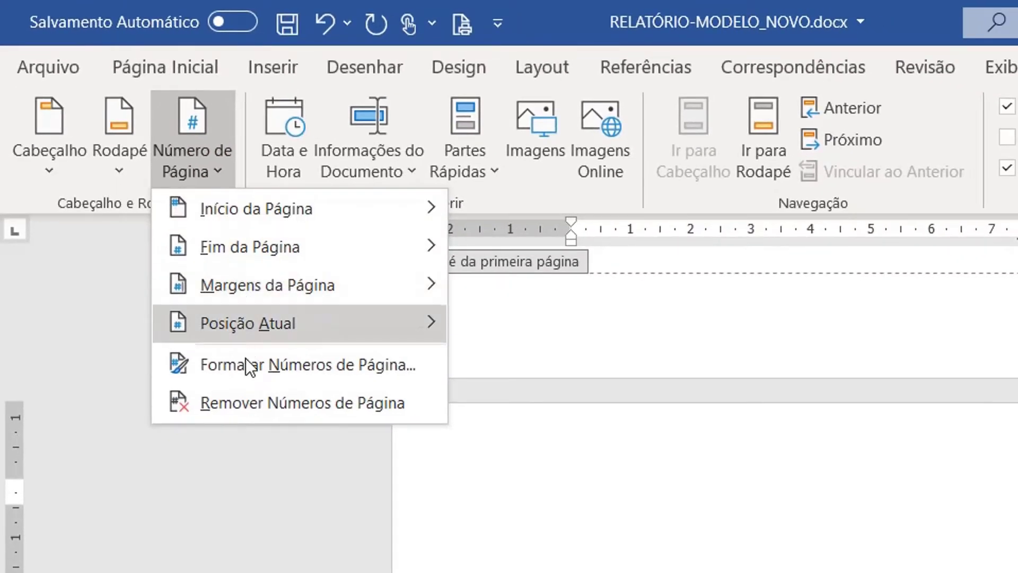
{"action": "left_click", "coordinate": [246, 368]}
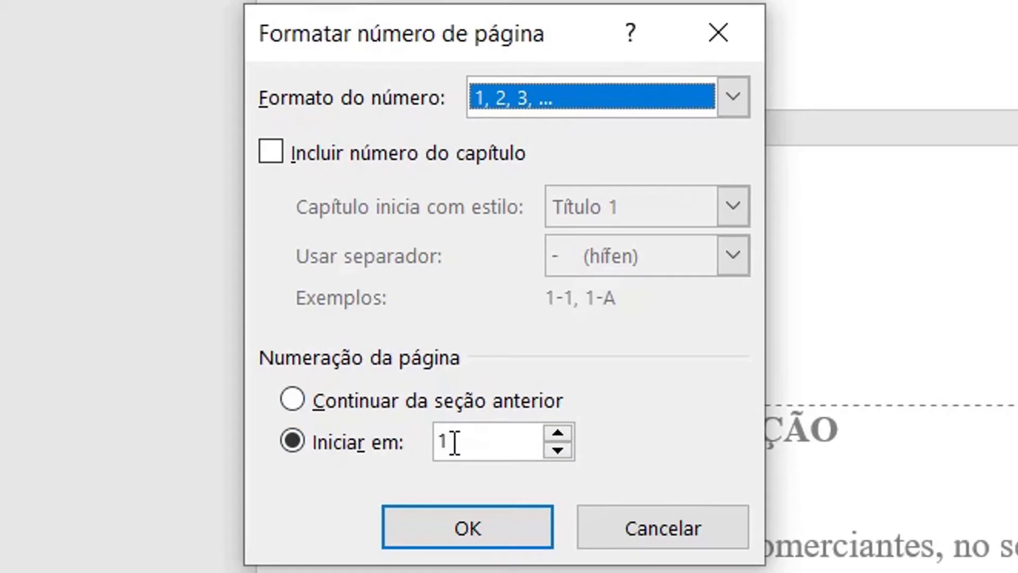
{"action": "left_click", "coordinate": [558, 450]}
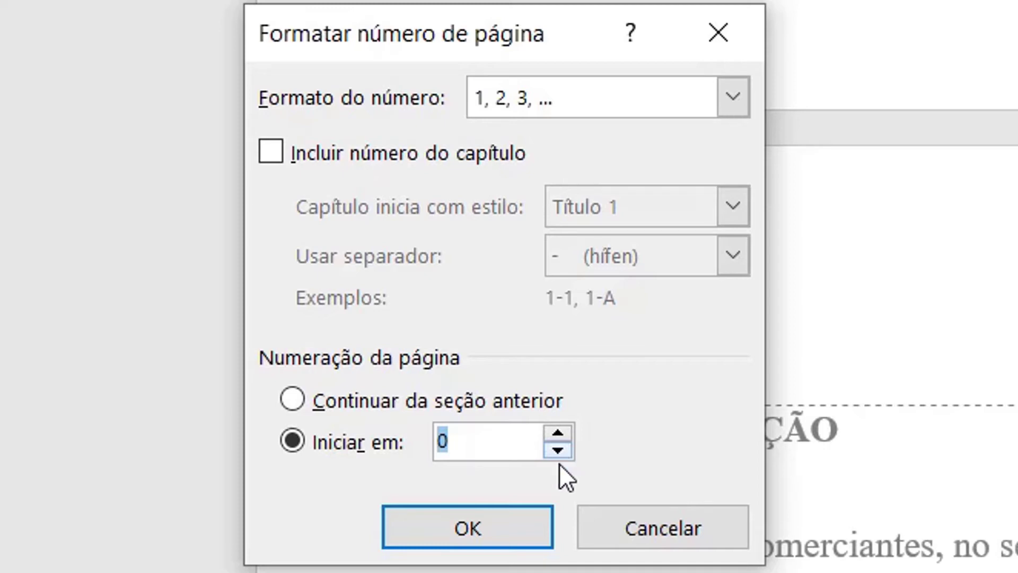
{"action": "left_click", "coordinate": [506, 531]}
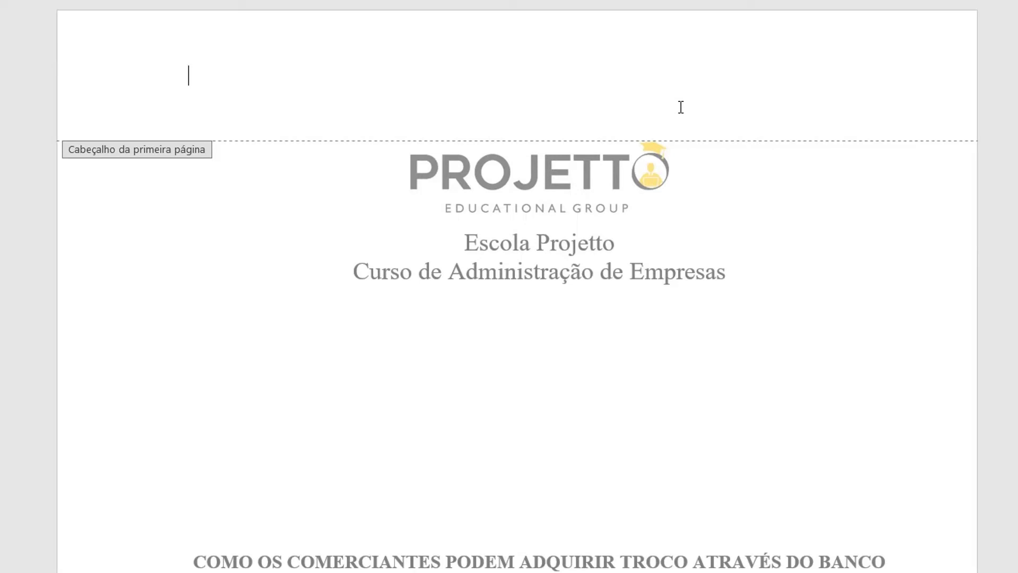
{"action": "scroll", "coordinate": [680, 122], "scroll_direction": "down", "scroll_amount": 15}
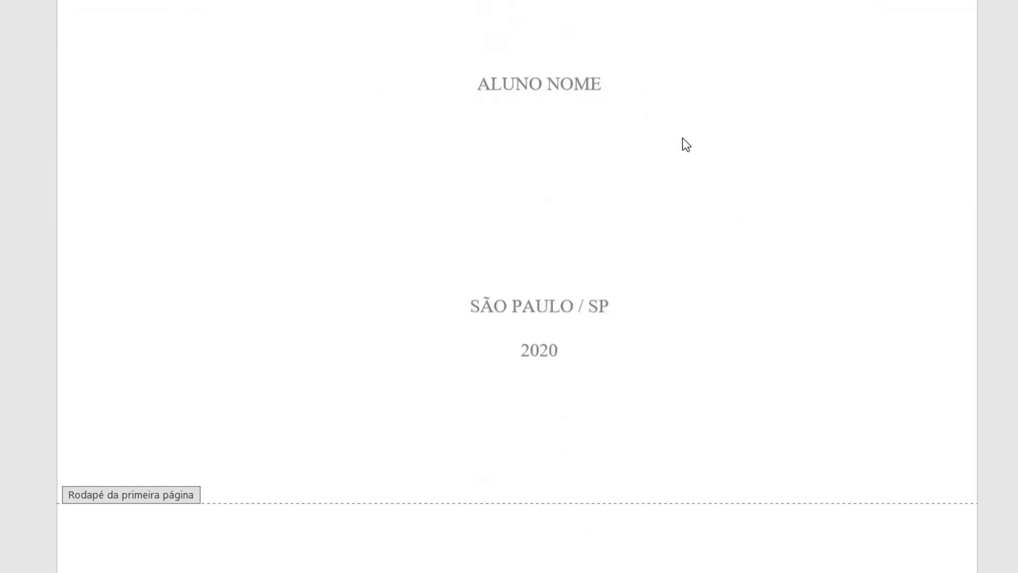
Review the header page numbers from the cover through the Referências Bibliográficas page, and return to the introduction page.
{"action": "scroll", "coordinate": [687, 146], "scroll_direction": "down", "scroll_amount": 3}
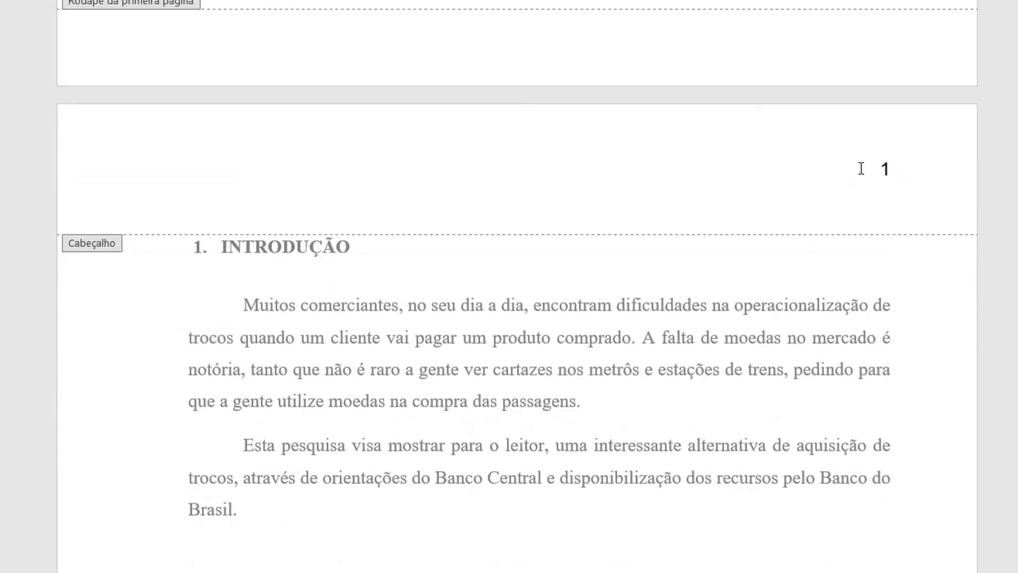
{"action": "scroll", "coordinate": [870, 180], "scroll_direction": "down", "scroll_amount": 20}
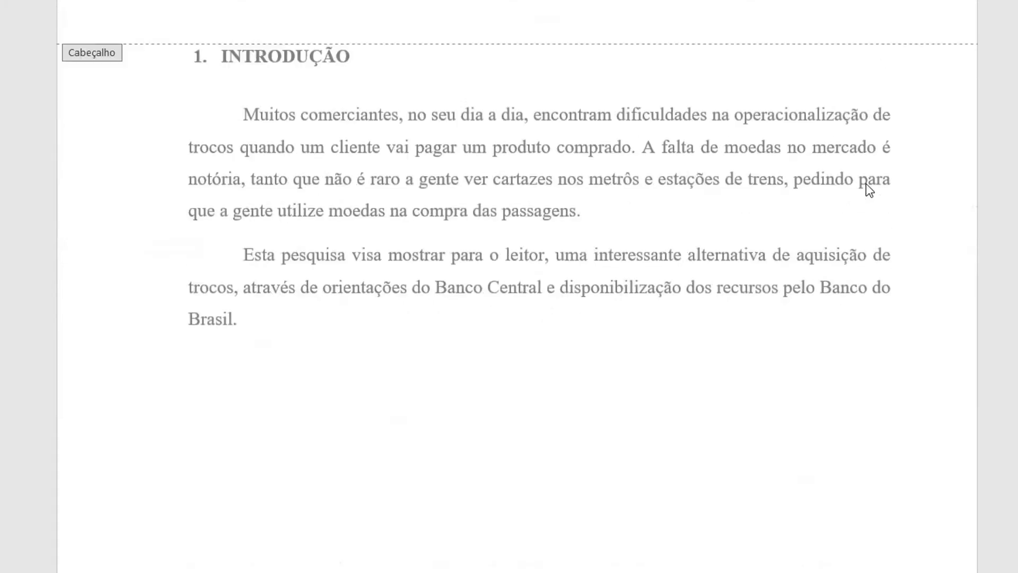
{"action": "scroll", "coordinate": [876, 225], "scroll_direction": "down", "scroll_amount": 20}
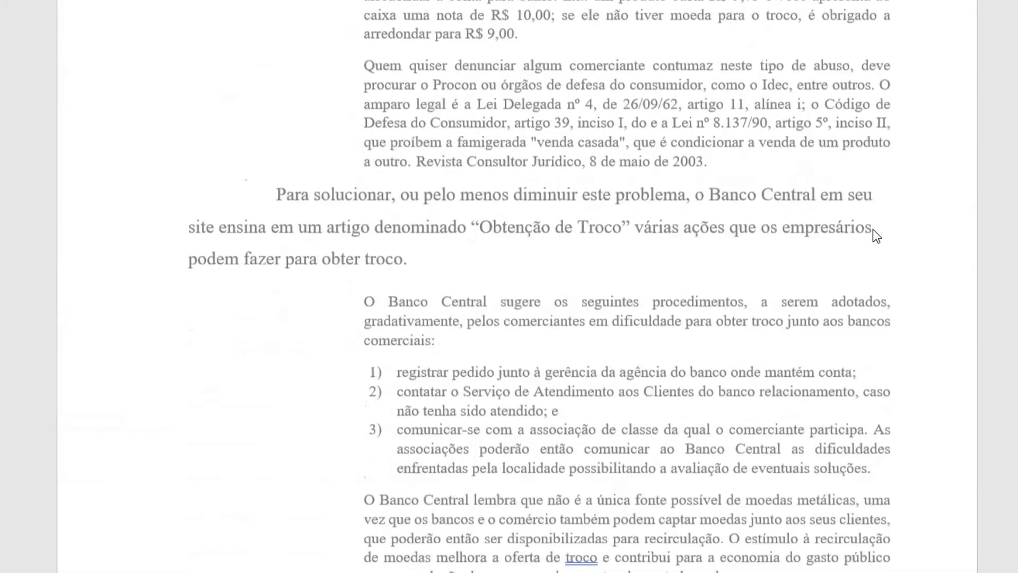
{"action": "scroll", "coordinate": [874, 241], "scroll_direction": "down", "scroll_amount": 20}
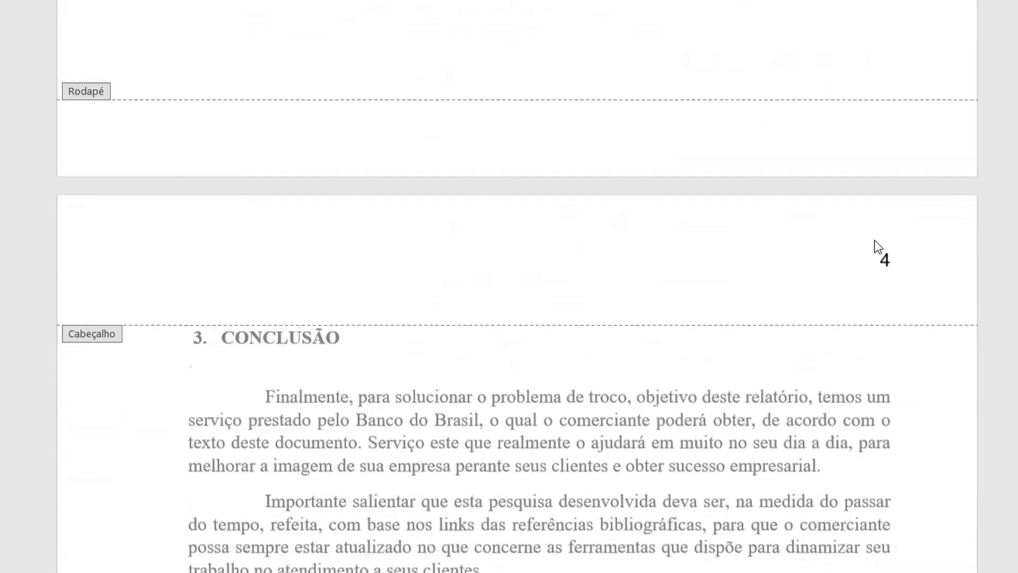
{"action": "scroll", "coordinate": [874, 244], "scroll_direction": "down", "scroll_amount": 5}
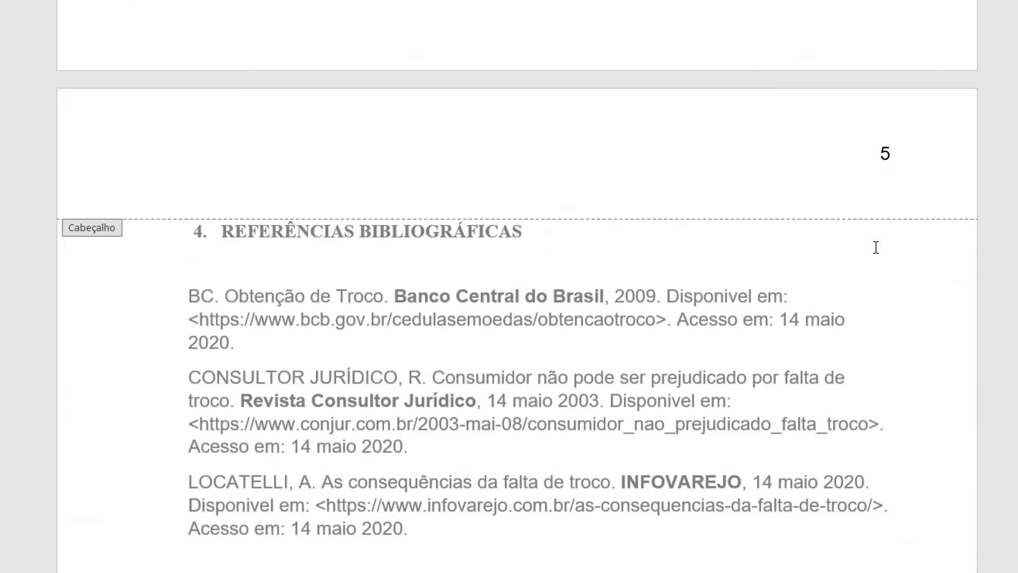
{"action": "scroll", "coordinate": [876, 247], "scroll_direction": "up", "scroll_amount": 20}
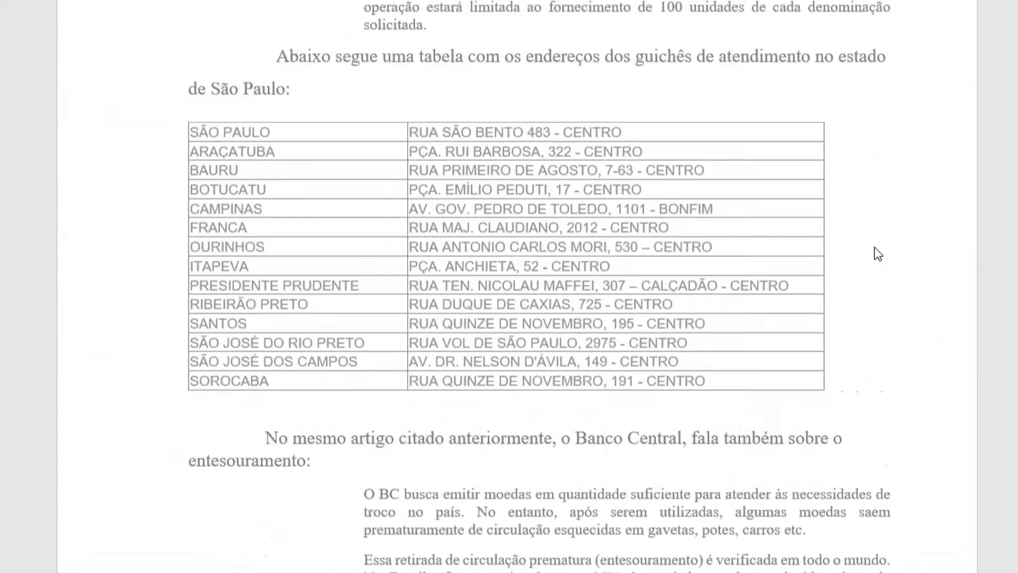
{"action": "scroll", "coordinate": [874, 247], "scroll_direction": "up", "scroll_amount": 15}
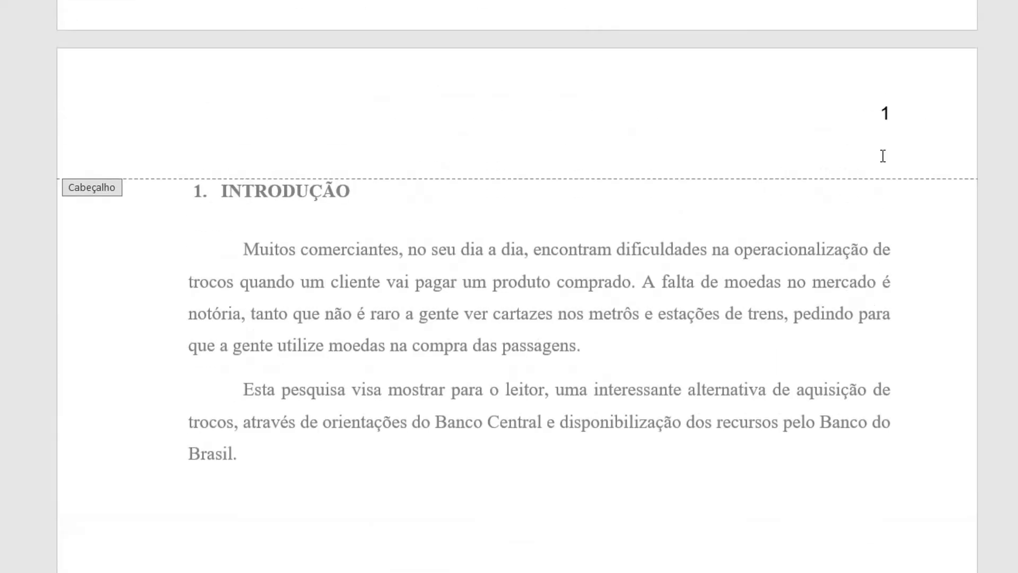
Set the introduction page's header number to Times New Roman, size 10, leave header editing, and return to the cover.
{"action": "double_click", "coordinate": [883, 116]}
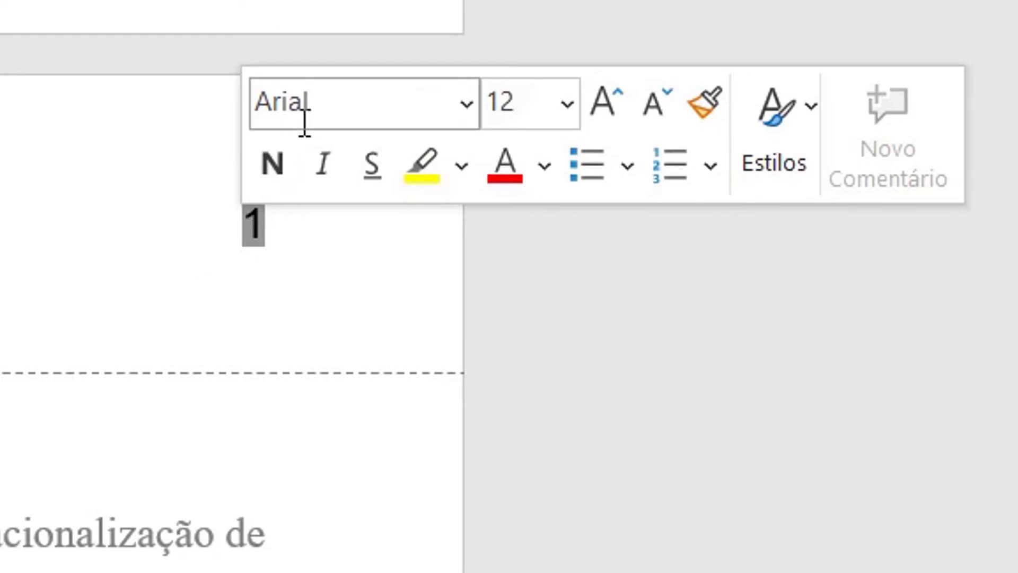
{"action": "left_click", "coordinate": [467, 106]}
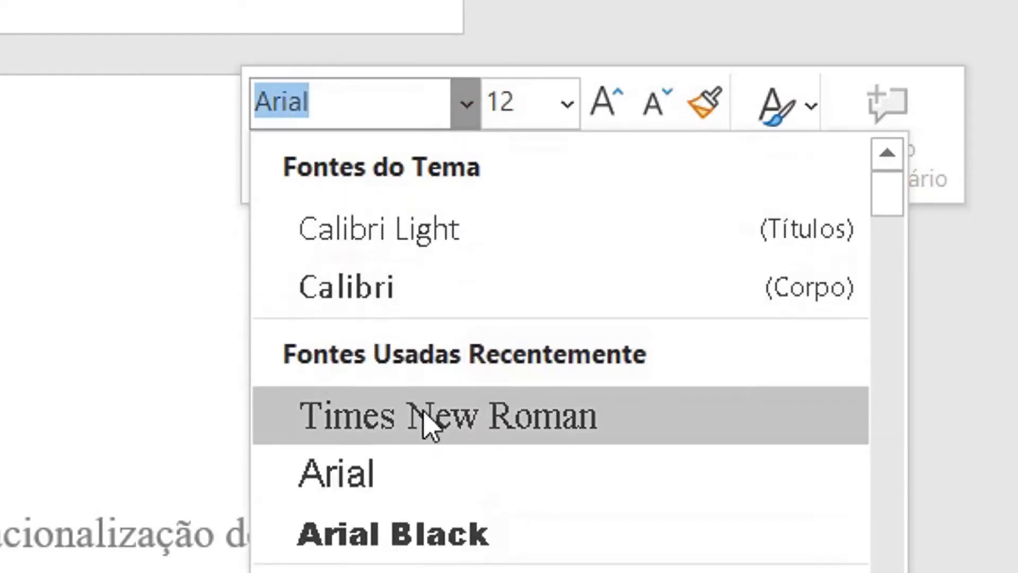
{"action": "left_click", "coordinate": [428, 424]}
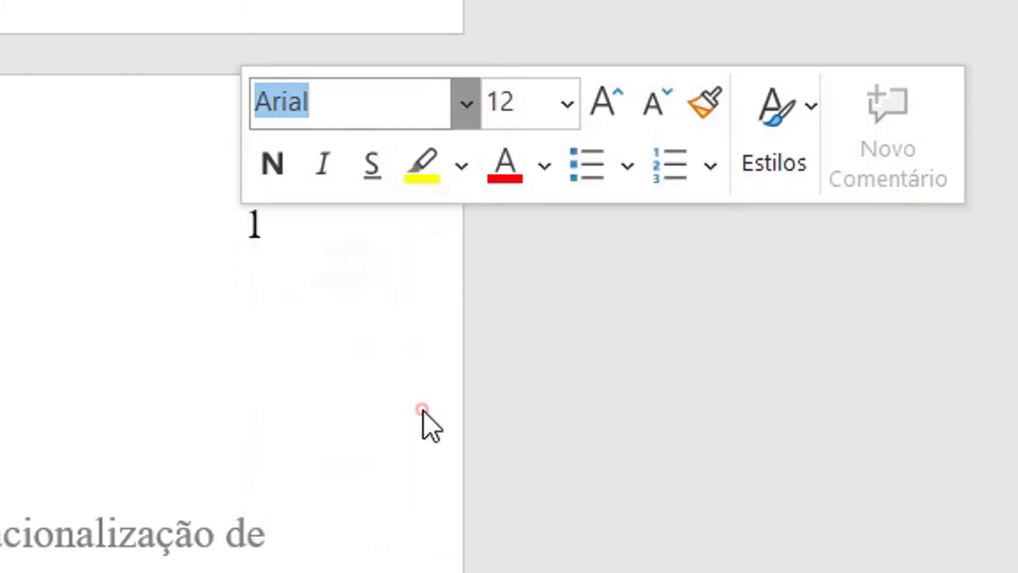
{"action": "left_click", "coordinate": [565, 106]}
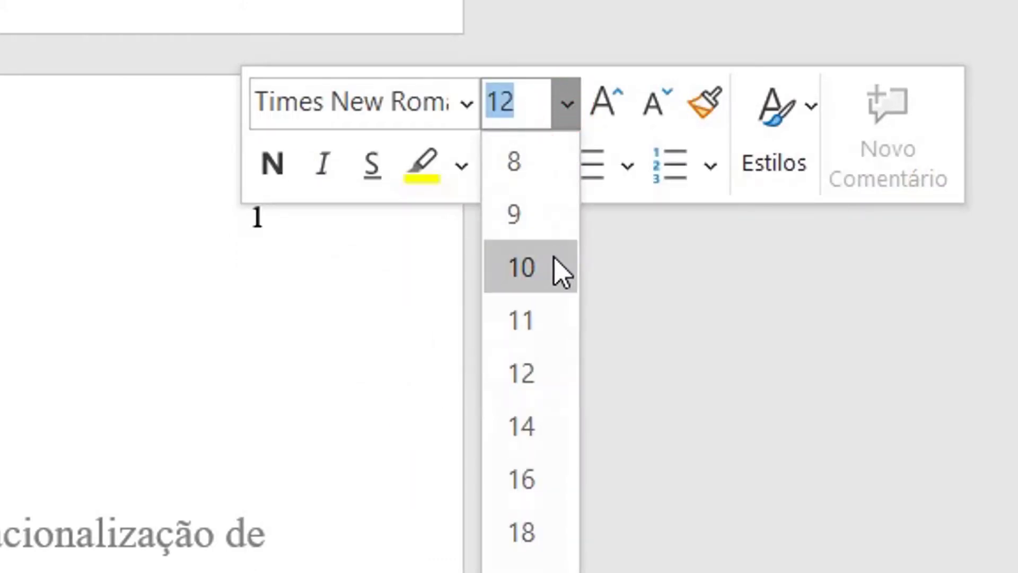
{"action": "left_click", "coordinate": [566, 265]}
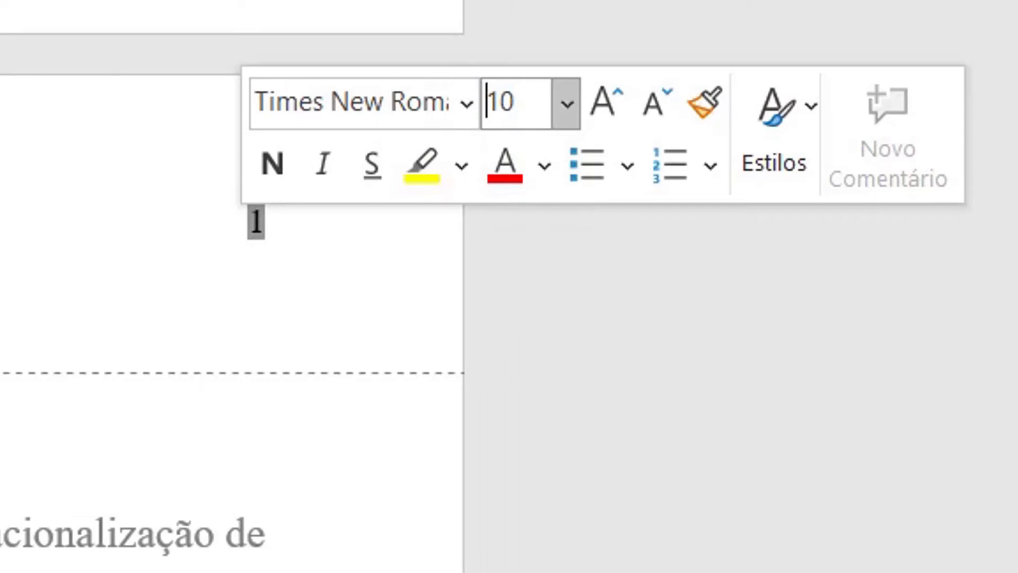
{"action": "key", "text": "Escape"}
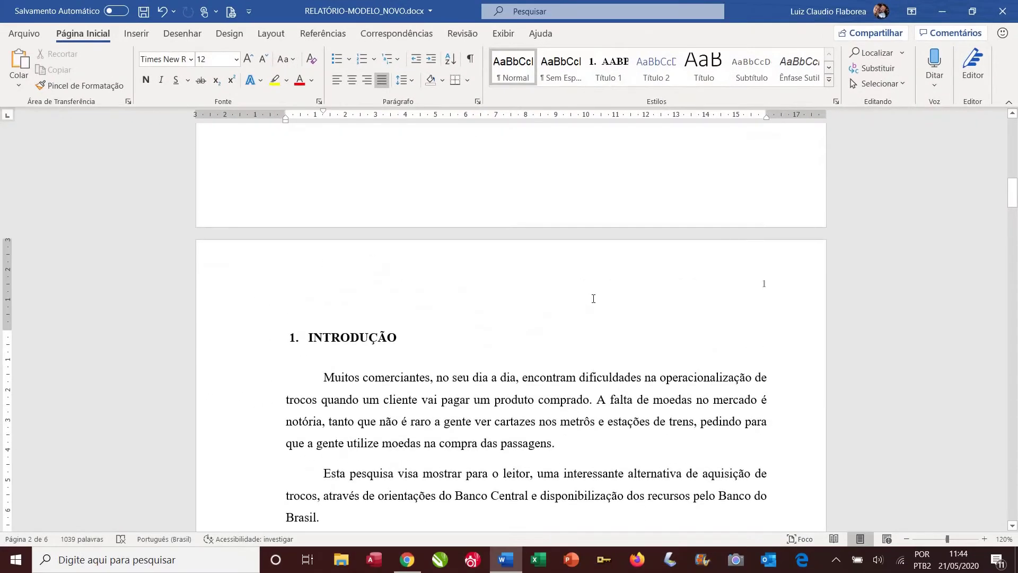
{"action": "scroll", "coordinate": [593, 299], "scroll_direction": "down", "scroll_amount": 15}
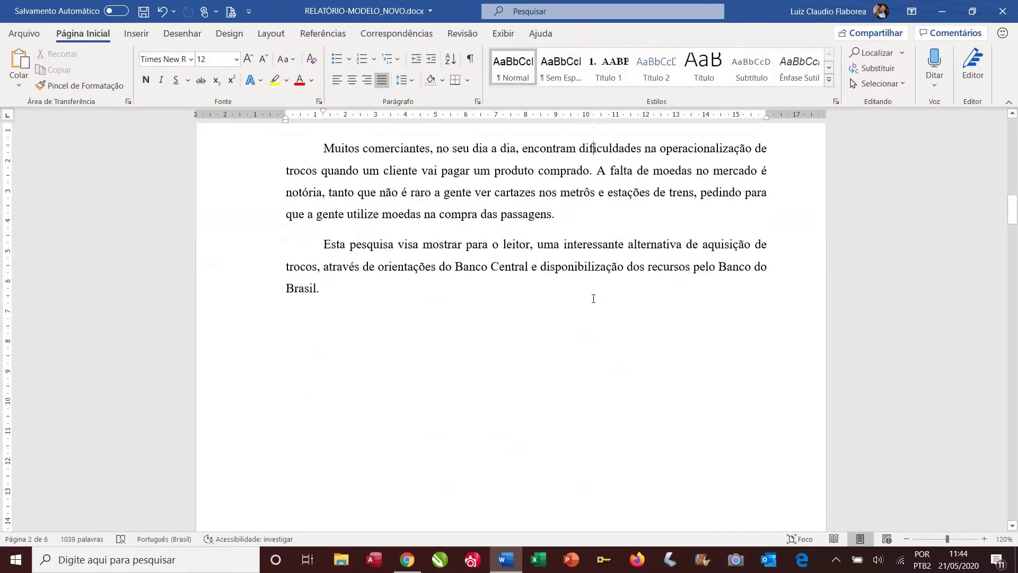
{"action": "scroll", "coordinate": [593, 300], "scroll_direction": "up", "scroll_amount": 20}
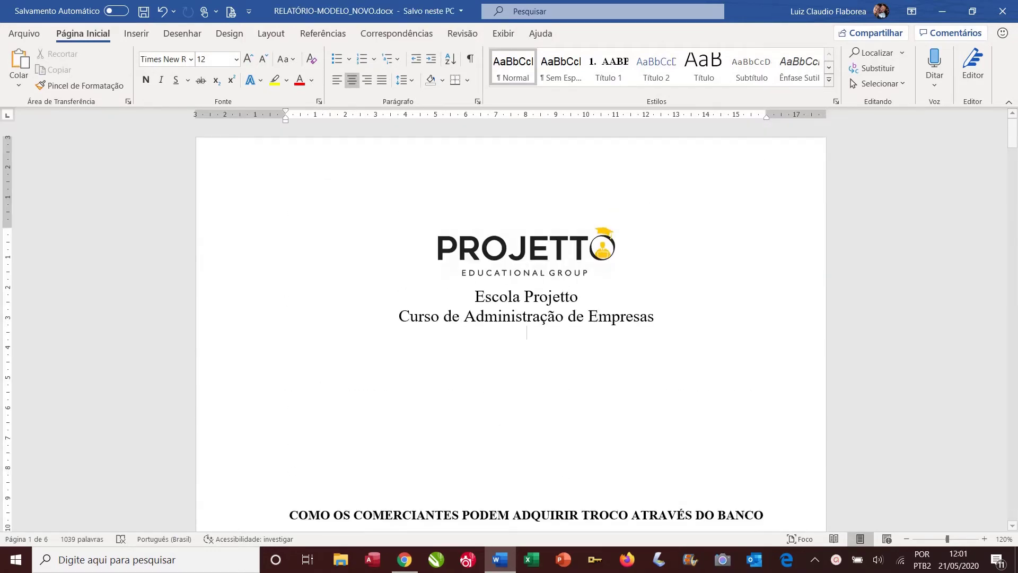
Go from the cover to the Falta de Troco section and examine the cited author's name in its first paragraph.
{"action": "scroll", "coordinate": [584, 197], "scroll_direction": "down", "scroll_amount": 1}
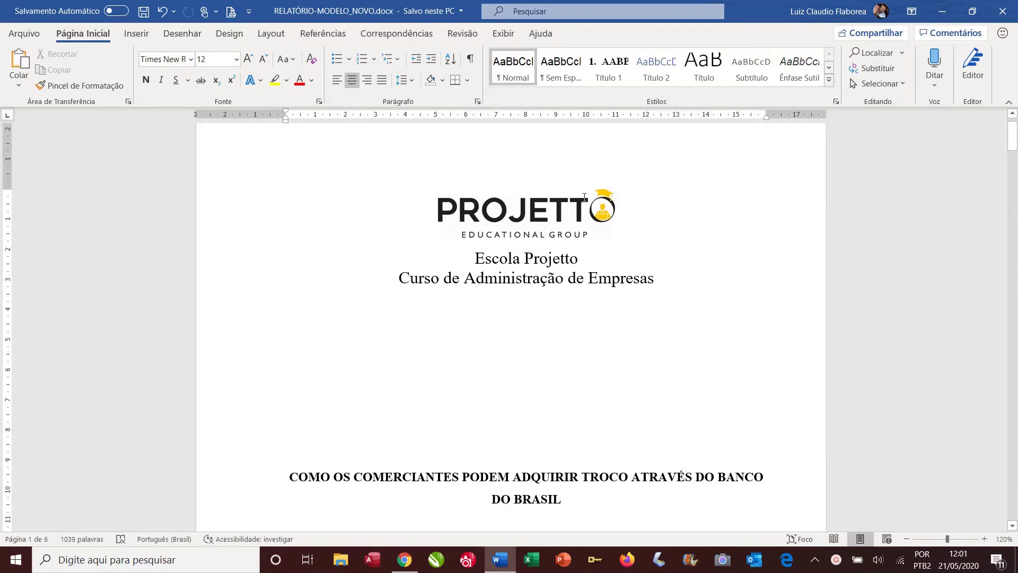
{"action": "scroll", "coordinate": [584, 197], "scroll_direction": "down", "scroll_amount": 1}
{"action": "scroll", "coordinate": [584, 197], "scroll_direction": "up", "scroll_amount": 2}
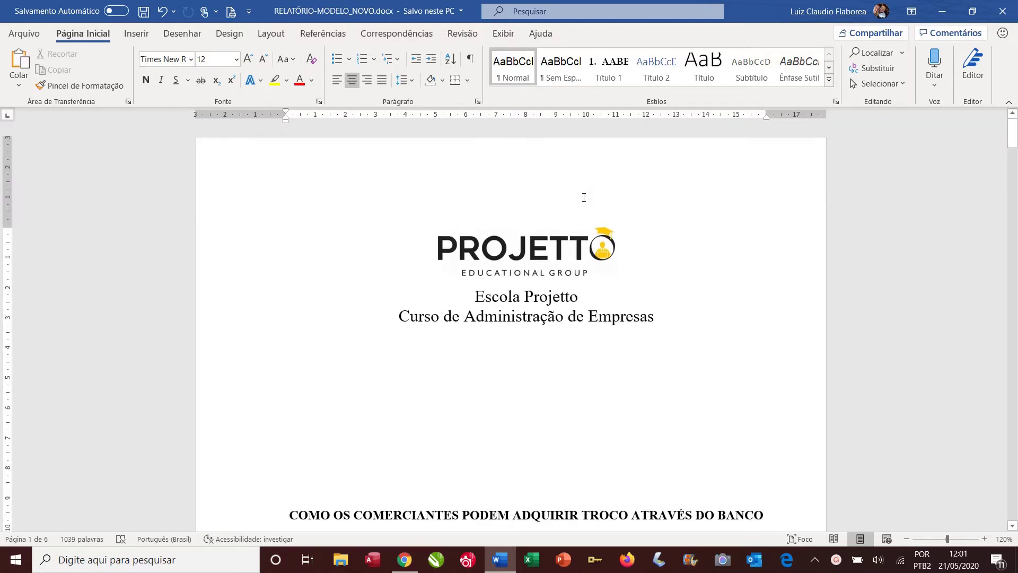
{"action": "scroll", "coordinate": [583, 197], "scroll_direction": "down", "scroll_amount": 5}
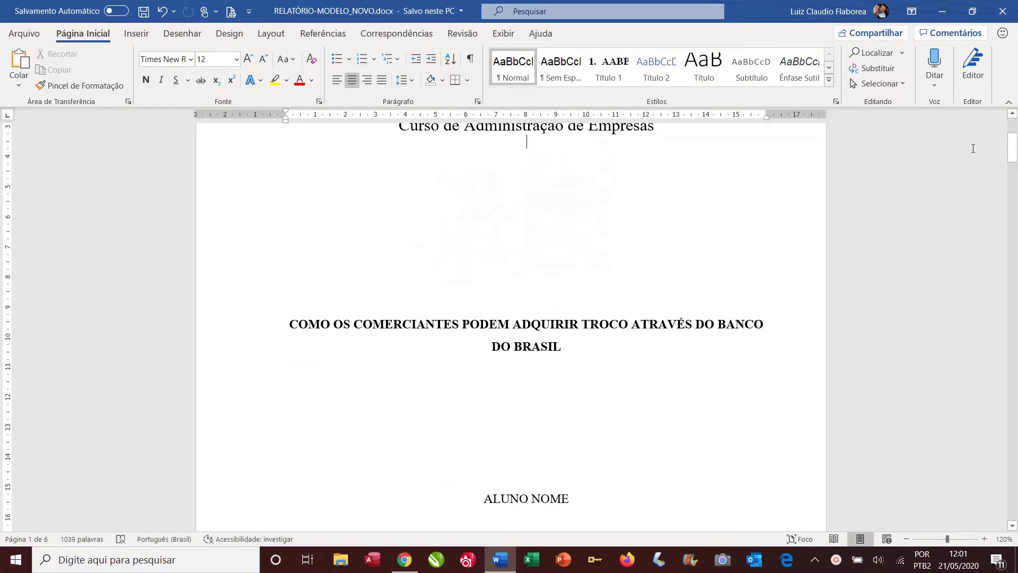
{"action": "left_click_drag", "start_coordinate": [1009, 160], "coordinate": [970, 283]}
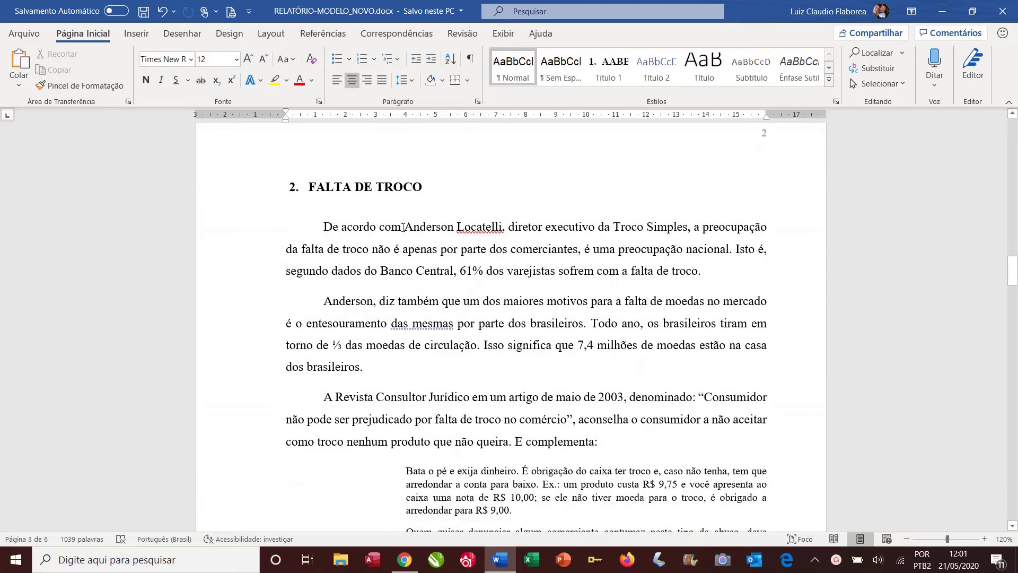
{"action": "left_click_drag", "start_coordinate": [404, 229], "coordinate": [476, 236]}
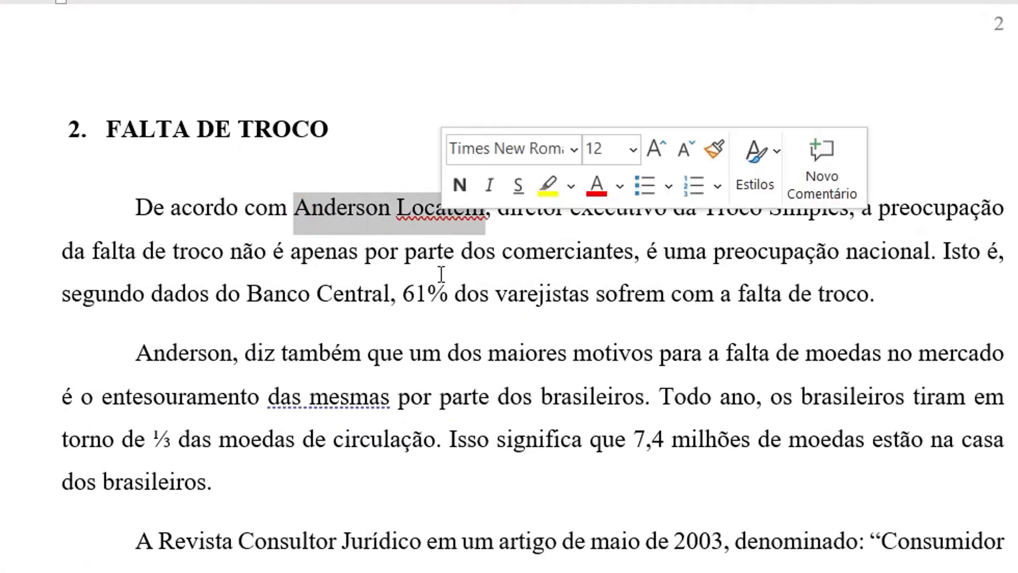
{"action": "left_click", "coordinate": [418, 252]}
{"action": "left_click_drag", "start_coordinate": [292, 206], "coordinate": [486, 222]}
{"action": "left_click", "coordinate": [453, 257]}
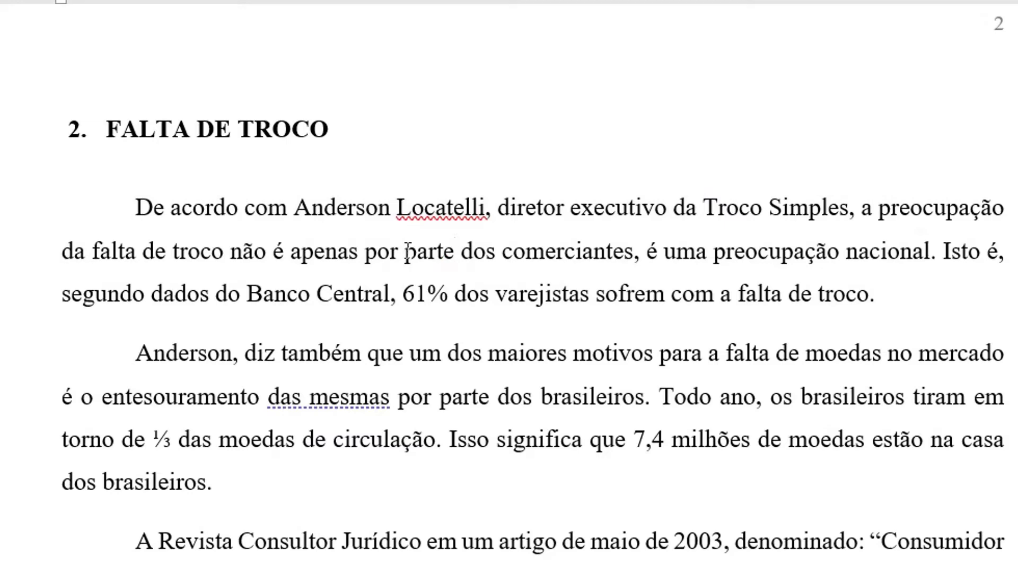
Examine the indented Revista Consultor Jurídico quotation, and compare it with the author's indirect citation in the section's first paragraph.
{"action": "scroll", "coordinate": [406, 308], "scroll_direction": "down", "scroll_amount": 7}
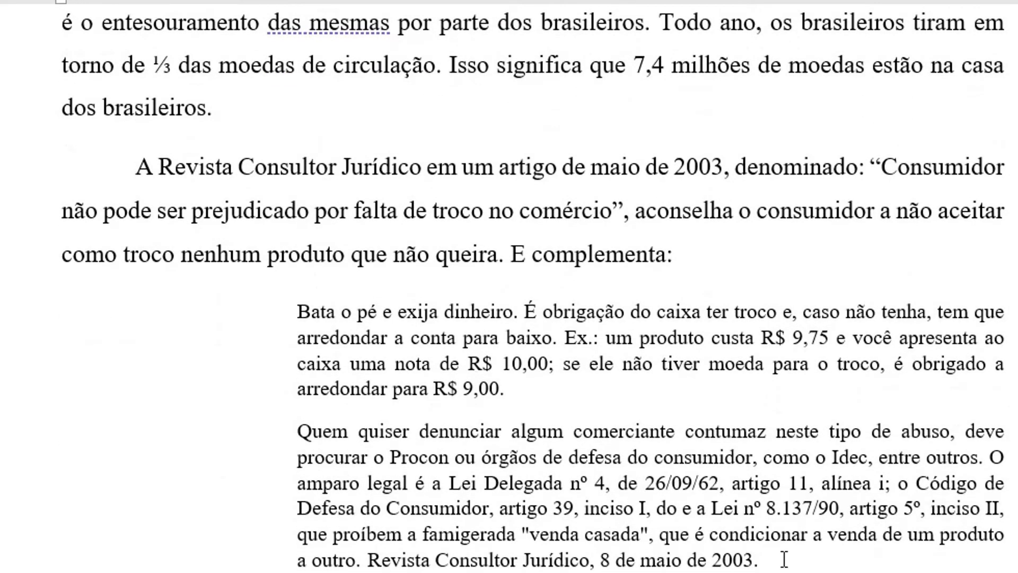
{"action": "left_click_drag", "start_coordinate": [766, 559], "coordinate": [303, 313]}
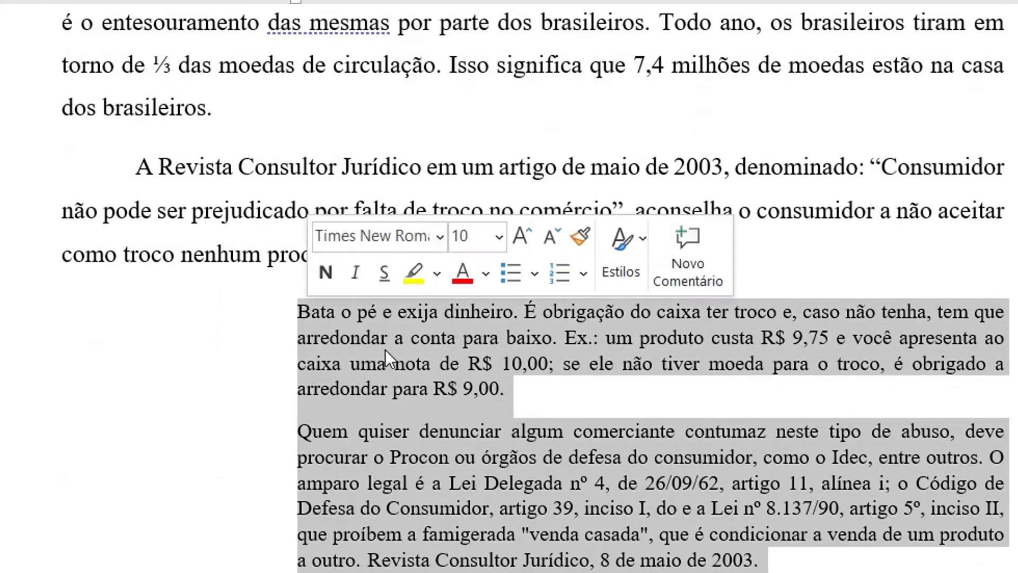
{"action": "left_click", "coordinate": [385, 349]}
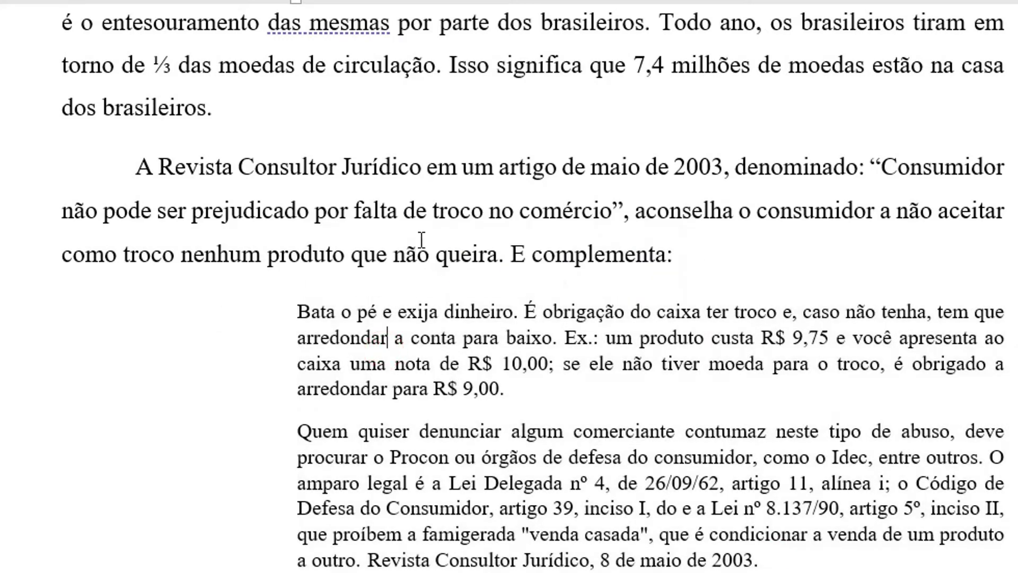
{"action": "scroll", "coordinate": [481, 199], "scroll_direction": "up", "scroll_amount": 6}
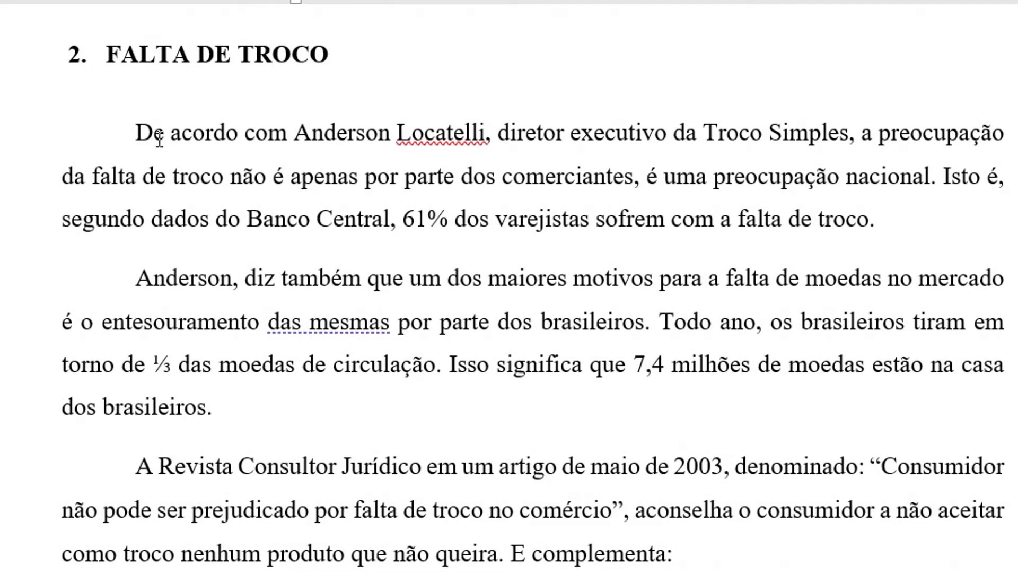
{"action": "left_click_drag", "start_coordinate": [139, 132], "coordinate": [854, 220]}
{"action": "left_click", "coordinate": [380, 130]}
{"action": "left_click_drag", "start_coordinate": [493, 141], "coordinate": [325, 139]}
{"action": "left_click", "coordinate": [594, 139]}
Look through the Falta de Troco section's paragraphs and indented quotations, and return to its heading.
{"action": "scroll", "coordinate": [464, 200], "scroll_direction": "down", "scroll_amount": 3}
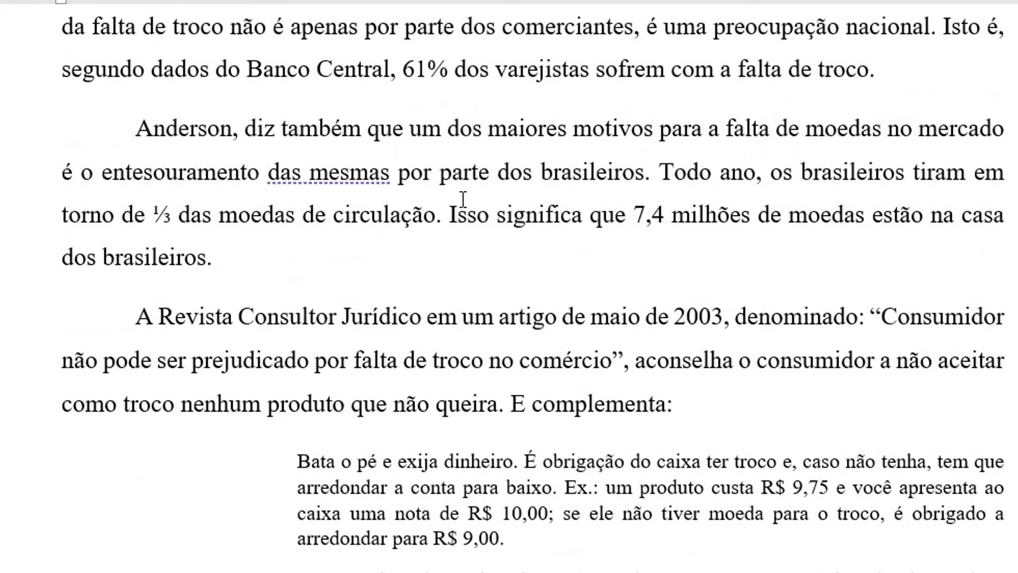
{"action": "scroll", "coordinate": [463, 199], "scroll_direction": "down", "scroll_amount": 3}
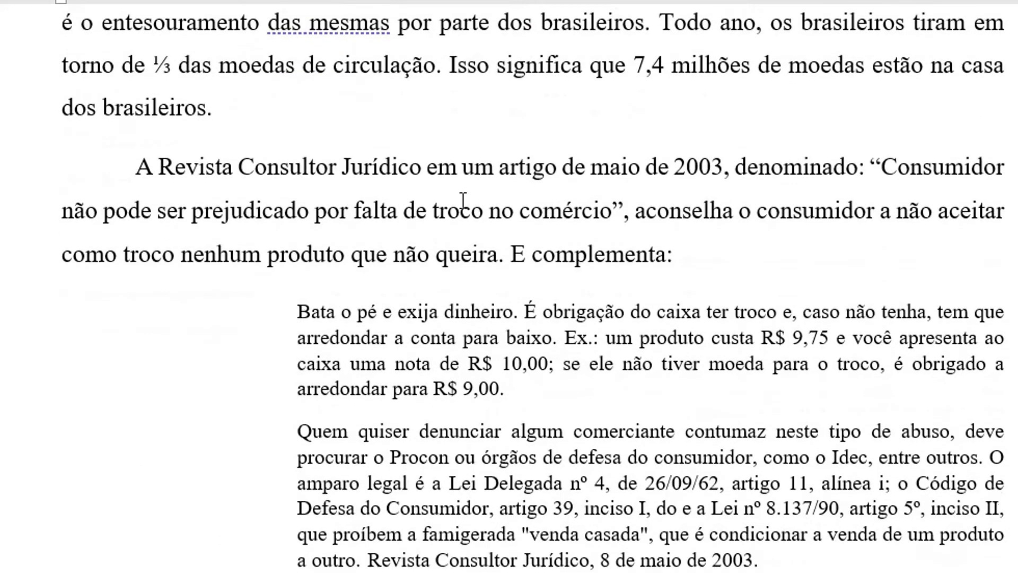
{"action": "scroll", "coordinate": [463, 200], "scroll_direction": "down", "scroll_amount": 2}
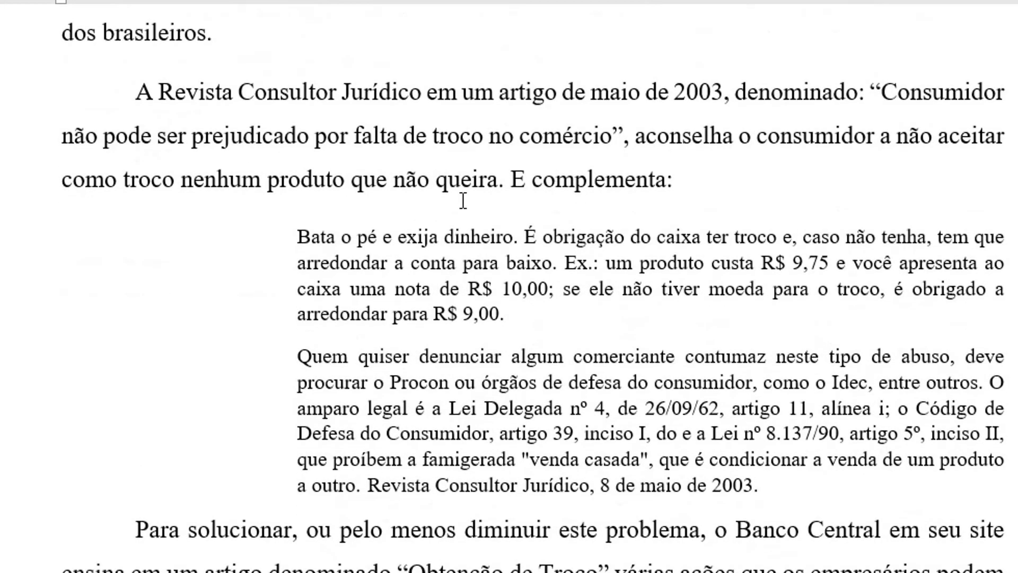
{"action": "scroll", "coordinate": [463, 201], "scroll_direction": "down", "scroll_amount": 1}
{"action": "scroll", "coordinate": [463, 200], "scroll_direction": "down", "scroll_amount": 1}
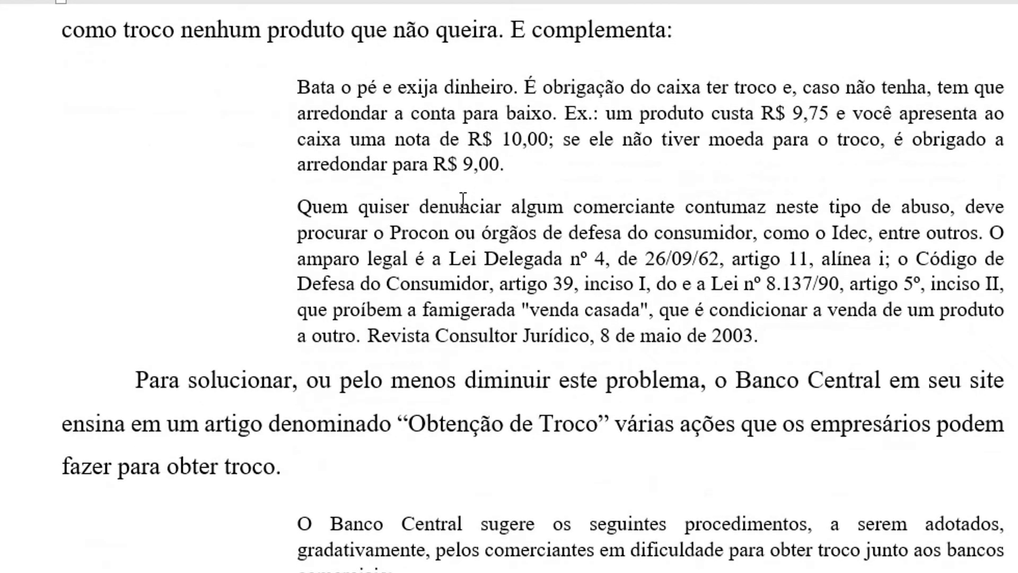
{"action": "scroll", "coordinate": [463, 199], "scroll_direction": "down", "scroll_amount": 1}
{"action": "scroll", "coordinate": [462, 201], "scroll_direction": "up", "scroll_amount": 6}
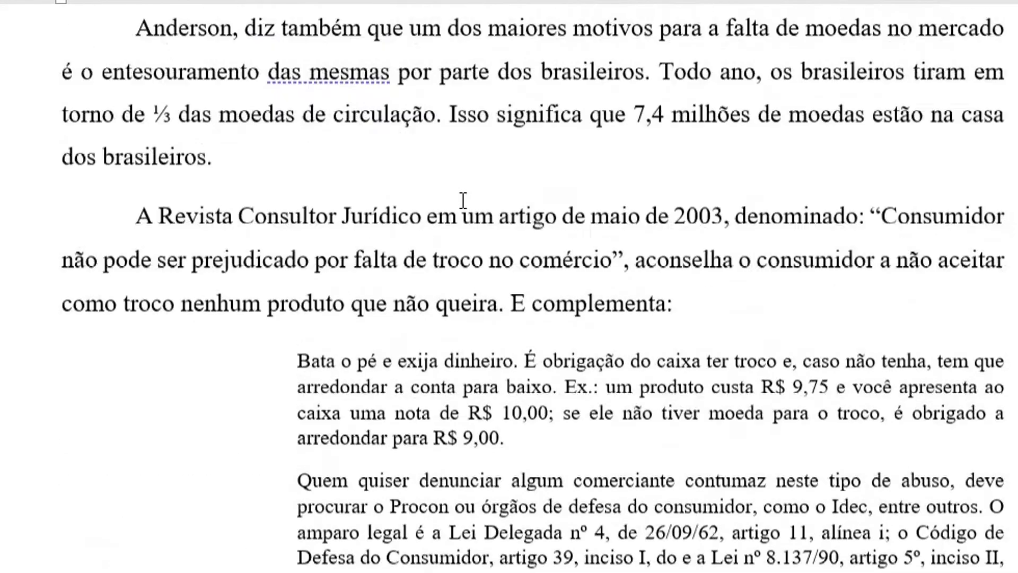
{"action": "scroll", "coordinate": [463, 201], "scroll_direction": "down", "scroll_amount": 6}
{"action": "scroll", "coordinate": [463, 201], "scroll_direction": "up", "scroll_amount": 5}
{"action": "scroll", "coordinate": [463, 201], "scroll_direction": "up", "scroll_amount": 4}
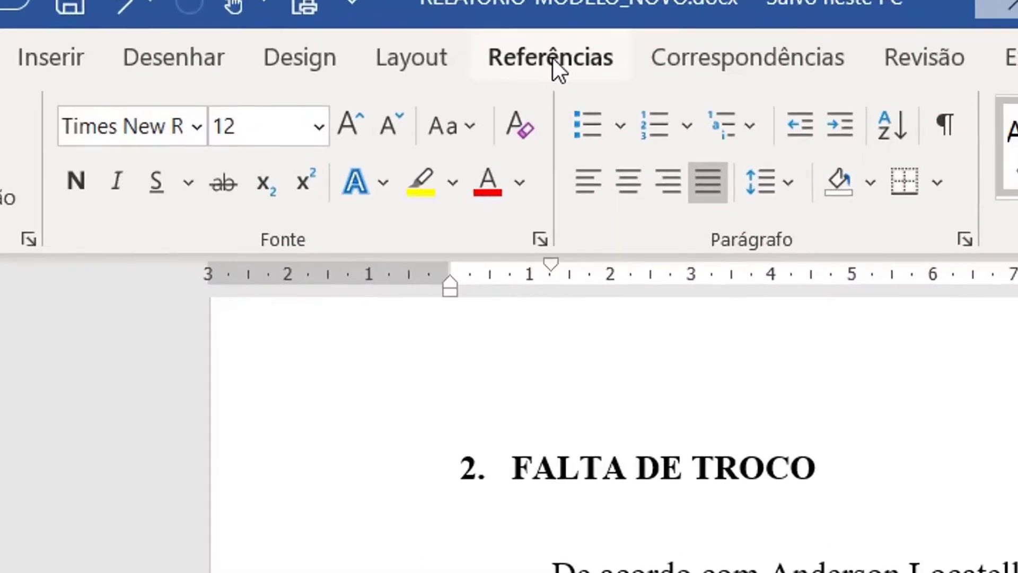
Check the available bibliography styles, keep ABNT NBR 6023:2002*, and go down to the indented quotation in the Falta de Troco section.
{"action": "left_click", "coordinate": [324, 35]}
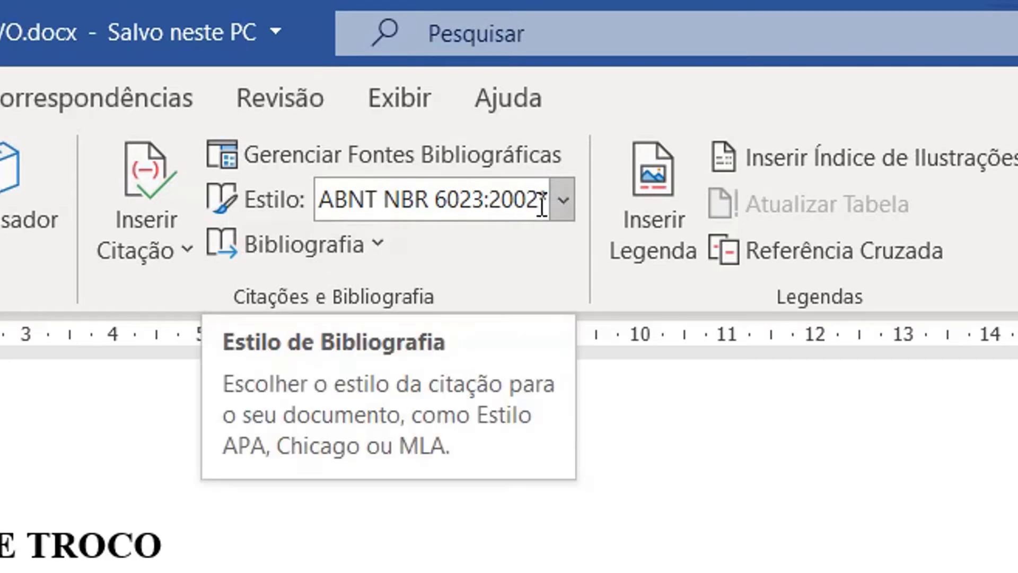
{"action": "left_click", "coordinate": [566, 201]}
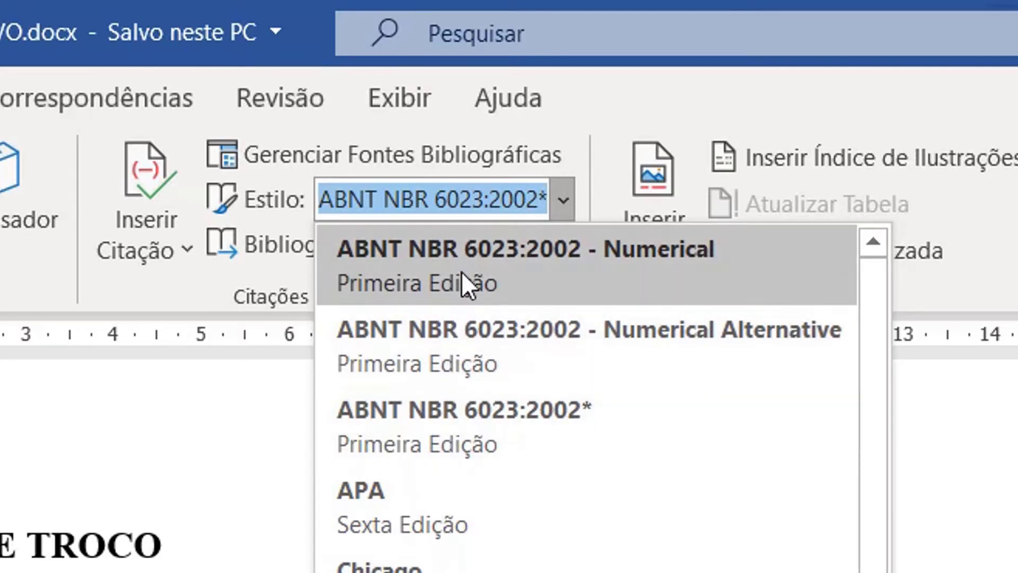
{"action": "left_click", "coordinate": [564, 201]}
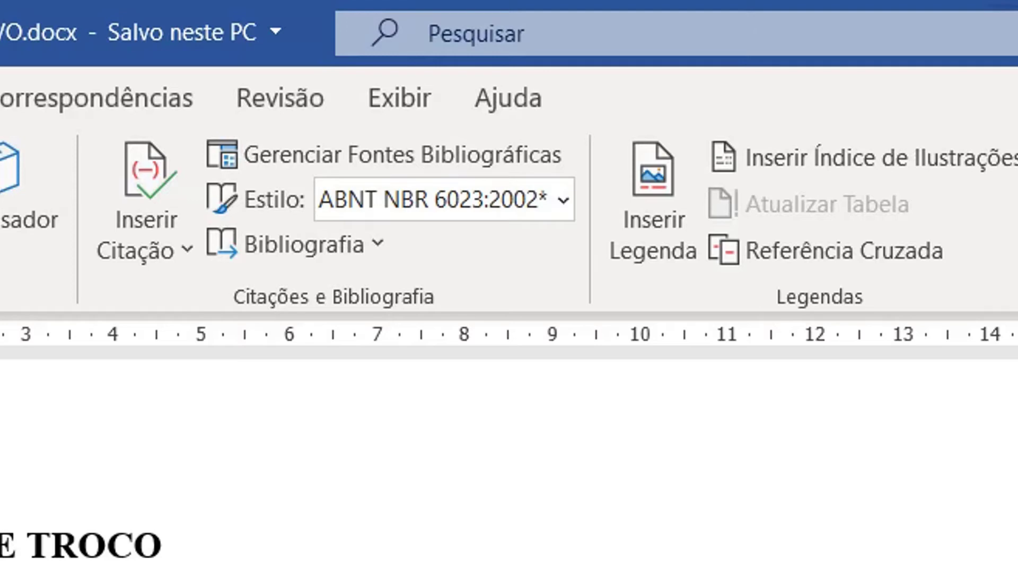
{"action": "scroll", "coordinate": [509, 461], "scroll_direction": "down", "scroll_amount": 20}
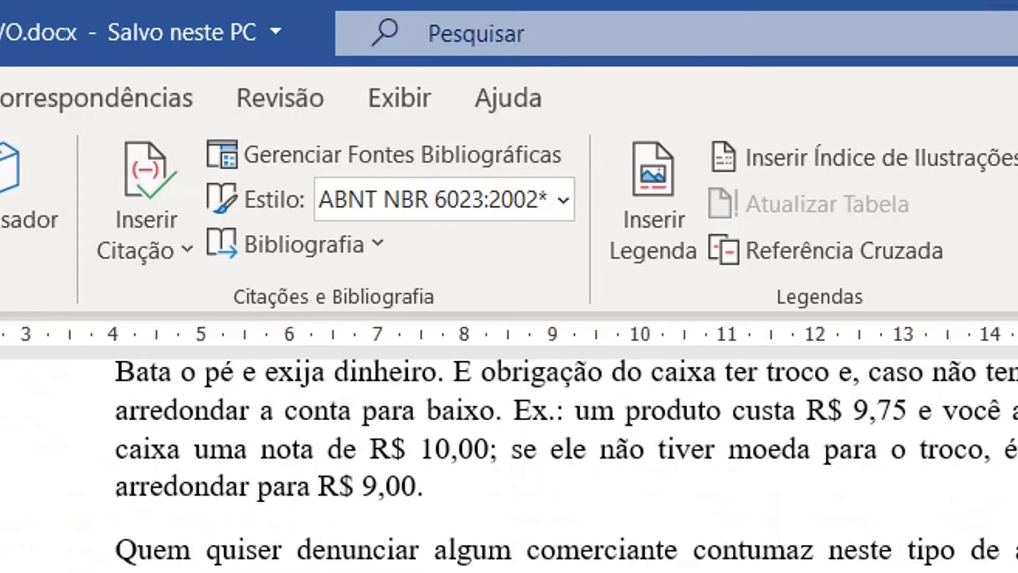
Return to the Falta de Troco section's first paragraph and examine the cited author's name and the Troco Simples company.
{"action": "scroll", "coordinate": [509, 467], "scroll_direction": "up", "scroll_amount": 8}
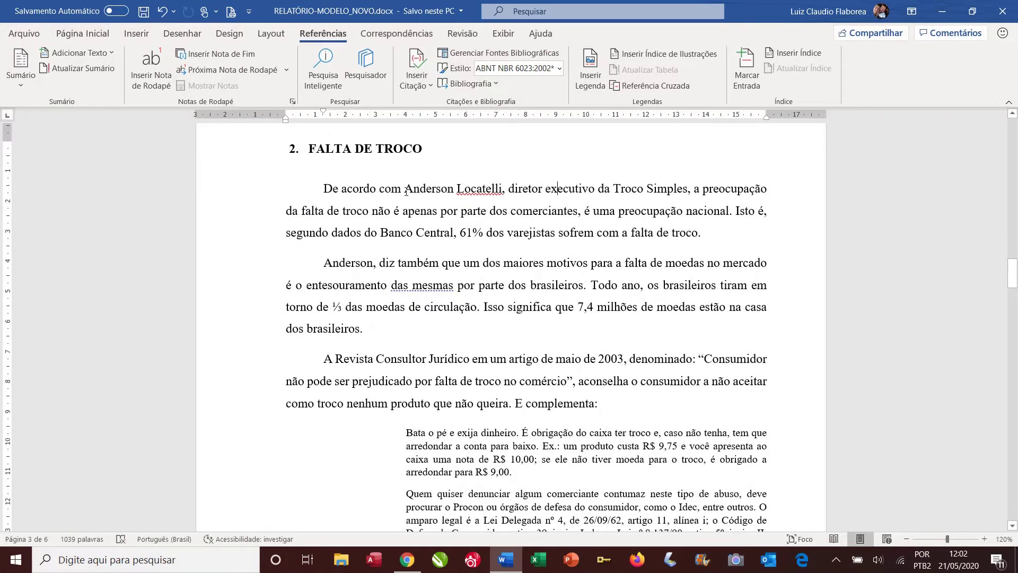
{"action": "left_click_drag", "start_coordinate": [421, 190], "coordinate": [482, 187]}
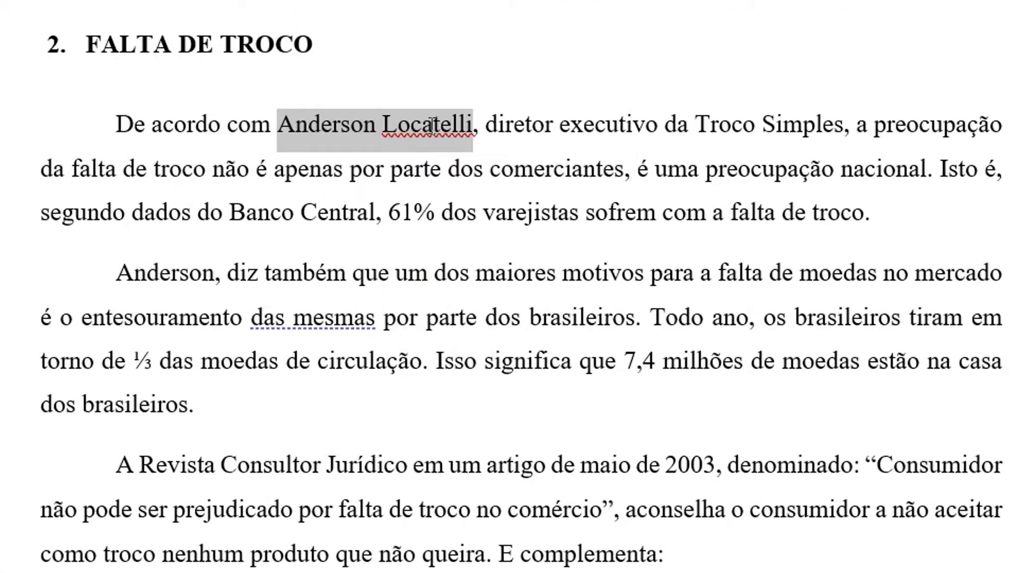
{"action": "left_click_drag", "start_coordinate": [431, 124], "coordinate": [431, 124]}
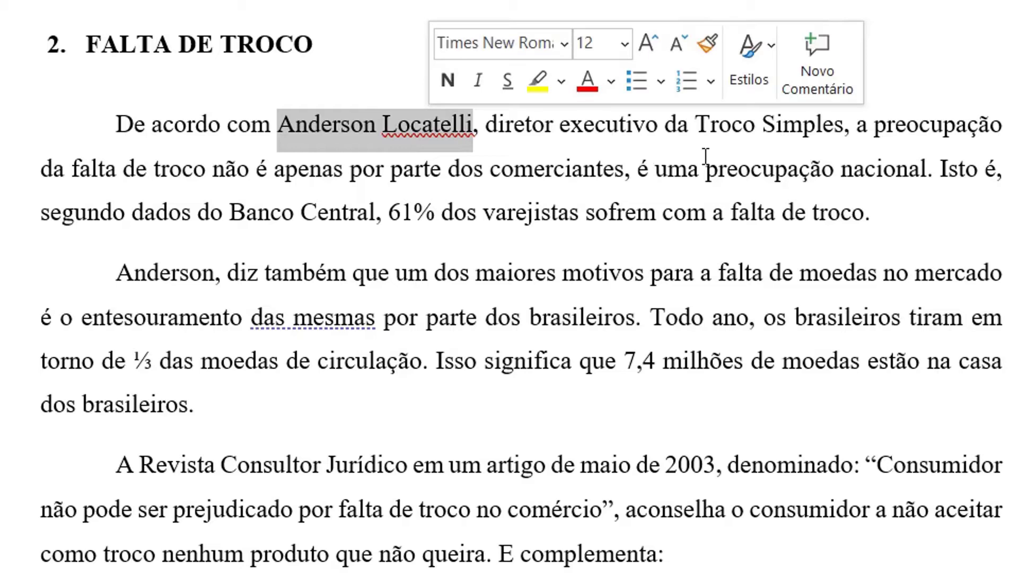
{"action": "left_click", "coordinate": [701, 126]}
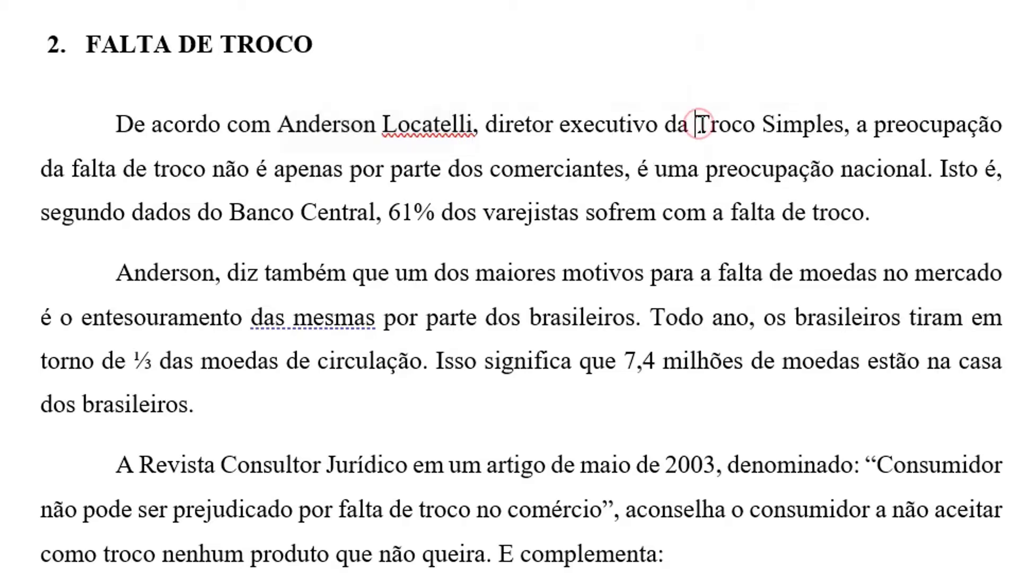
{"action": "left_click_drag", "start_coordinate": [696, 124], "coordinate": [819, 135]}
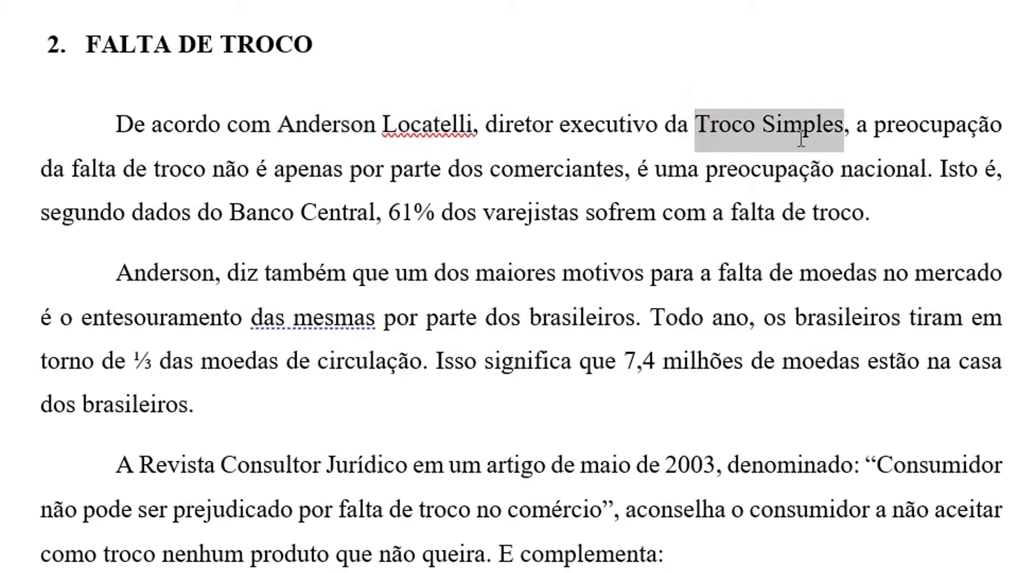
{"action": "left_click", "coordinate": [695, 179]}
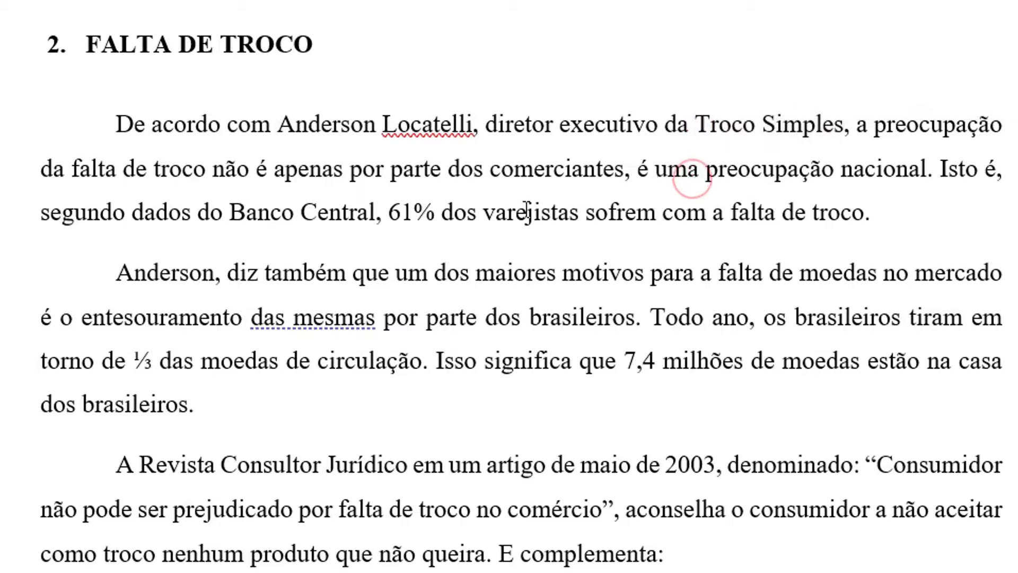
Examine the author's indirect citation in the first two paragraphs of the Falta de Troco section.
{"action": "scroll", "coordinate": [488, 214], "scroll_direction": "down", "scroll_amount": 2}
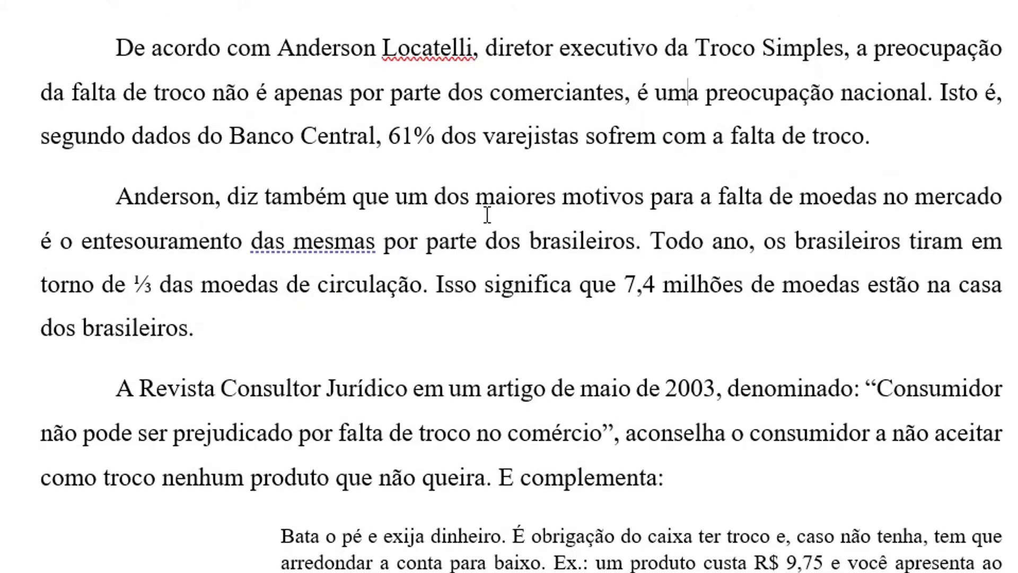
{"action": "scroll", "coordinate": [487, 216], "scroll_direction": "down", "scroll_amount": 1}
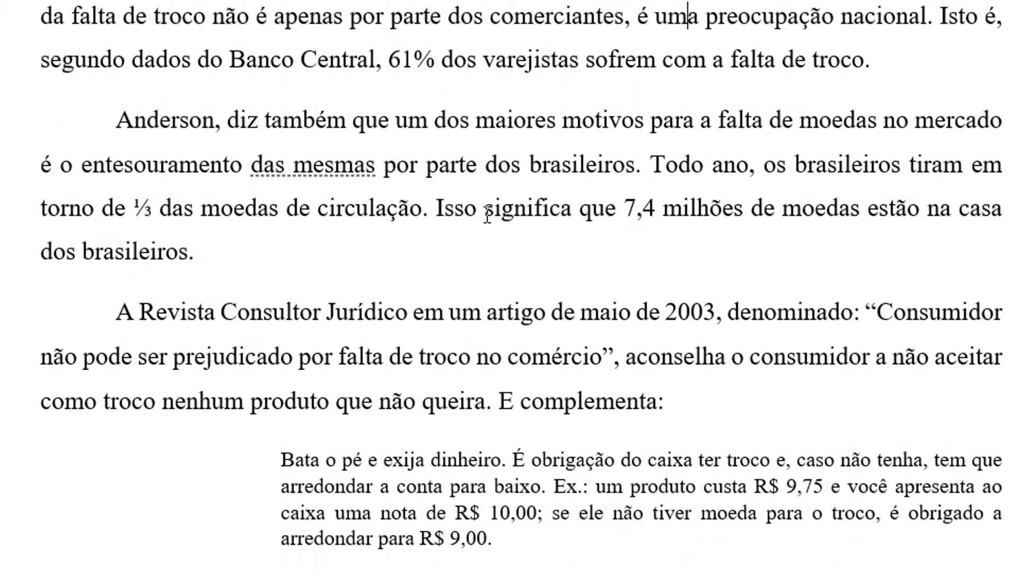
{"action": "scroll", "coordinate": [487, 214], "scroll_direction": "up", "scroll_amount": 3}
{"action": "scroll", "coordinate": [487, 217], "scroll_direction": "down", "scroll_amount": 1}
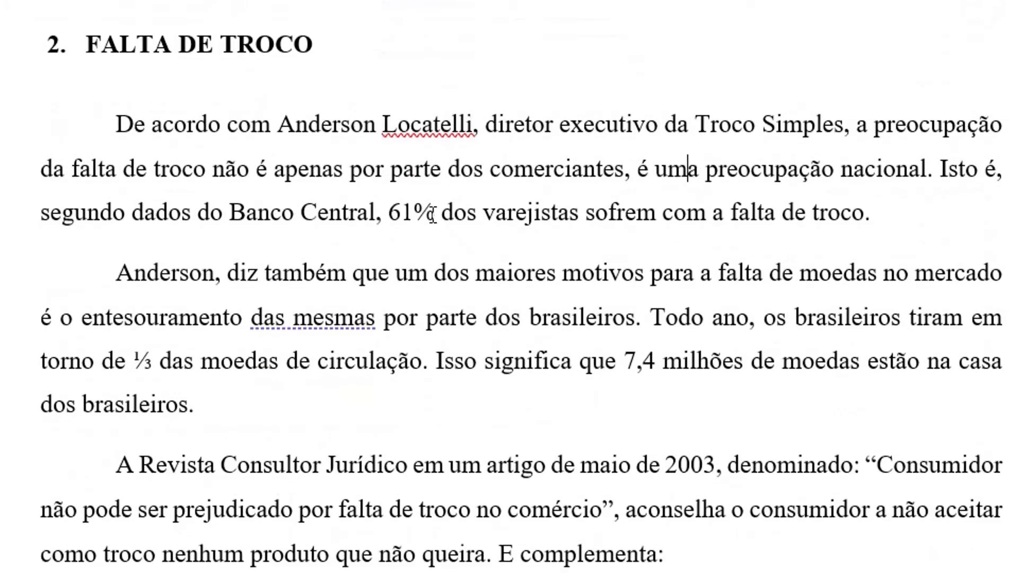
{"action": "left_click_drag", "start_coordinate": [115, 123], "coordinate": [269, 391]}
{"action": "left_click", "coordinate": [386, 465]}
Examine the Revista Consultor Jurídico source named in the third paragraph and the full indented quotation below it.
{"action": "scroll", "coordinate": [444, 398], "scroll_direction": "down", "scroll_amount": 1}
{"action": "scroll", "coordinate": [443, 398], "scroll_direction": "down", "scroll_amount": 3}
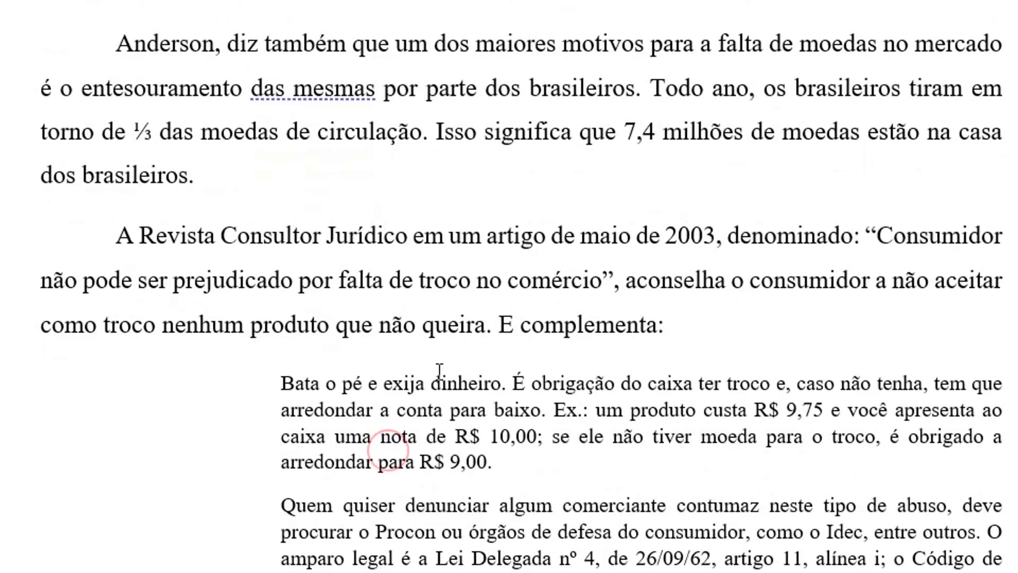
{"action": "left_click_drag", "start_coordinate": [139, 242], "coordinate": [385, 244]}
{"action": "left_click", "coordinate": [532, 248]}
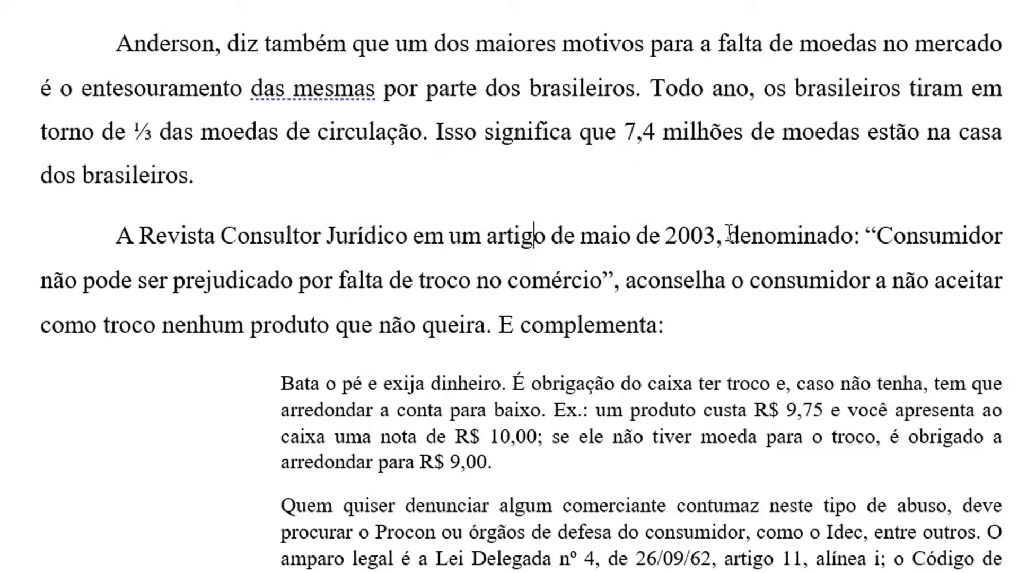
{"action": "scroll", "coordinate": [711, 254], "scroll_direction": "down", "scroll_amount": 3}
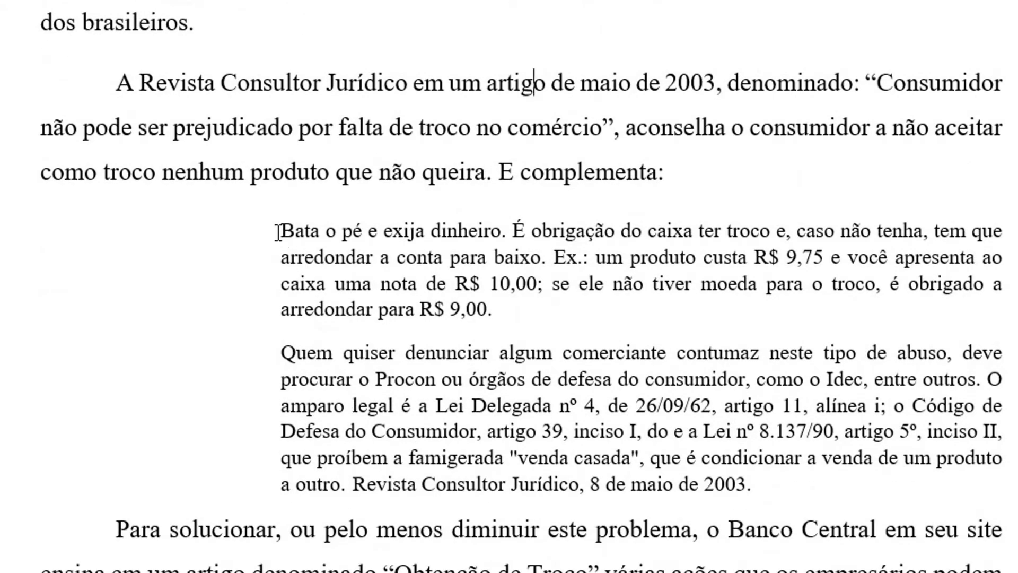
{"action": "left_click_drag", "start_coordinate": [275, 231], "coordinate": [737, 473]}
{"action": "scroll", "coordinate": [484, 353], "scroll_direction": "down", "scroll_amount": 6}
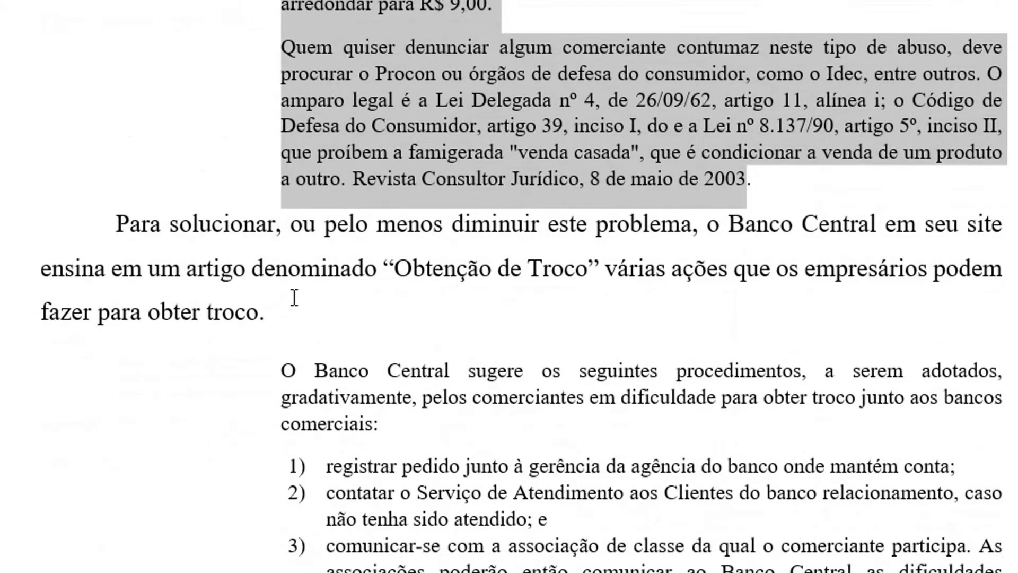
Examine the Banco Central paragraph with its “Obtenção de Troco” article title, and compare it with the indented quotation that follows.
{"action": "left_click", "coordinate": [279, 271]}
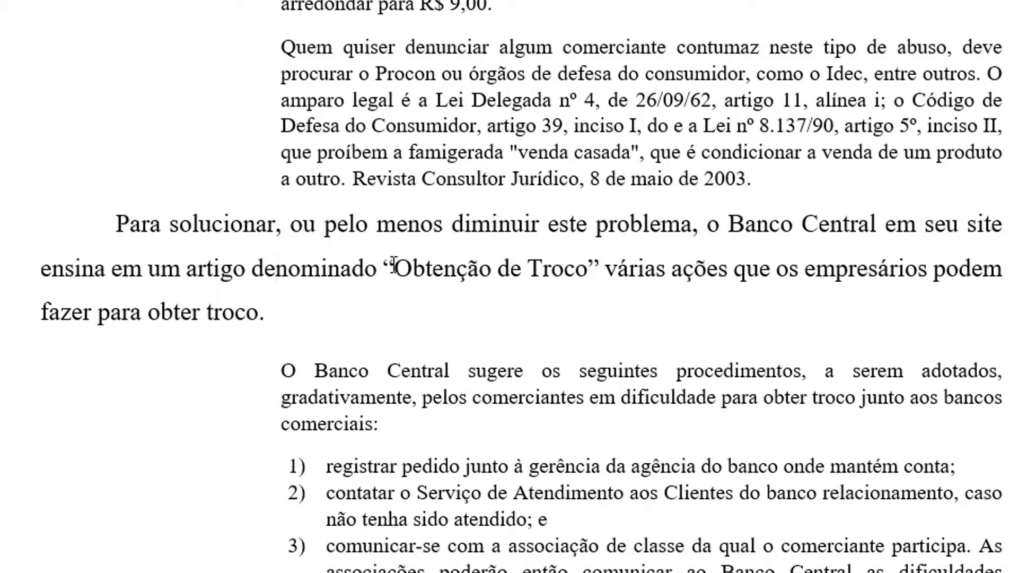
{"action": "left_click_drag", "start_coordinate": [397, 263], "coordinate": [586, 274]}
{"action": "left_click", "coordinate": [464, 373]}
{"action": "scroll", "coordinate": [464, 373], "scroll_direction": "down", "scroll_amount": 3}
{"action": "left_click", "coordinate": [278, 220]}
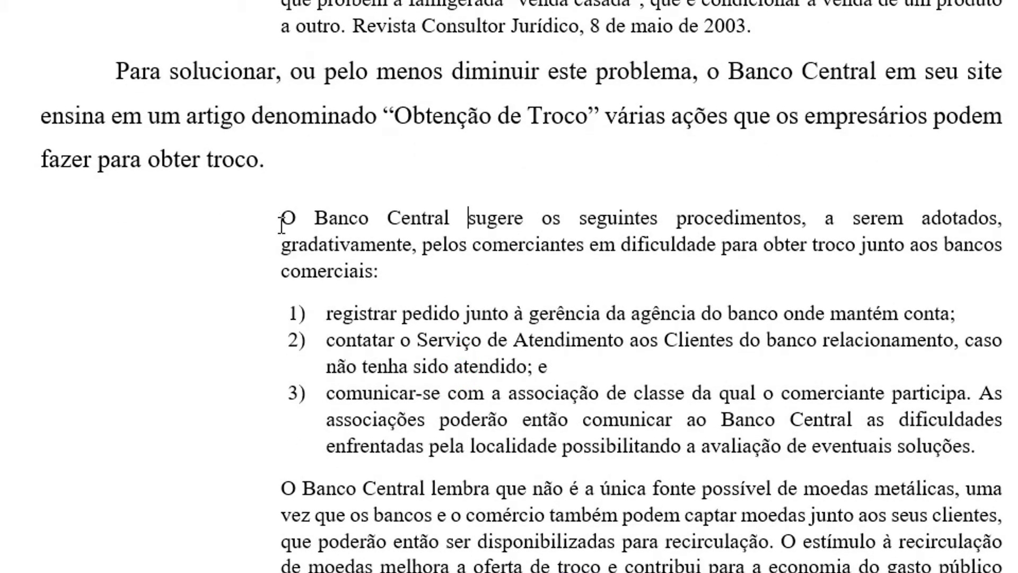
{"action": "left_click_drag", "start_coordinate": [277, 219], "coordinate": [1005, 566]}
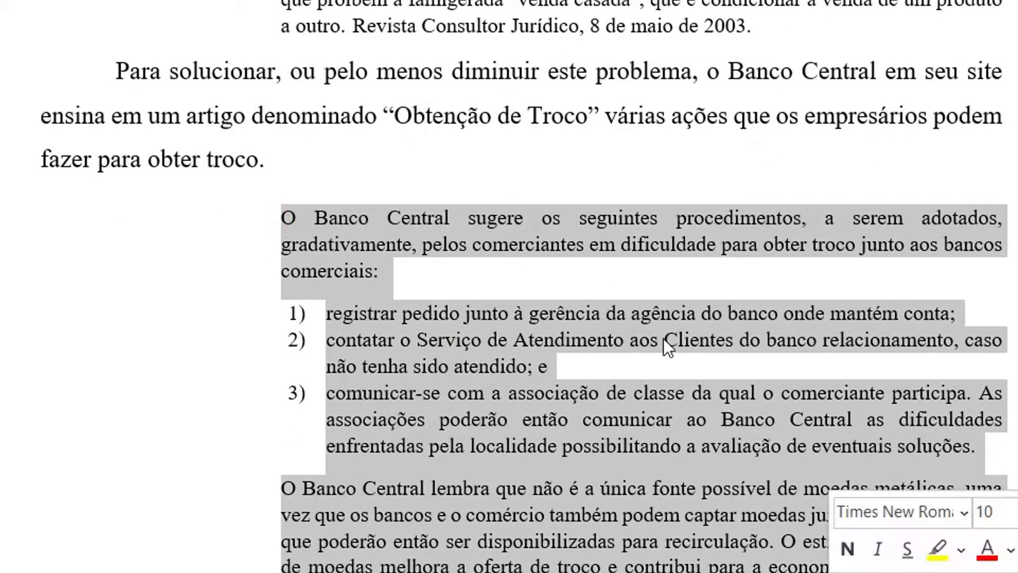
{"action": "left_click", "coordinate": [532, 87]}
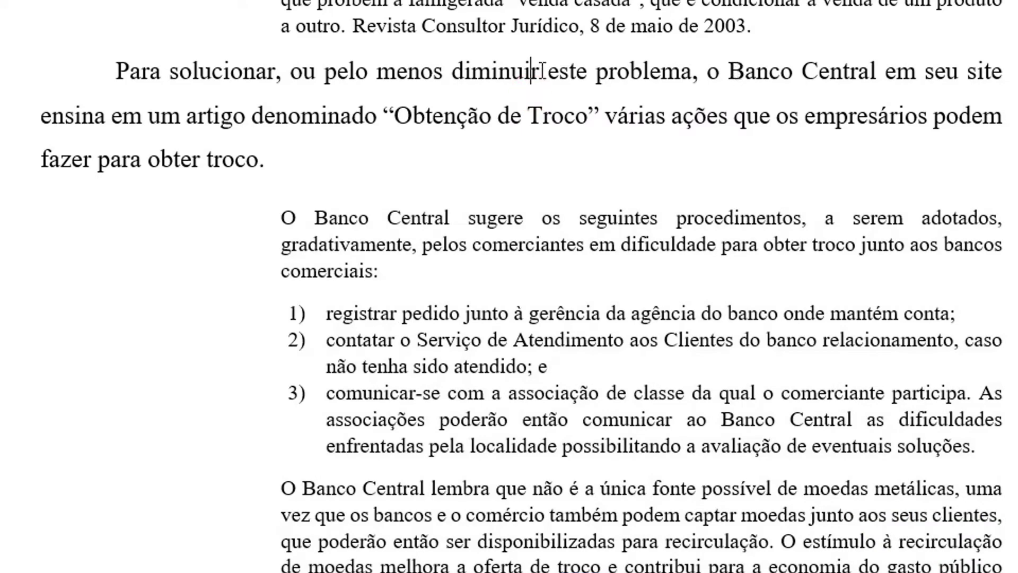
{"action": "left_click_drag", "start_coordinate": [110, 73], "coordinate": [263, 160]}
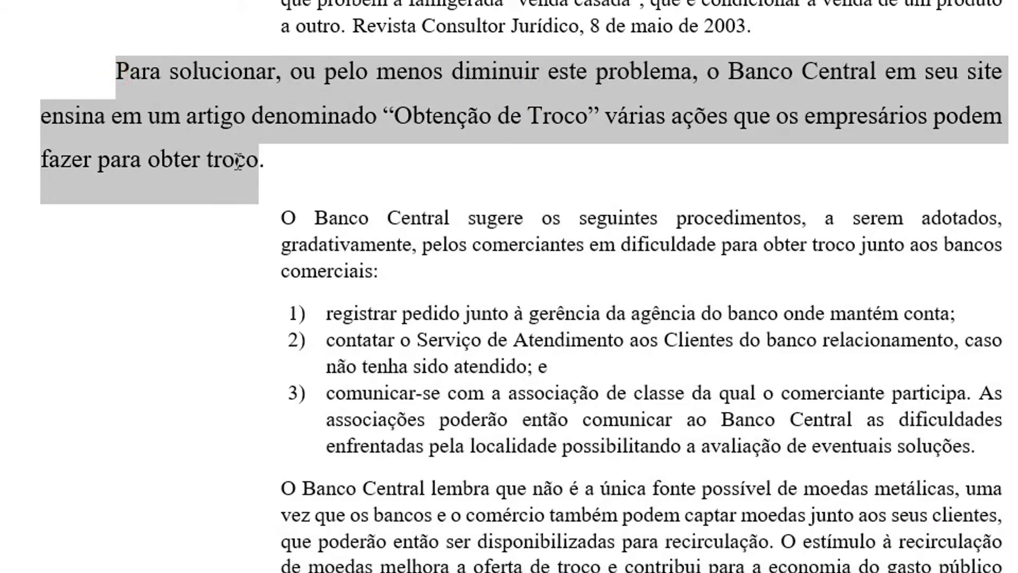
{"action": "left_click", "coordinate": [308, 171]}
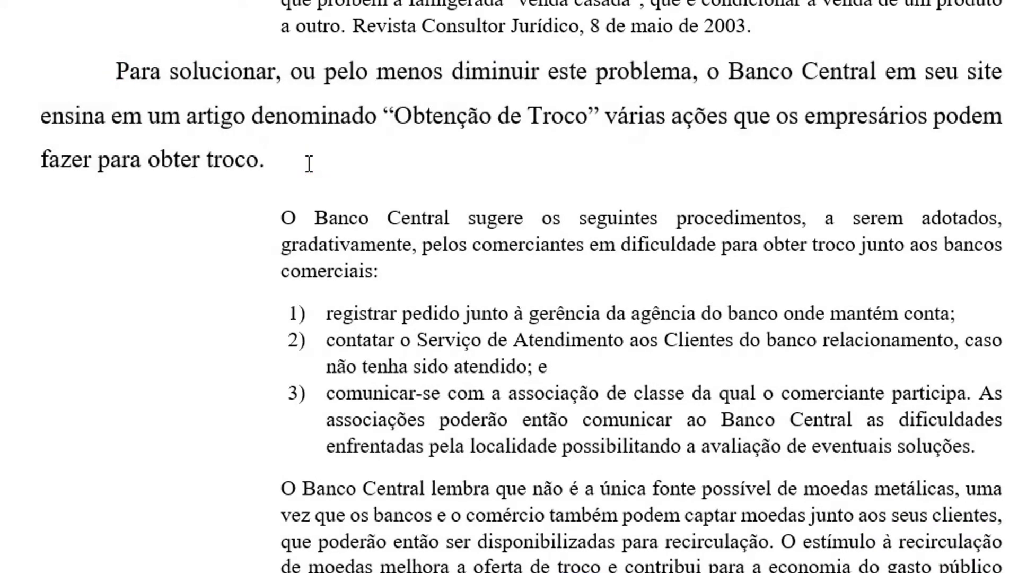
Go past the remaining quotations and the address table to the Referências Bibliográficas section and examine its heading.
{"action": "scroll", "coordinate": [308, 163], "scroll_direction": "down", "scroll_amount": 20}
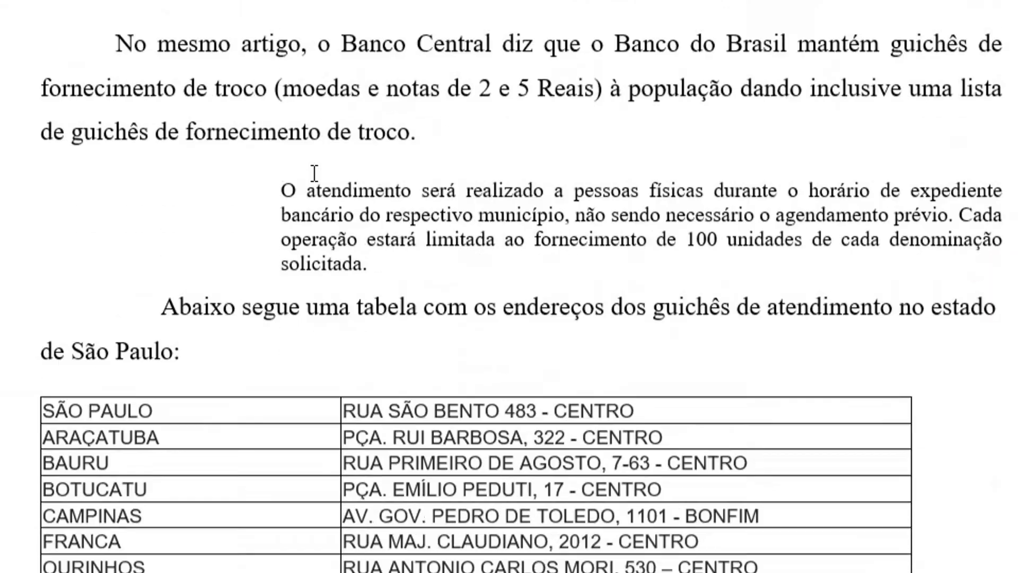
{"action": "scroll", "coordinate": [315, 184], "scroll_direction": "down", "scroll_amount": 15}
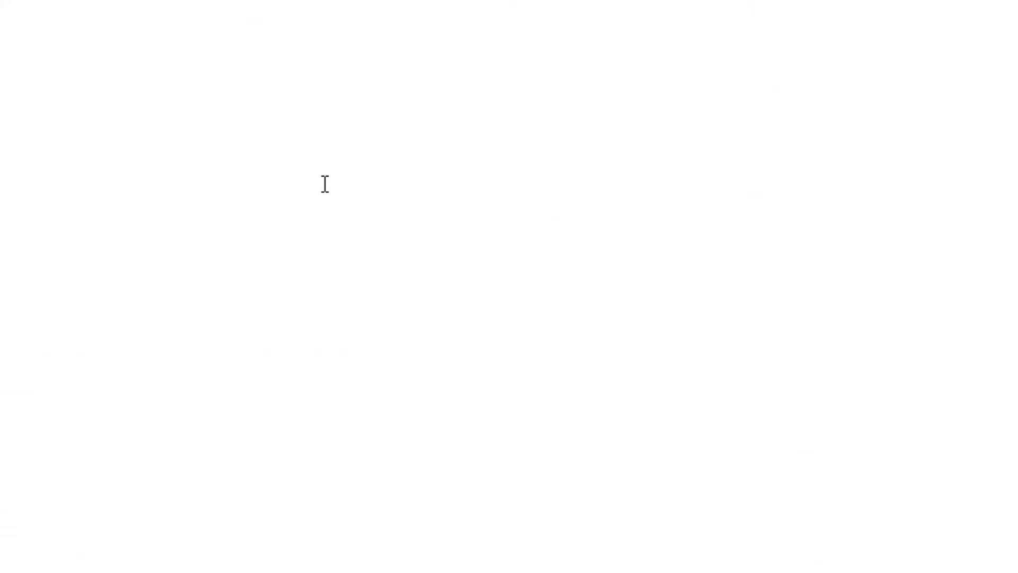
{"action": "scroll", "coordinate": [325, 190], "scroll_direction": "down", "scroll_amount": 6}
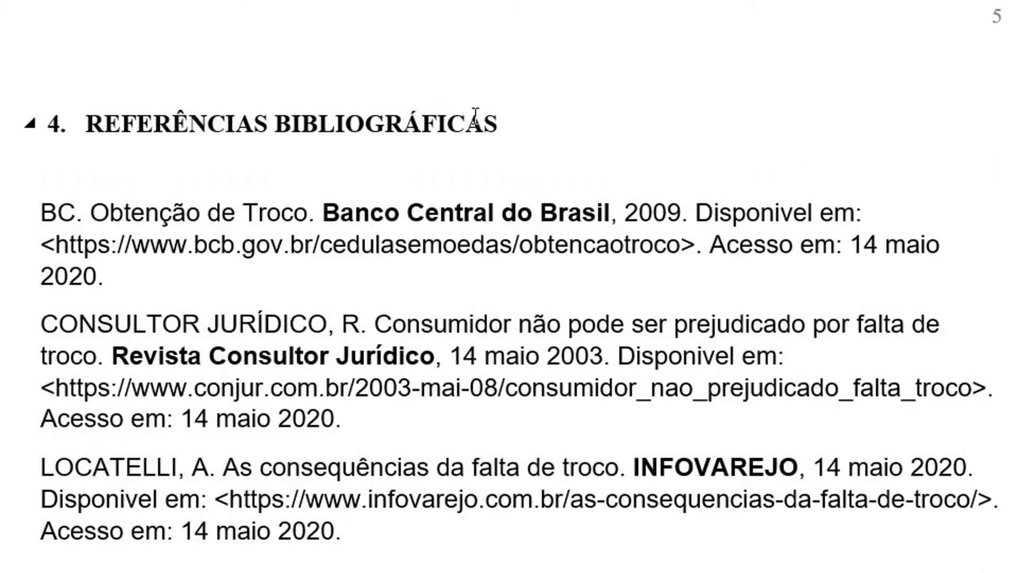
{"action": "triple_click", "coordinate": [506, 127]}
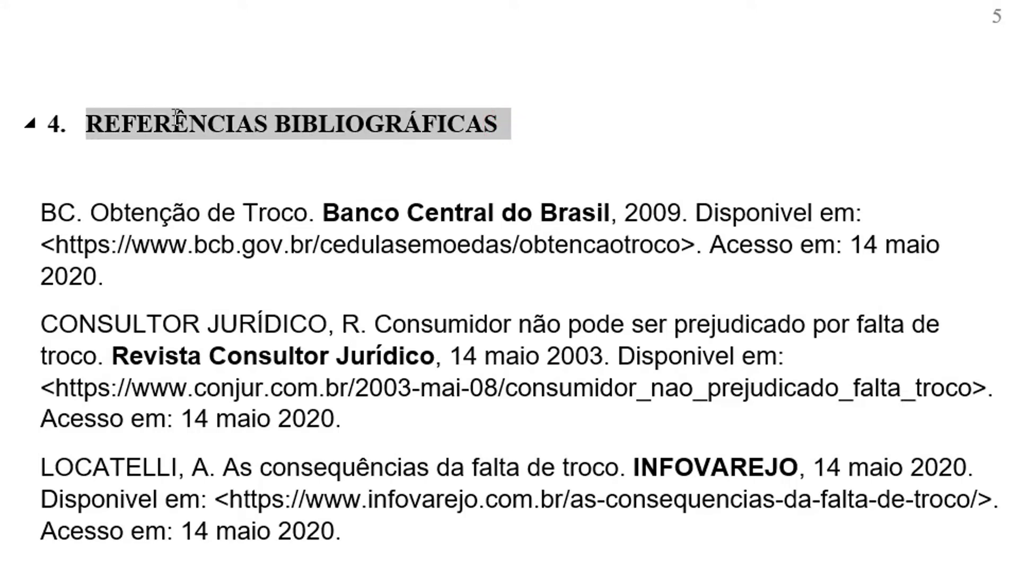
{"action": "left_click", "coordinate": [545, 124]}
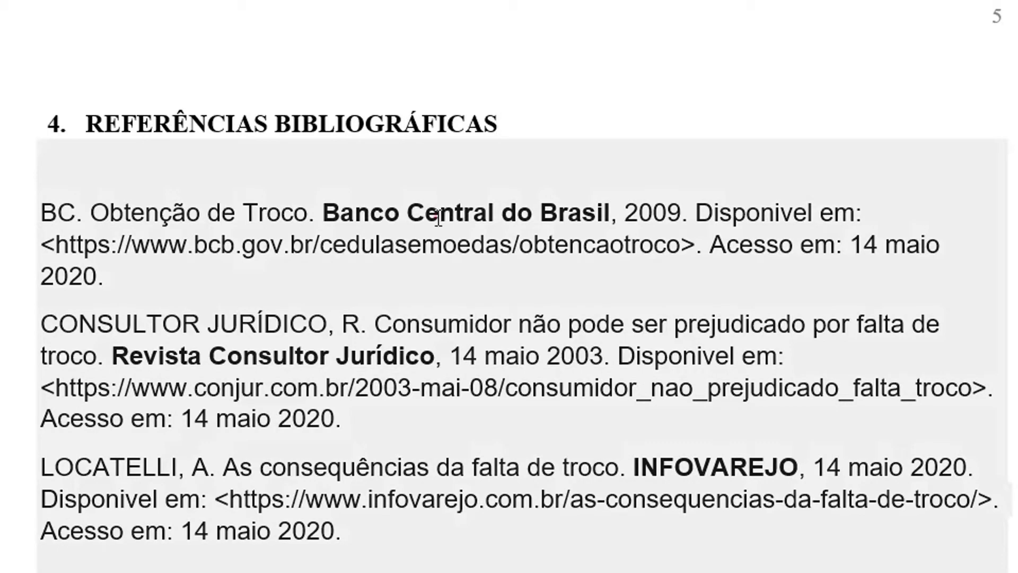
Examine the reference entries in the bibliography block, and go back up to the Conclusão section.
{"action": "left_click", "coordinate": [438, 218]}
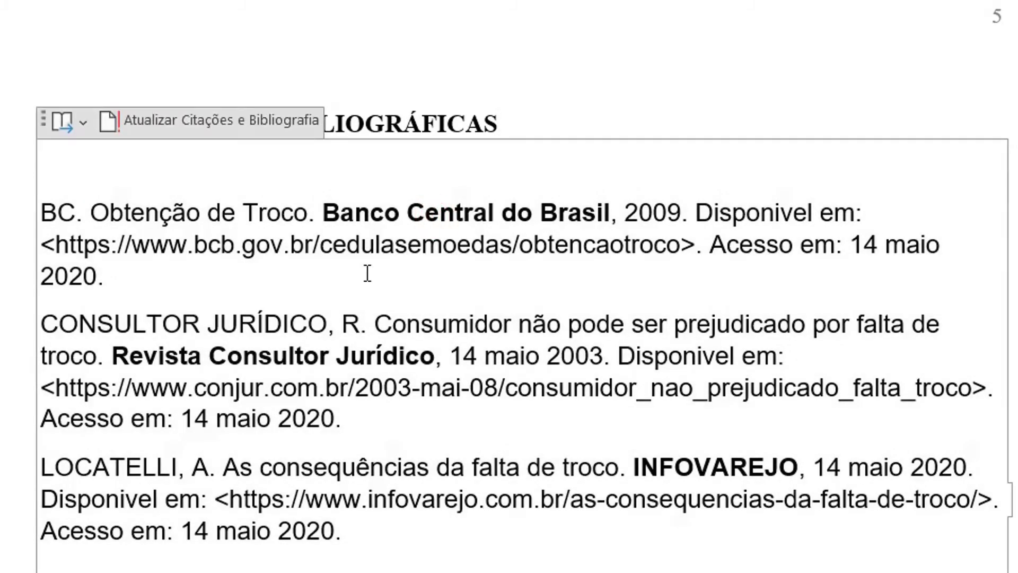
{"action": "triple_click", "coordinate": [174, 274]}
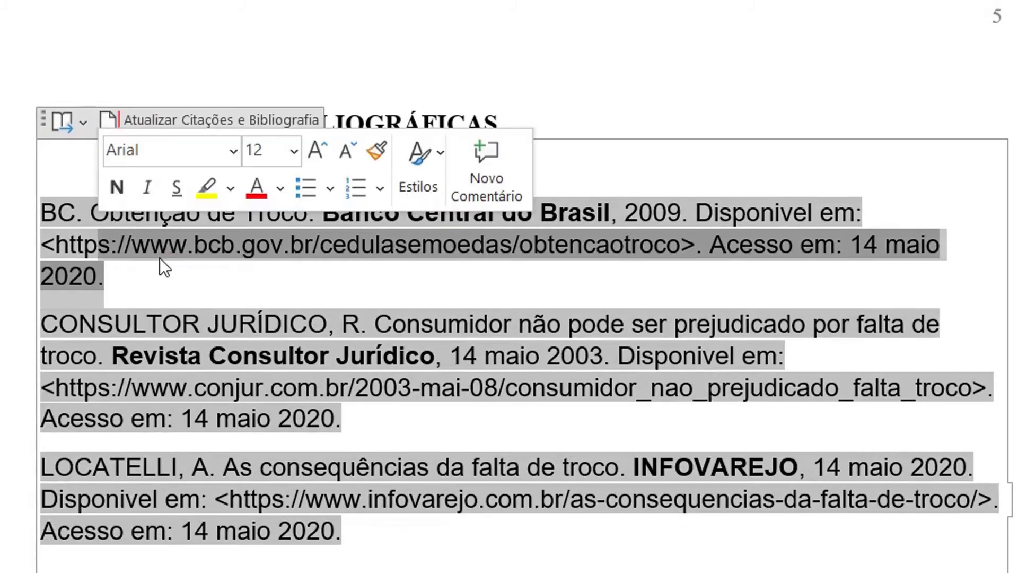
{"action": "left_click_drag", "start_coordinate": [371, 434], "coordinate": [353, 530]}
{"action": "left_click", "coordinate": [403, 165]}
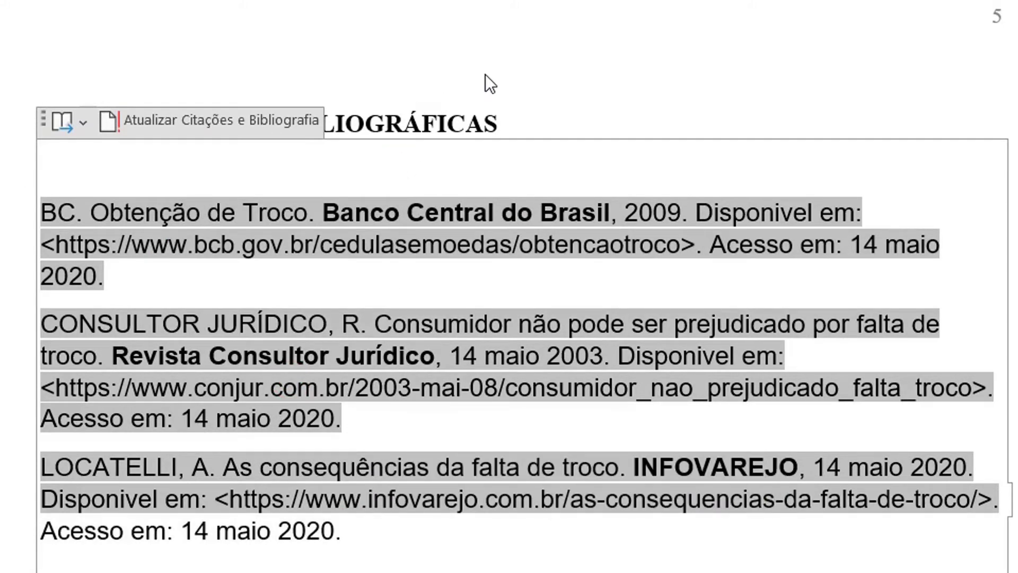
{"action": "scroll", "coordinate": [489, 83], "scroll_direction": "up", "scroll_amount": 2}
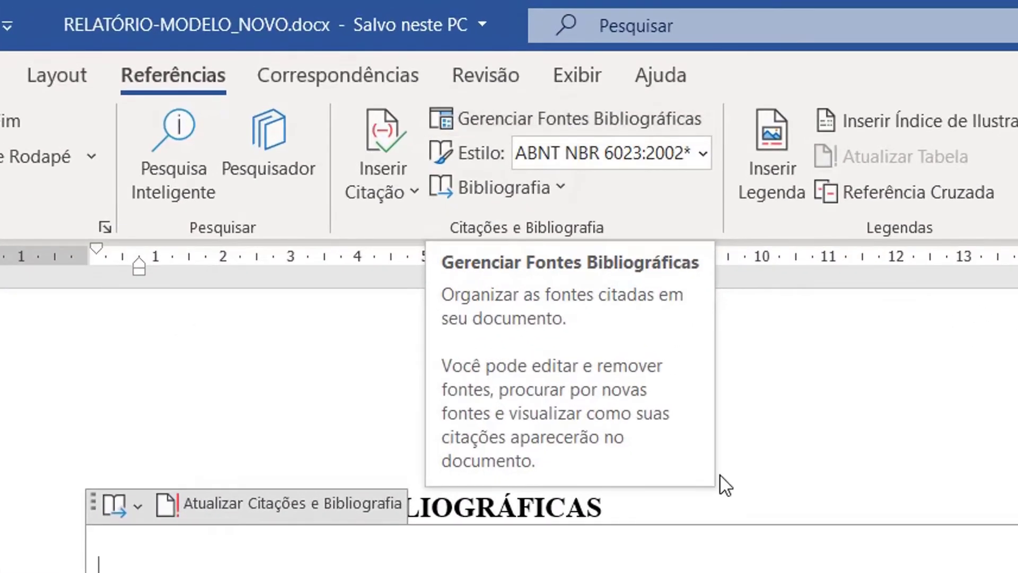
{"action": "scroll", "coordinate": [599, 270], "scroll_direction": "up", "scroll_amount": 5}
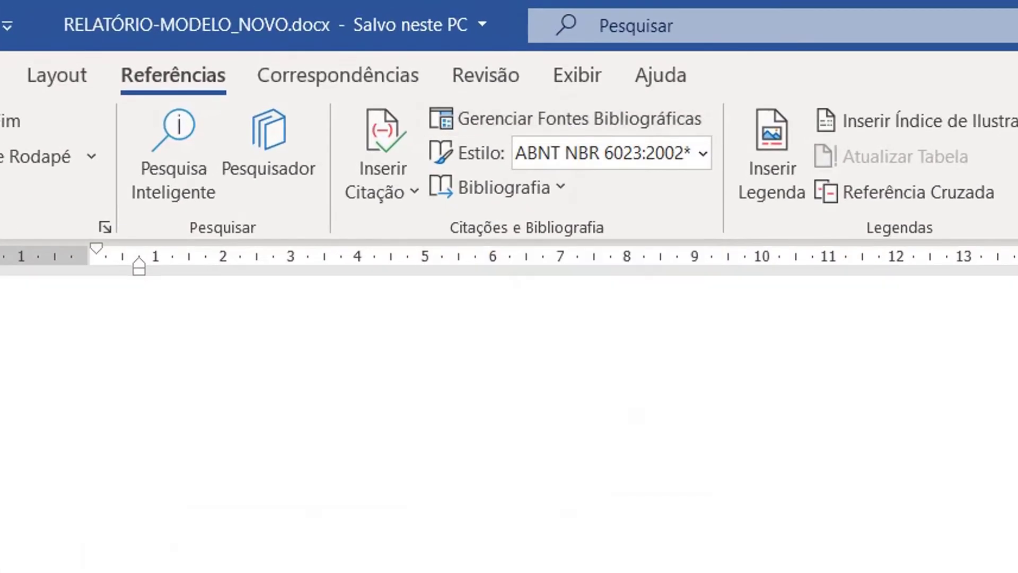
{"action": "scroll", "coordinate": [509, 398], "scroll_direction": "up", "scroll_amount": 3}
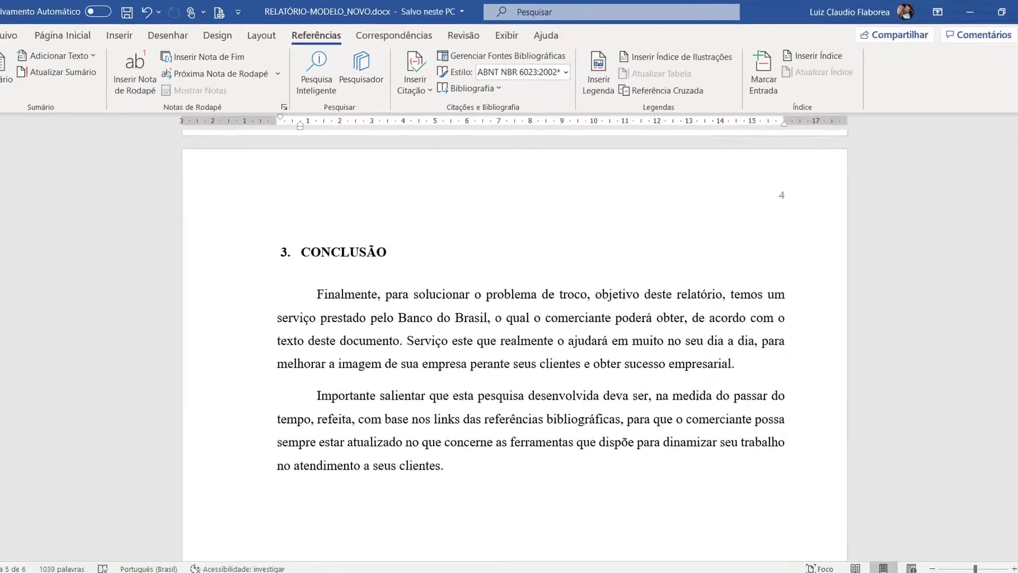
Switch to Chrome and examine the quoted passage on the Banco Central's Obtenção de troco page.
{"action": "left_click", "coordinate": [407, 559]}
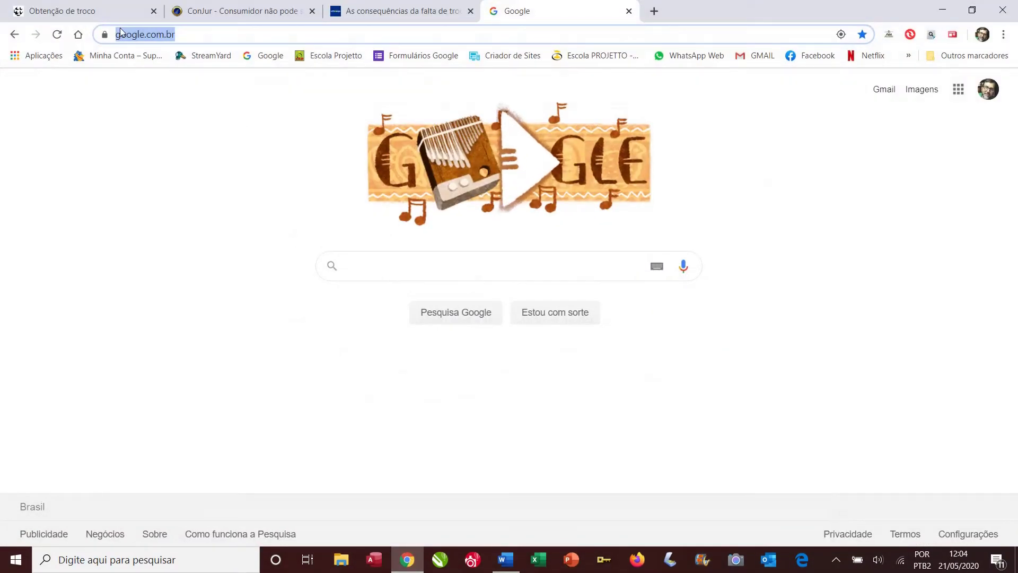
{"action": "left_click", "coordinate": [80, 11]}
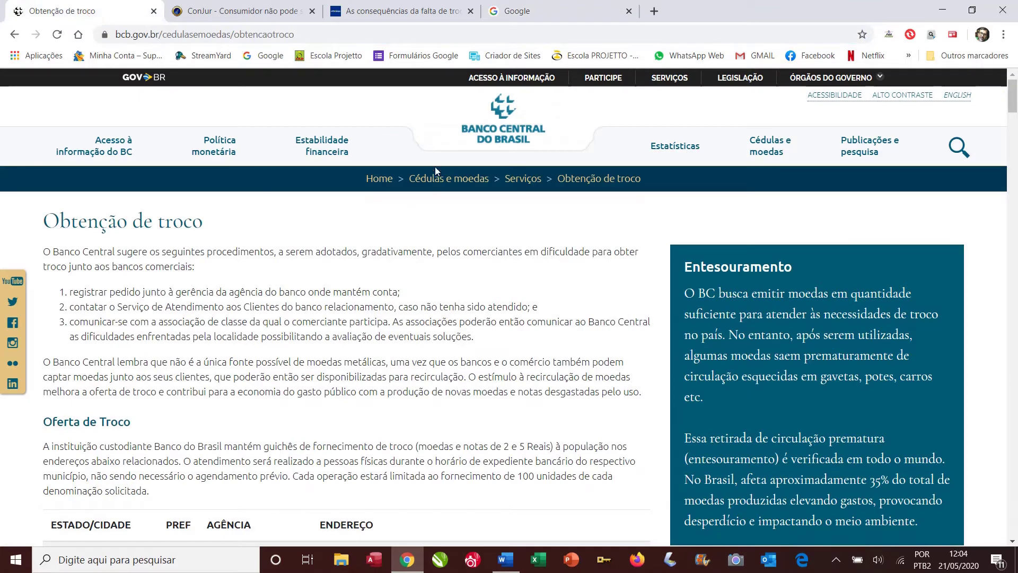
{"action": "scroll", "coordinate": [311, 230], "scroll_direction": "down", "scroll_amount": 3}
{"action": "scroll", "coordinate": [311, 230], "scroll_direction": "up", "scroll_amount": 3}
{"action": "left_click_drag", "start_coordinate": [44, 251], "coordinate": [641, 392]}
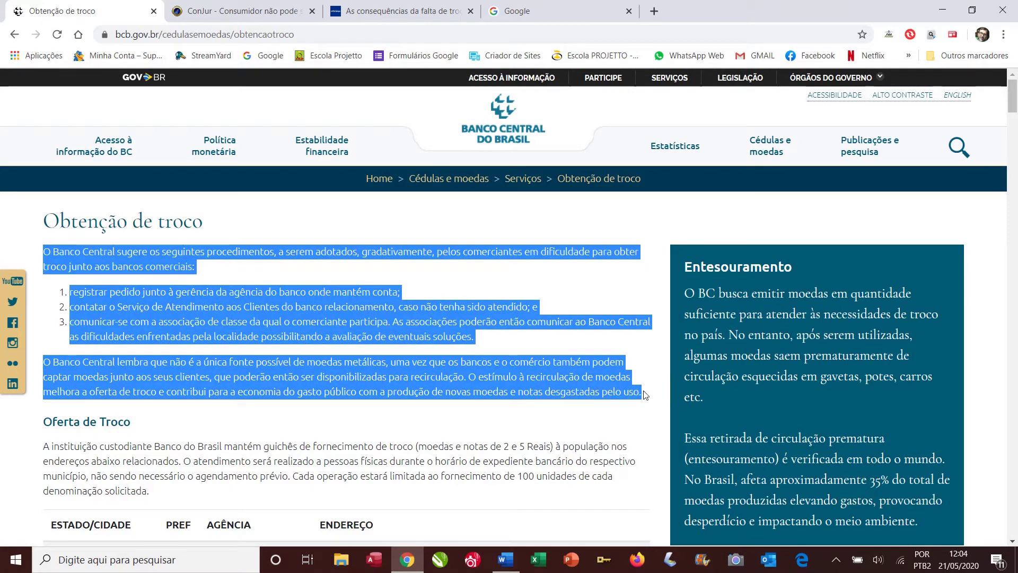
Examine the ConJur article on consumers and lack of change, marking the two paragraphs from “Bata o pé e exija dinheiro”.
{"action": "left_click", "coordinate": [269, 20]}
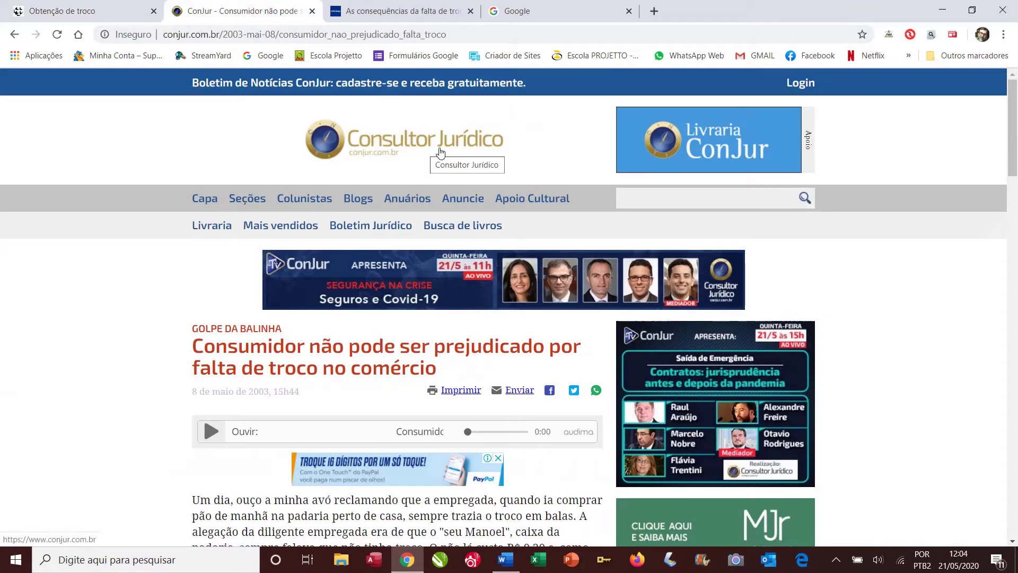
{"action": "scroll", "coordinate": [398, 154], "scroll_direction": "down", "scroll_amount": 3}
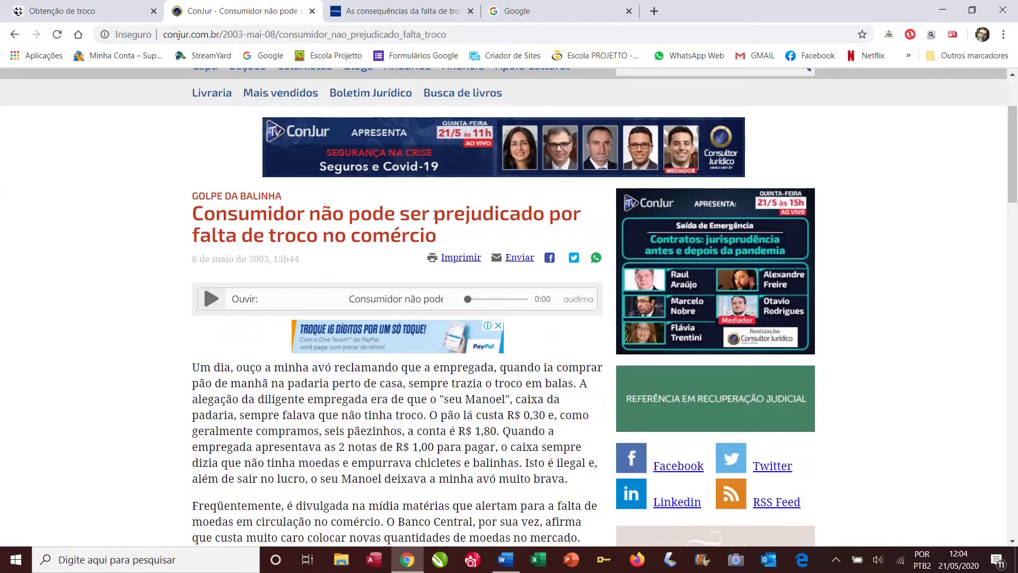
{"action": "scroll", "coordinate": [357, 237], "scroll_direction": "down", "scroll_amount": 5}
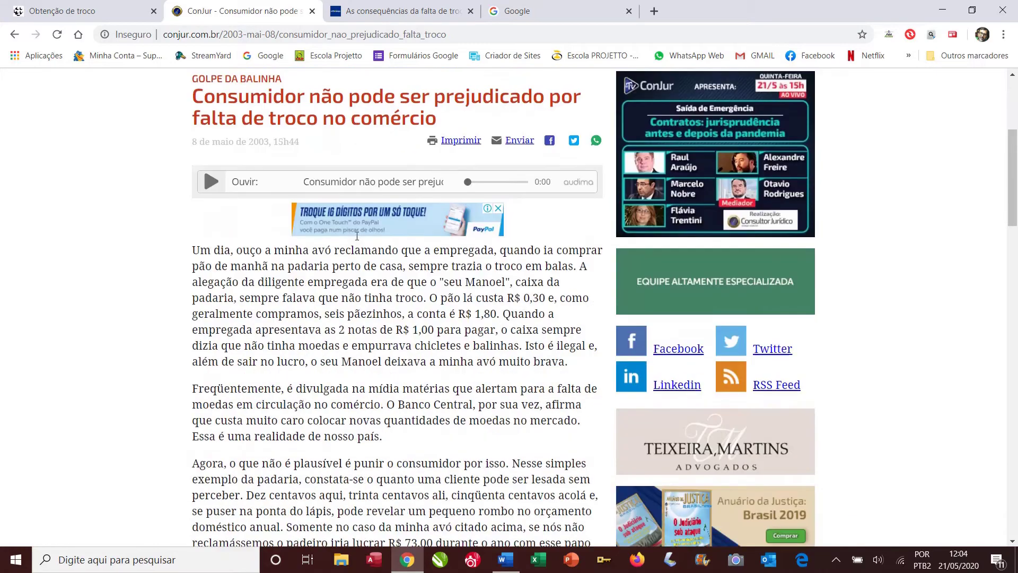
{"action": "scroll", "coordinate": [242, 261], "scroll_direction": "down", "scroll_amount": 2}
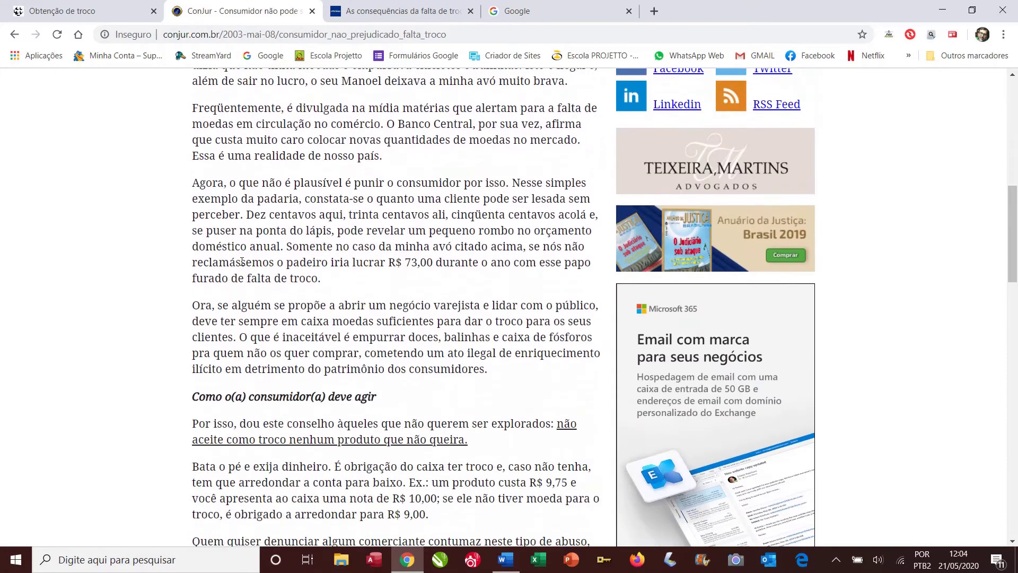
{"action": "scroll", "coordinate": [242, 261], "scroll_direction": "down", "scroll_amount": 5}
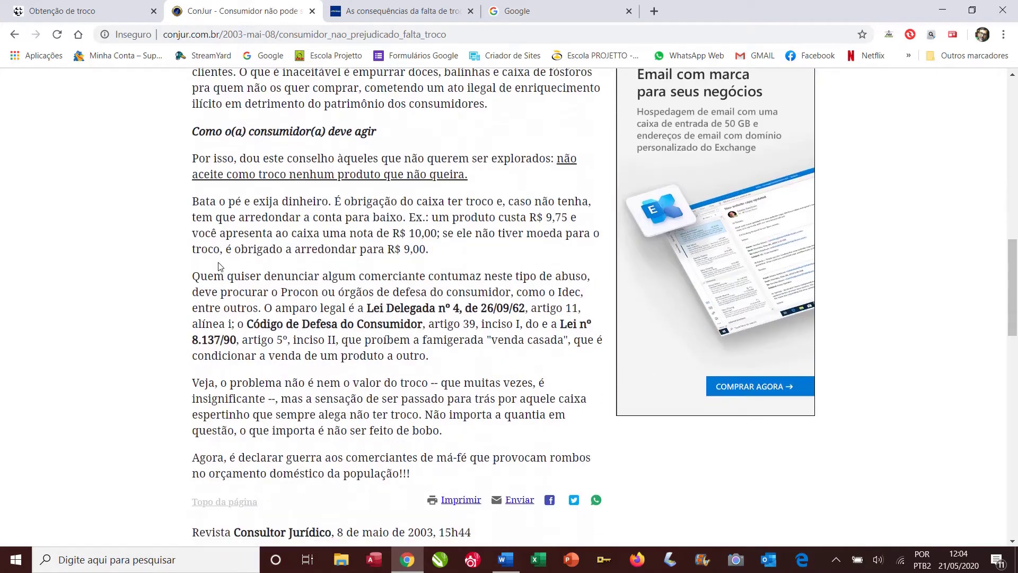
{"action": "left_click_drag", "start_coordinate": [194, 200], "coordinate": [427, 354]}
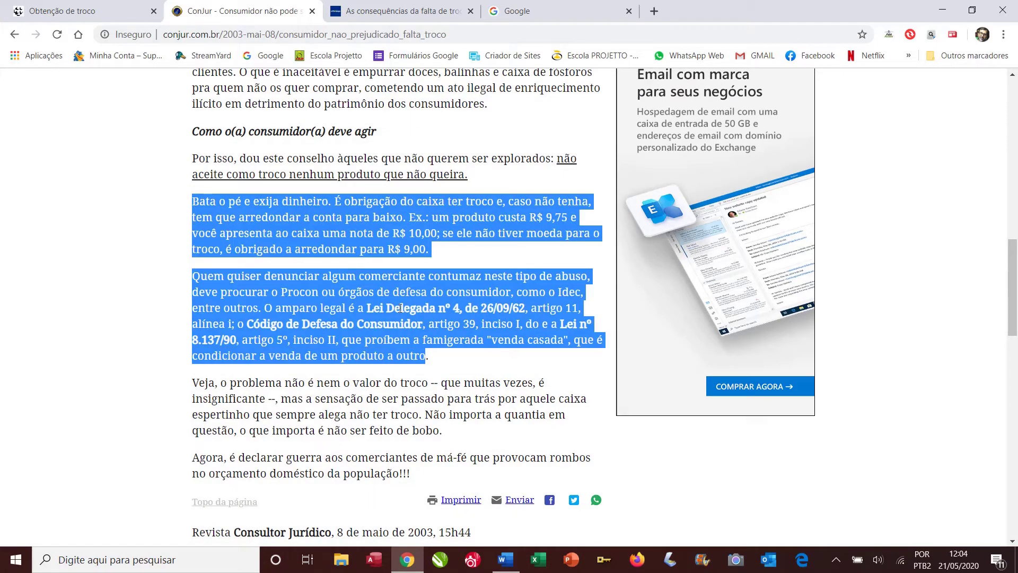
{"action": "scroll", "coordinate": [398, 275], "scroll_direction": "up", "scroll_amount": 15}
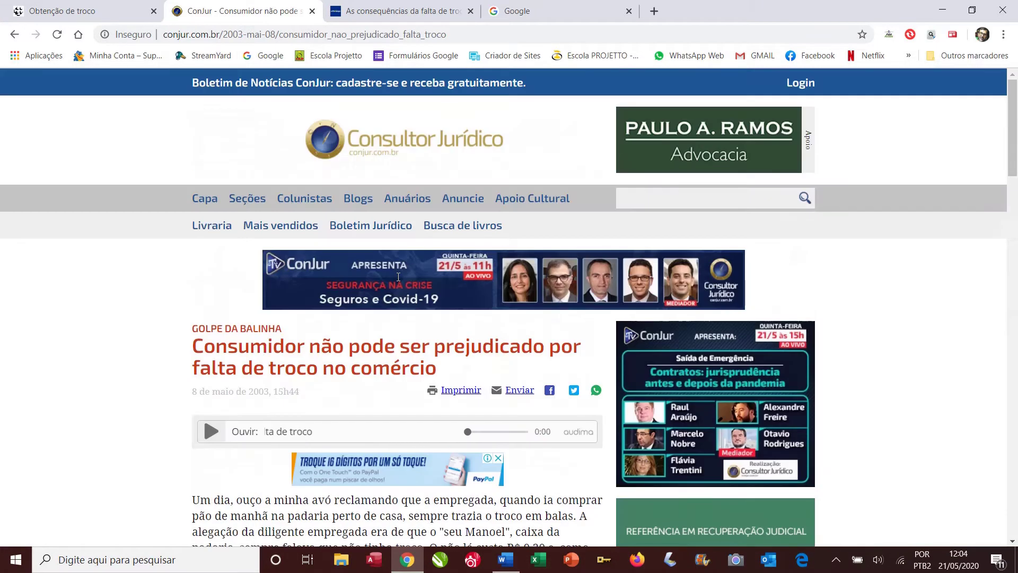
Open the InfoVarejo article “As consequências da falta de troco” and examine its title and author credit.
{"action": "left_click", "coordinate": [394, 15]}
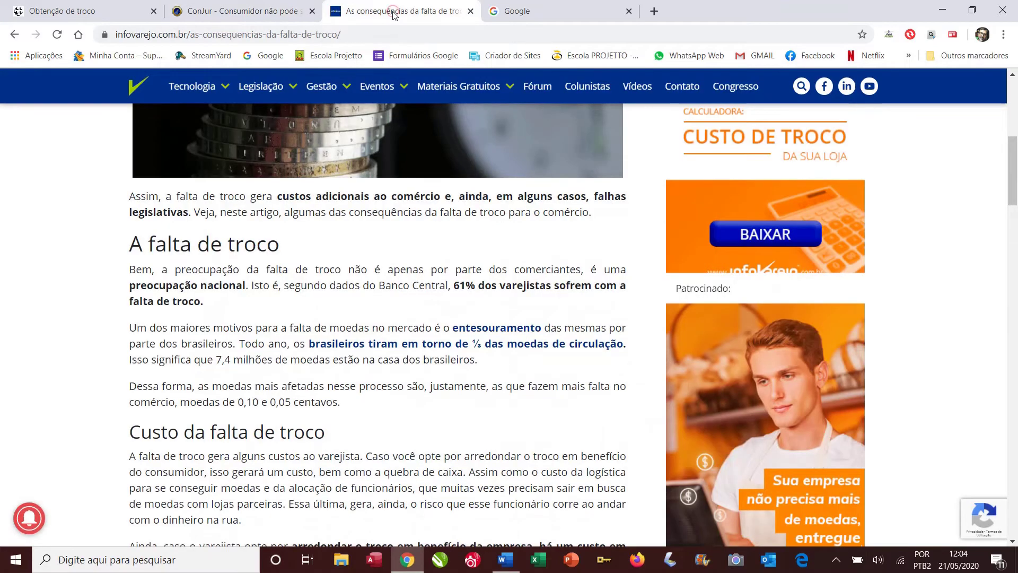
{"action": "scroll", "coordinate": [356, 247], "scroll_direction": "up", "scroll_amount": 10}
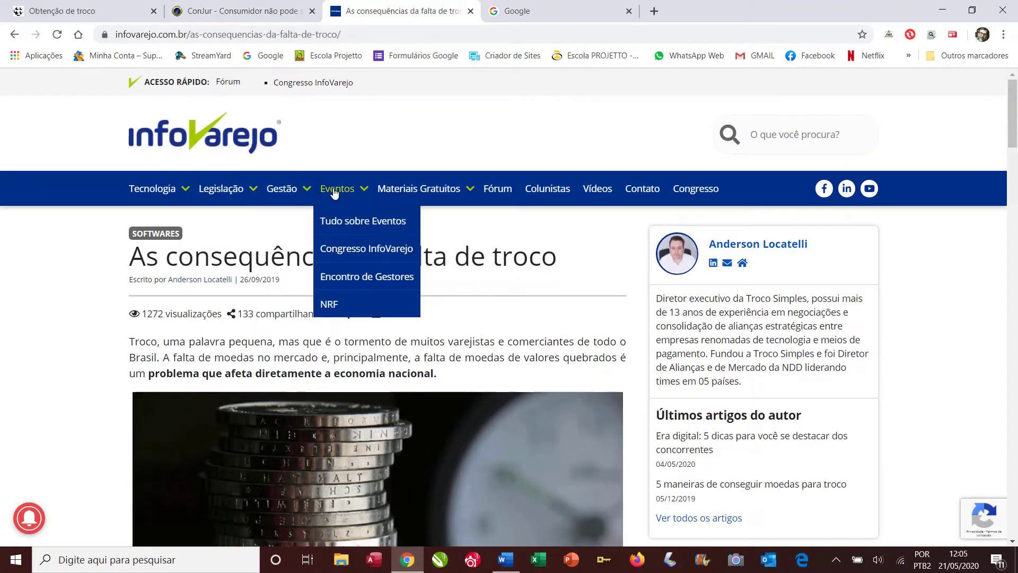
{"action": "scroll", "coordinate": [352, 199], "scroll_direction": "down", "scroll_amount": 4}
{"action": "scroll", "coordinate": [353, 199], "scroll_direction": "up", "scroll_amount": 4}
{"action": "mouse_move", "coordinate": [393, 192]}
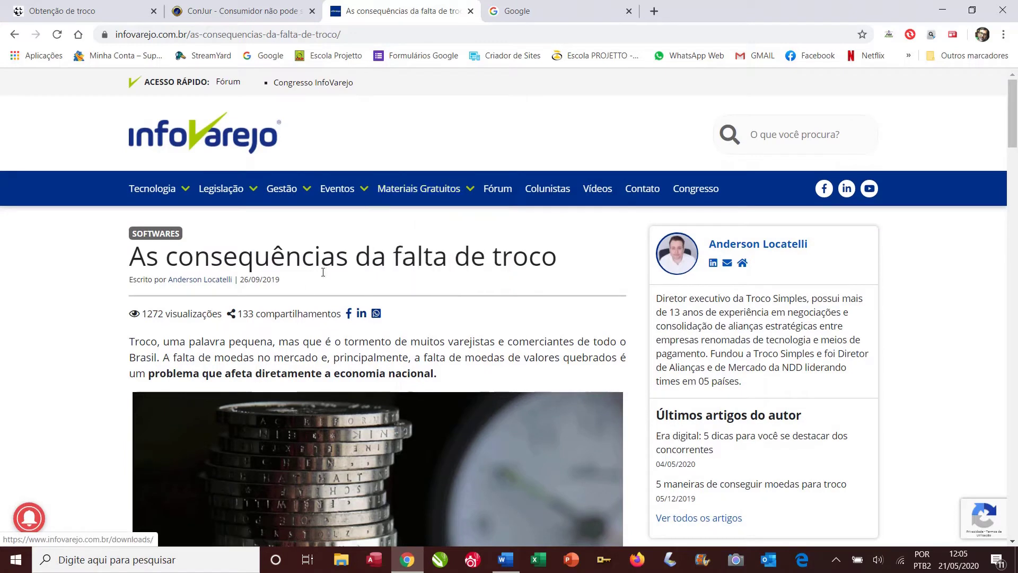
{"action": "left_click_drag", "start_coordinate": [811, 248], "coordinate": [710, 249]}
{"action": "left_click", "coordinate": [713, 249]}
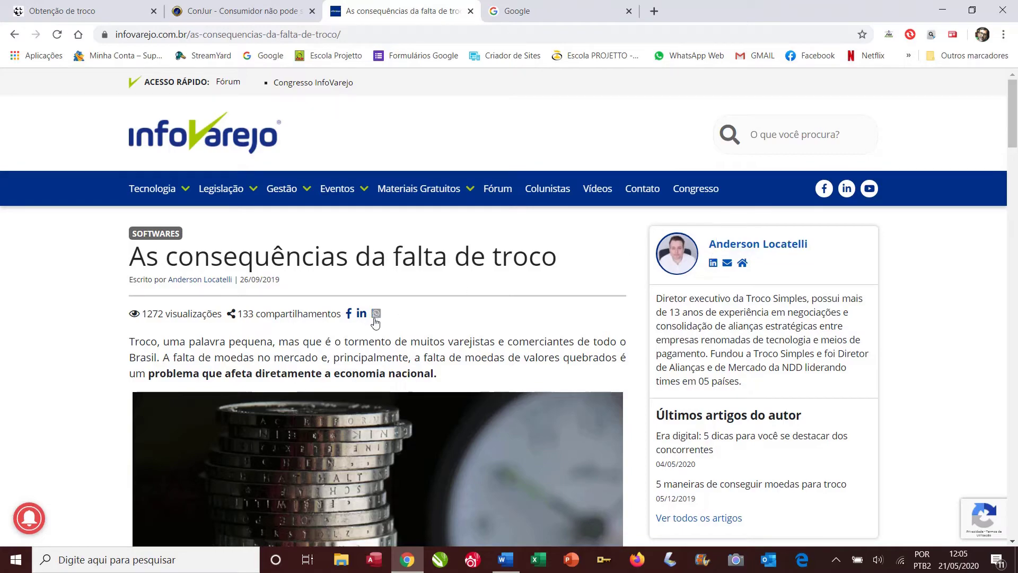
Mark the three paragraphs under “A falta de troco” in the InfoVarejo article, and highlight the author's name beside the title.
{"action": "scroll", "coordinate": [339, 297], "scroll_direction": "down", "scroll_amount": 3}
{"action": "scroll", "coordinate": [307, 275], "scroll_direction": "up", "scroll_amount": 3}
{"action": "scroll", "coordinate": [487, 276], "scroll_direction": "down", "scroll_amount": 6}
{"action": "scroll", "coordinate": [487, 275], "scroll_direction": "down", "scroll_amount": 3}
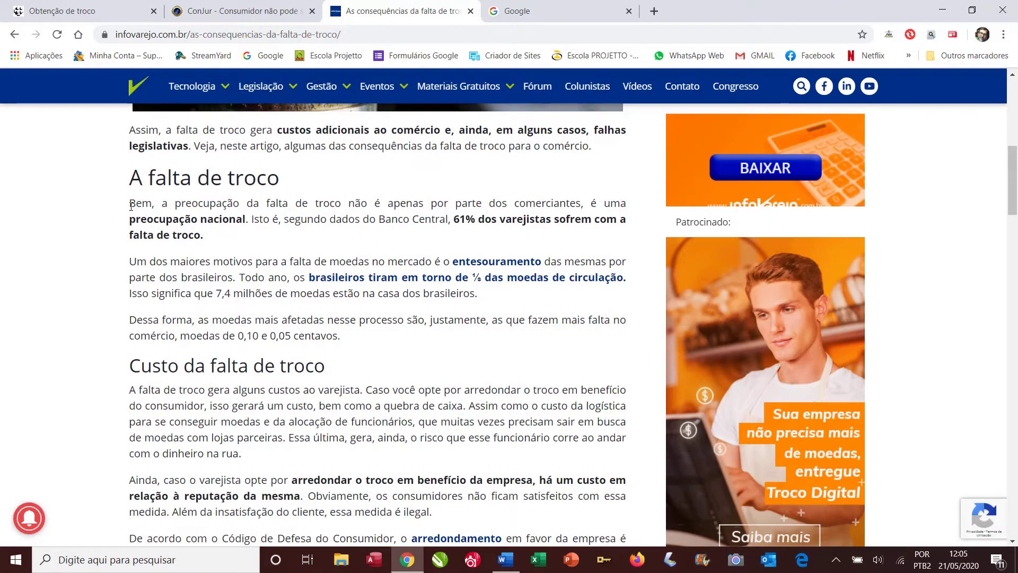
{"action": "left_click_drag", "start_coordinate": [131, 206], "coordinate": [414, 338]}
{"action": "scroll", "coordinate": [385, 242], "scroll_direction": "up", "scroll_amount": 10}
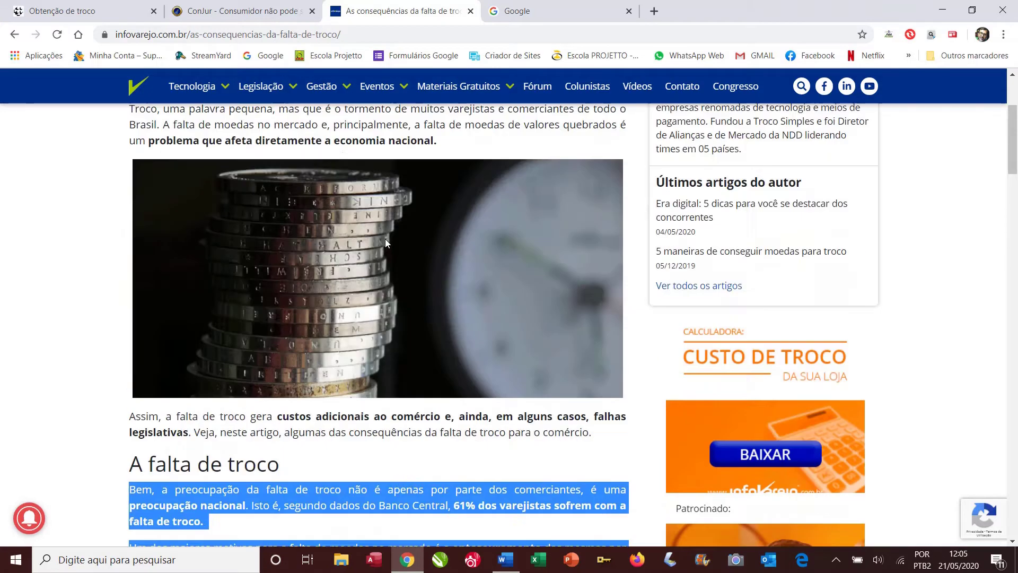
{"action": "scroll", "coordinate": [400, 265], "scroll_direction": "down", "scroll_amount": 10}
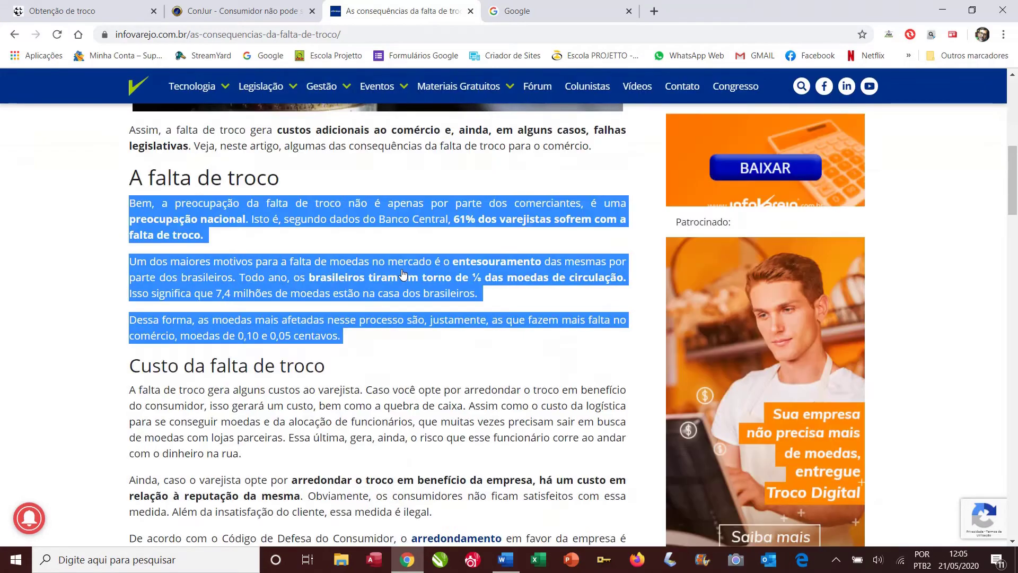
{"action": "scroll", "coordinate": [613, 286], "scroll_direction": "up", "scroll_amount": 10}
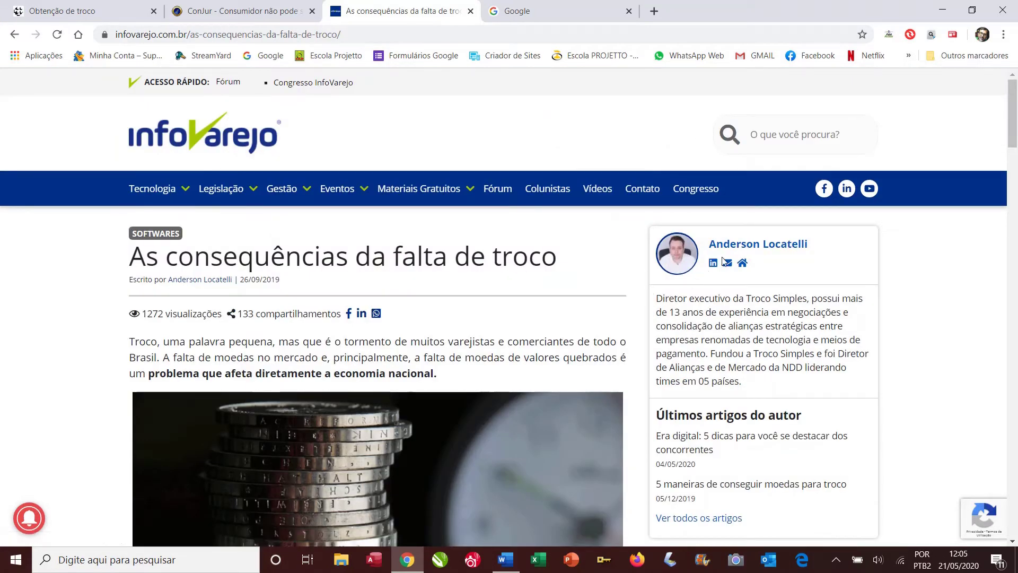
{"action": "triple_click", "coordinate": [736, 244]}
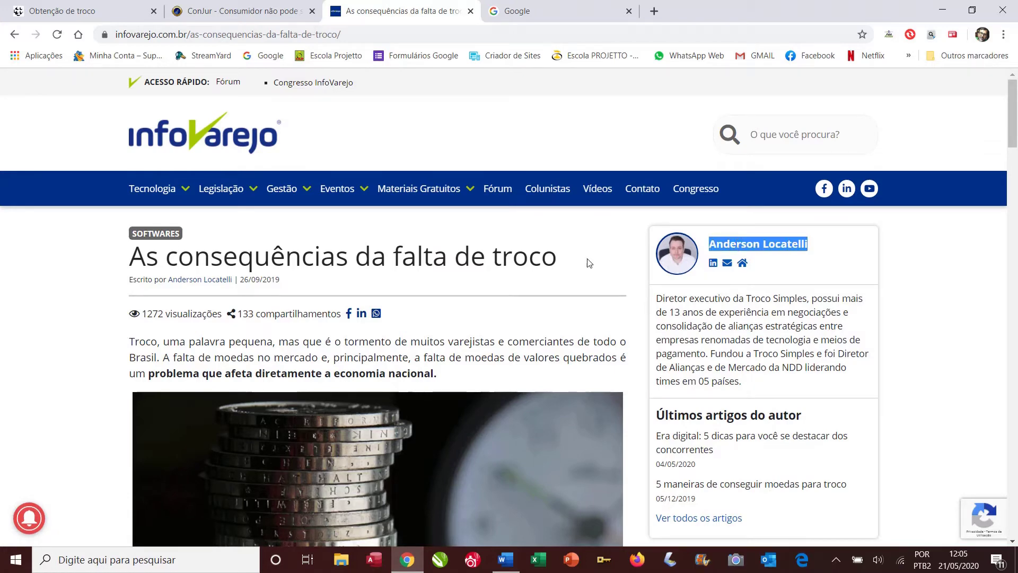
Switch to Word and open the “As consequências da falta de troco” source for editing from the bibliographic source manager.
{"action": "left_click", "coordinate": [506, 560]}
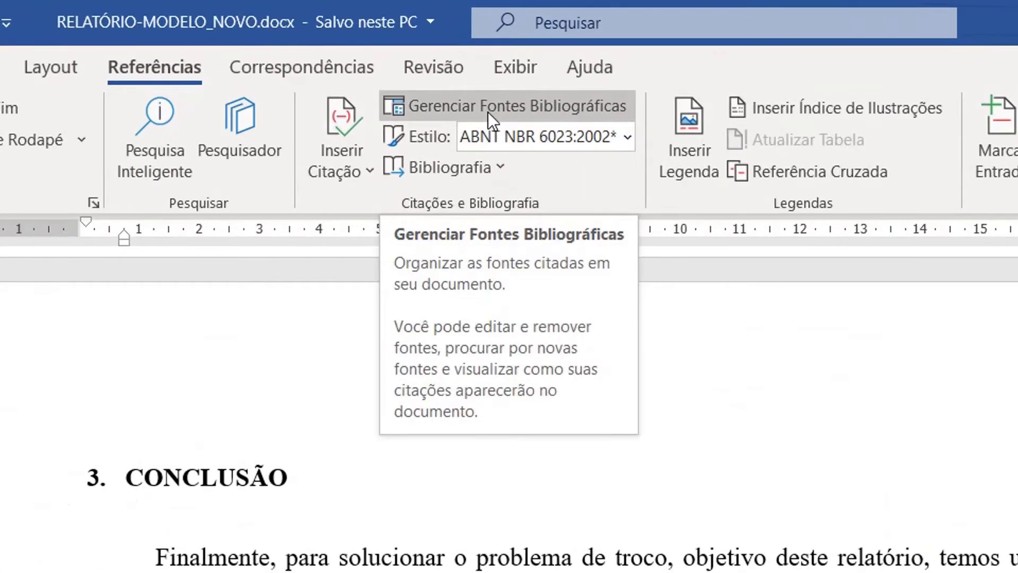
{"action": "left_click", "coordinate": [488, 109]}
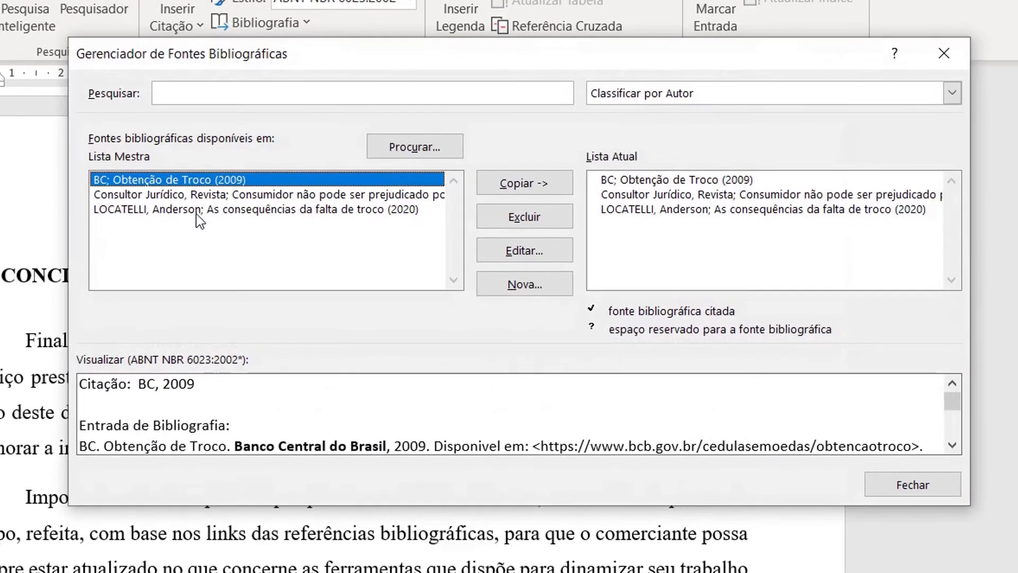
{"action": "left_click", "coordinate": [337, 363]}
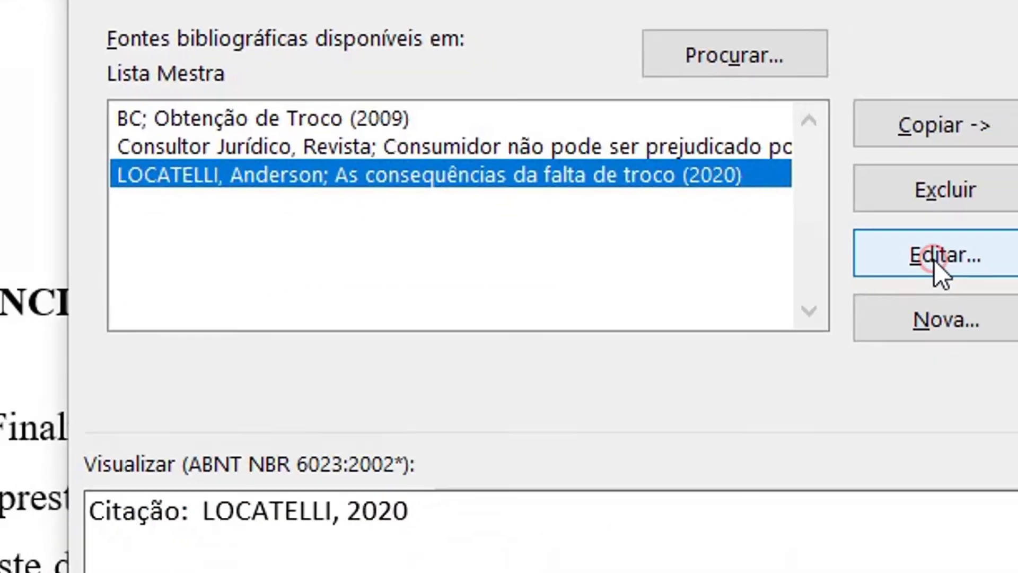
{"action": "left_click", "coordinate": [923, 257]}
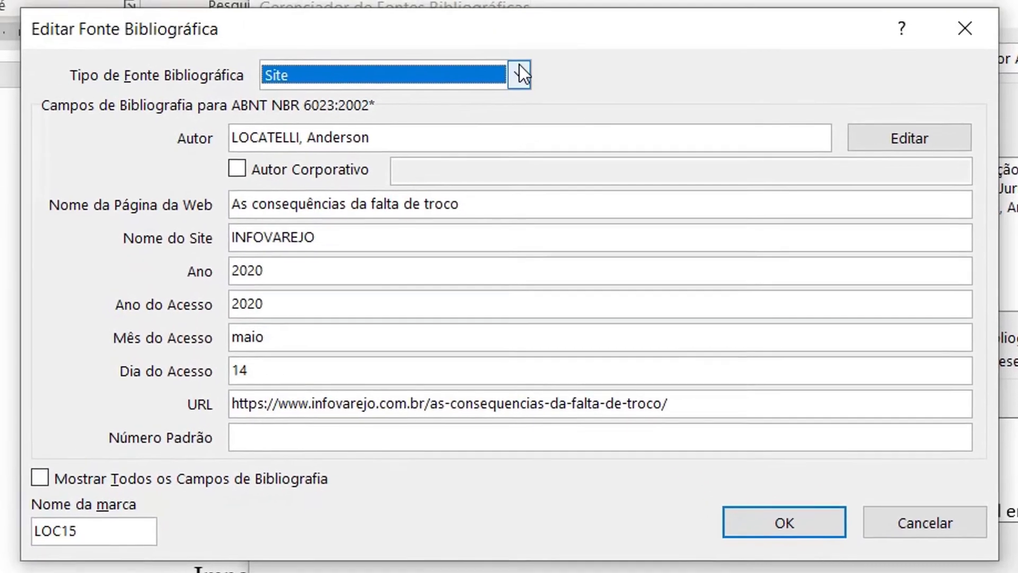
Look through the available bibliographic source types and keep Site as the type of this source.
{"action": "left_click", "coordinate": [519, 77]}
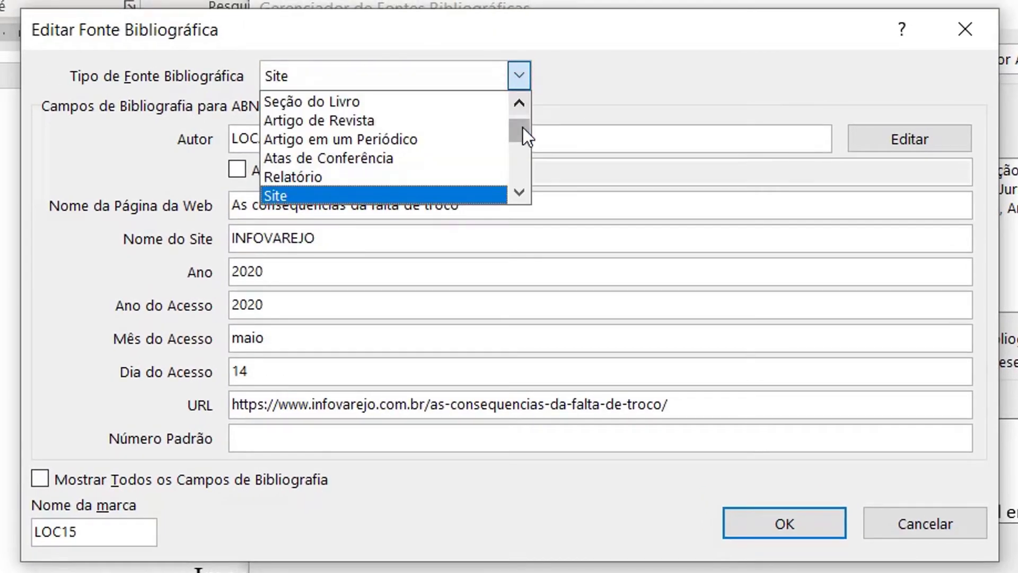
{"action": "left_click", "coordinate": [521, 104]}
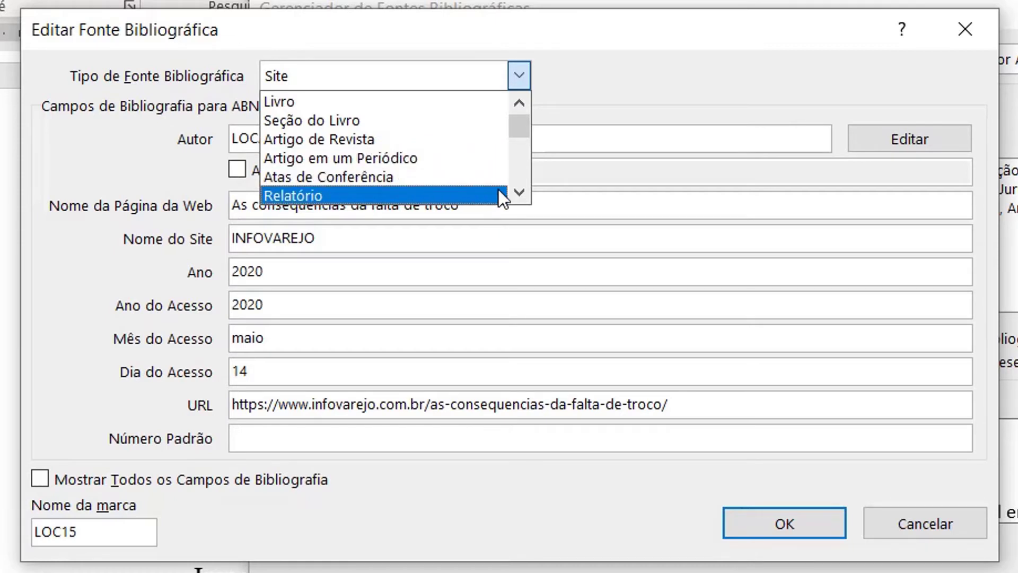
{"action": "left_click", "coordinate": [527, 195]}
{"action": "left_click", "coordinate": [527, 195]}
{"action": "left_click", "coordinate": [527, 195]}
{"action": "left_click", "coordinate": [527, 195]}
{"action": "left_click", "coordinate": [527, 195]}
{"action": "left_click", "coordinate": [527, 195]}
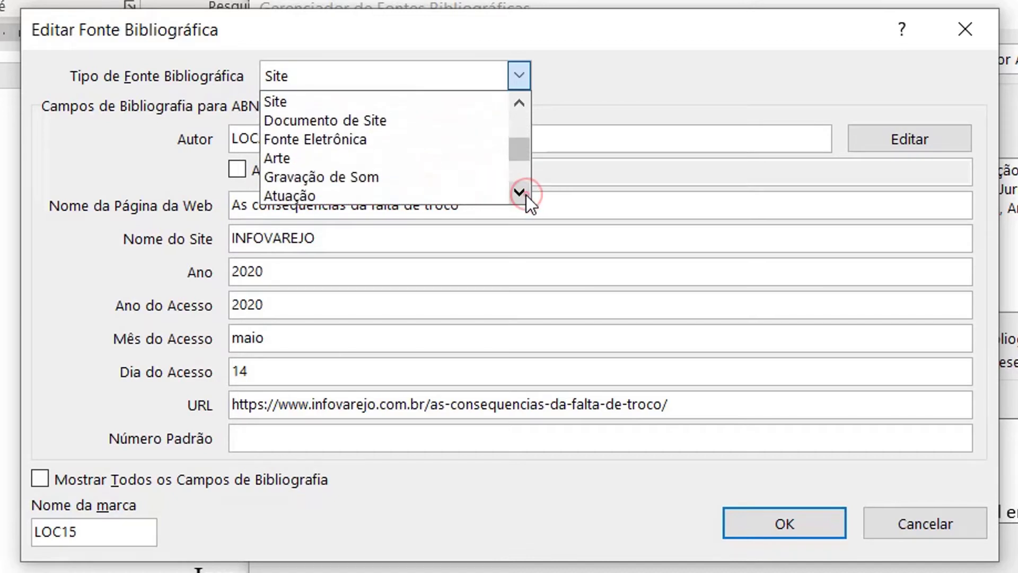
{"action": "left_click", "coordinate": [419, 105]}
Examine the source's author, web page name and site name fields, comparing the page name with the InfoVarejo article title.
{"action": "left_click", "coordinate": [392, 142]}
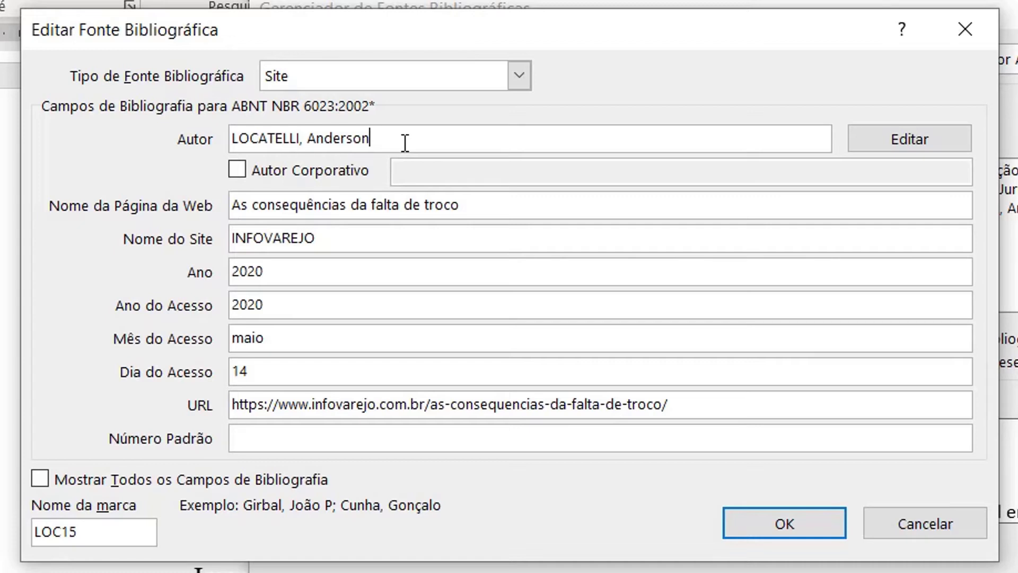
{"action": "double_click", "coordinate": [273, 139]}
{"action": "double_click", "coordinate": [345, 136]}
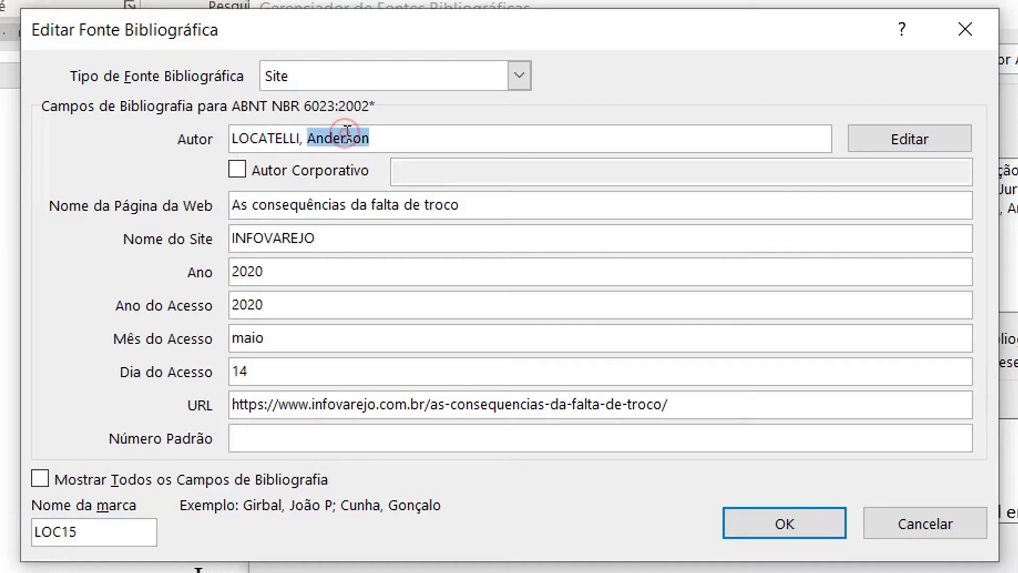
{"action": "left_click", "coordinate": [376, 139]}
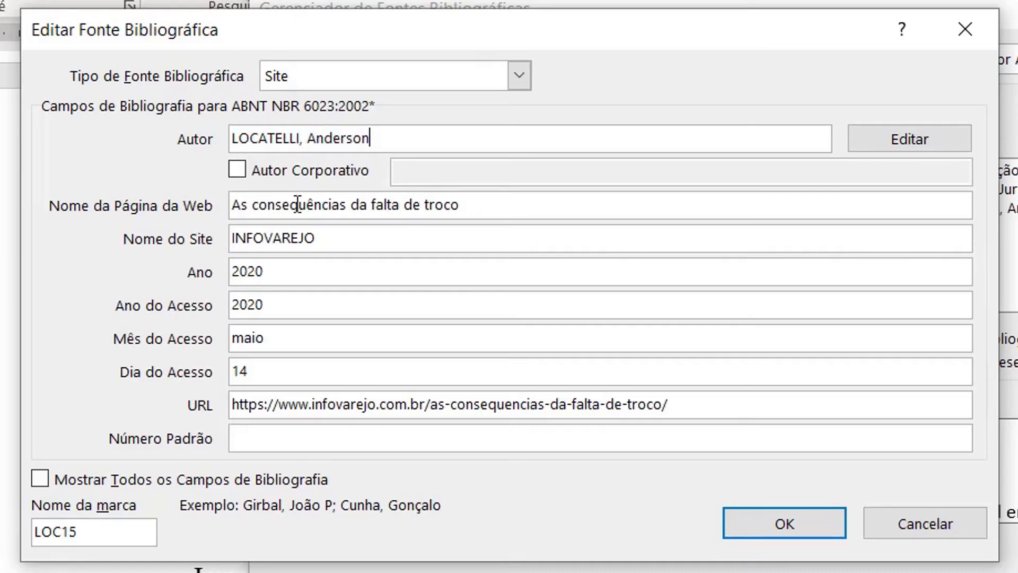
{"action": "left_click_drag", "start_coordinate": [478, 203], "coordinate": [231, 205]}
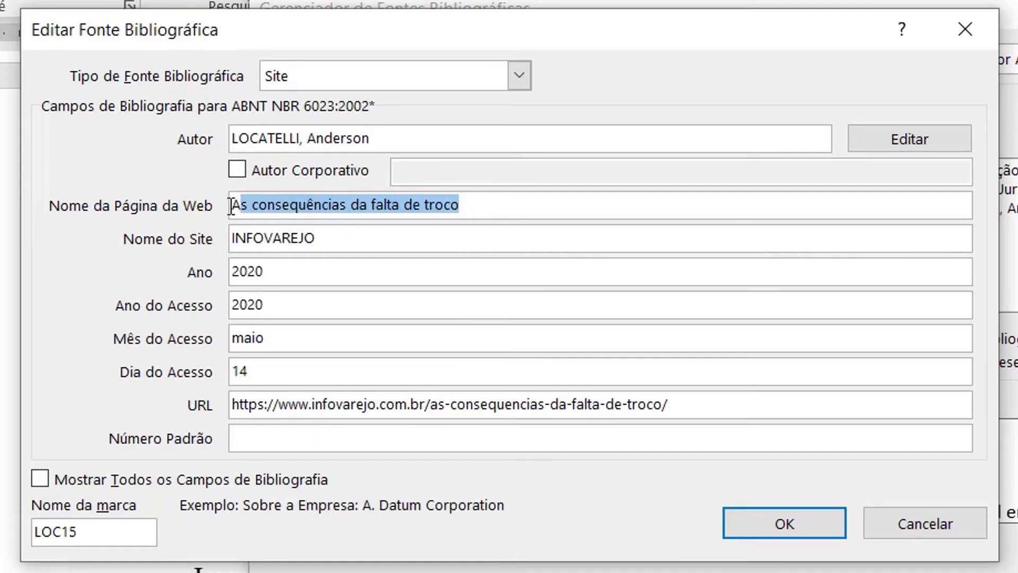
{"action": "left_click", "coordinate": [329, 241]}
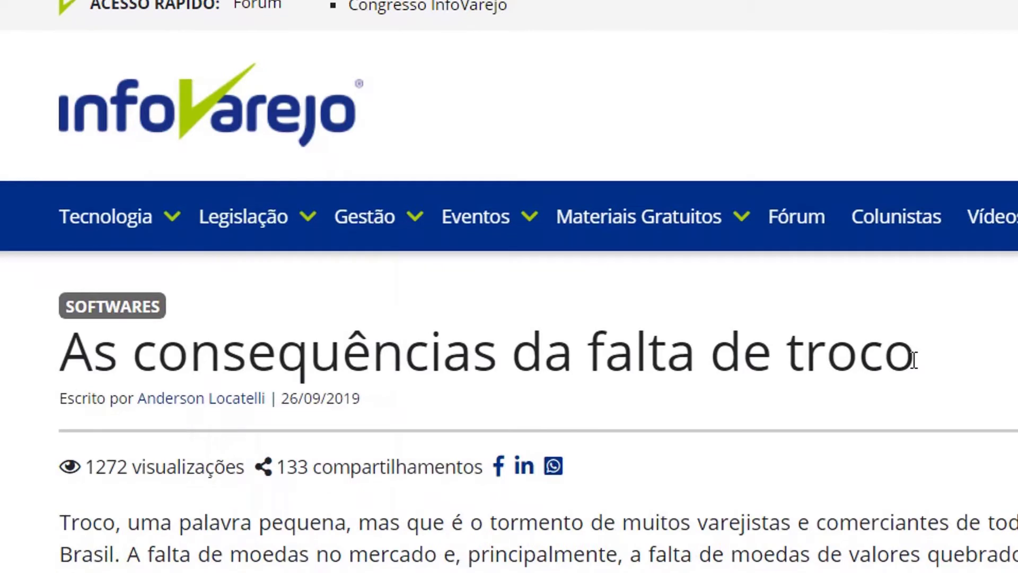
{"action": "left_click_drag", "start_coordinate": [914, 359], "coordinate": [56, 344]}
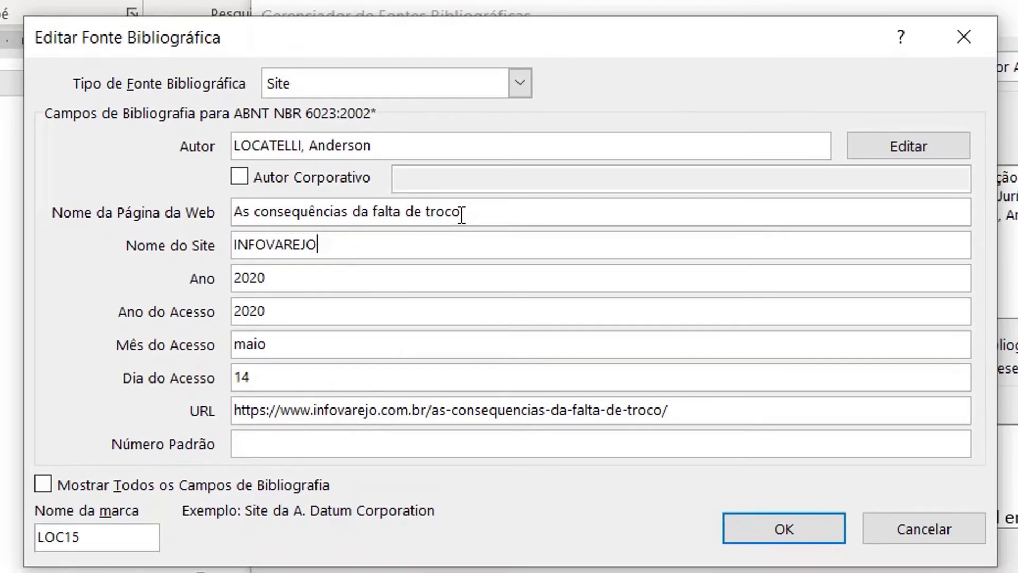
Go through the source's year, access year, month and day fields, and select the whole URL entry.
{"action": "left_click", "coordinate": [322, 271]}
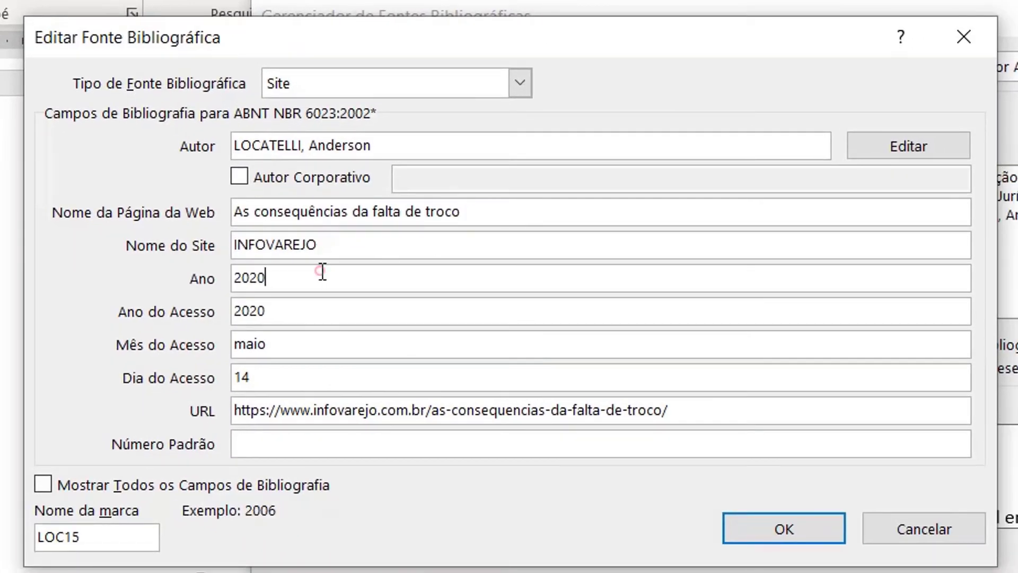
{"action": "left_click", "coordinate": [305, 311]}
{"action": "left_click", "coordinate": [285, 345]}
{"action": "left_click", "coordinate": [280, 376]}
{"action": "left_click", "coordinate": [675, 412]}
{"action": "left_click_drag", "start_coordinate": [675, 413], "coordinate": [237, 417]}
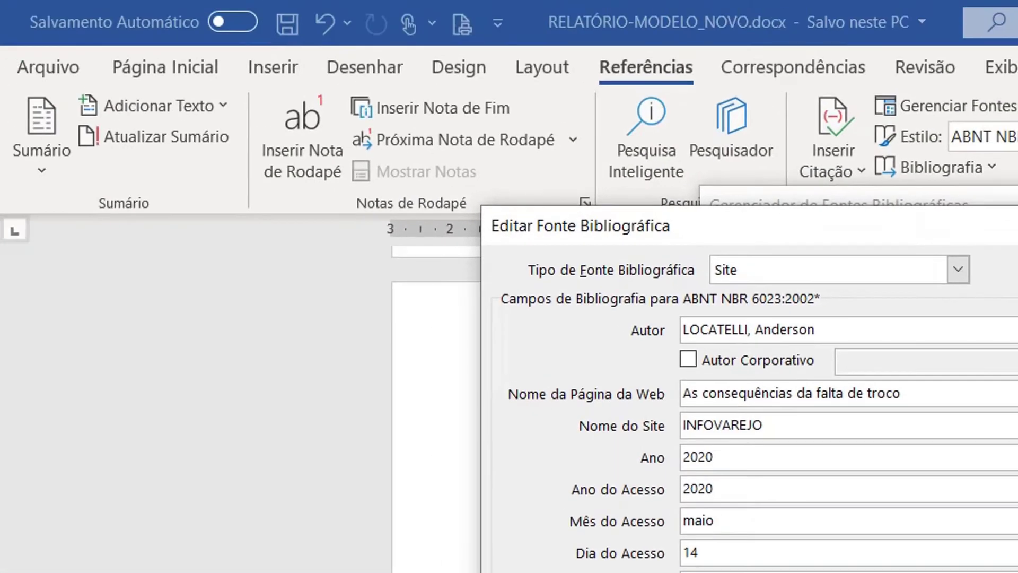
Switch to Chrome, copy the web address of the InfoVarejo article, and return to the source's URL field in Word.
{"action": "key", "text": "alt+Tab"}
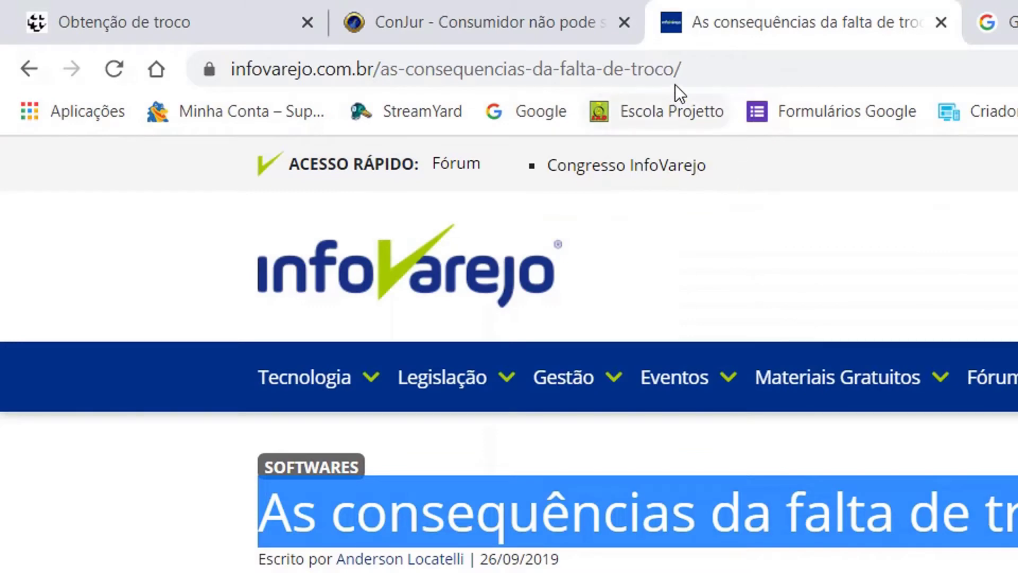
{"action": "left_click", "coordinate": [654, 66]}
{"action": "key", "text": "ctrl+c"}
{"action": "right_click", "coordinate": [653, 65]}
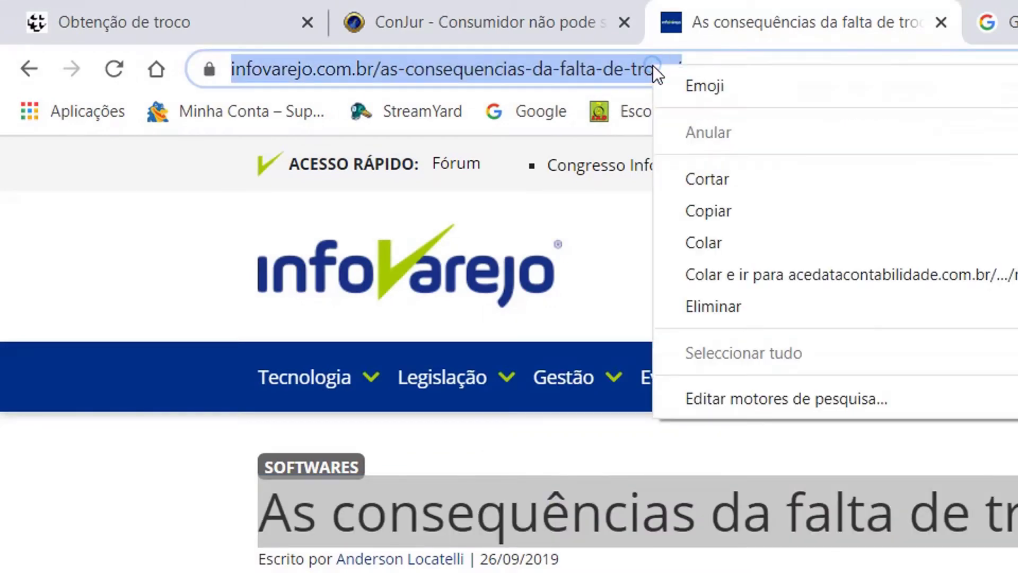
{"action": "left_click", "coordinate": [697, 207]}
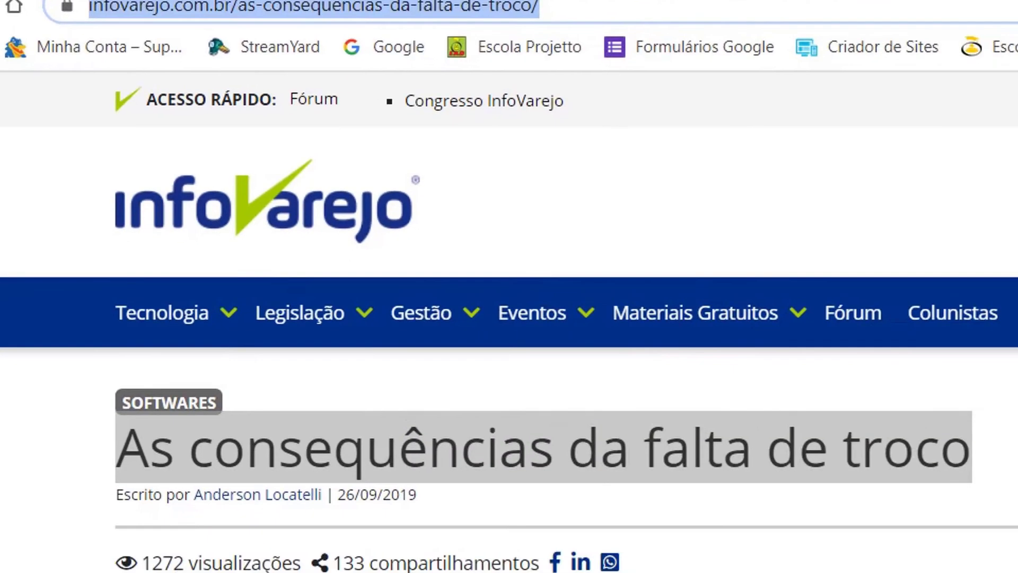
{"action": "key", "text": "alt+Tab"}
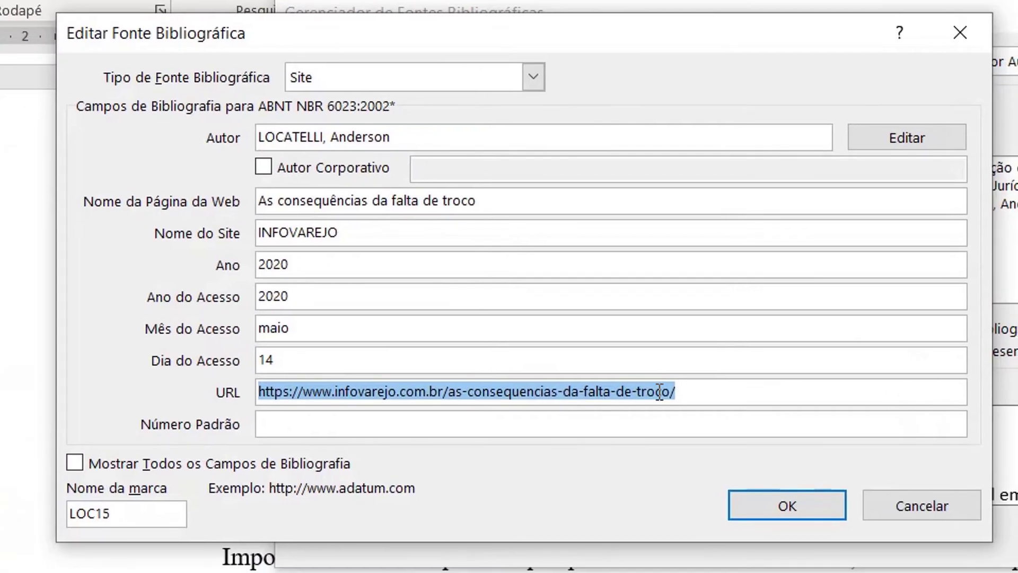
Paste the InfoVarejo article address into the source's URL field and save the source, updating both the master list and the current document.
{"action": "right_click", "coordinate": [659, 392]}
{"action": "left_click", "coordinate": [608, 477]}
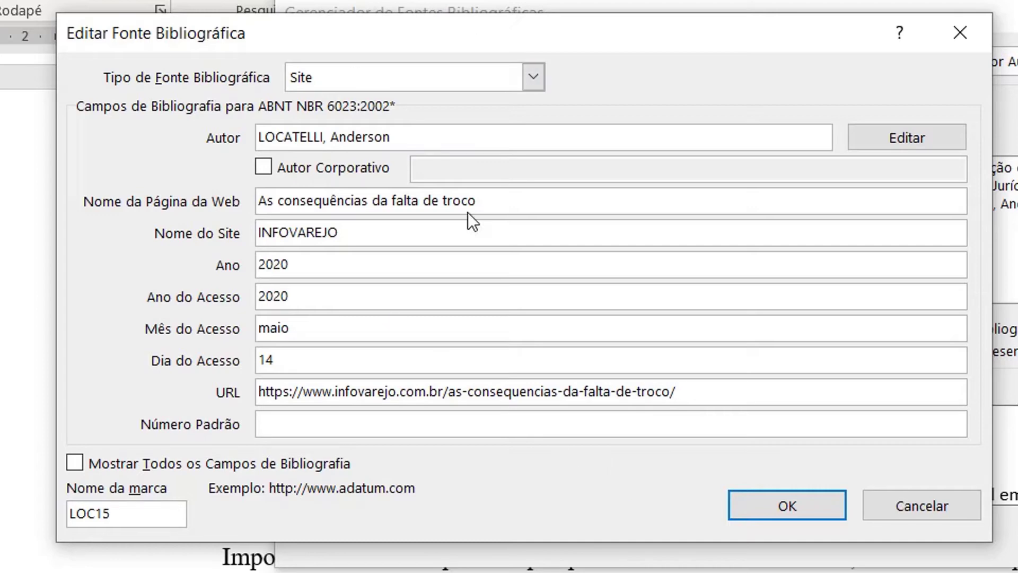
{"action": "left_click", "coordinate": [822, 500]}
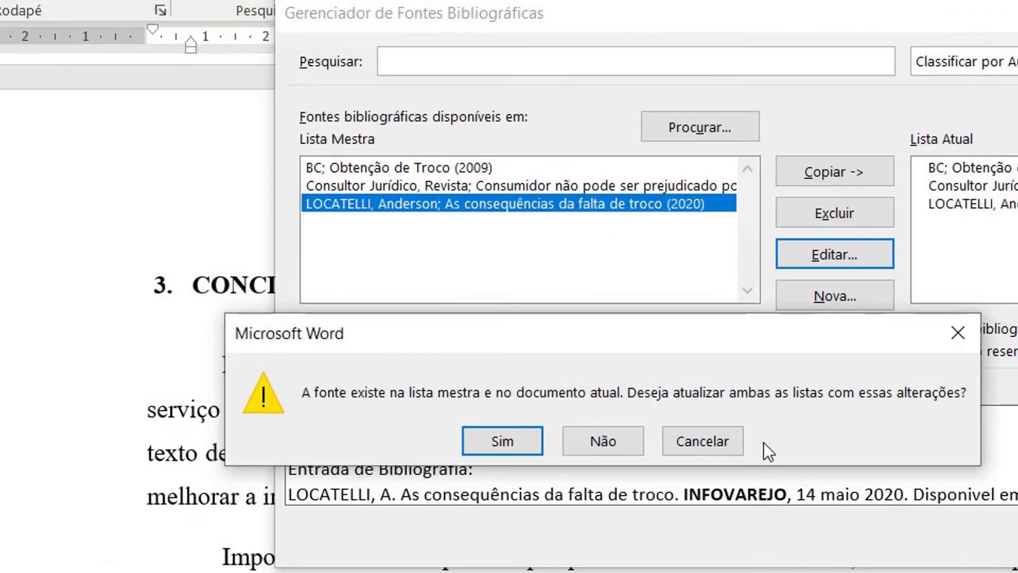
{"action": "left_click", "coordinate": [502, 444]}
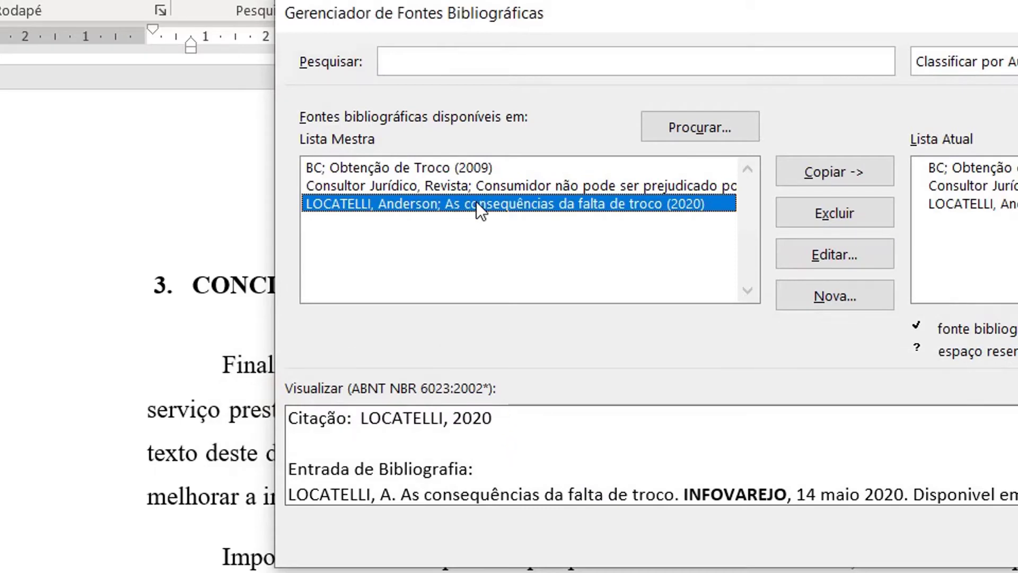
Open the Consultor Jurídico source for editing, and check the article title and publication date on the ConJur page in Chrome.
{"action": "left_click", "coordinate": [474, 186]}
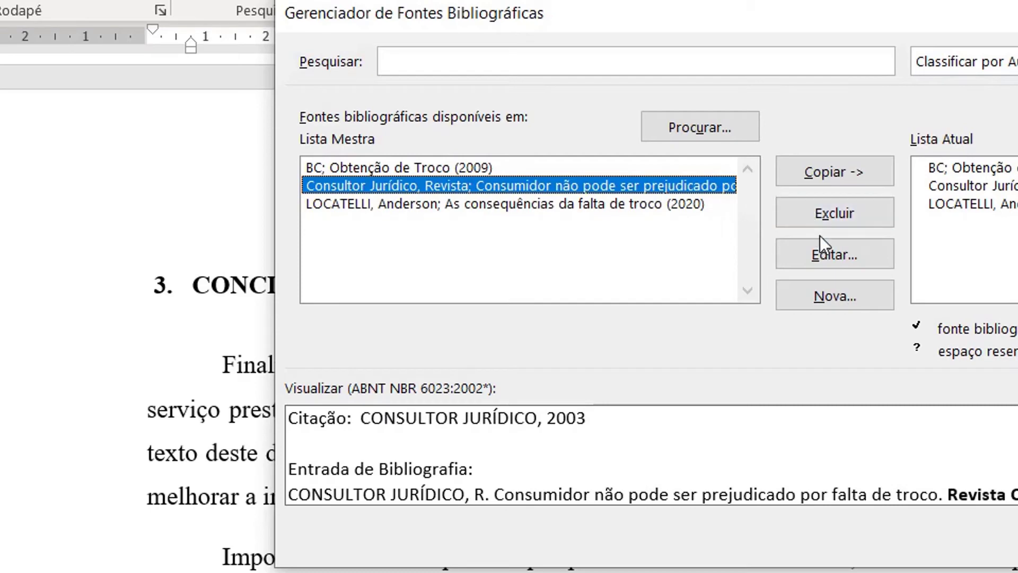
{"action": "left_click", "coordinate": [824, 250]}
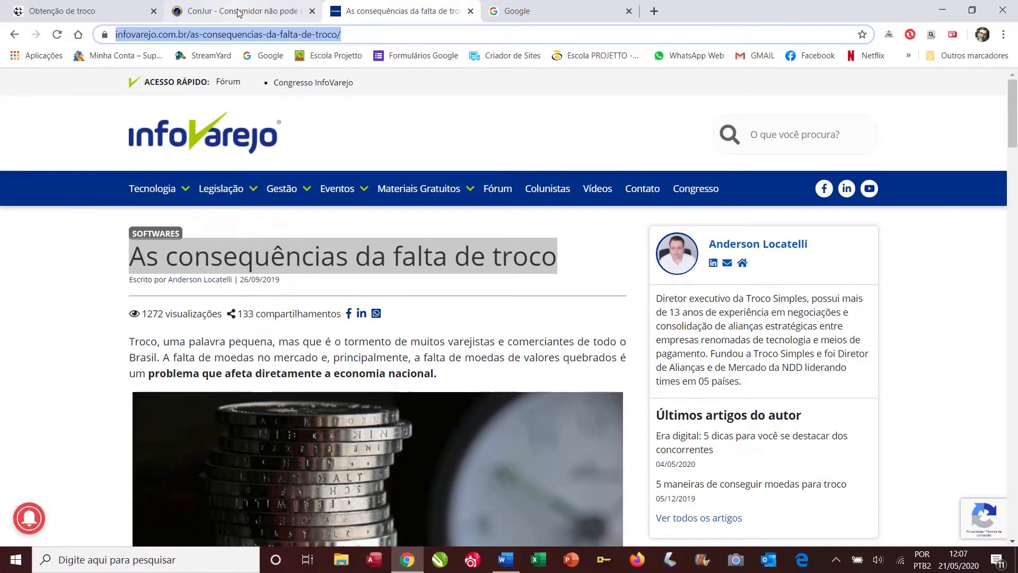
{"action": "left_click", "coordinate": [238, 13]}
{"action": "scroll", "coordinate": [409, 154], "scroll_direction": "down", "scroll_amount": 4}
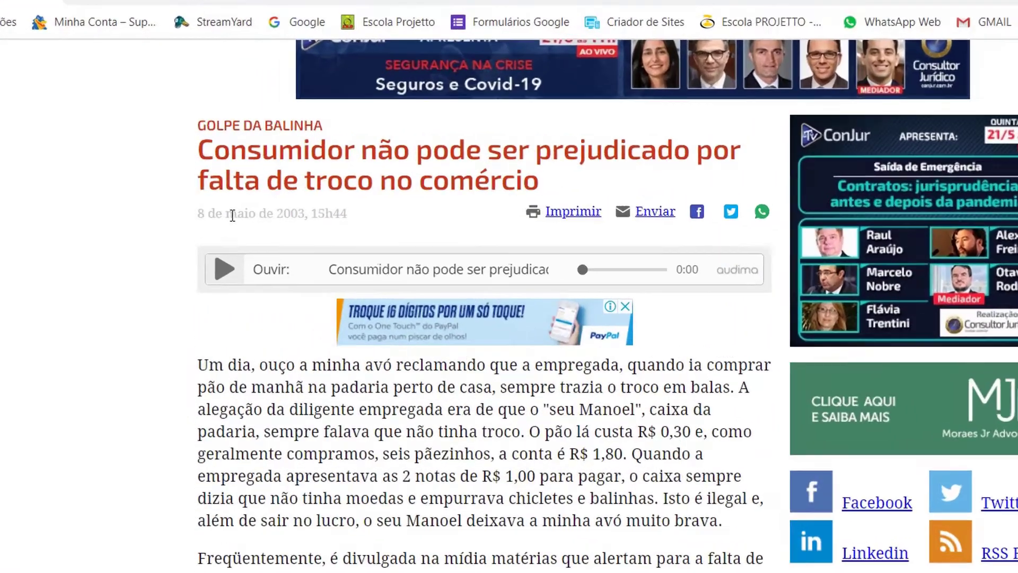
{"action": "left_click_drag", "start_coordinate": [214, 192], "coordinate": [274, 192]}
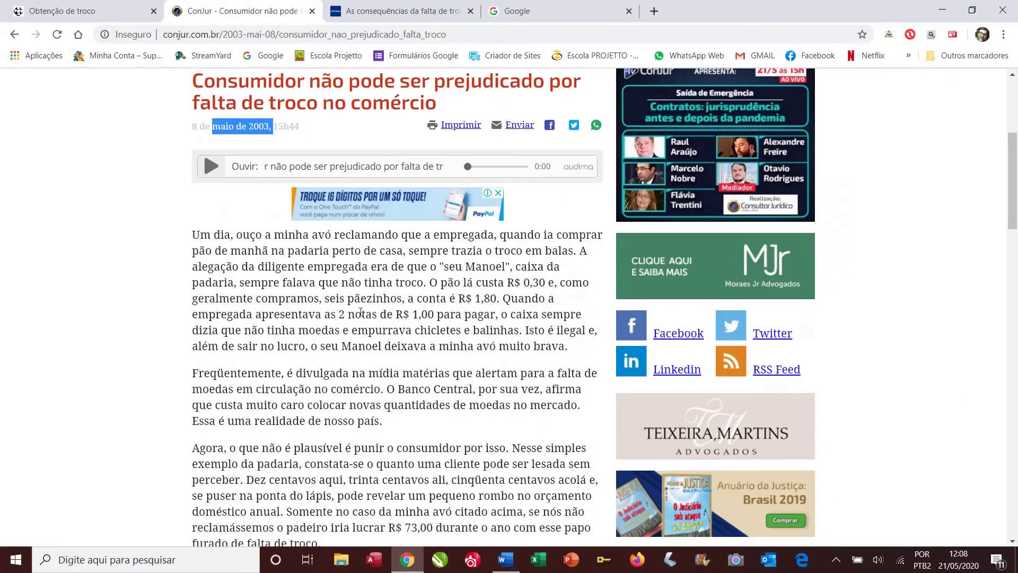
{"action": "scroll", "coordinate": [354, 317], "scroll_direction": "up", "scroll_amount": 4}
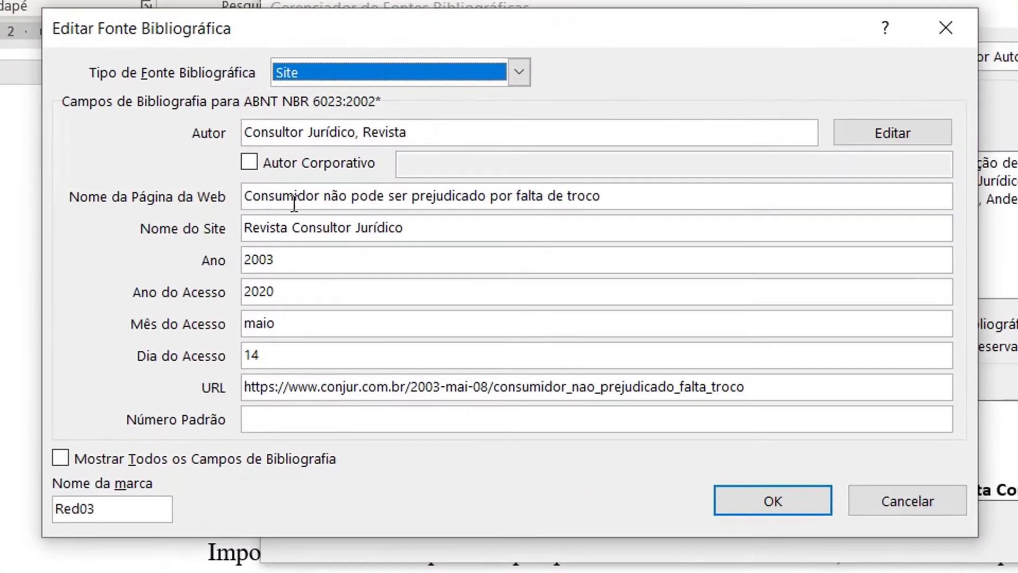
Examine the Consultor Jurídico source's page name, site name, year and access date fields, comparing the year with the article's date.
{"action": "left_click_drag", "start_coordinate": [614, 206], "coordinate": [241, 196]}
{"action": "left_click_drag", "start_coordinate": [418, 222], "coordinate": [251, 237]}
{"action": "left_click", "coordinate": [306, 261]}
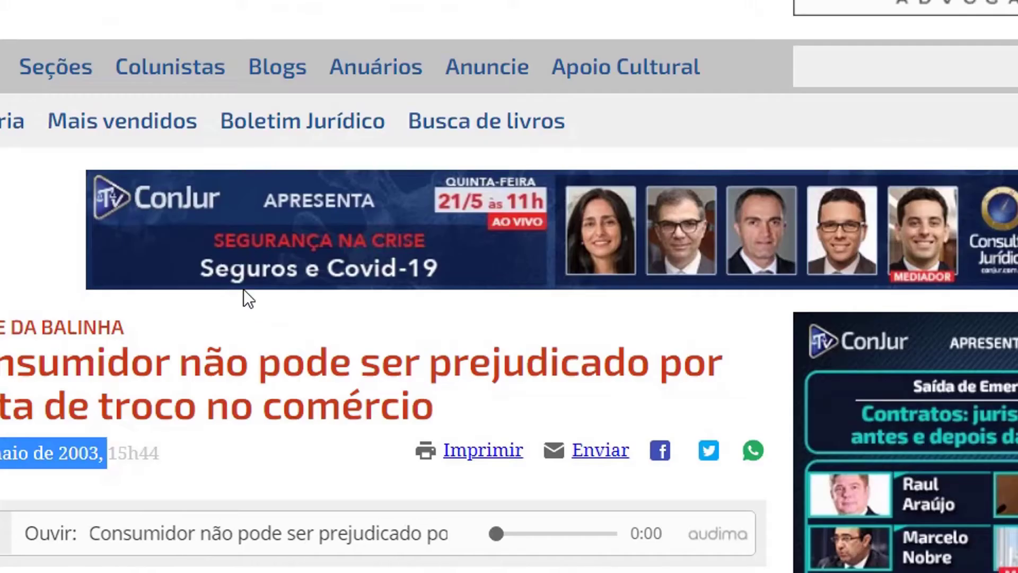
{"action": "left_click_drag", "start_coordinate": [183, 453], "coordinate": [0, 453]}
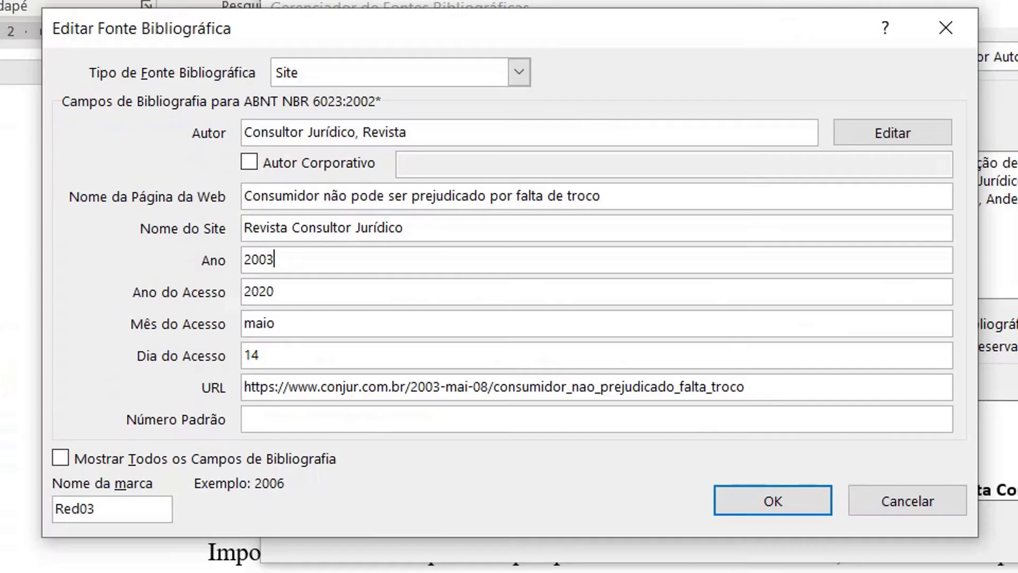
{"action": "left_click", "coordinate": [327, 286]}
{"action": "left_click", "coordinate": [307, 323]}
{"action": "left_click", "coordinate": [301, 352]}
Compare the source's URL with the ConJur article by copying its web address in Chrome, and close the source editor in Word.
{"action": "left_click_drag", "start_coordinate": [766, 386], "coordinate": [242, 386]}
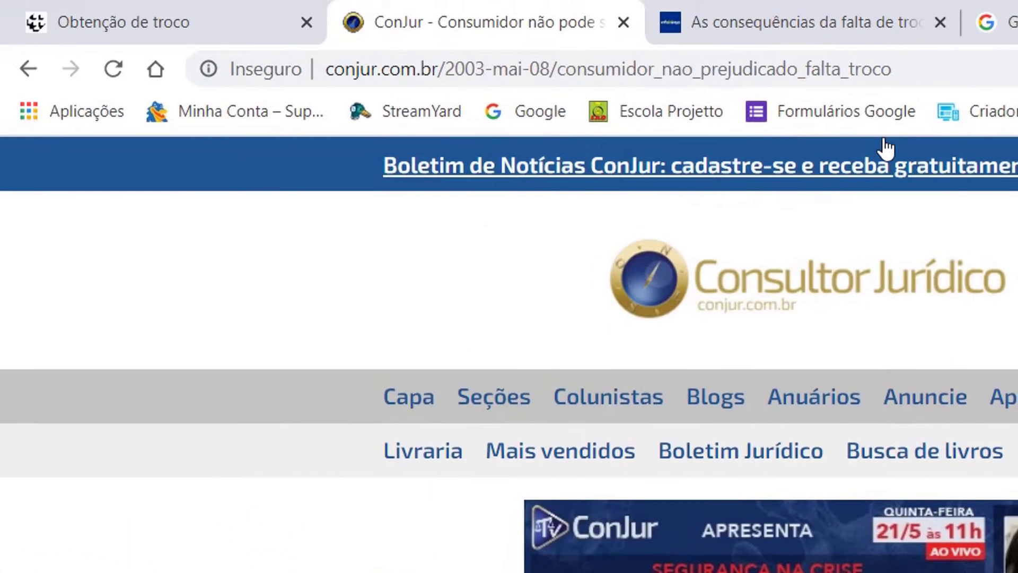
{"action": "left_click", "coordinate": [857, 52]}
{"action": "right_click", "coordinate": [815, 74]}
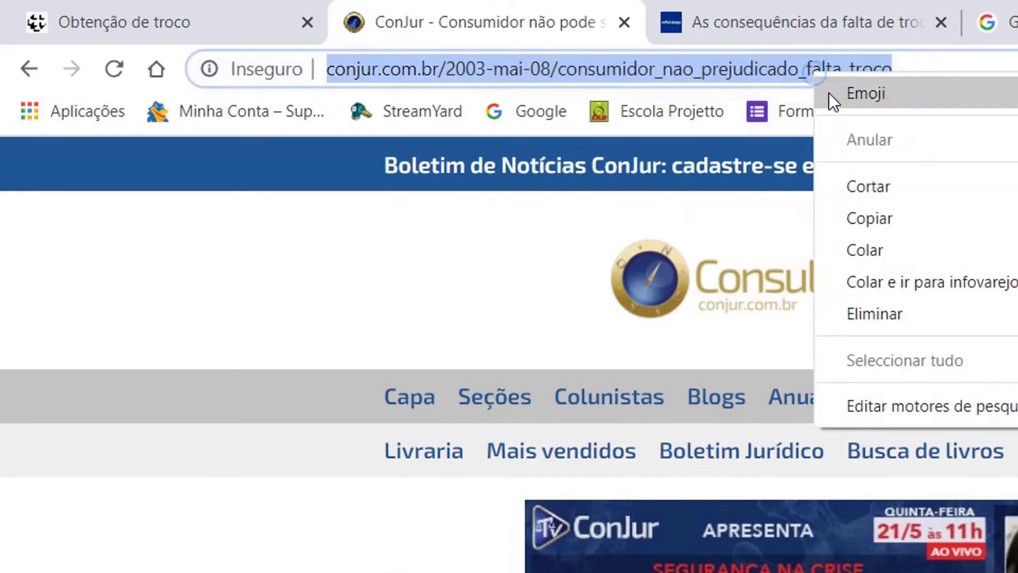
{"action": "left_click", "coordinate": [854, 215]}
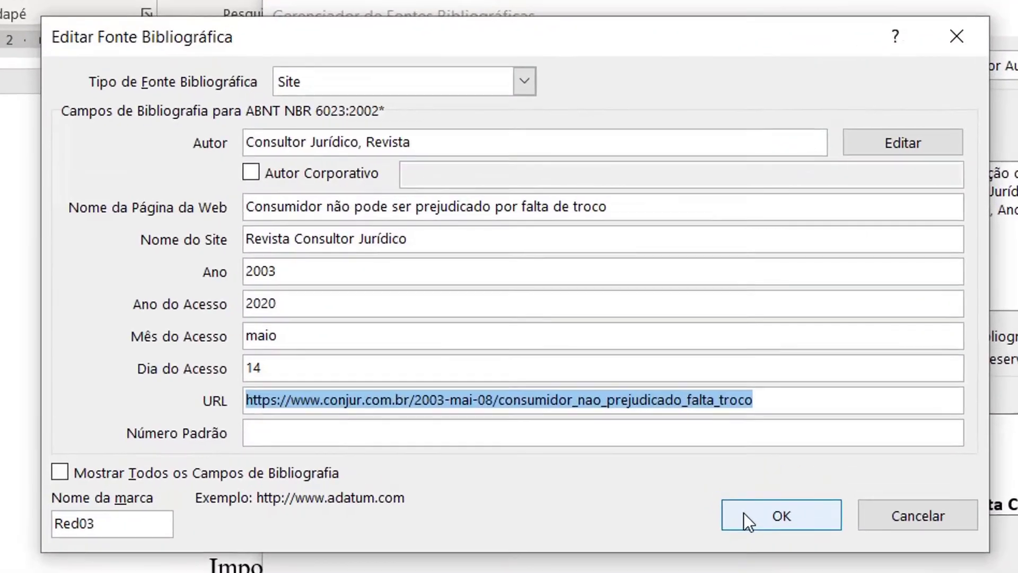
{"action": "left_click", "coordinate": [619, 383]}
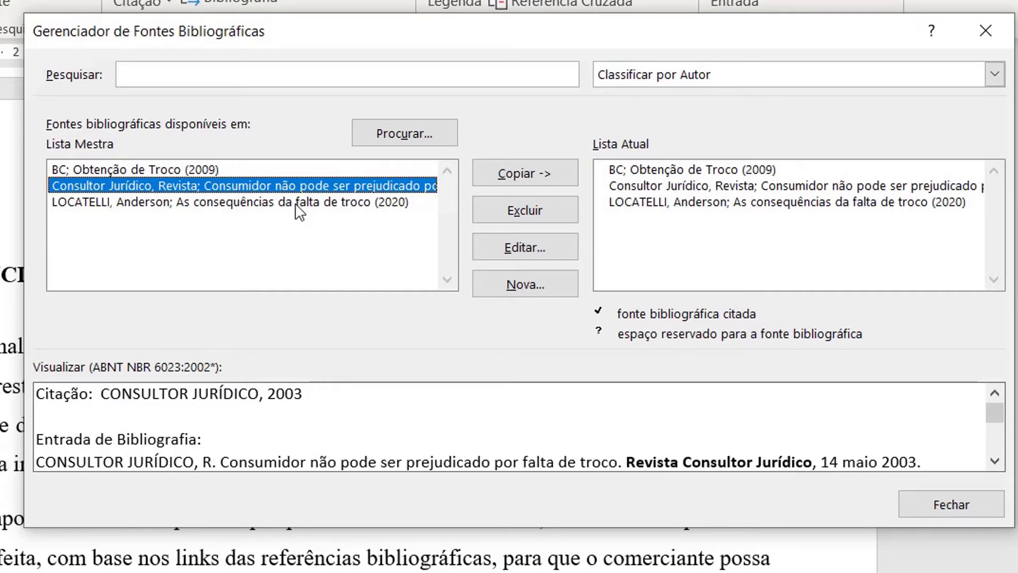
Open the BC "Obtenção de Troco" source for editing and examine its web page name, site name and year fields.
{"action": "left_click", "coordinate": [282, 171]}
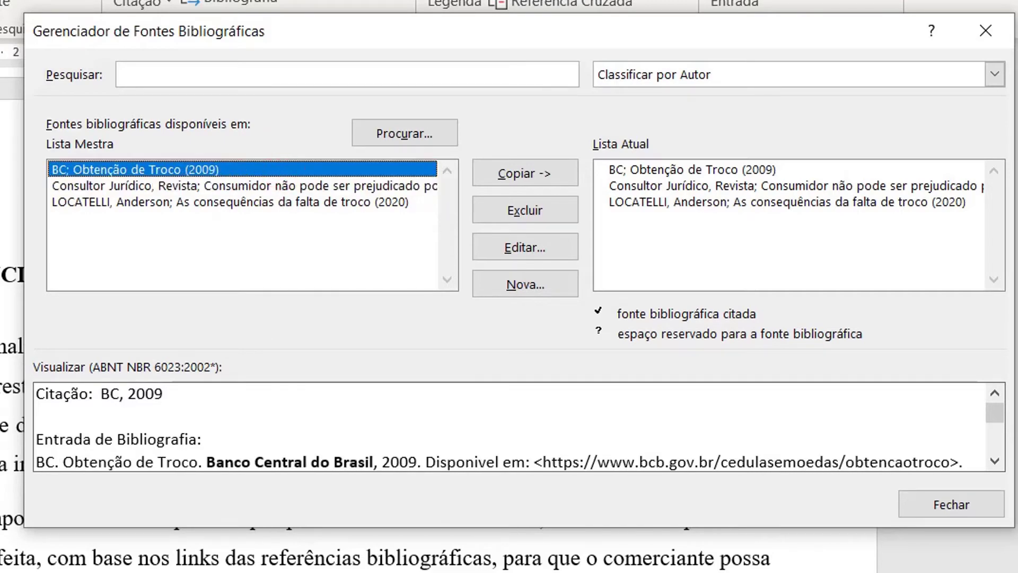
{"action": "left_click", "coordinate": [522, 248]}
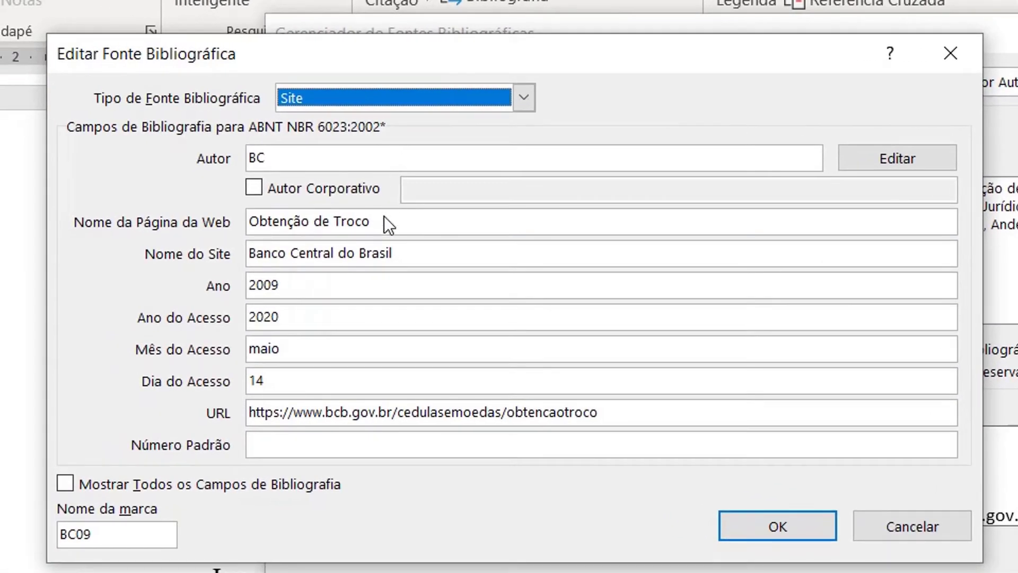
{"action": "left_click_drag", "start_coordinate": [384, 215], "coordinate": [241, 228]}
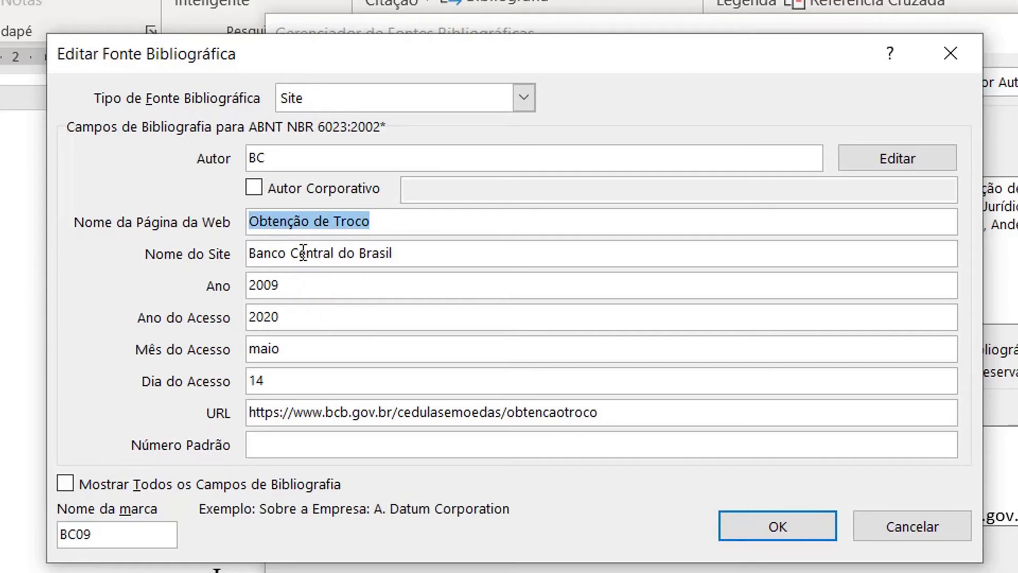
{"action": "left_click_drag", "start_coordinate": [421, 253], "coordinate": [247, 259]}
{"action": "left_click", "coordinate": [290, 281]}
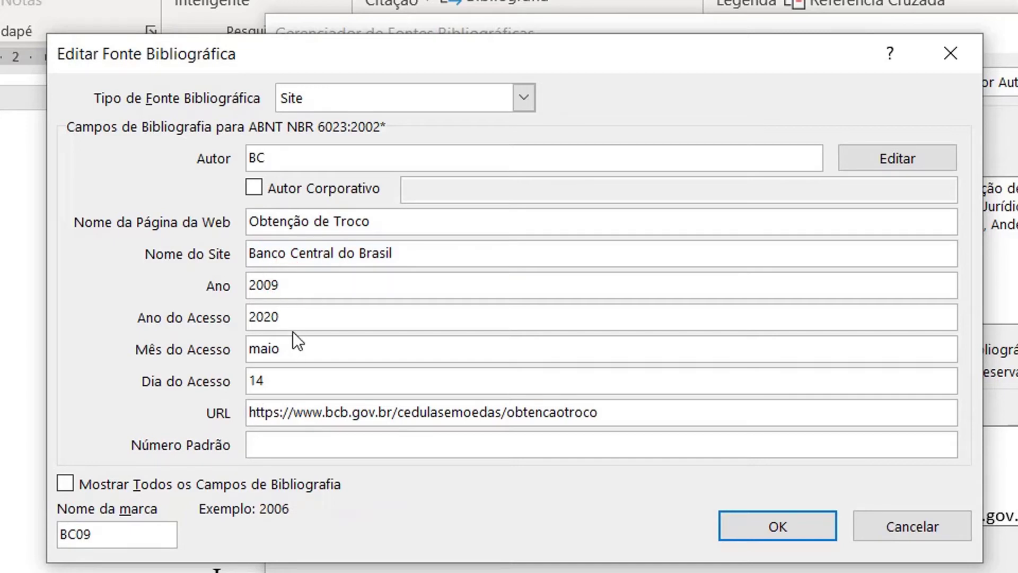
Copy the BC source's whole URL and open that address in a new Chrome tab.
{"action": "left_click_drag", "start_coordinate": [611, 412], "coordinate": [245, 412]}
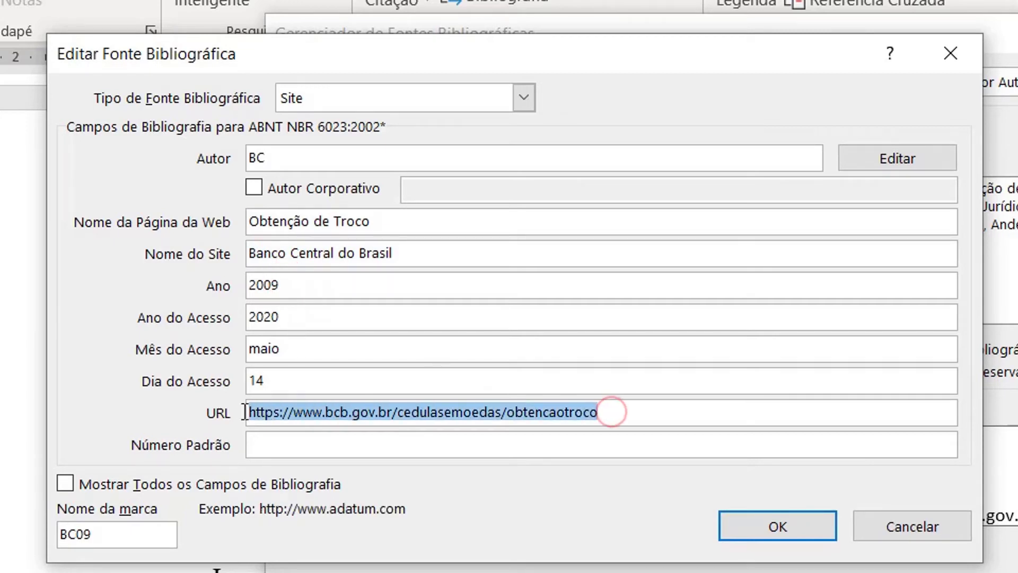
{"action": "right_click", "coordinate": [256, 412]}
{"action": "left_click", "coordinate": [226, 462]}
{"action": "key", "text": "alt+Tab"}
{"action": "left_click", "coordinate": [479, 28]}
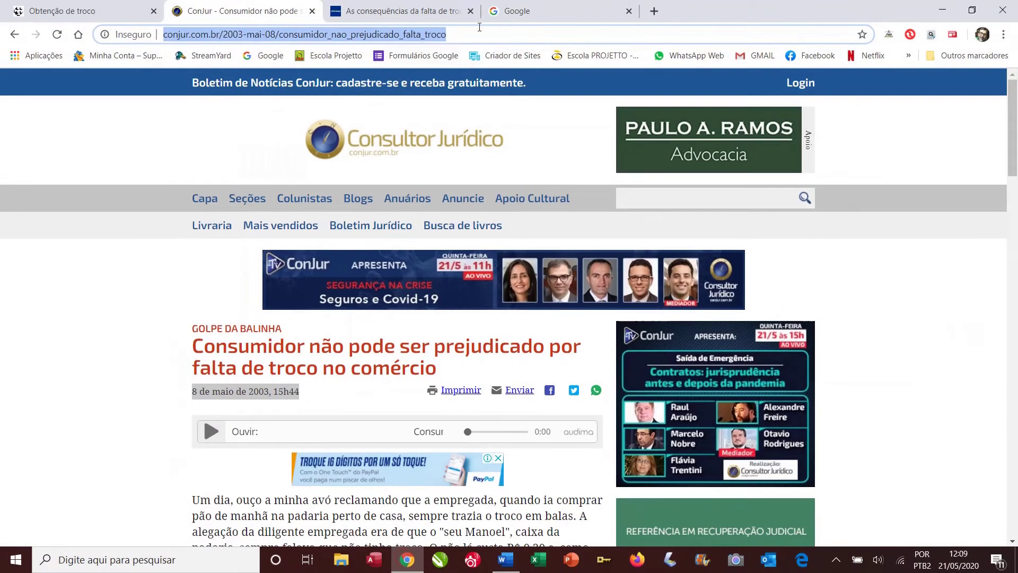
{"action": "left_click", "coordinate": [654, 14]}
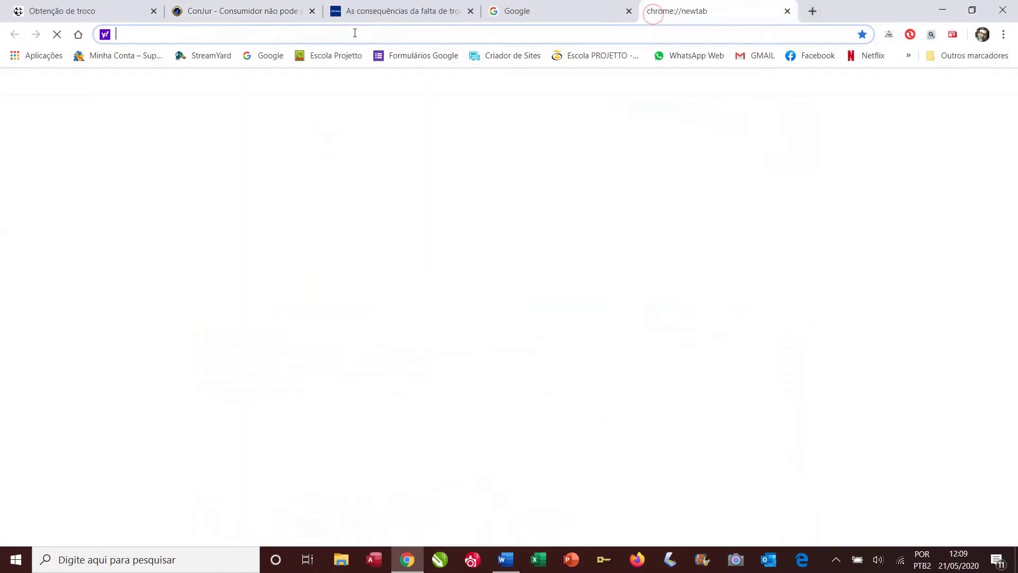
{"action": "right_click", "coordinate": [355, 33]}
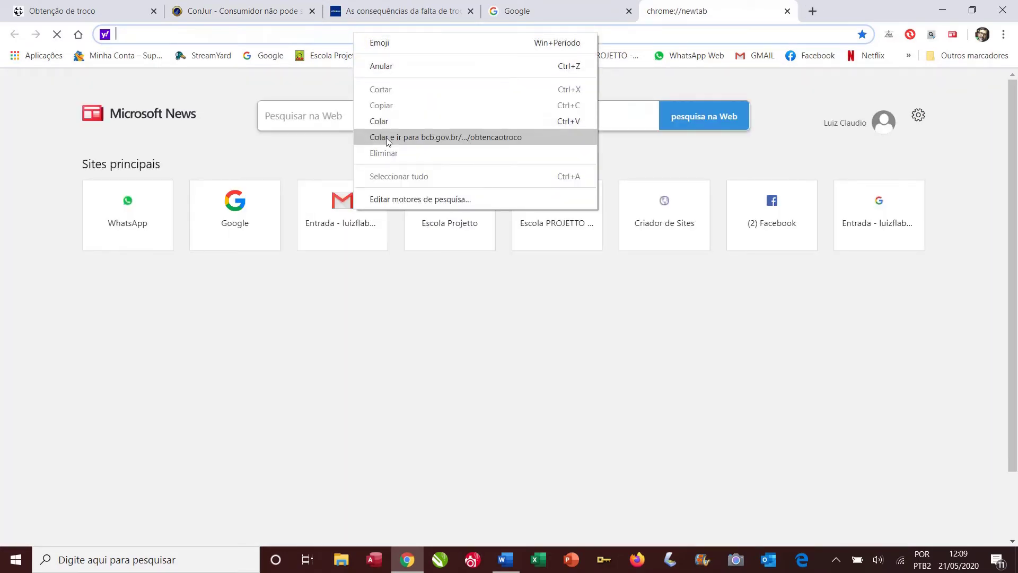
{"action": "left_click", "coordinate": [387, 137]}
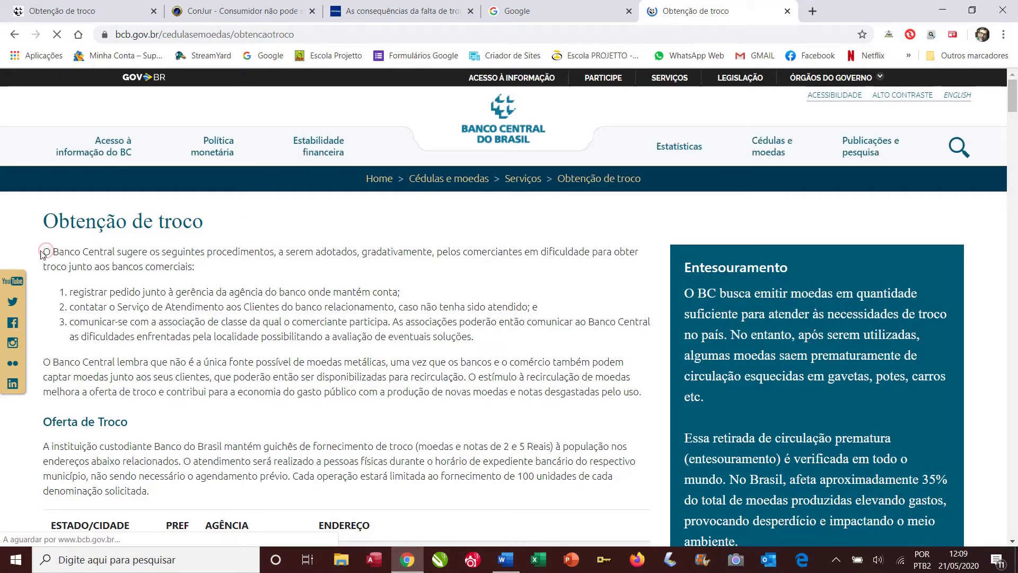
Highlight the Banco Central procedures text on the page, return to Word, cancel the source edit and close the source manager.
{"action": "left_click_drag", "start_coordinate": [91, 292], "coordinate": [645, 395]}
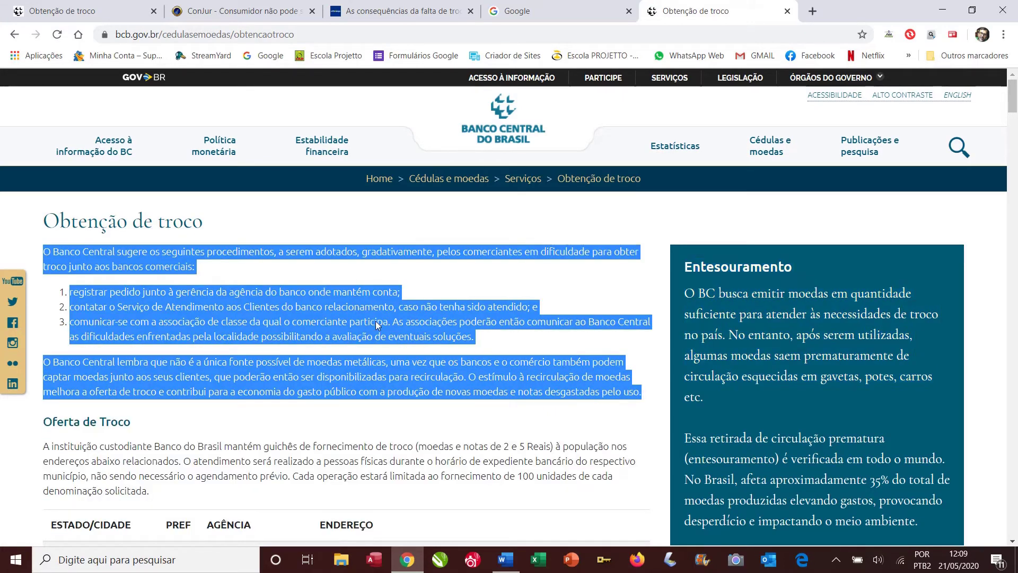
{"action": "left_click", "coordinate": [505, 559]}
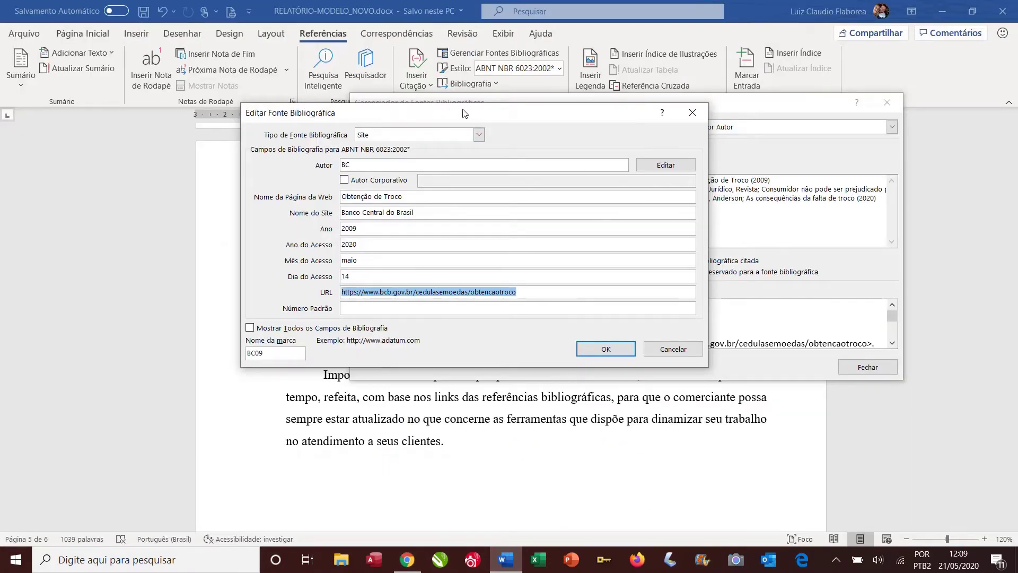
{"action": "left_click", "coordinate": [660, 349]}
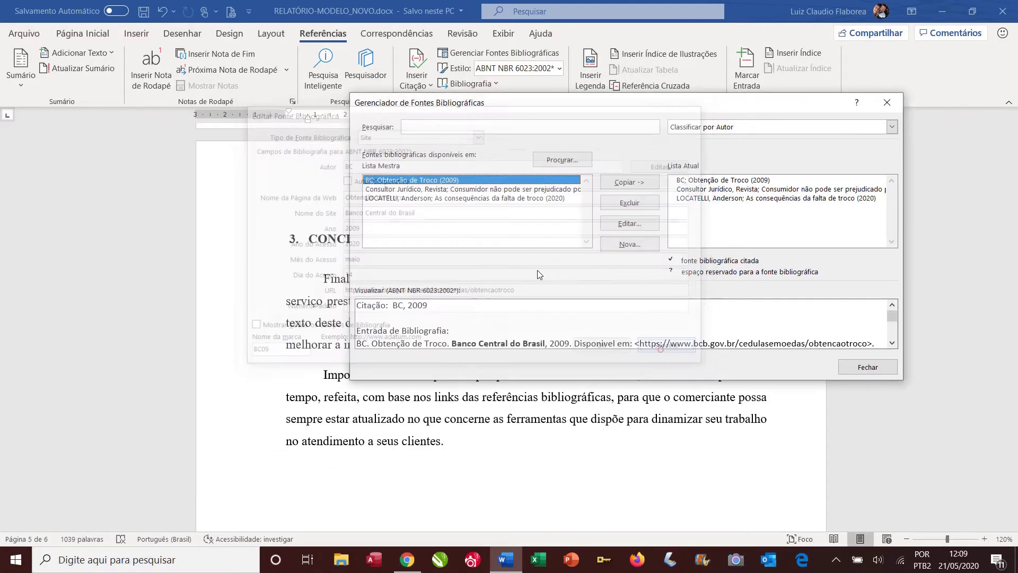
{"action": "left_click", "coordinate": [844, 363]}
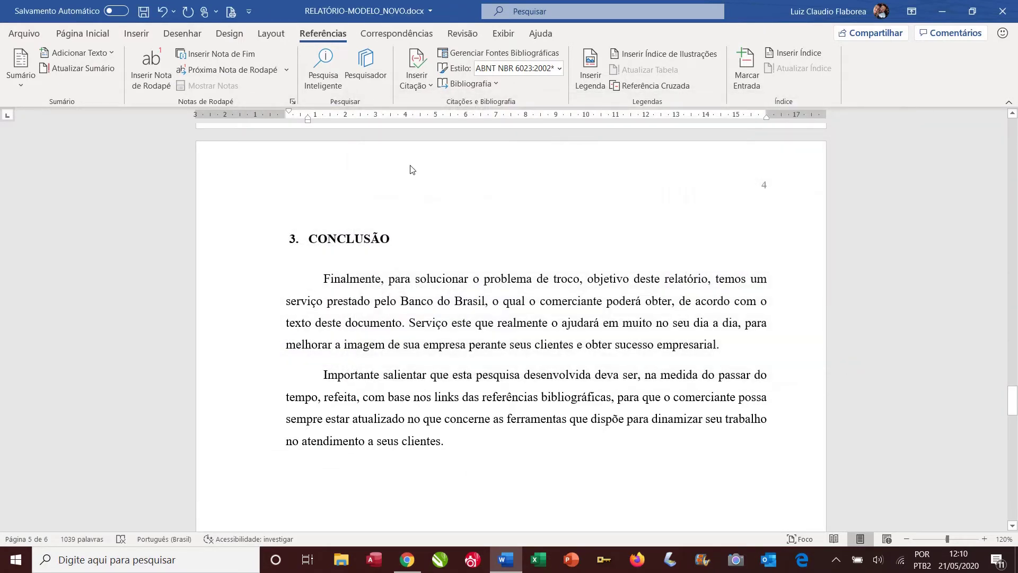
Review the inserted bibliography on the references page against the sources in the master and current lists.
{"action": "scroll", "coordinate": [489, 305], "scroll_direction": "down", "scroll_amount": 15}
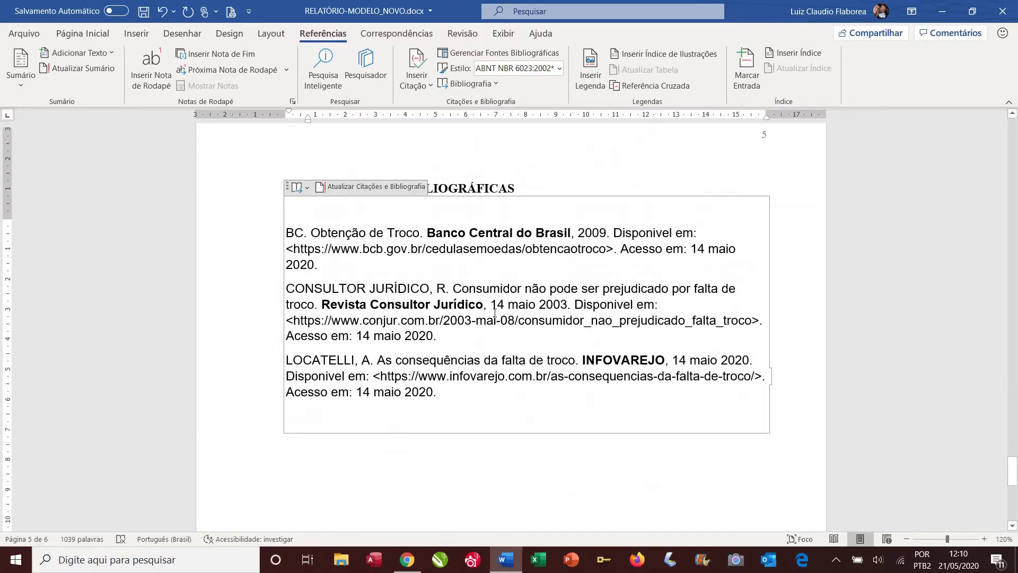
{"action": "left_click", "coordinate": [461, 56]}
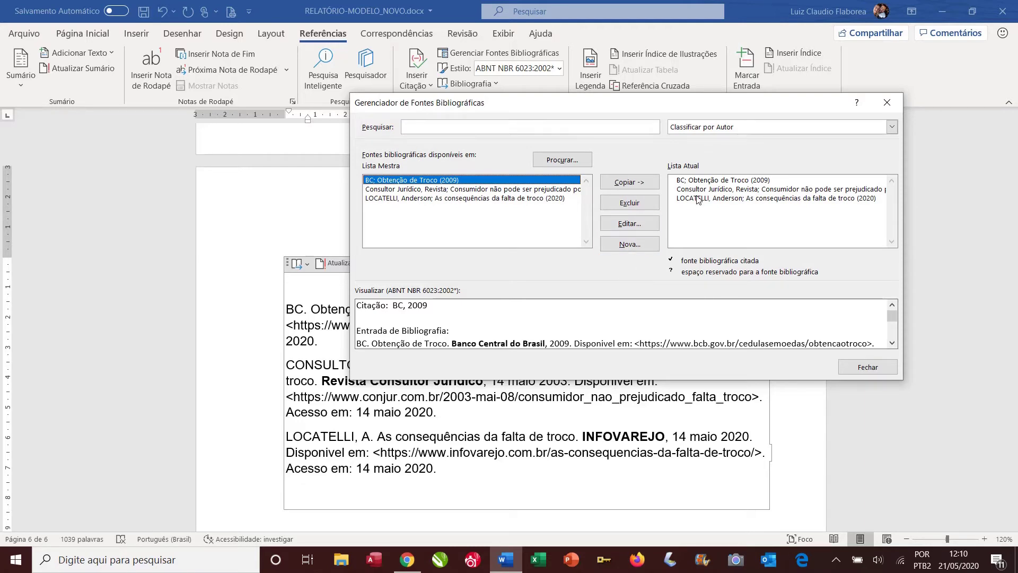
{"action": "left_click", "coordinate": [855, 367]}
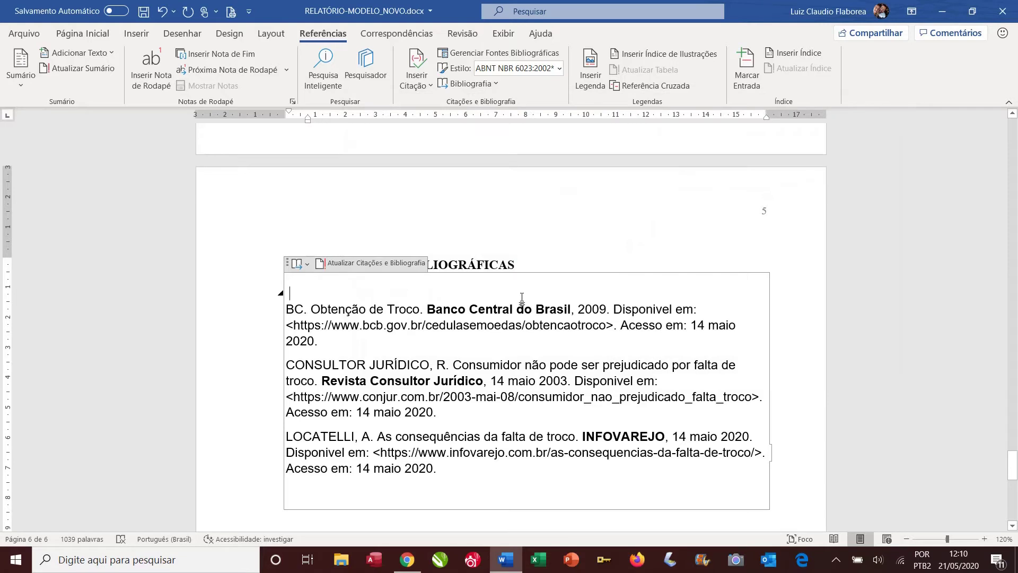
Delete the existing bibliography block below the REFERÊNCIAS BIBLIOGRÁFICAS heading.
{"action": "left_click", "coordinate": [545, 269]}
{"action": "key", "text": "Delete"}
{"action": "key", "text": "Delete"}
{"action": "key", "text": "Delete"}
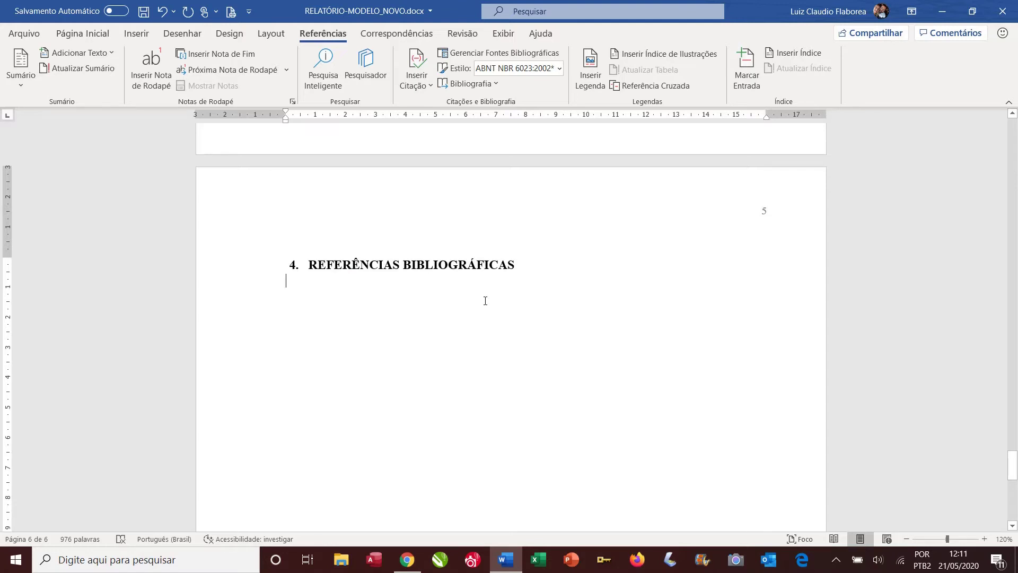
Check that each of the three sources appears in both the master list and the current list, and close the source manager.
{"action": "left_click", "coordinate": [485, 55]}
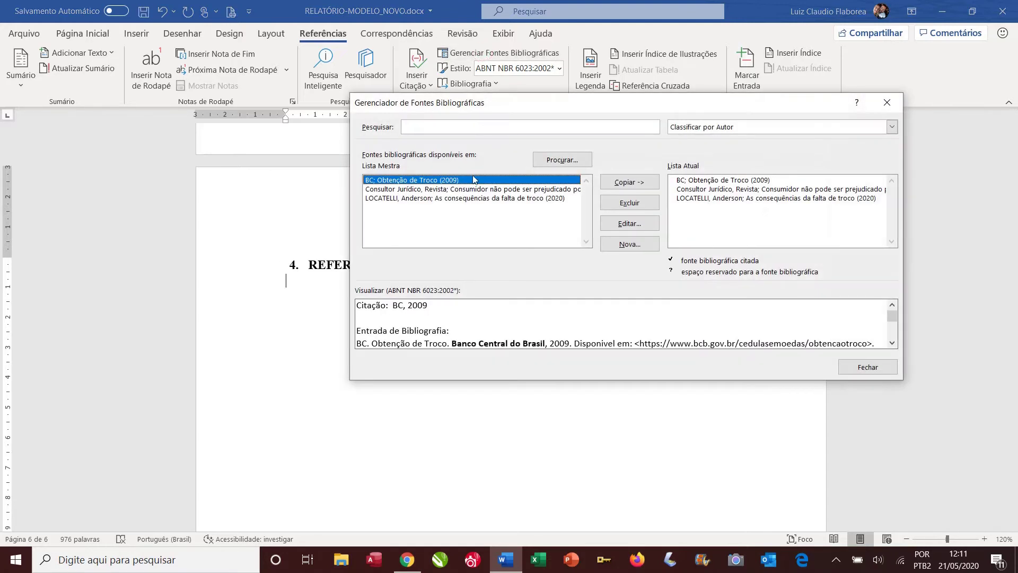
{"action": "left_click", "coordinate": [467, 189]}
{"action": "left_click", "coordinate": [467, 199]}
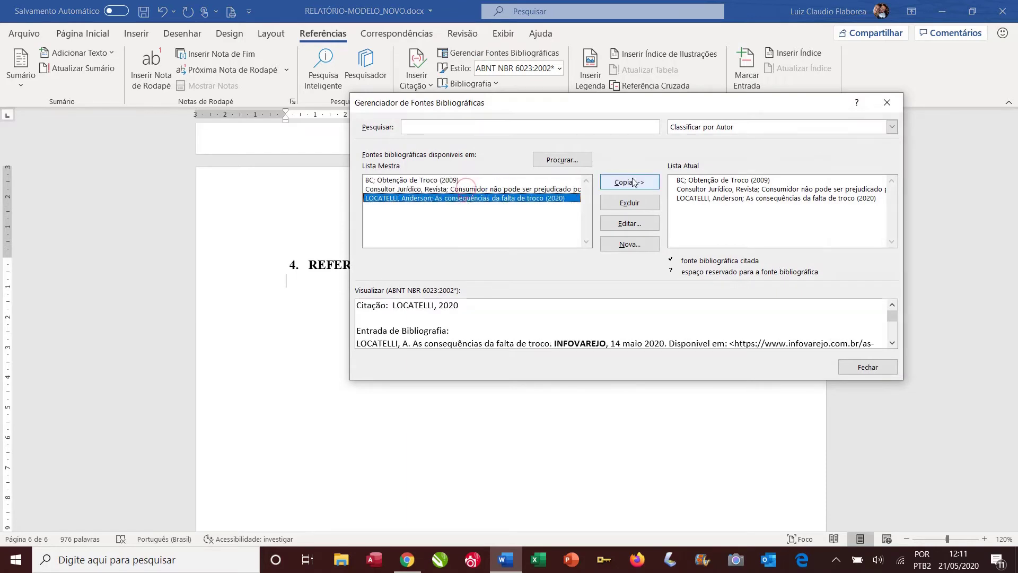
{"action": "left_click", "coordinate": [685, 181]}
{"action": "left_click", "coordinate": [687, 190]}
{"action": "left_click", "coordinate": [687, 199]}
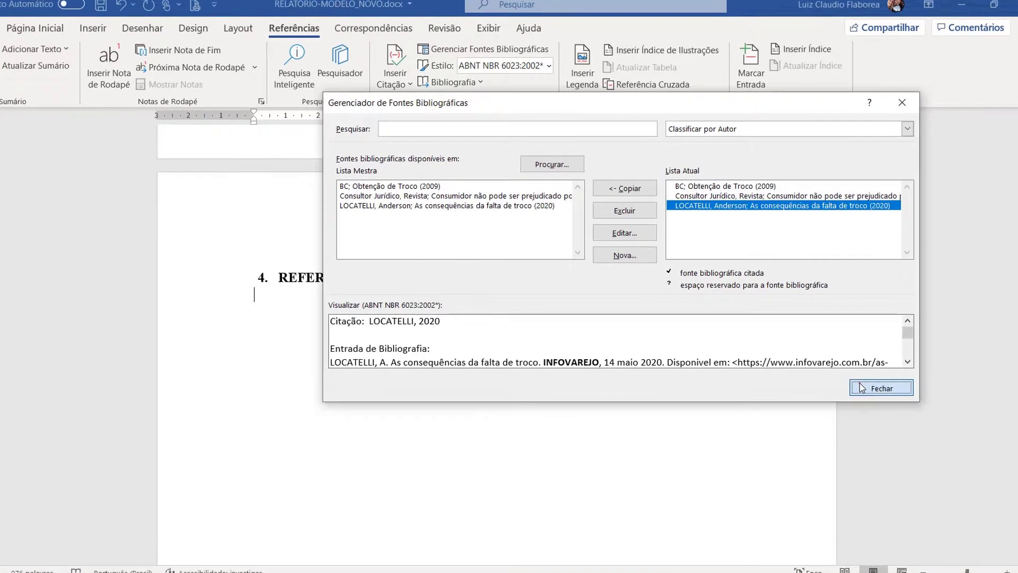
{"action": "left_click", "coordinate": [861, 388]}
Insert the built-in Referências bibliography on the references page and delete the old REFERÊNCIAS BIBLIOGRÁFICAS heading above it.
{"action": "left_click", "coordinate": [469, 82]}
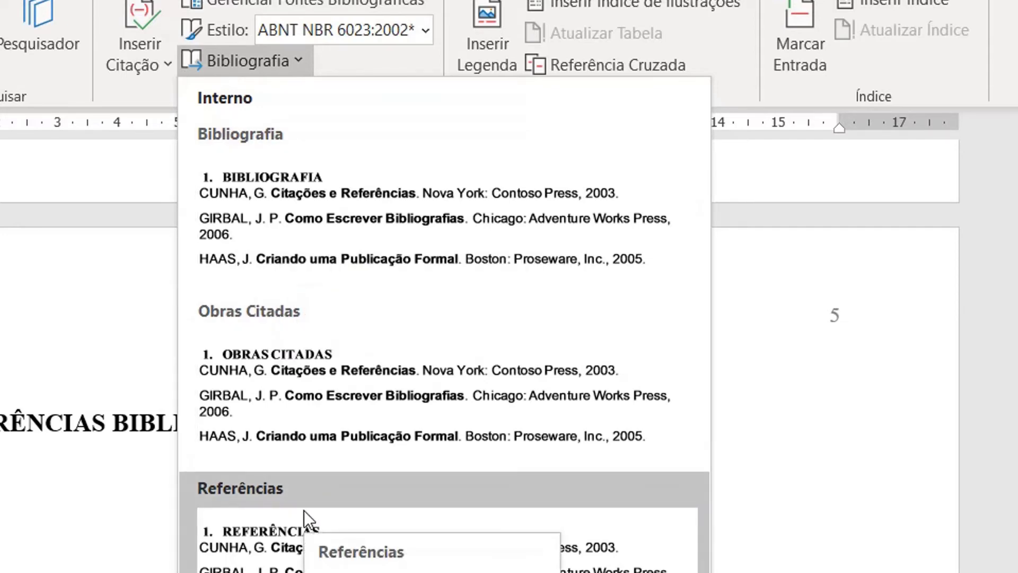
{"action": "left_click", "coordinate": [303, 510]}
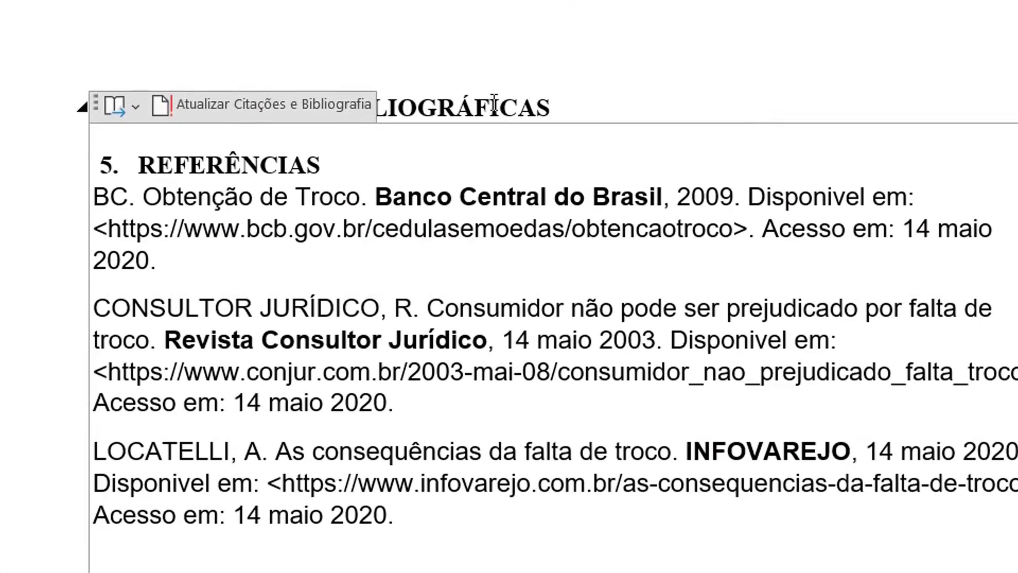
{"action": "left_click", "coordinate": [495, 266]}
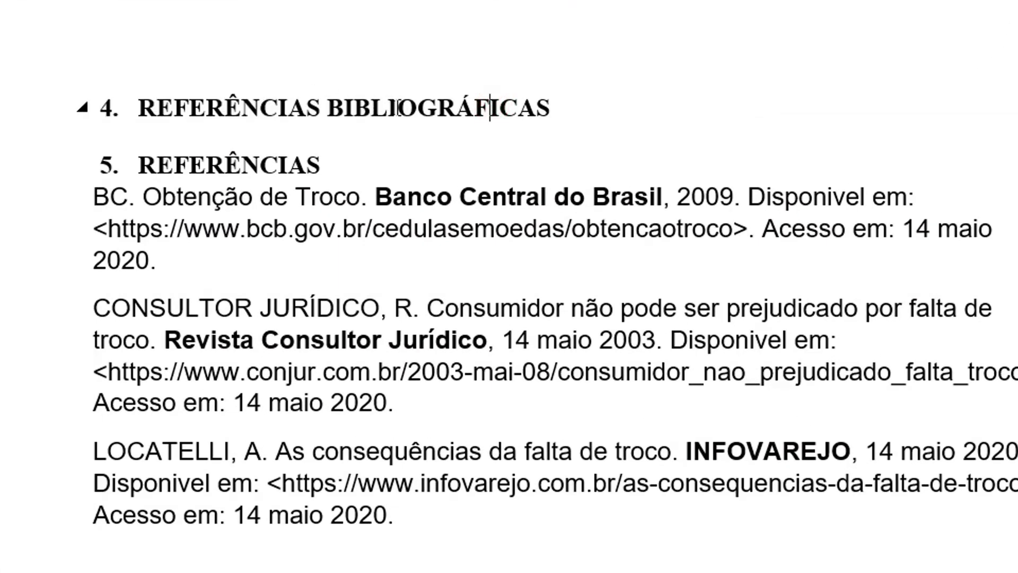
{"action": "left_click_drag", "start_coordinate": [564, 113], "coordinate": [237, 115]}
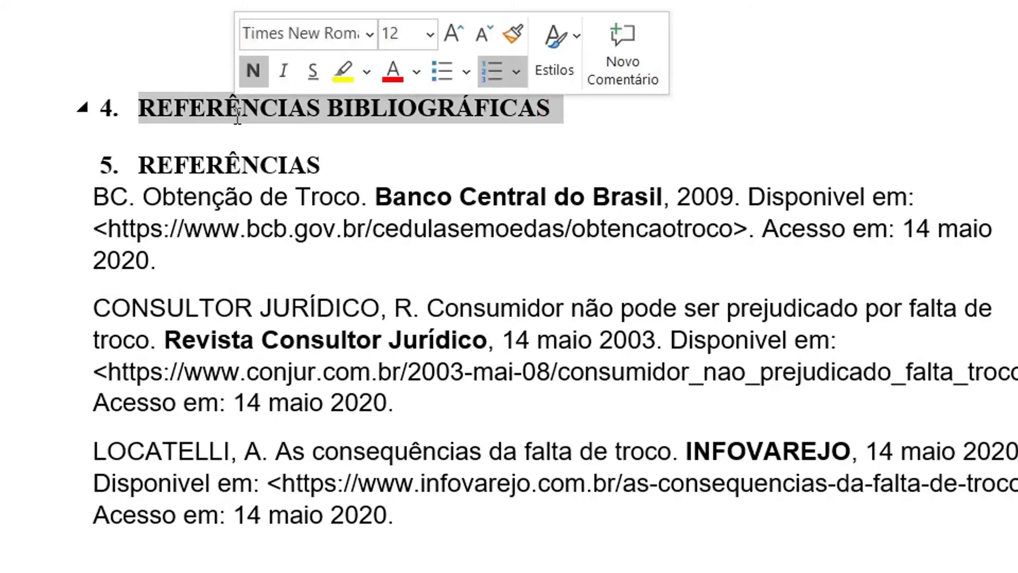
{"action": "key", "text": "Delete"}
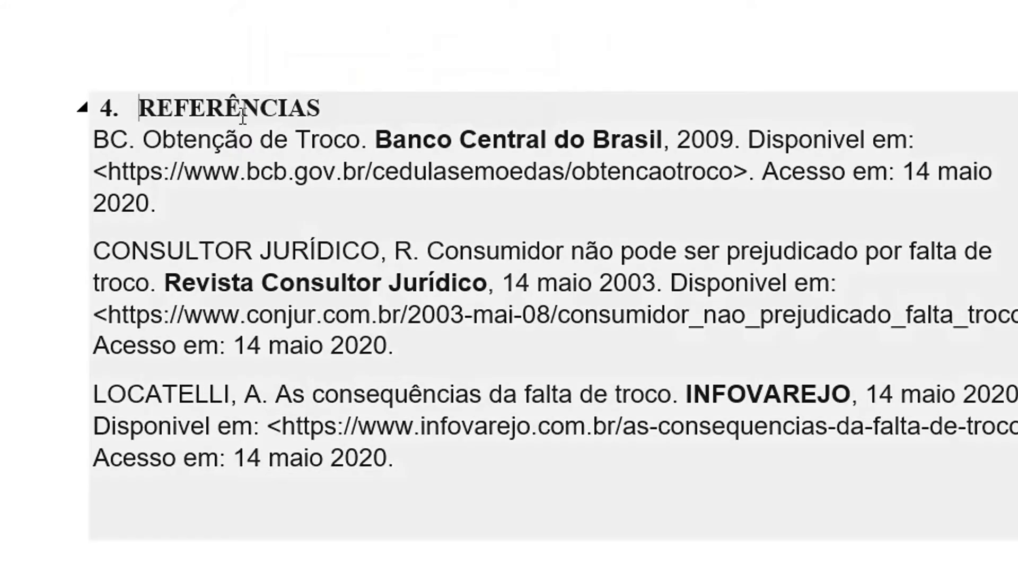
Extend the bibliography block's heading to REFERÊNCIAS BIBLIOGRÁFICAS and add a blank line between it and the first entry.
{"action": "left_click", "coordinate": [240, 113]}
{"action": "left_click", "coordinate": [322, 109]}
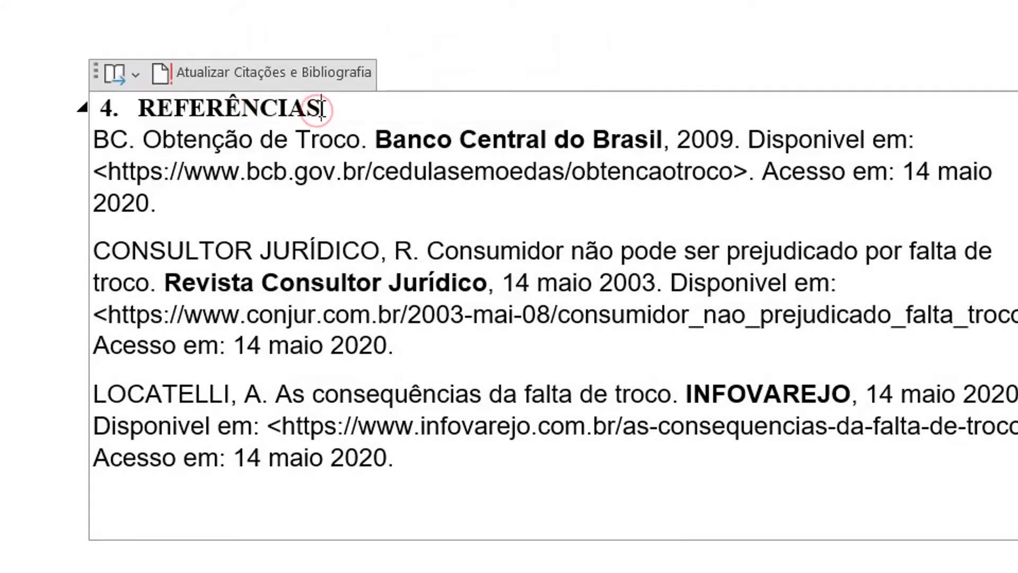
{"action": "type", "text": "BIB"}
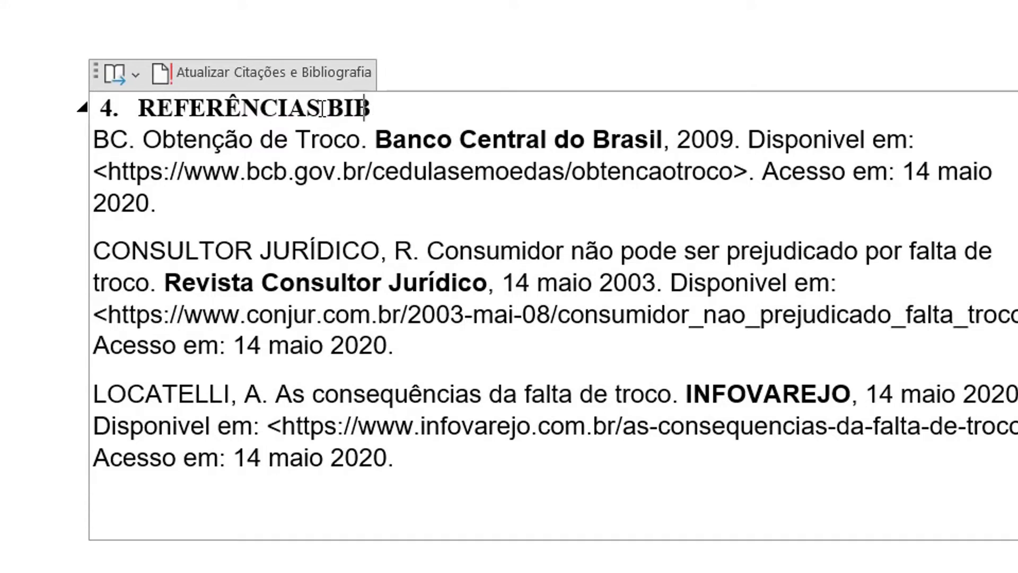
{"action": "type", "text": "LIOGRÁFICAS"}
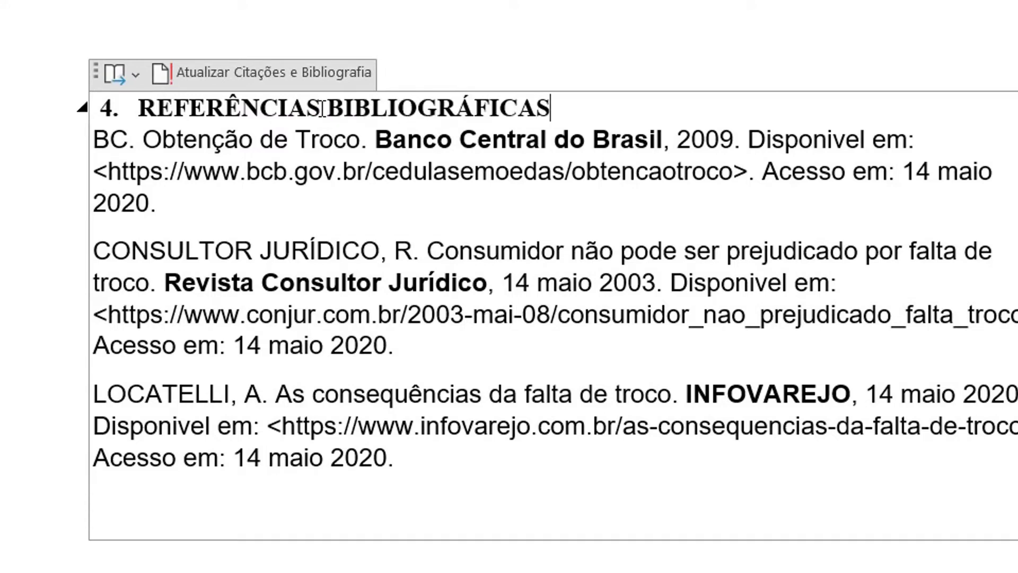
{"action": "key", "text": "Return"}
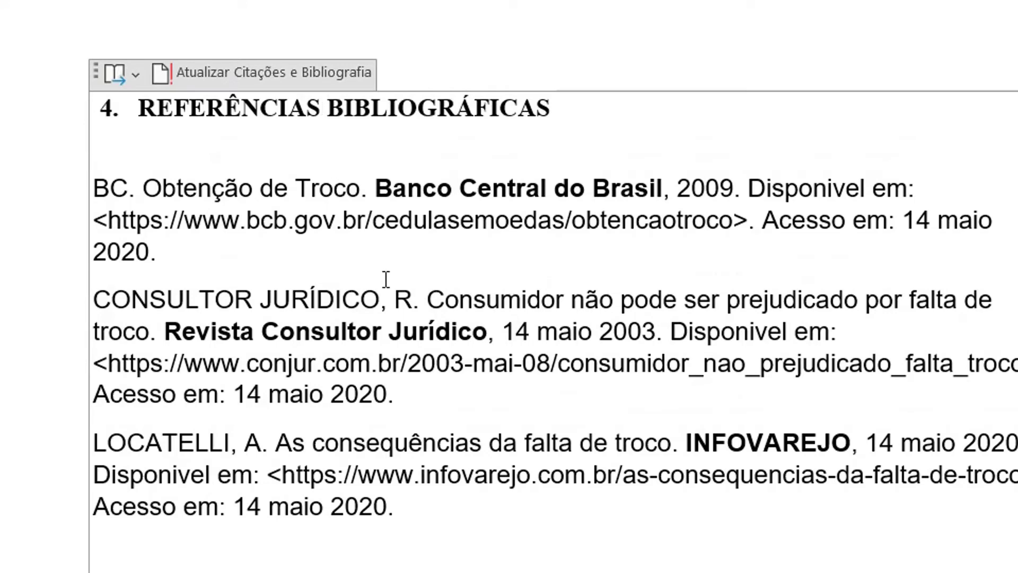
{"action": "left_click", "coordinate": [416, 503]}
{"action": "key", "text": "shift+Home"}
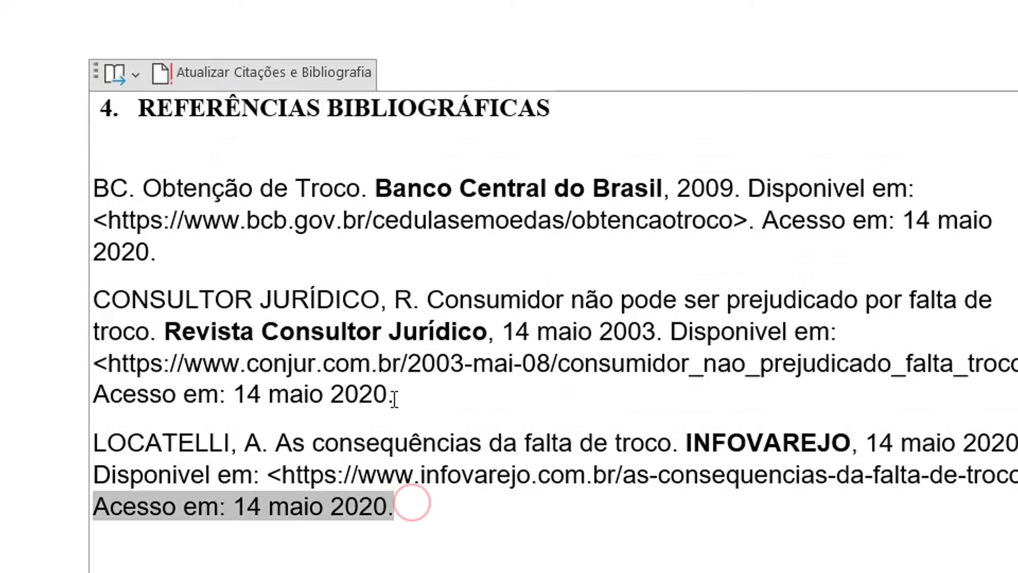
{"action": "left_click", "coordinate": [579, 109]}
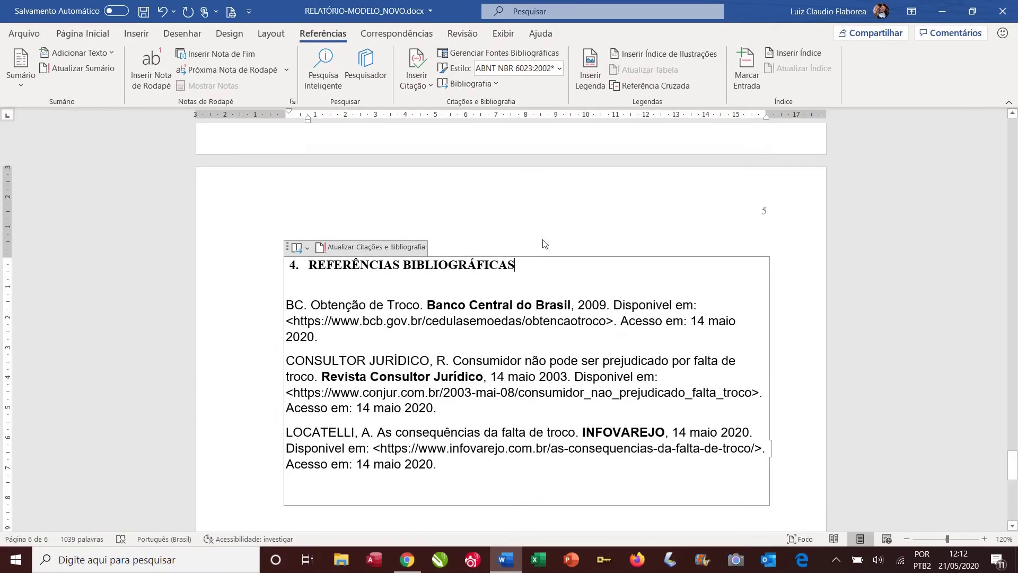
Review the report from the cover through the introduction and development to the conclusion, highlighting the CONCLUSÃO paragraphs.
{"action": "scroll", "coordinate": [556, 243], "scroll_direction": "up", "scroll_amount": 1}
{"action": "scroll", "coordinate": [556, 243], "scroll_direction": "up", "scroll_amount": 20}
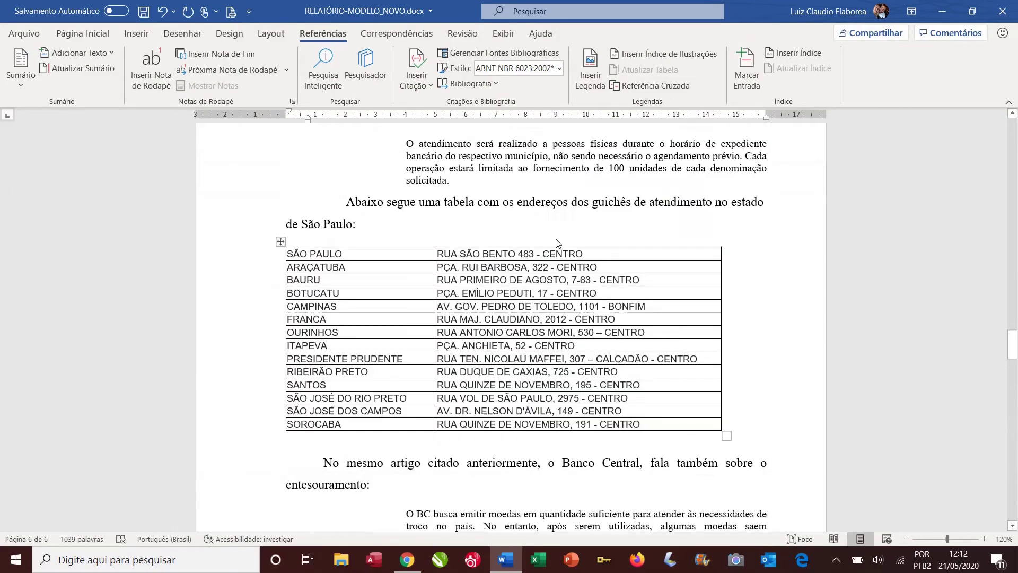
{"action": "scroll", "coordinate": [557, 239], "scroll_direction": "up", "scroll_amount": 20}
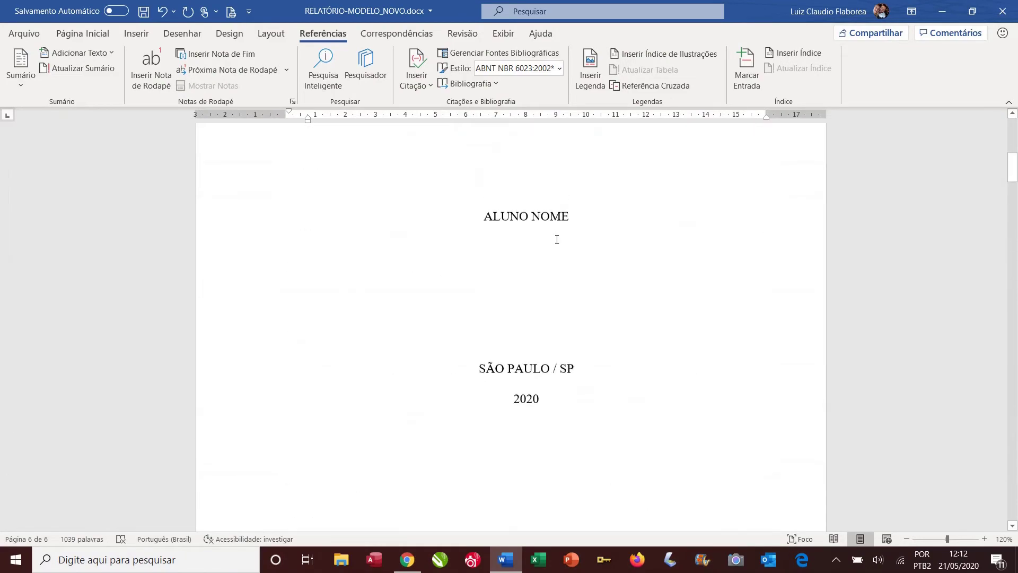
{"action": "scroll", "coordinate": [556, 240], "scroll_direction": "up", "scroll_amount": 1}
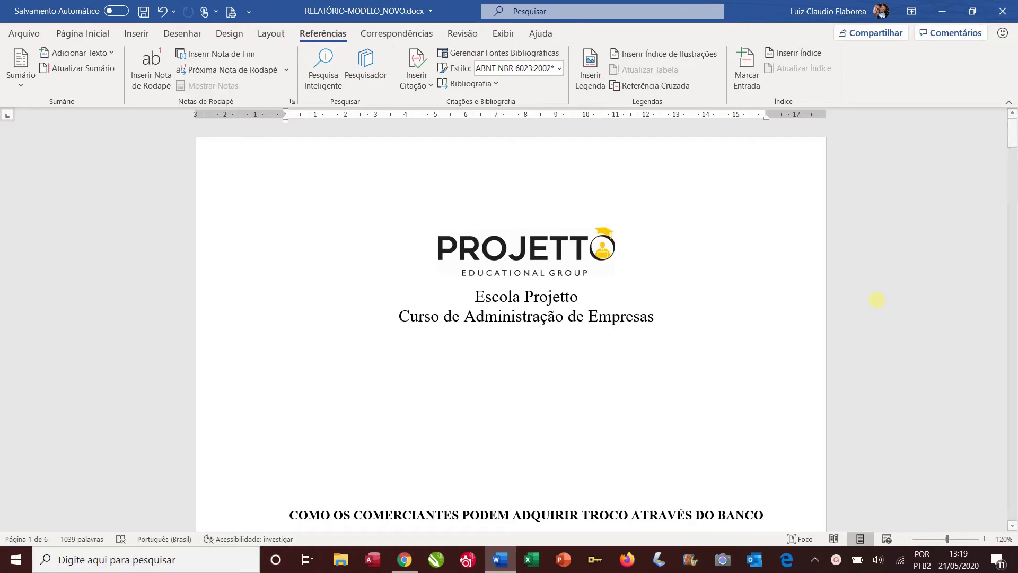
{"action": "key", "text": "XF86AudioLowerVolume"}
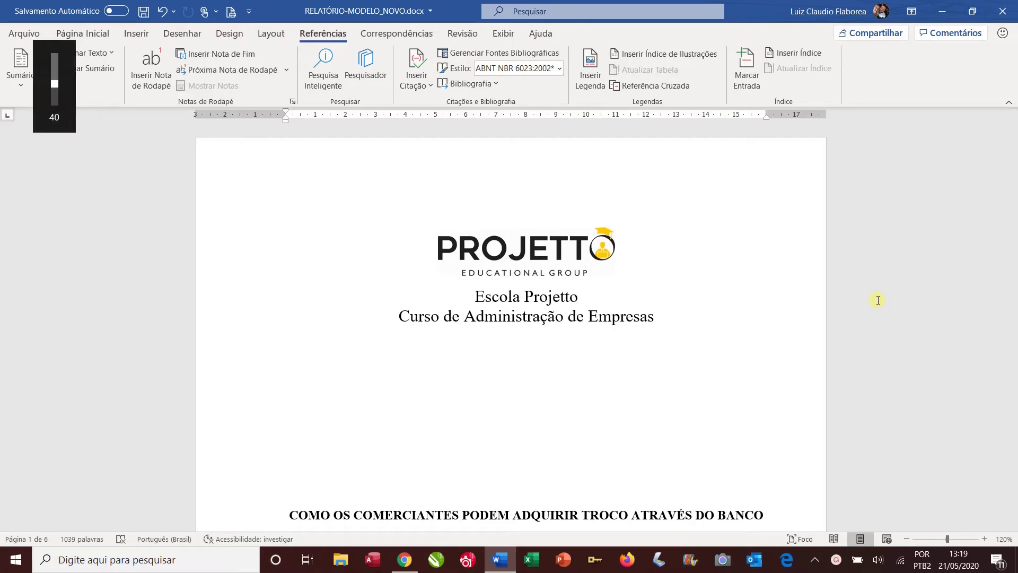
{"action": "scroll", "coordinate": [878, 300], "scroll_direction": "down", "scroll_amount": 10}
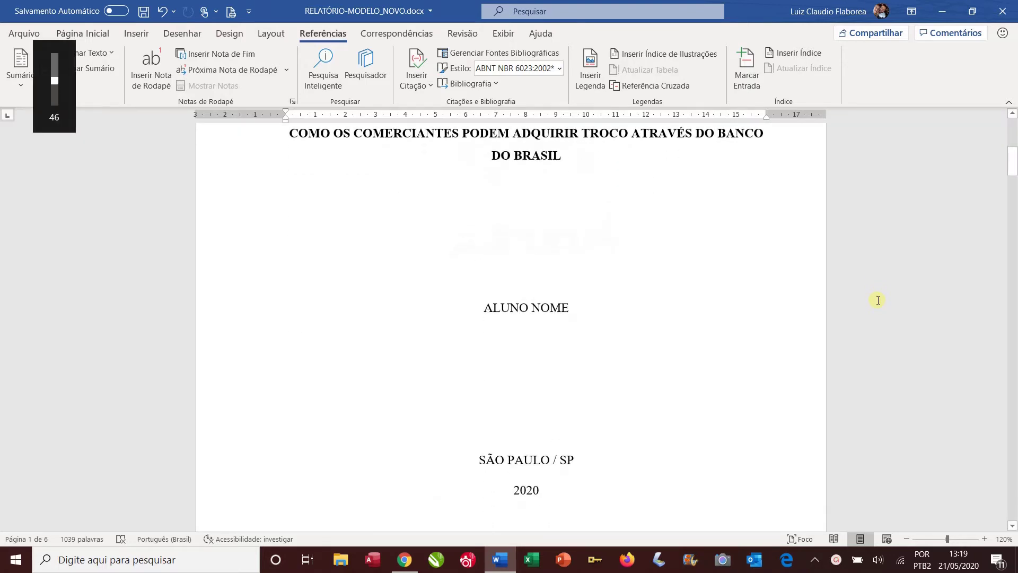
{"action": "scroll", "coordinate": [878, 300], "scroll_direction": "down", "scroll_amount": 15}
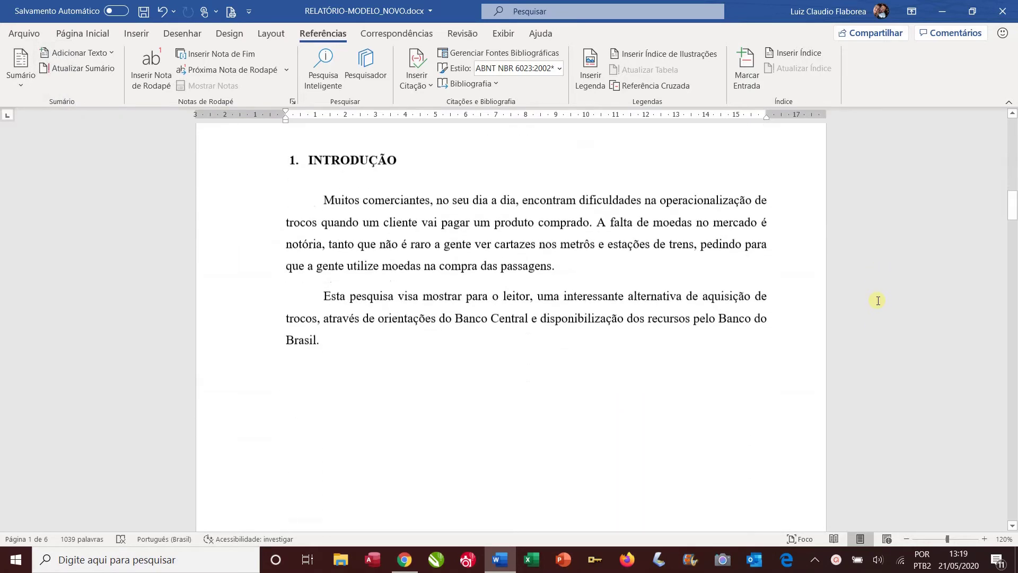
{"action": "scroll", "coordinate": [878, 300], "scroll_direction": "up", "scroll_amount": 15}
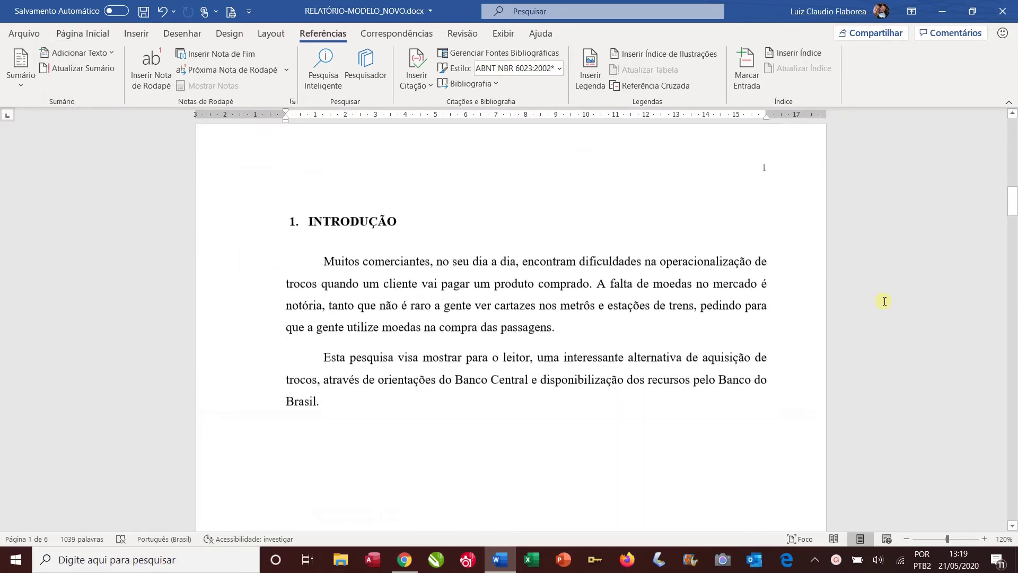
{"action": "scroll", "coordinate": [885, 289], "scroll_direction": "up", "scroll_amount": 10}
{"action": "scroll", "coordinate": [884, 289], "scroll_direction": "down", "scroll_amount": 11}
{"action": "scroll", "coordinate": [884, 289], "scroll_direction": "down", "scroll_amount": 18}
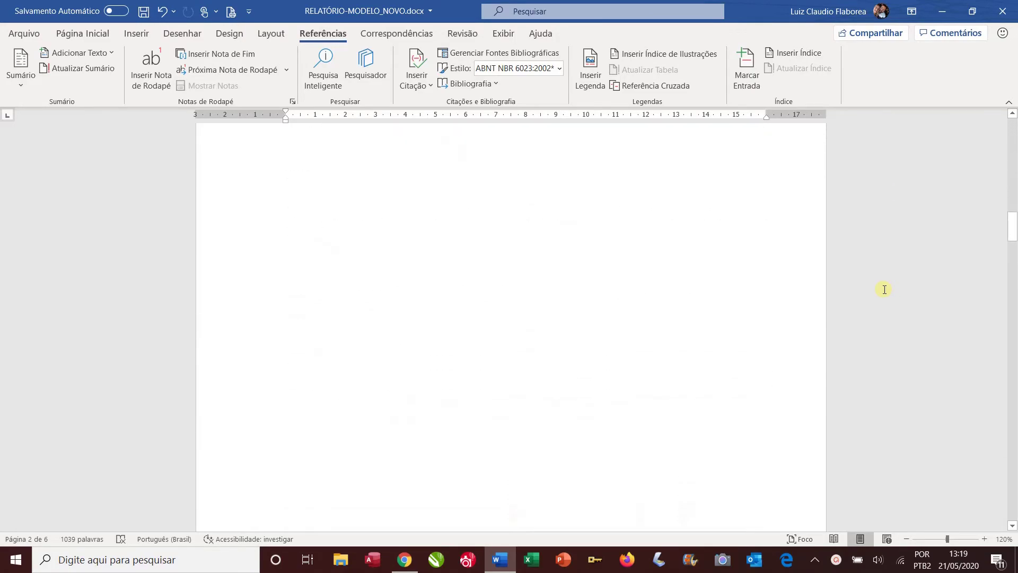
{"action": "scroll", "coordinate": [884, 290], "scroll_direction": "down", "scroll_amount": 15}
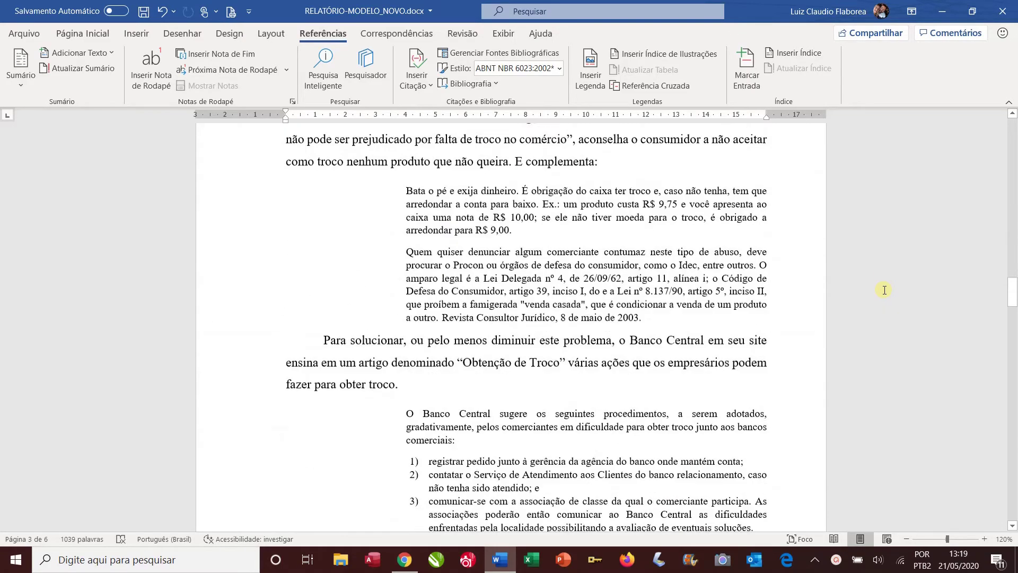
{"action": "scroll", "coordinate": [884, 290], "scroll_direction": "down", "scroll_amount": 15}
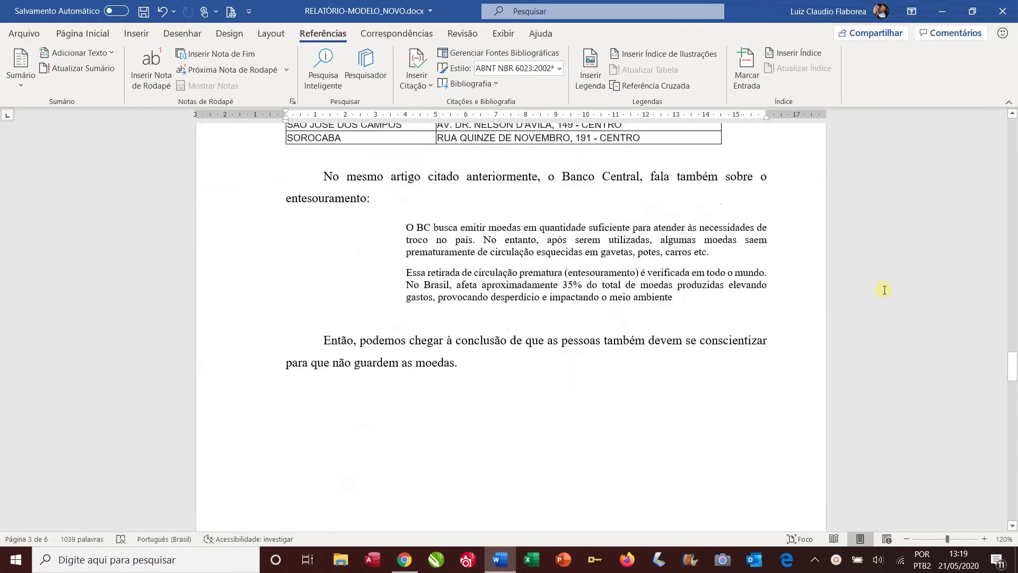
{"action": "scroll", "coordinate": [883, 289], "scroll_direction": "down", "scroll_amount": 3}
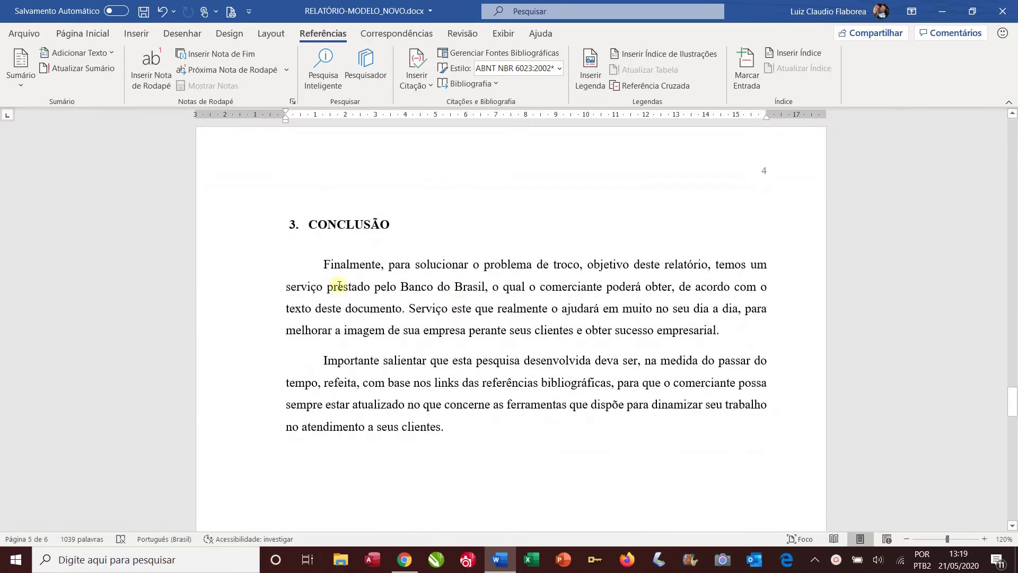
{"action": "left_click_drag", "start_coordinate": [322, 264], "coordinate": [443, 427]}
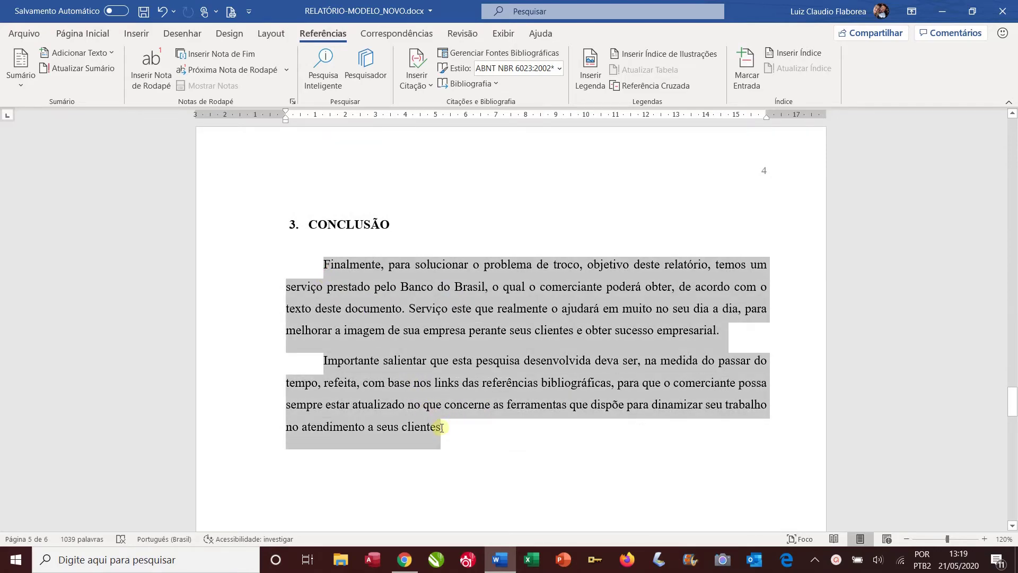
Insert an empty paragraph between the Banco Central quotation on entesouramento and the paragraph starting "Então, podemos chegar à conclusão".
{"action": "scroll", "coordinate": [504, 329], "scroll_direction": "up", "scroll_amount": 3}
{"action": "scroll", "coordinate": [505, 329], "scroll_direction": "up", "scroll_amount": 5}
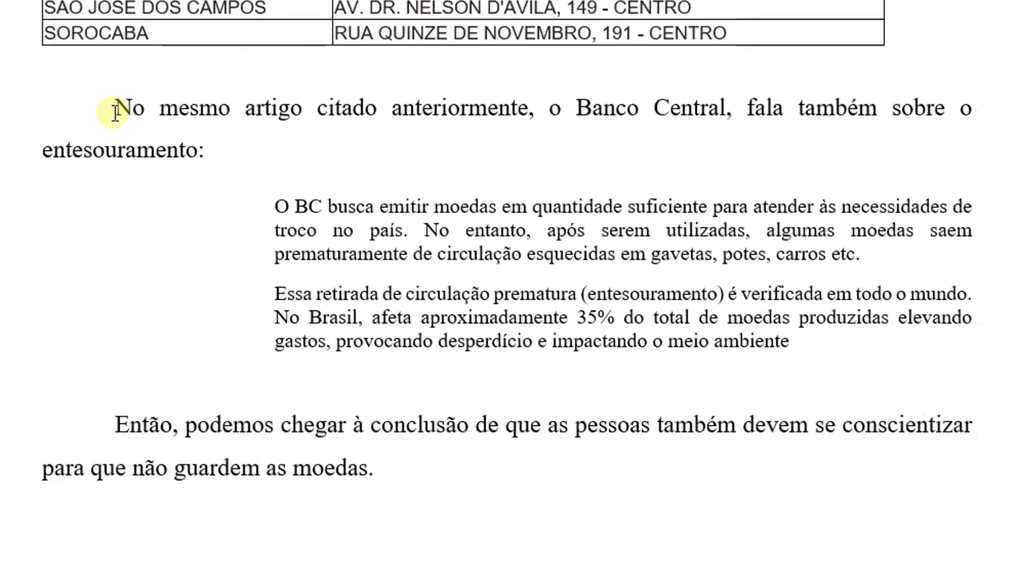
{"action": "left_click_drag", "start_coordinate": [106, 109], "coordinate": [165, 140]}
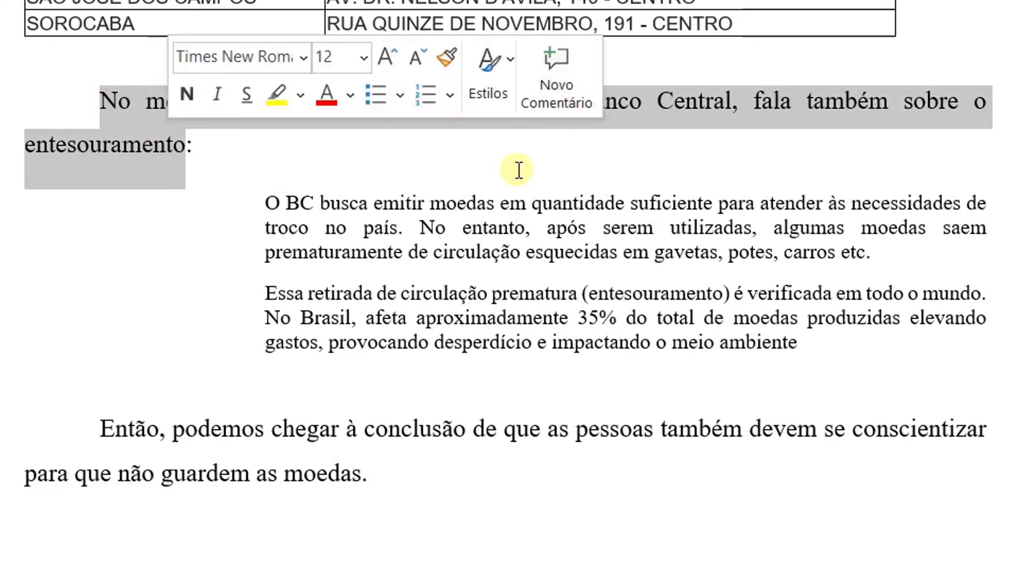
{"action": "left_click", "coordinate": [384, 210]}
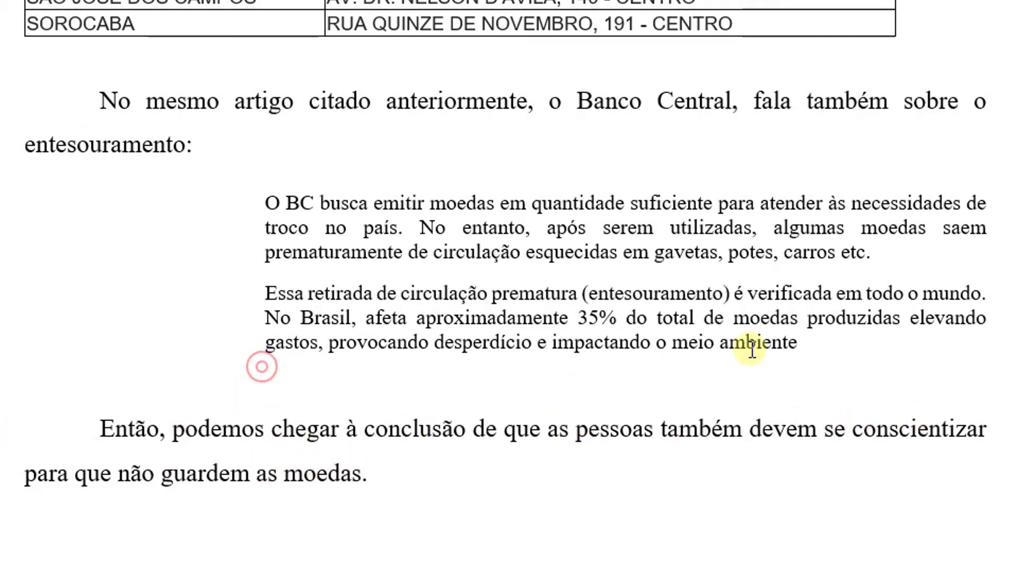
{"action": "left_click", "coordinate": [100, 430]}
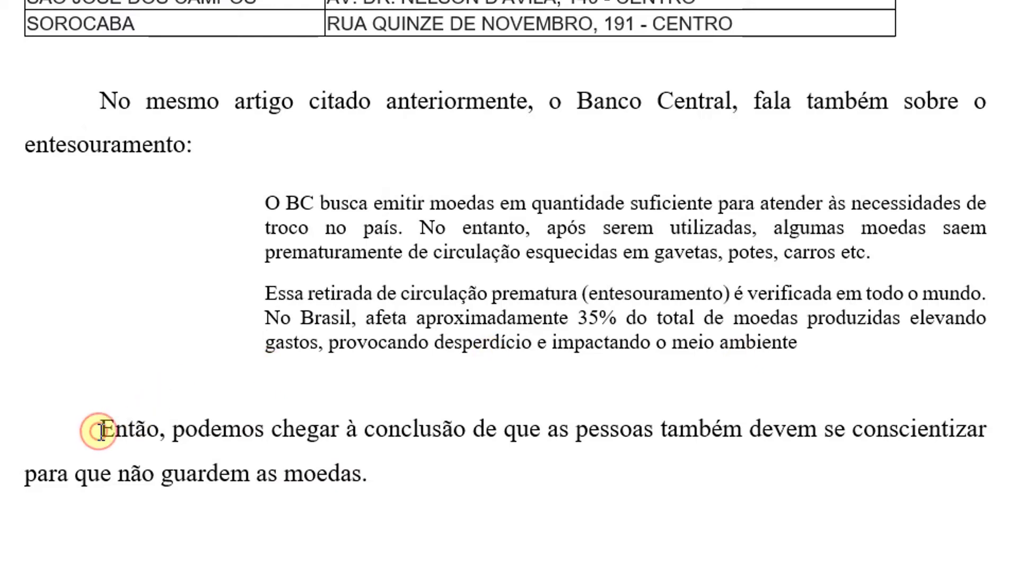
{"action": "key", "text": "Return"}
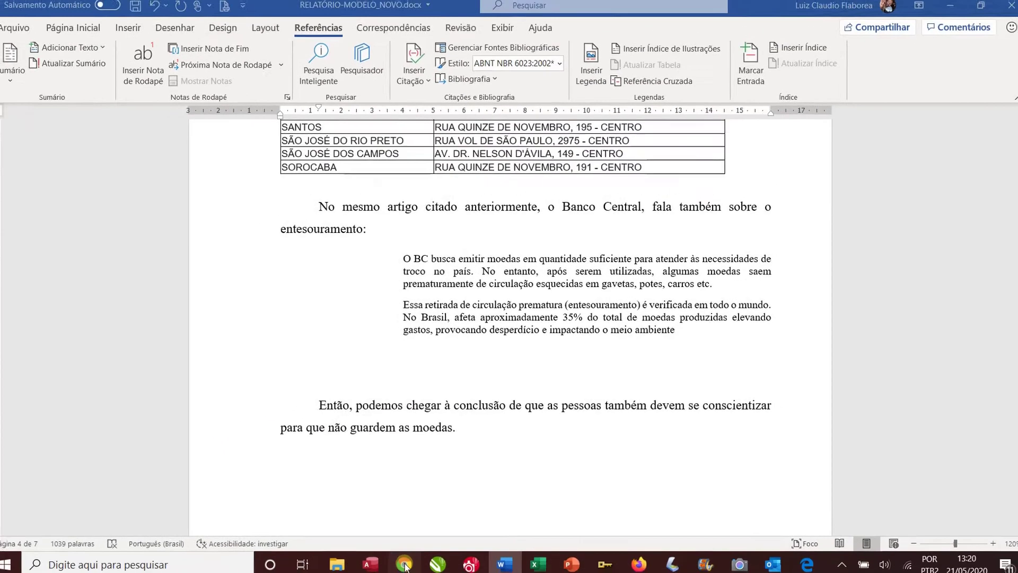
Switch to Chrome, search Google for ACADÊMICO, open the Google Acadêmico result and activate its article search.
{"action": "left_click", "coordinate": [403, 565]}
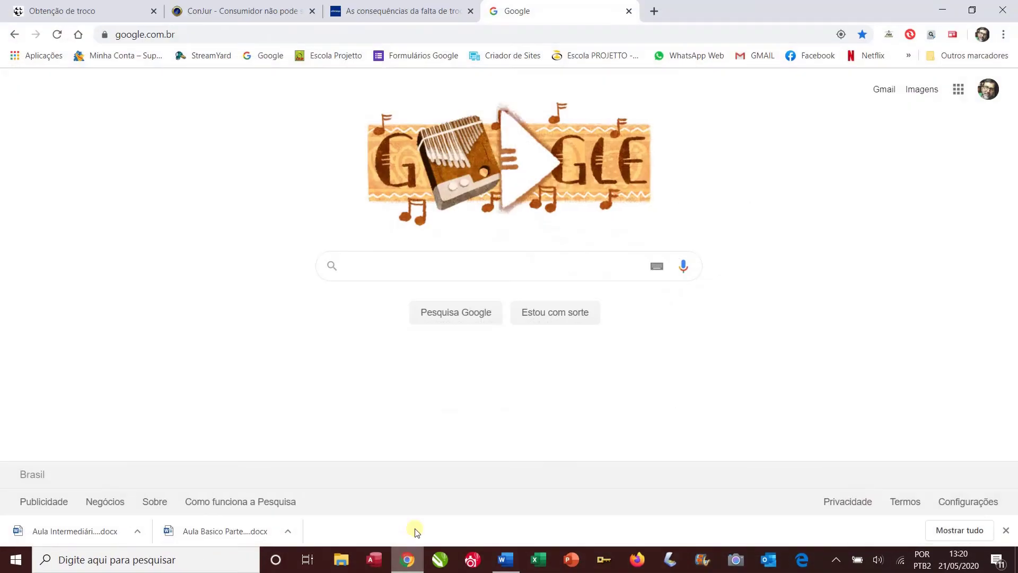
{"action": "left_click", "coordinate": [505, 268]}
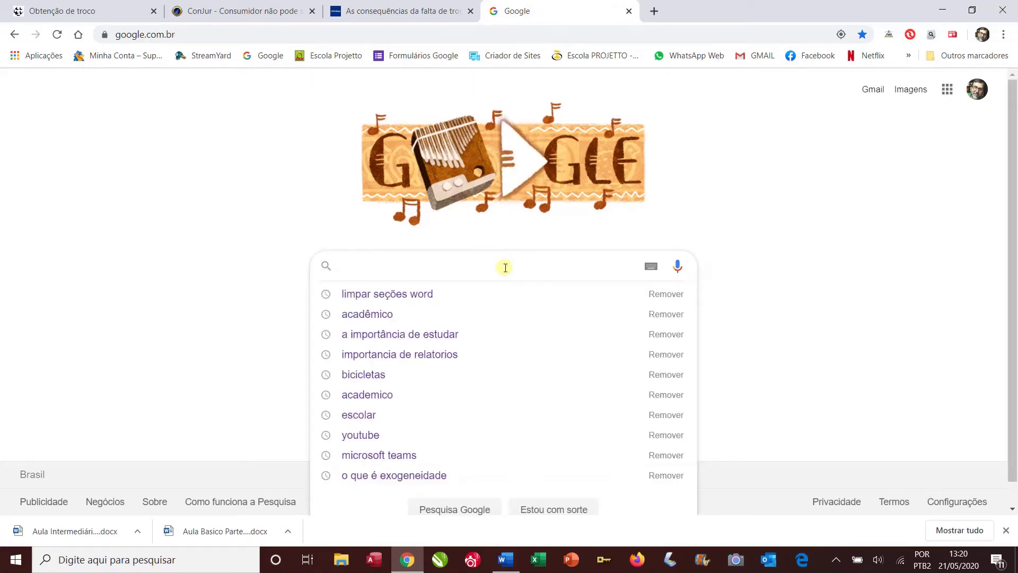
{"action": "type", "text": "ACAD"}
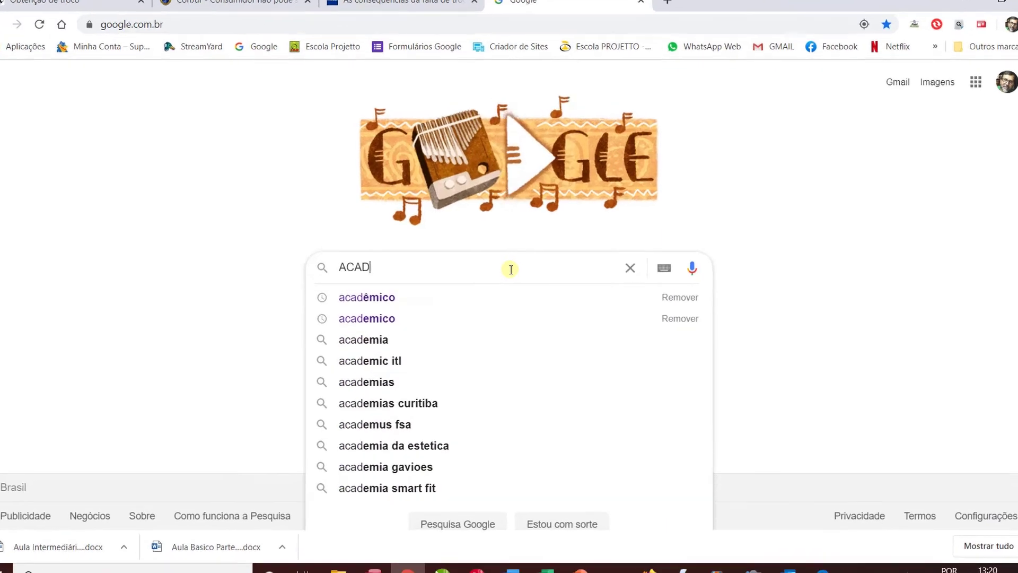
{"action": "type", "text": "ÊMICO"}
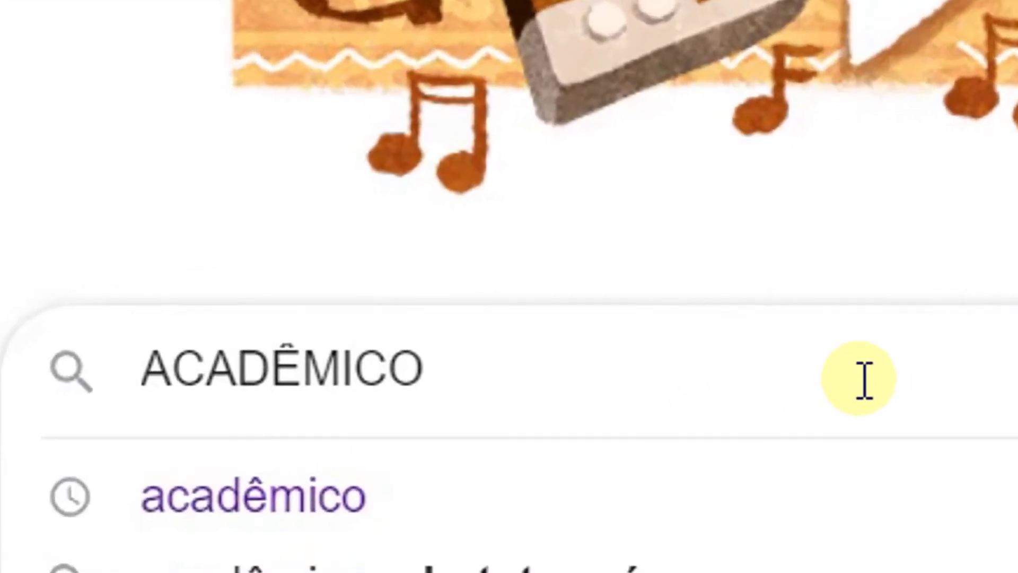
{"action": "key", "text": "Return"}
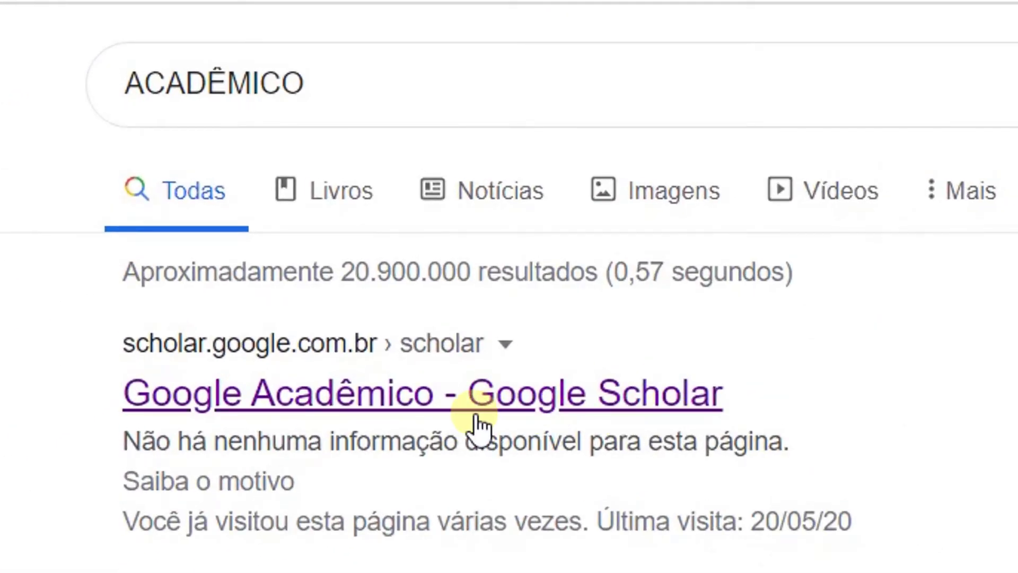
{"action": "left_click", "coordinate": [553, 404]}
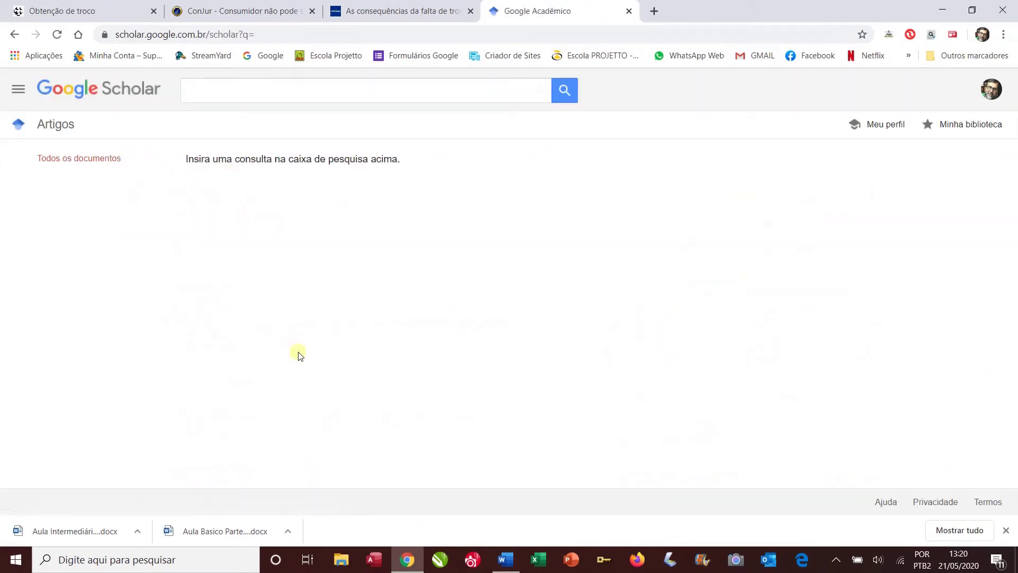
{"action": "left_click", "coordinate": [258, 90]}
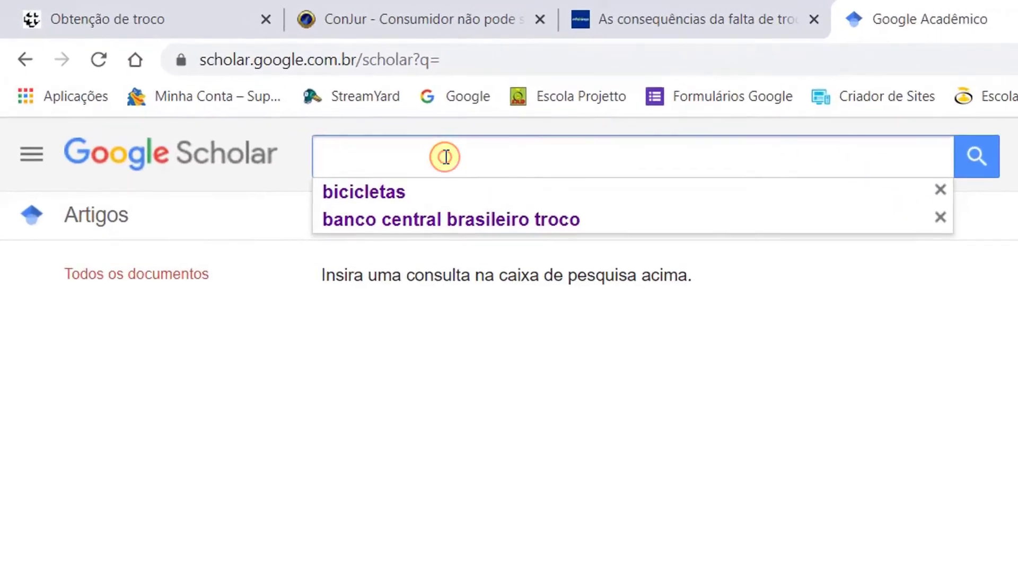
Remove the saved searches "bicicletas" and "banco central brasileiro troco" from the Google Scholar search suggestions.
{"action": "left_click", "coordinate": [940, 191]}
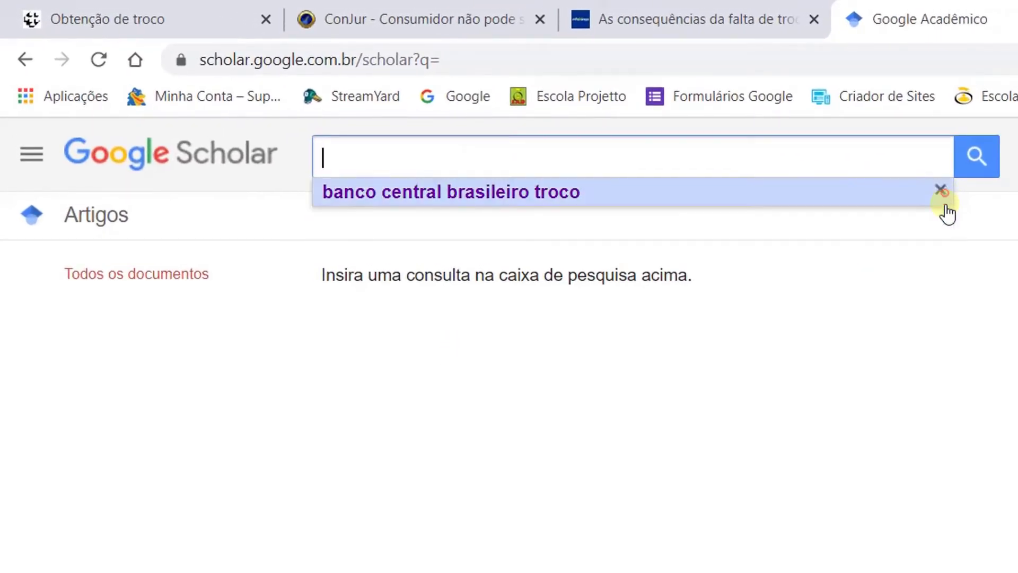
{"action": "left_click", "coordinate": [942, 190]}
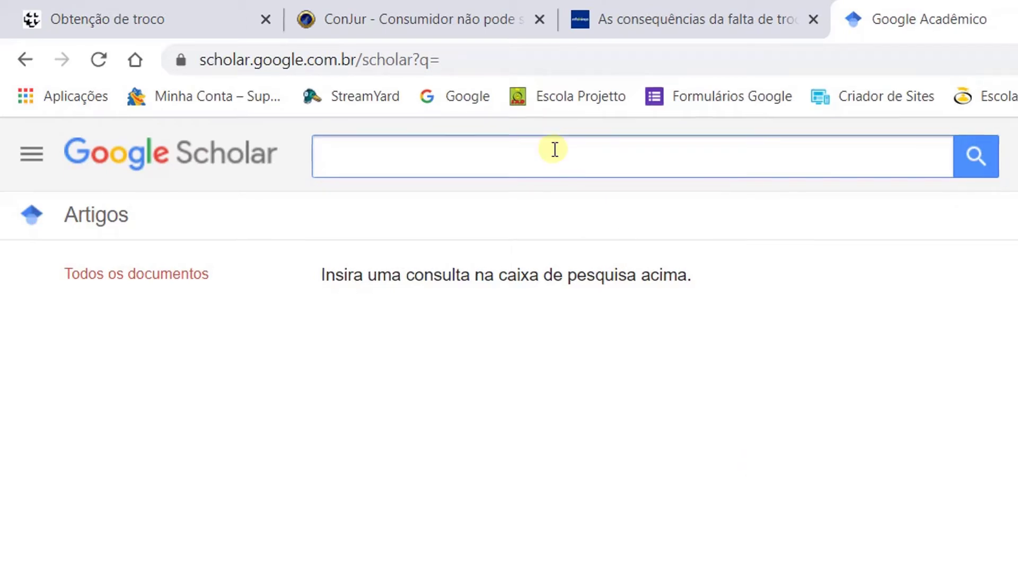
Open Google in a new tab, search for bicicletas and look through the general web results.
{"action": "left_click", "coordinate": [653, 14]}
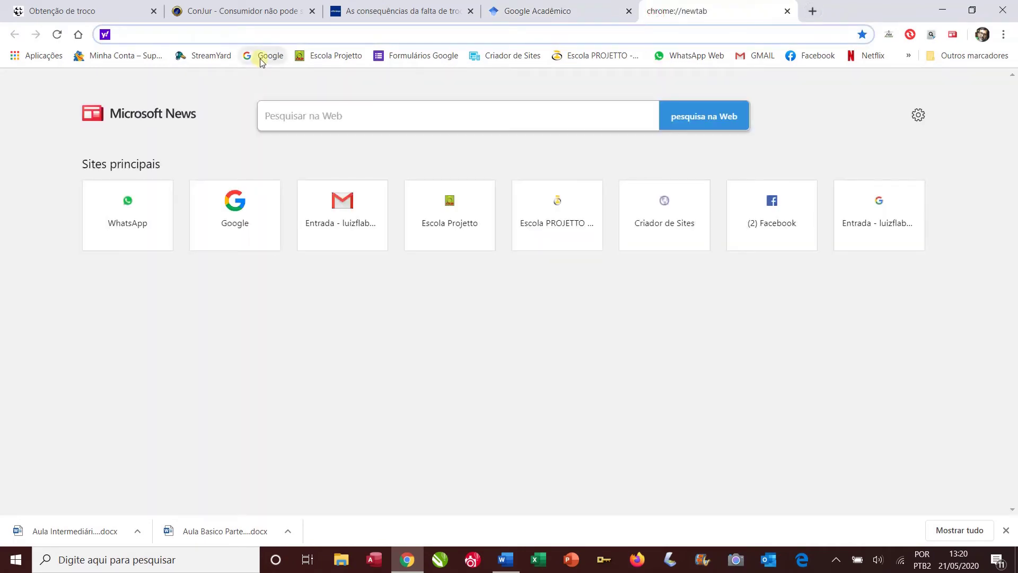
{"action": "left_click", "coordinate": [260, 59]}
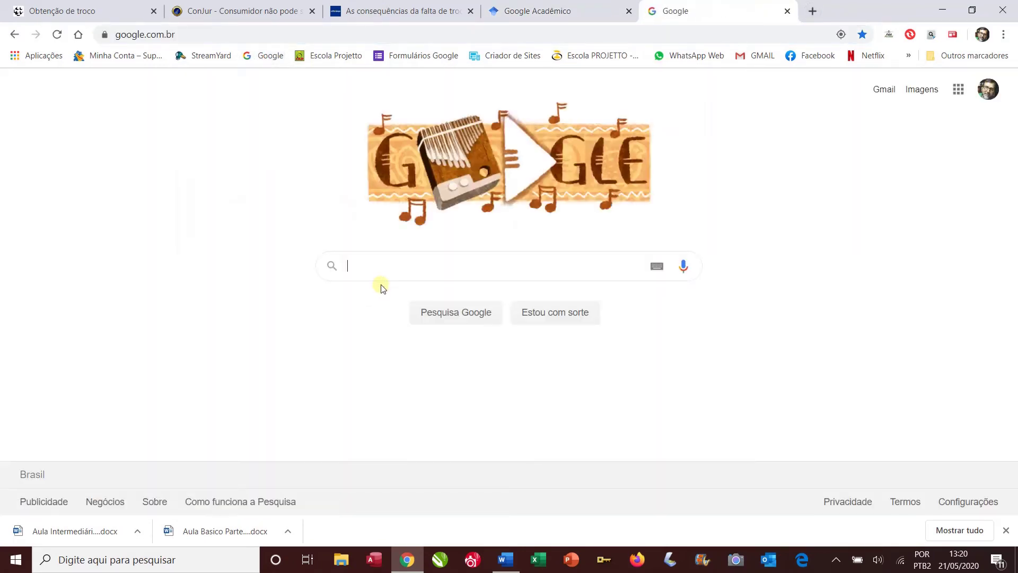
{"action": "left_click", "coordinate": [403, 268]}
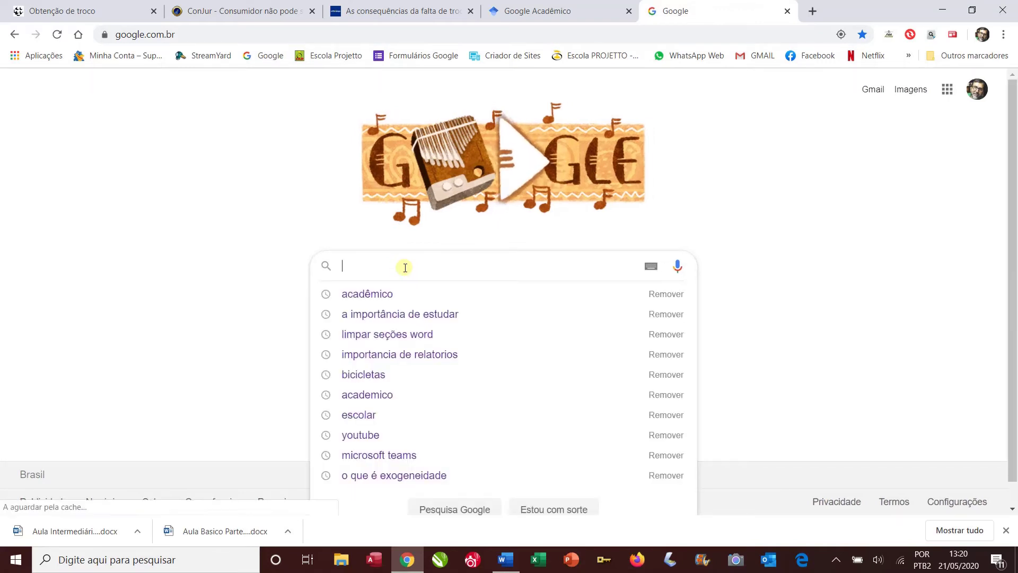
{"action": "type", "text": "bici"}
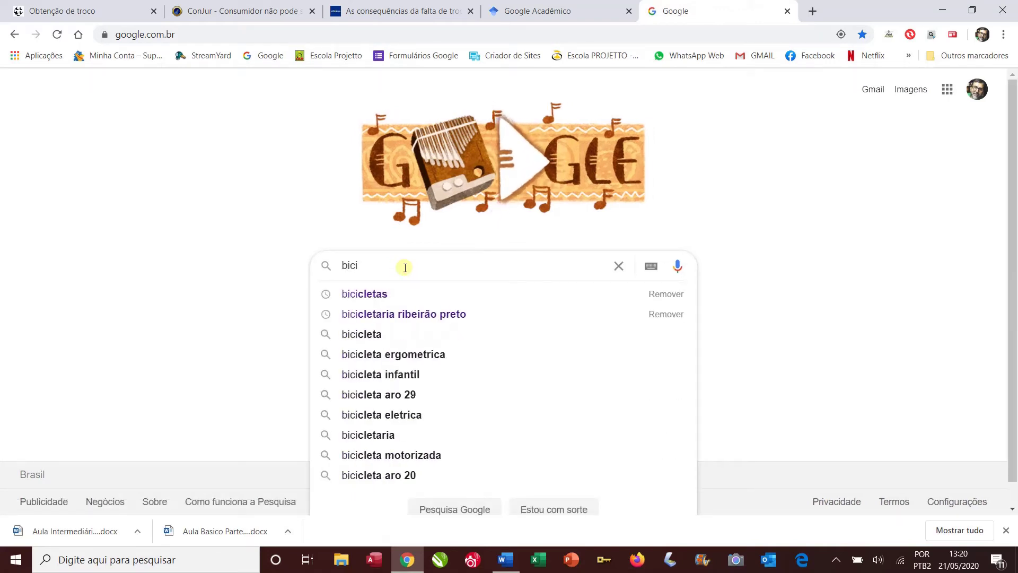
{"action": "left_click", "coordinate": [396, 295]}
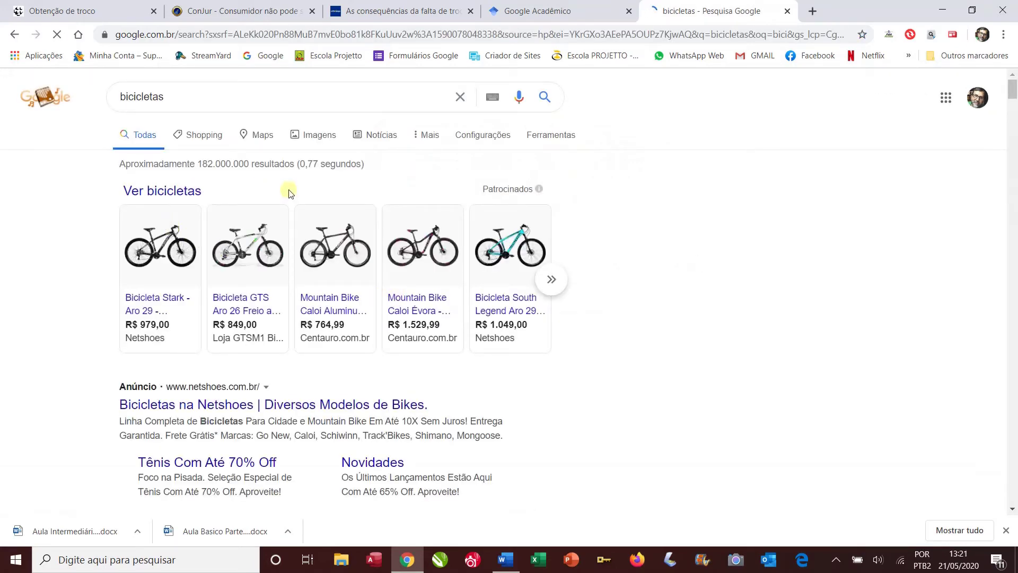
{"action": "scroll", "coordinate": [356, 255], "scroll_direction": "down", "scroll_amount": 2}
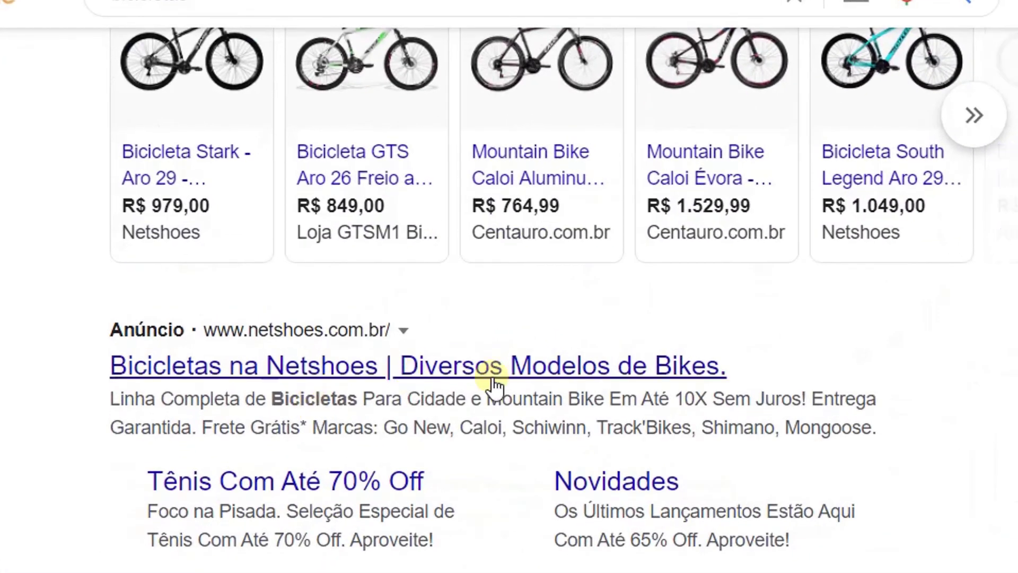
{"action": "scroll", "coordinate": [297, 371], "scroll_direction": "down", "scroll_amount": 6}
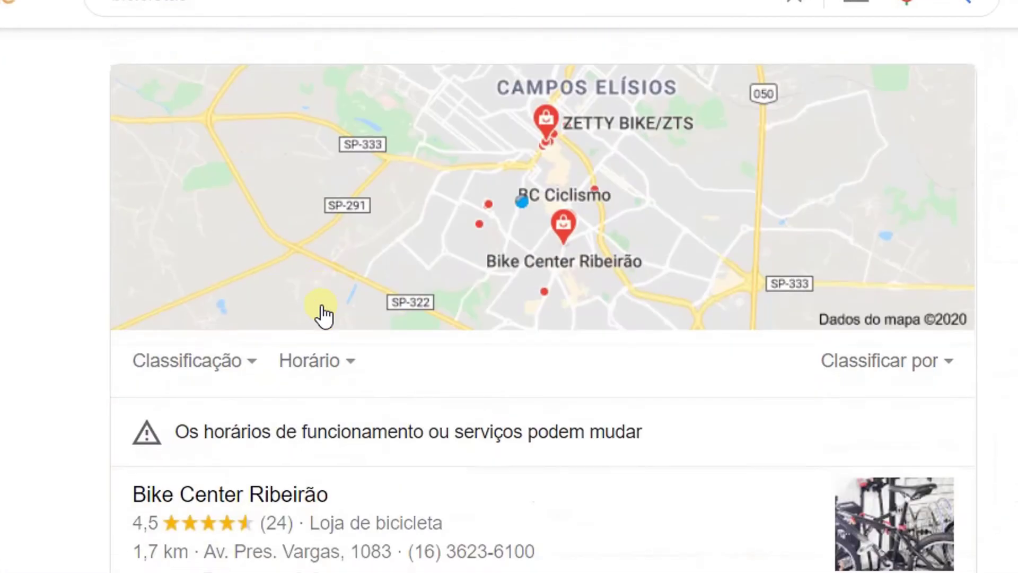
{"action": "scroll", "coordinate": [322, 315], "scroll_direction": "down", "scroll_amount": 15}
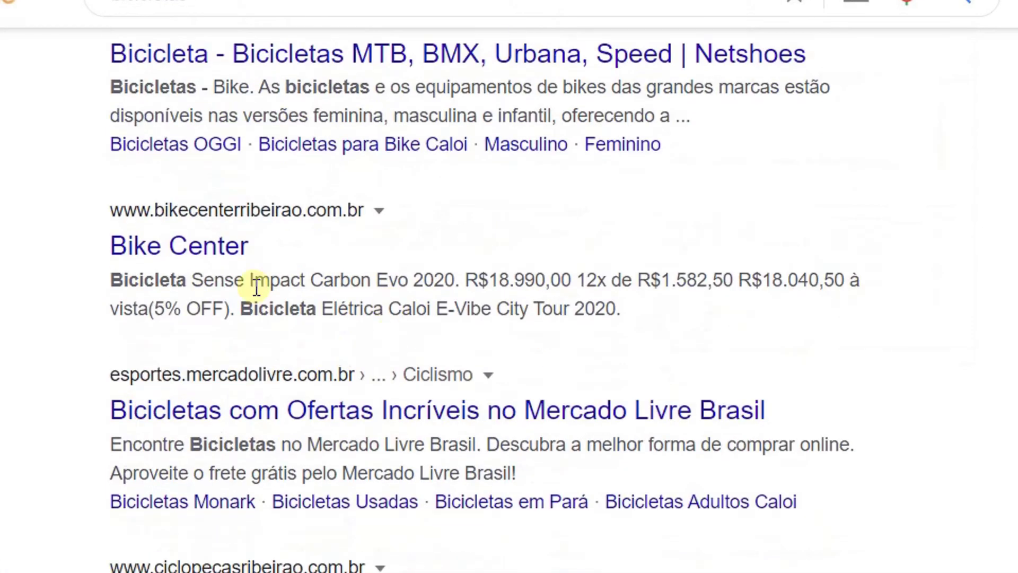
{"action": "scroll", "coordinate": [450, 382], "scroll_direction": "down", "scroll_amount": 4}
{"action": "scroll", "coordinate": [466, 425], "scroll_direction": "up", "scroll_amount": 8}
{"action": "scroll", "coordinate": [466, 412], "scroll_direction": "up", "scroll_amount": 12}
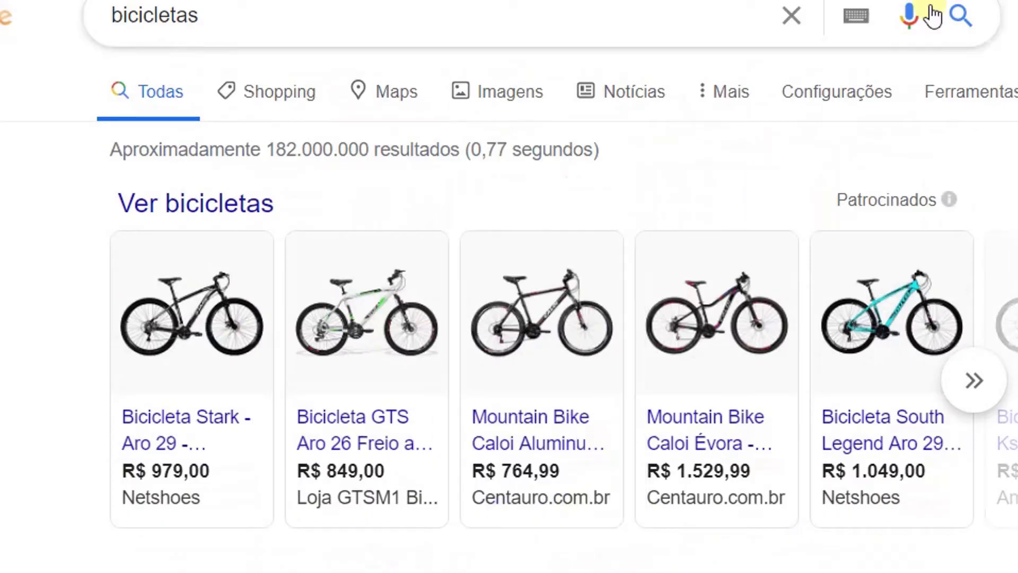
Return to Google Acadêmico, search for bicicleta and look through the listed academic articles.
{"action": "left_click", "coordinate": [546, 12]}
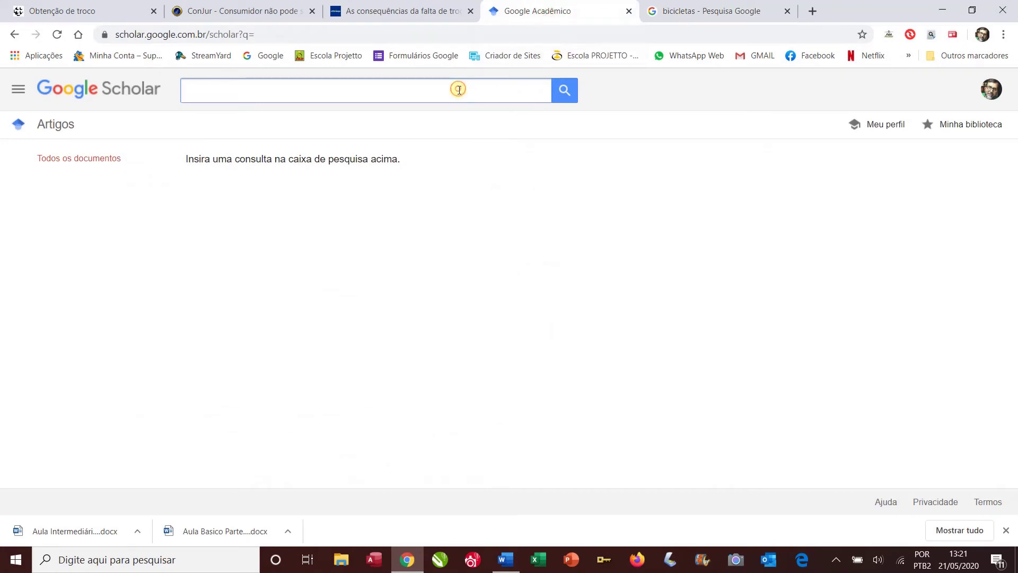
{"action": "type", "text": "bicicleta"}
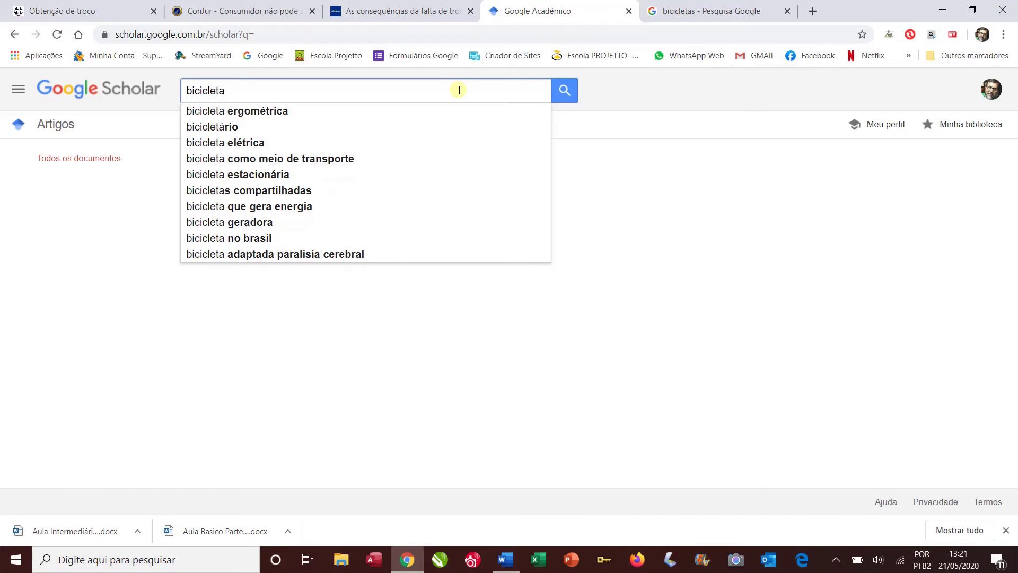
{"action": "key", "text": "Return"}
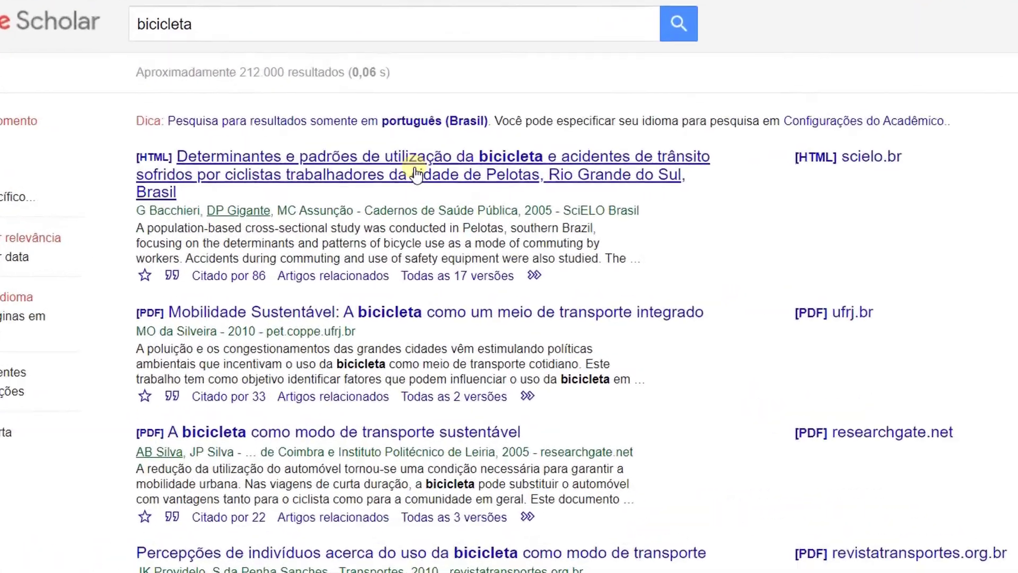
{"action": "scroll", "coordinate": [477, 140], "scroll_direction": "down", "scroll_amount": 10}
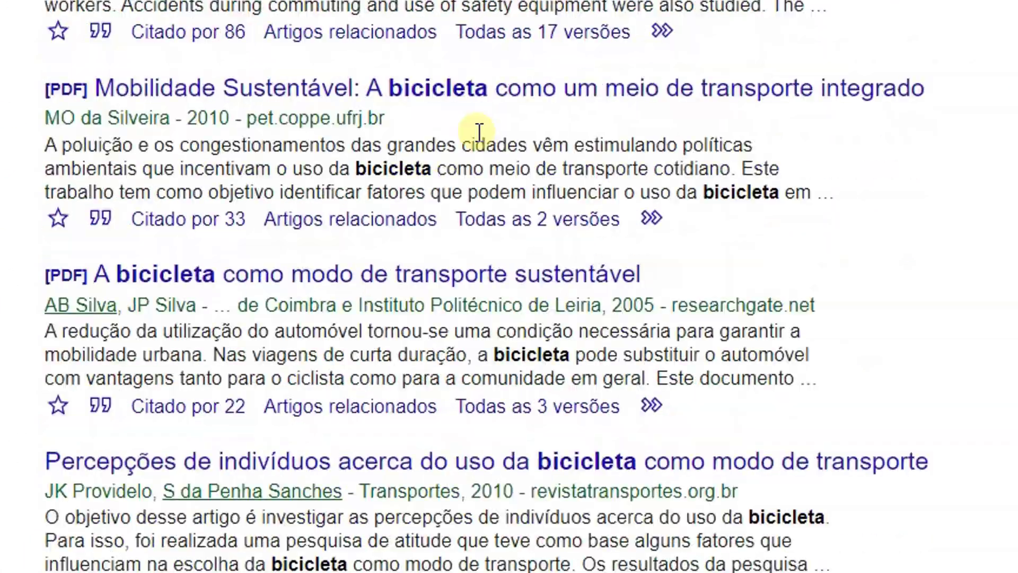
{"action": "scroll", "coordinate": [485, 146], "scroll_direction": "up", "scroll_amount": 10}
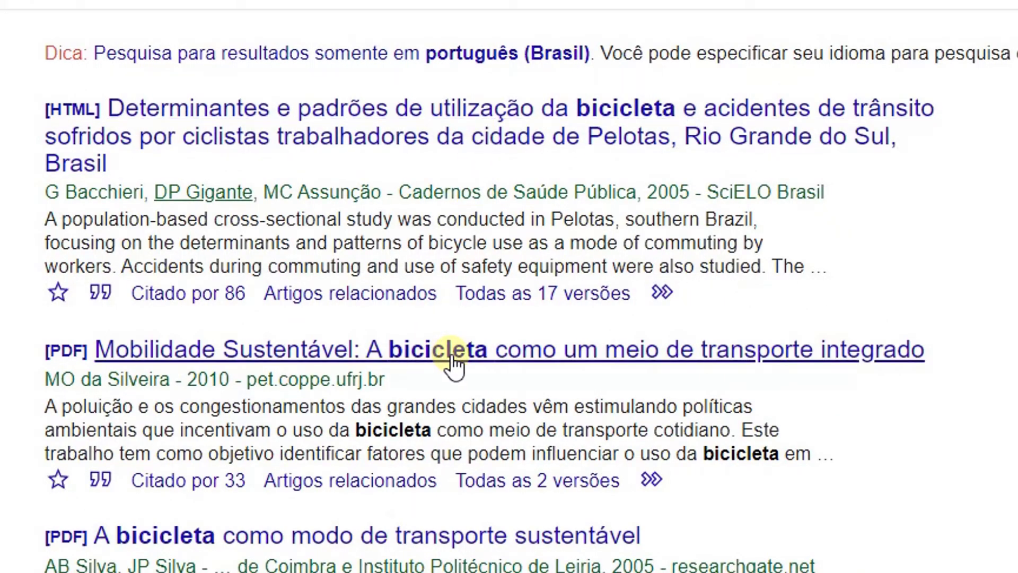
{"action": "scroll", "coordinate": [451, 371], "scroll_direction": "down", "scroll_amount": 3}
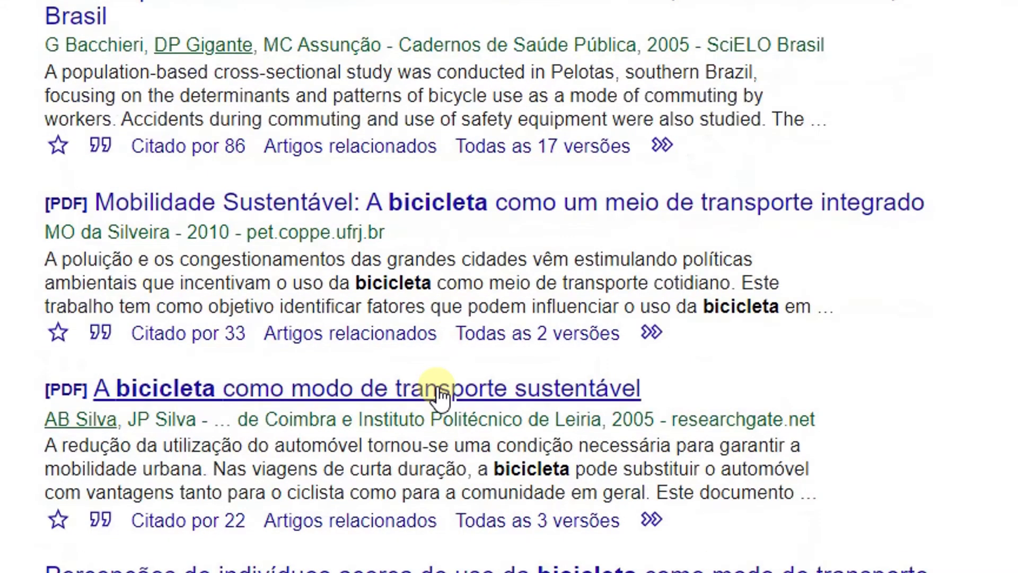
{"action": "scroll", "coordinate": [438, 395], "scroll_direction": "down", "scroll_amount": 20}
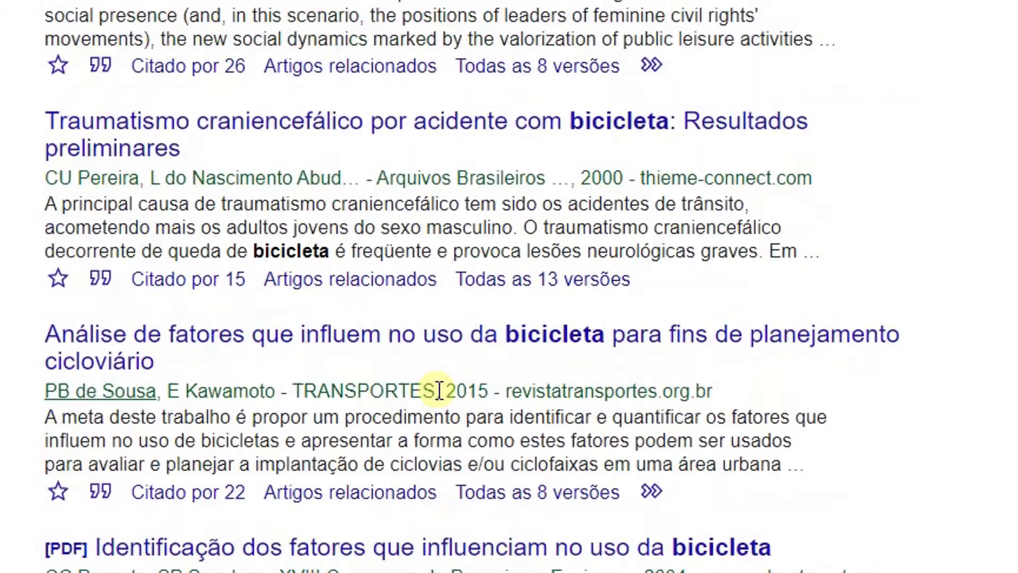
{"action": "scroll", "coordinate": [439, 390], "scroll_direction": "down", "scroll_amount": 3}
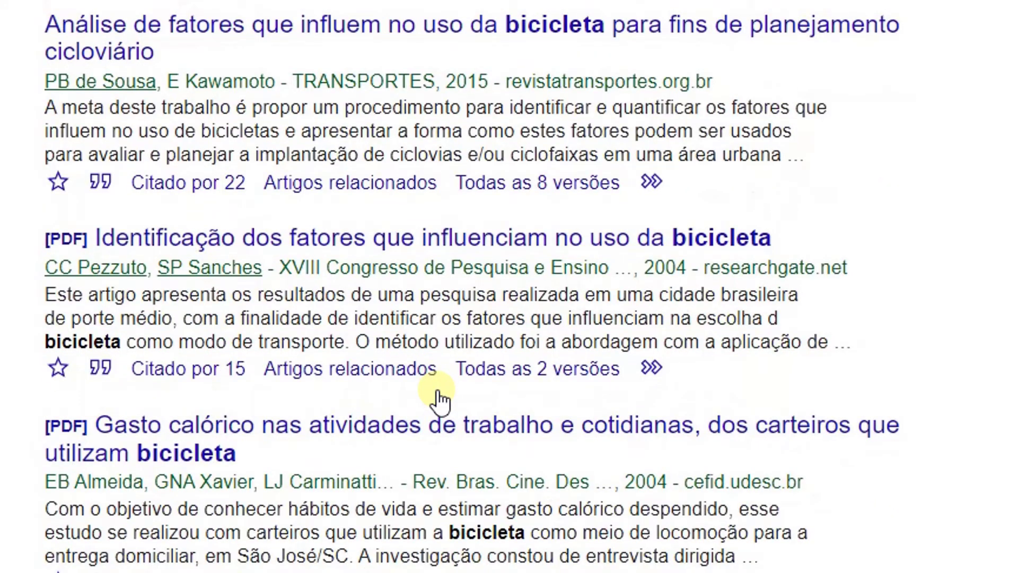
{"action": "scroll", "coordinate": [439, 402], "scroll_direction": "up", "scroll_amount": 3}
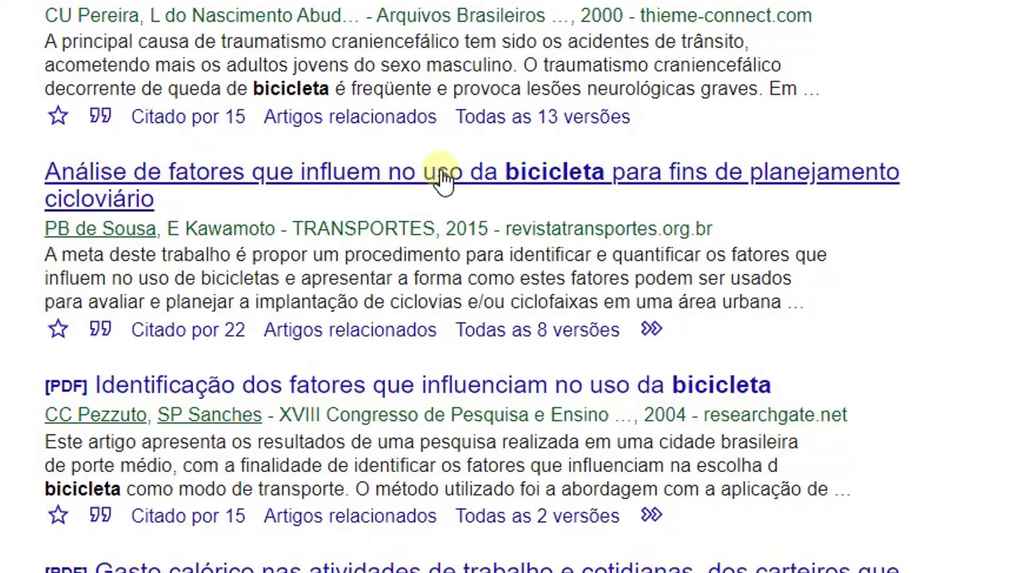
{"action": "scroll", "coordinate": [440, 169], "scroll_direction": "up", "scroll_amount": 15}
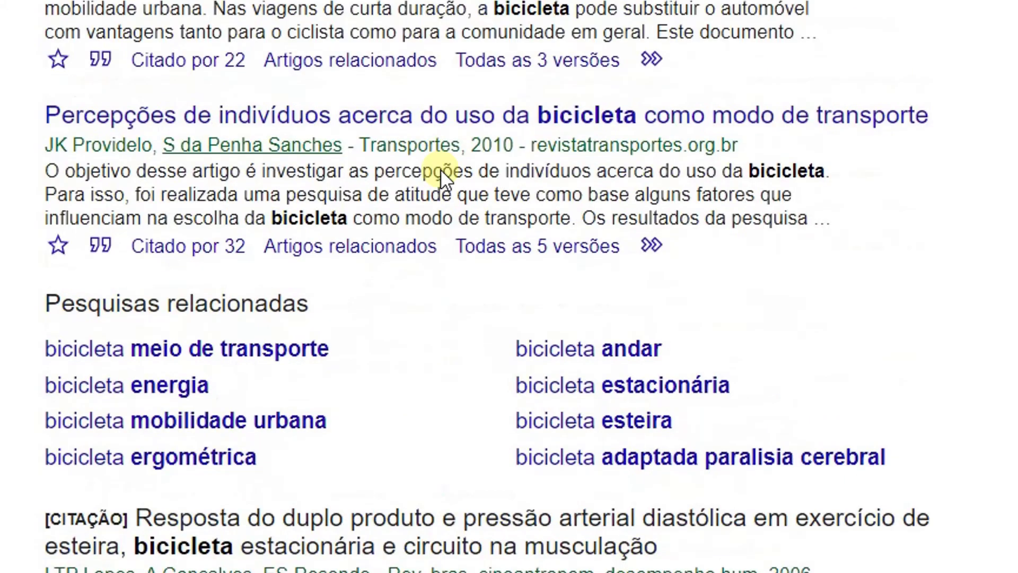
{"action": "scroll", "coordinate": [452, 128], "scroll_direction": "up", "scroll_amount": 10}
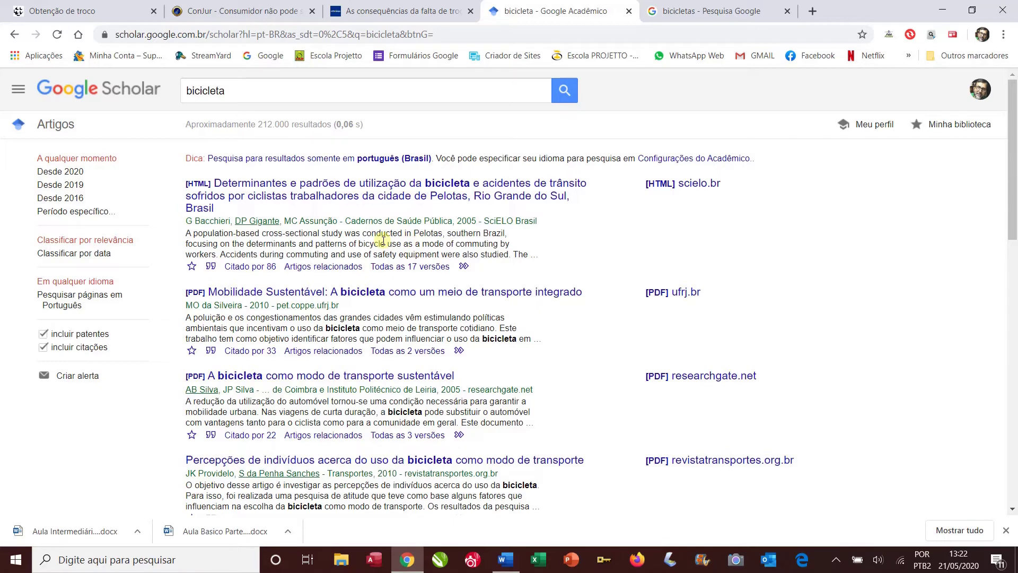
Go back to the regular Google results for bicicletas, examine the kinds of sites listed, and close that tab.
{"action": "left_click", "coordinate": [691, 15]}
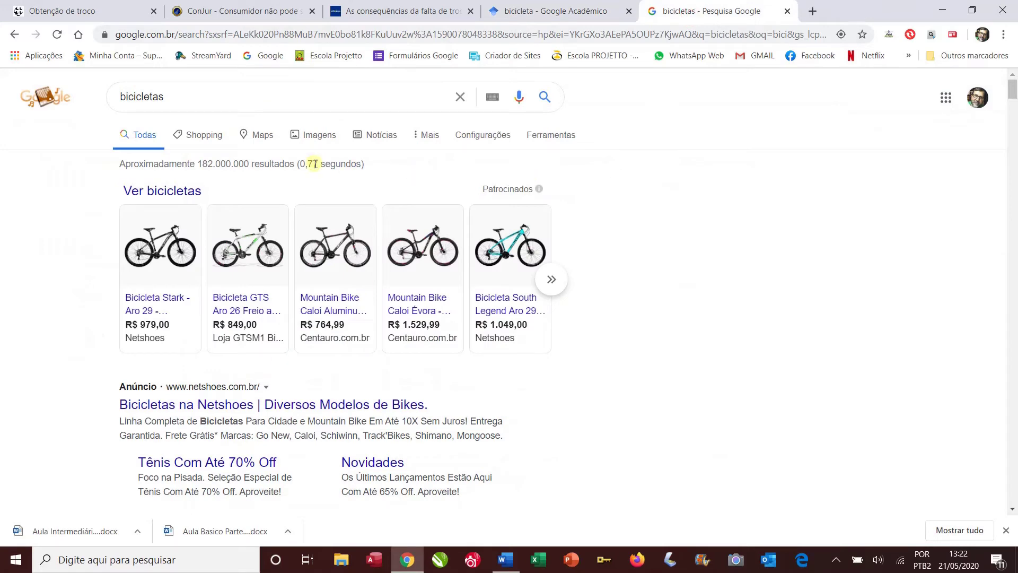
{"action": "scroll", "coordinate": [278, 389], "scroll_direction": "down", "scroll_amount": 15}
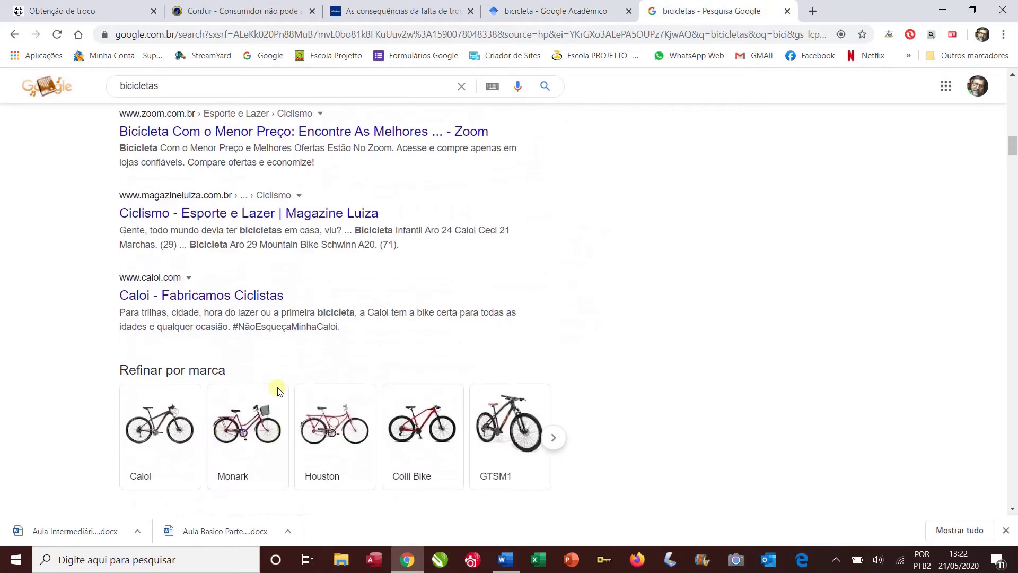
{"action": "scroll", "coordinate": [278, 391], "scroll_direction": "down", "scroll_amount": 5}
{"action": "scroll", "coordinate": [278, 391], "scroll_direction": "down", "scroll_amount": 15}
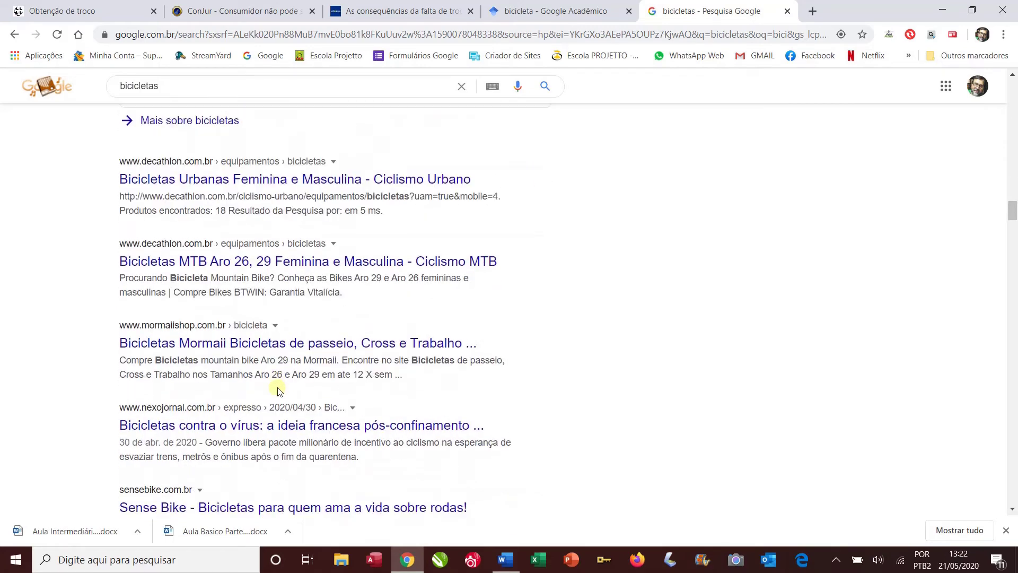
{"action": "scroll", "coordinate": [272, 425], "scroll_direction": "down", "scroll_amount": 6}
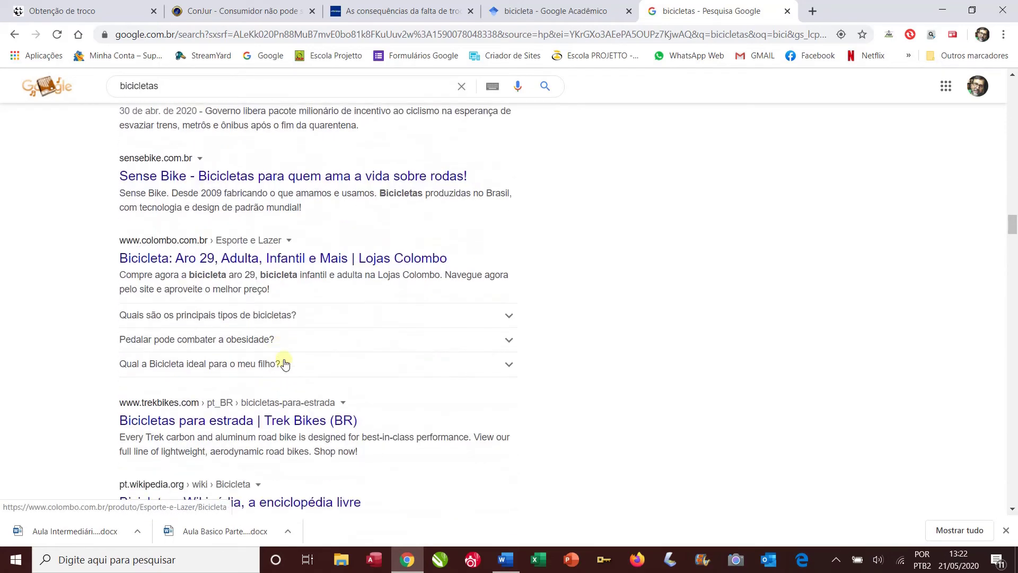
{"action": "scroll", "coordinate": [317, 291], "scroll_direction": "down", "scroll_amount": 2}
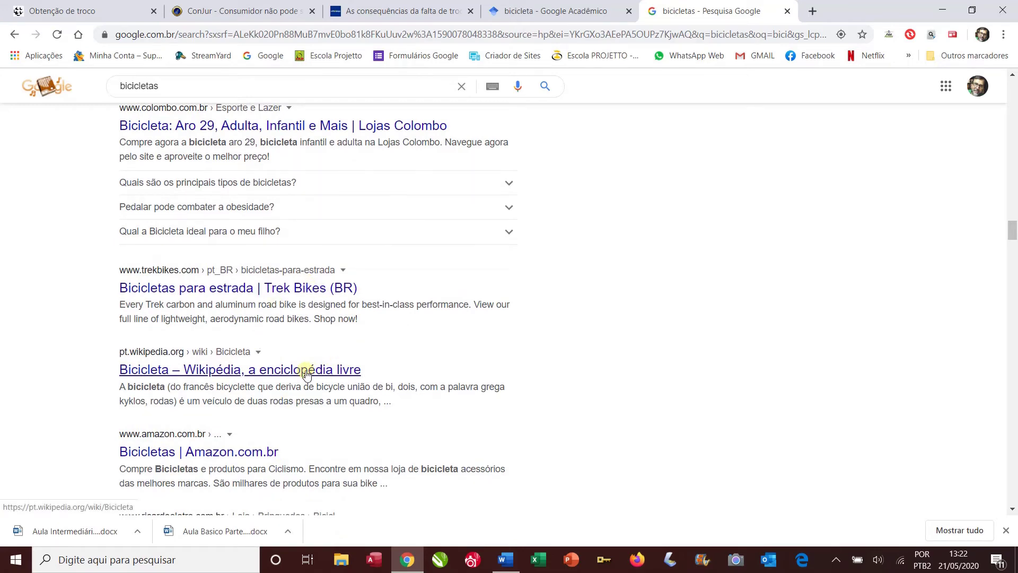
{"action": "scroll", "coordinate": [300, 322], "scroll_direction": "down", "scroll_amount": 6}
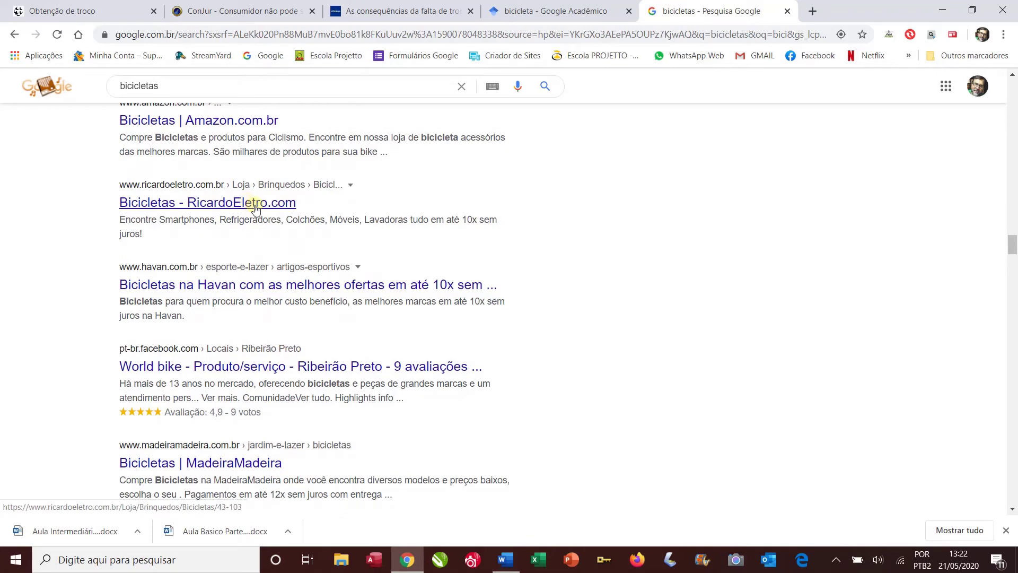
{"action": "scroll", "coordinate": [339, 266], "scroll_direction": "down", "scroll_amount": 1}
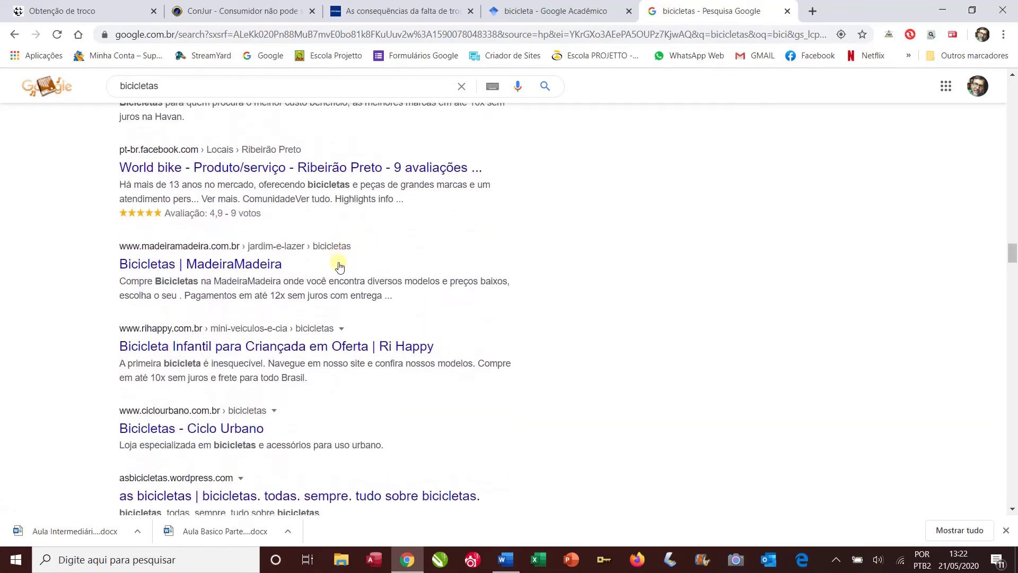
{"action": "scroll", "coordinate": [340, 265], "scroll_direction": "up", "scroll_amount": 20}
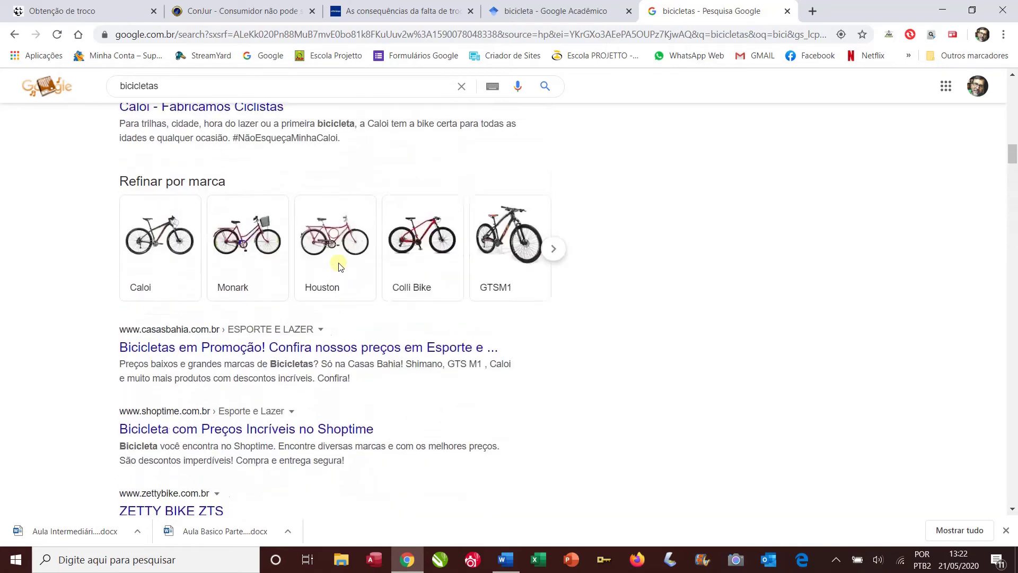
{"action": "scroll", "coordinate": [339, 266], "scroll_direction": "up", "scroll_amount": 10}
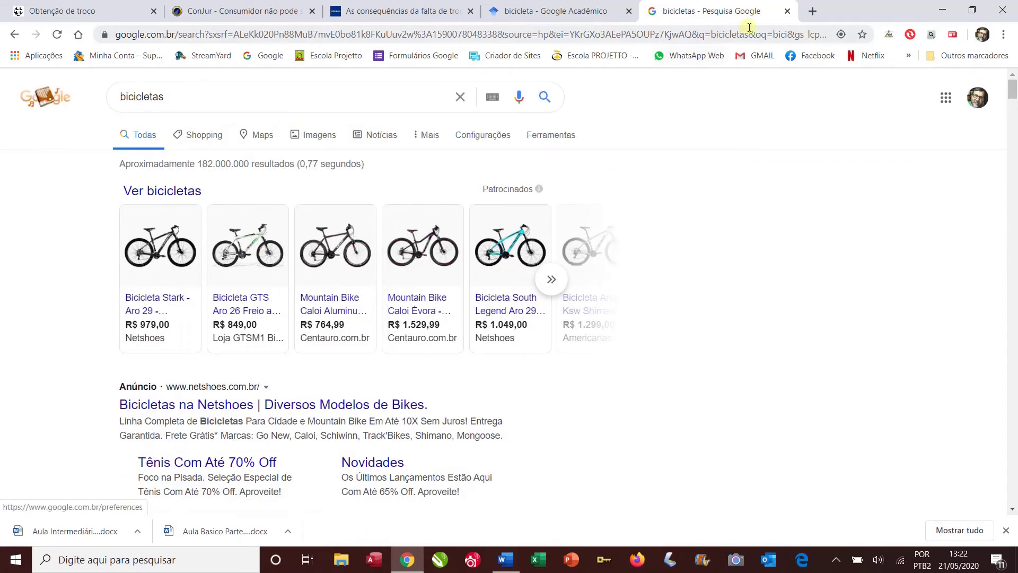
{"action": "left_click", "coordinate": [789, 11]}
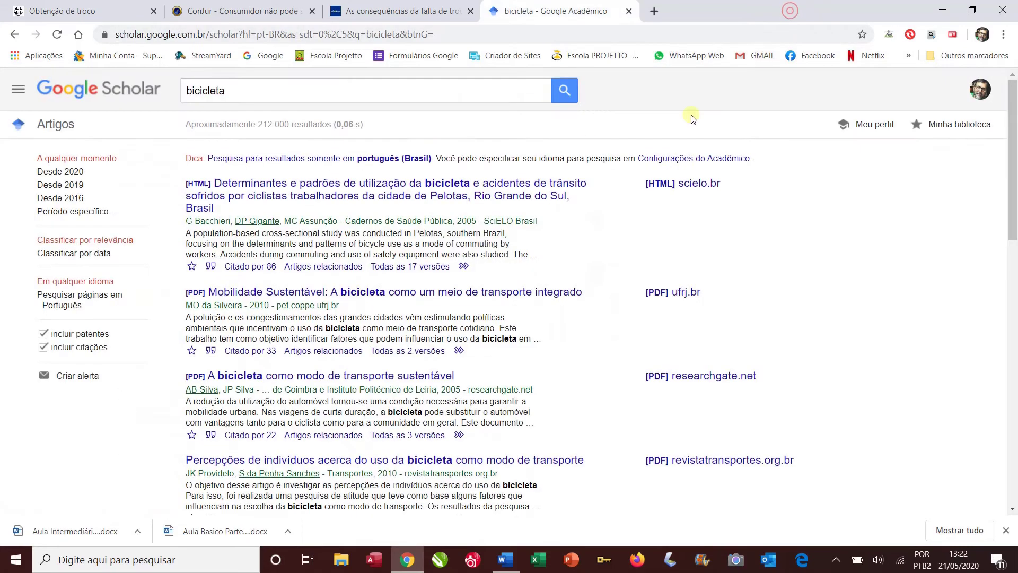
Clear the term bicicleta from the Google Scholar search and submit it empty to reset the results.
{"action": "left_click", "coordinate": [244, 93]}
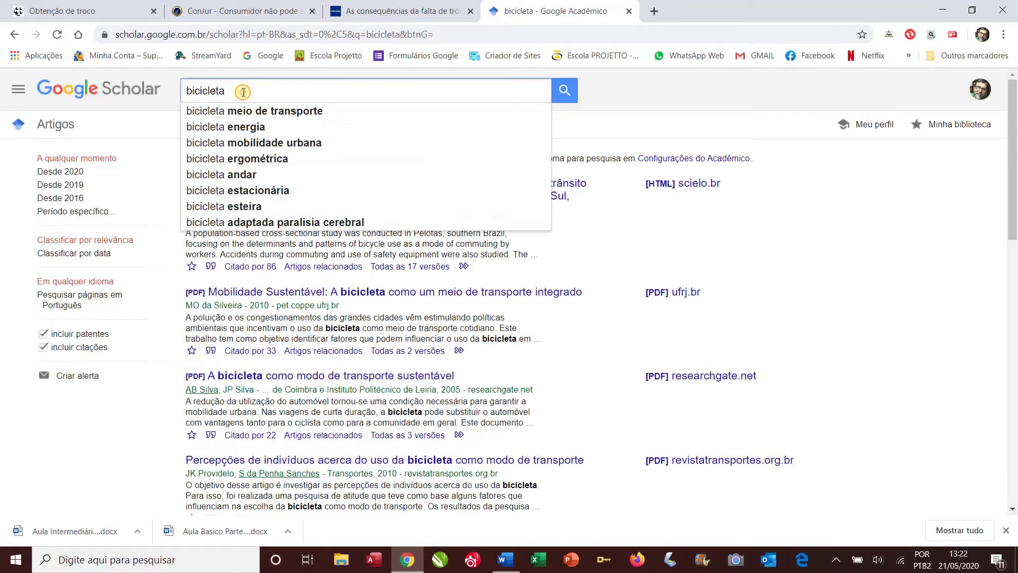
{"action": "key", "text": "BackSpace"}
{"action": "key", "text": "BackSpace"}
{"action": "key", "text": "BackSpace"}
{"action": "key", "text": "BackSpace"}
{"action": "key", "text": "BackSpace"}
{"action": "key", "text": "BackSpace"}
{"action": "key", "text": "BackSpace"}
{"action": "key", "text": "BackSpace"}
{"action": "key", "text": "BackSpace"}
{"action": "key", "text": "Return"}
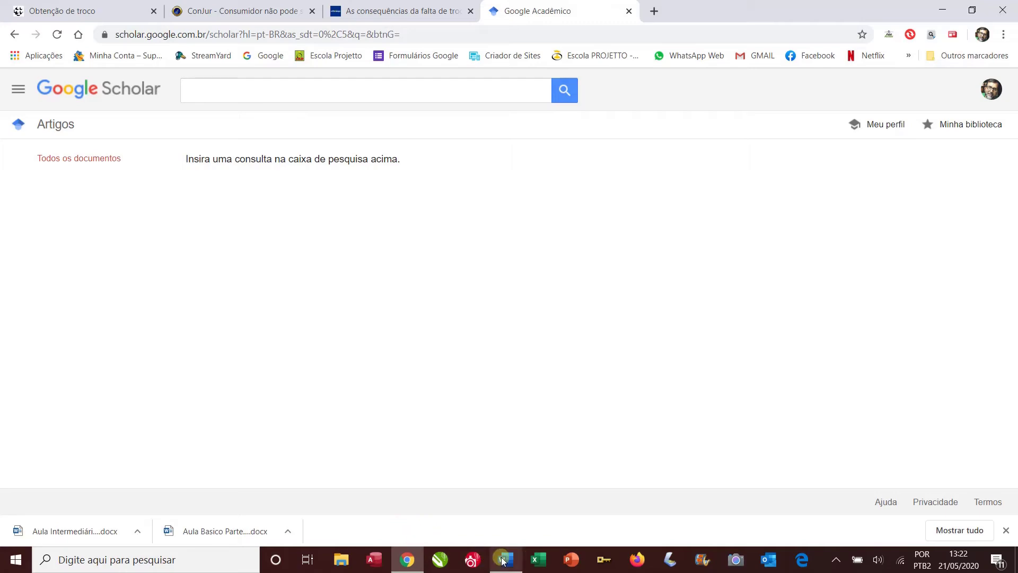
Switch to the Word report to review the Banco Central quotation on entesouramento, and return to Google Scholar in Chrome.
{"action": "mouse_move", "coordinate": [502, 561]}
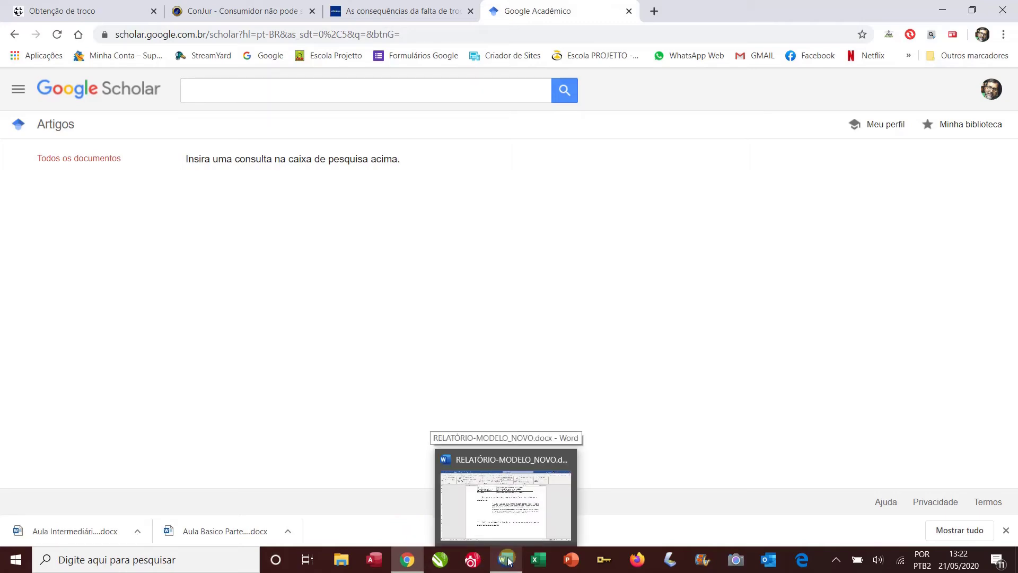
{"action": "left_click", "coordinate": [507, 561]}
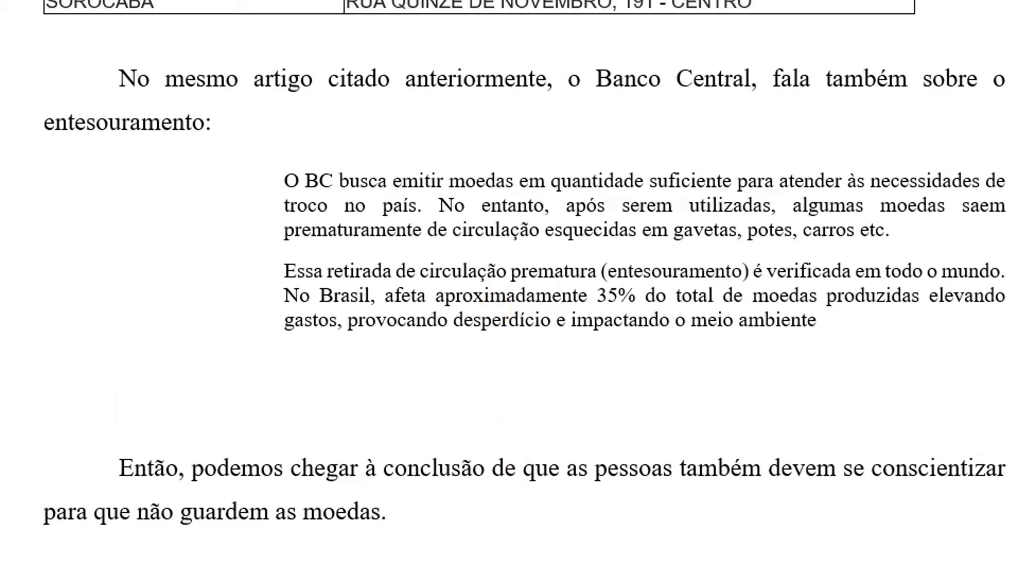
{"action": "left_click", "coordinate": [295, 568]}
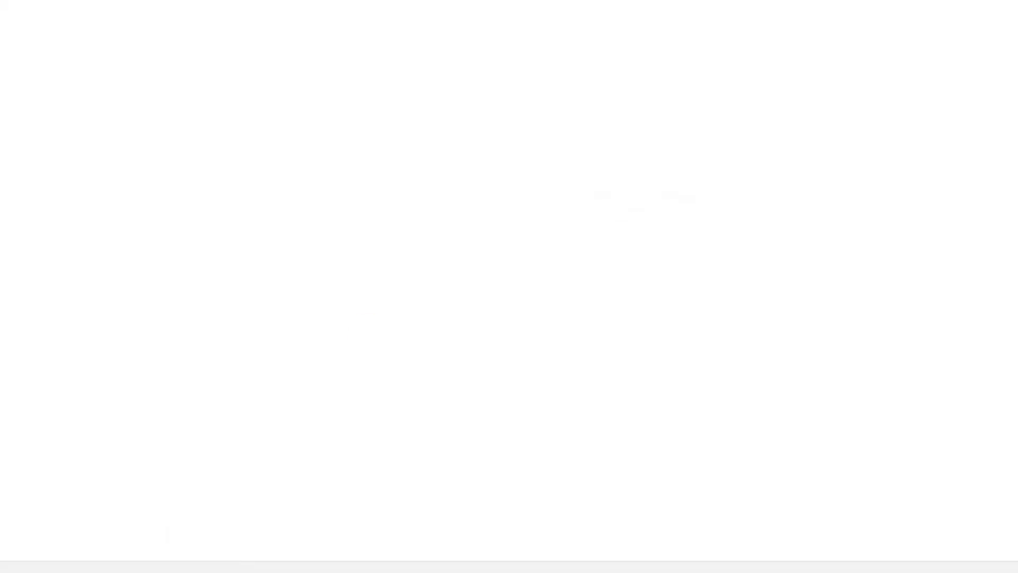
Search Google Scholar for banco central brasileiro troco.
{"action": "type", "text": "banco cen"}
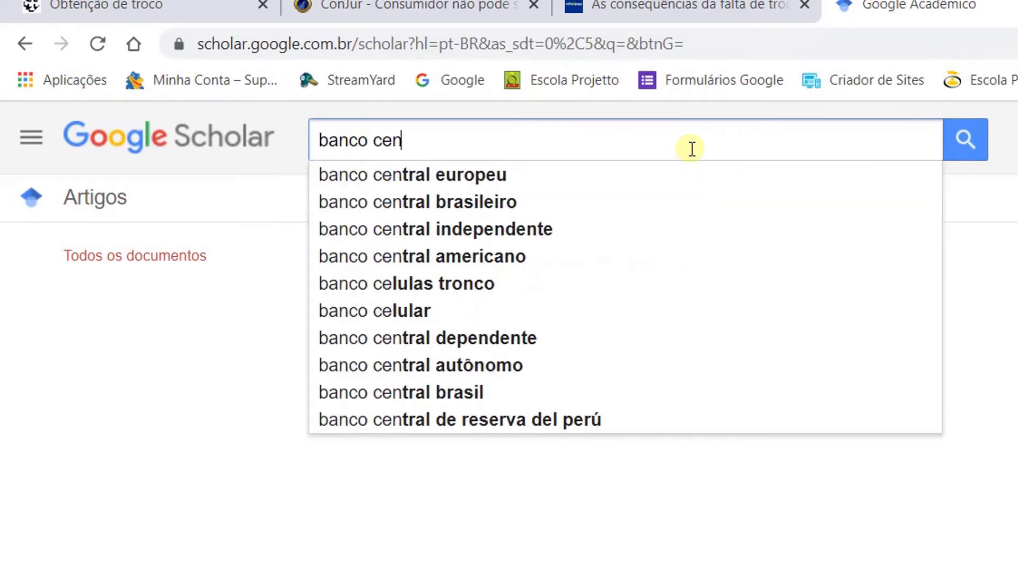
{"action": "type", "text": "tral"}
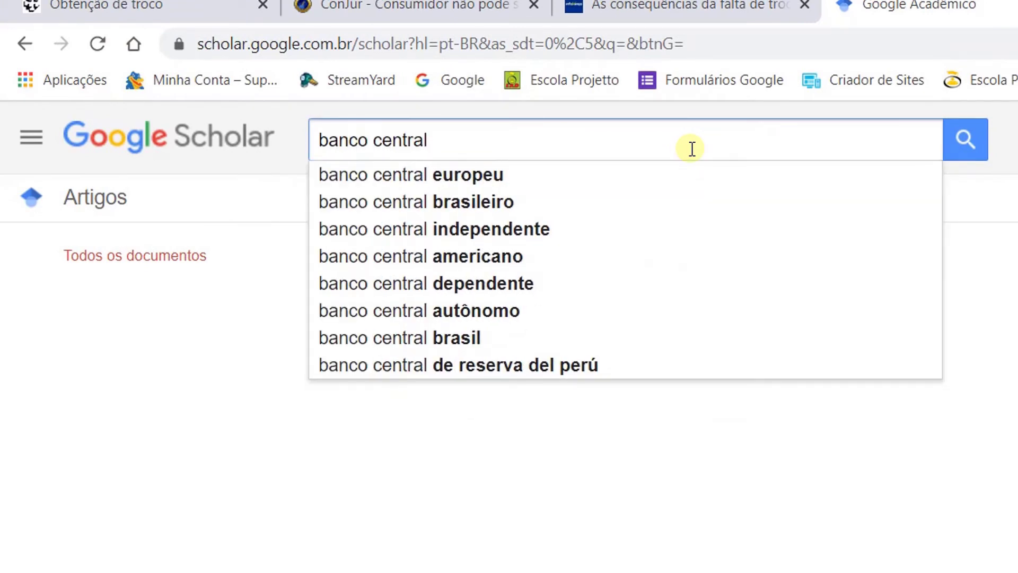
{"action": "type", "text": " brasi"}
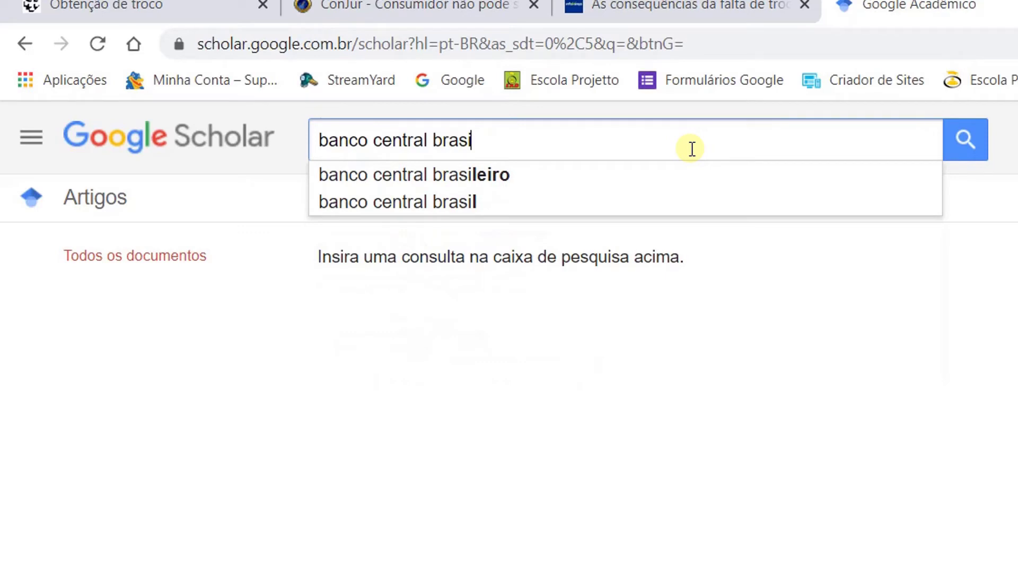
{"action": "type", "text": "leiro "}
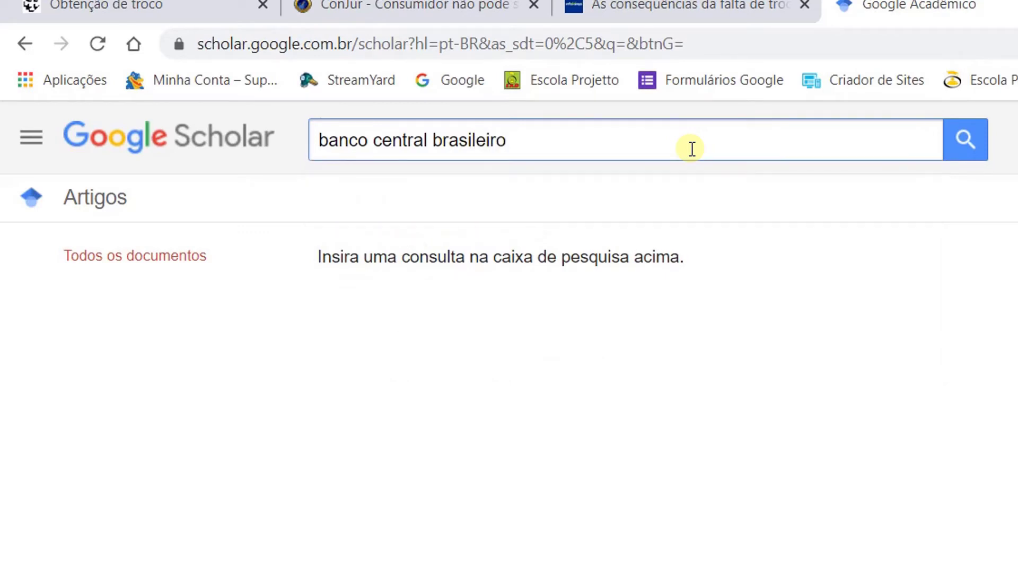
{"action": "type", "text": "toco"}
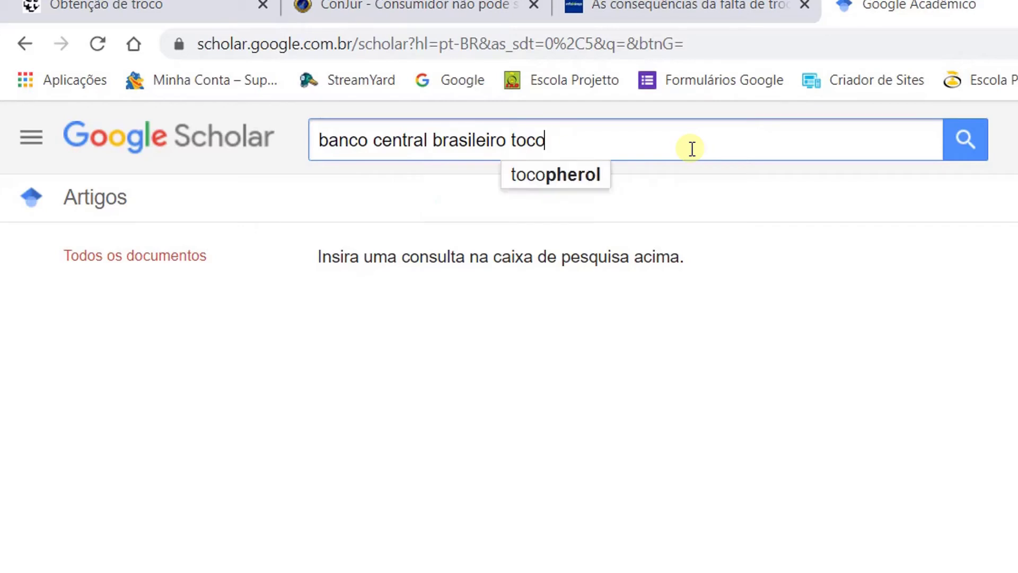
{"action": "key", "text": "BackSpace"}
{"action": "key", "text": "BackSpace"}
{"action": "key", "text": "BackSpace"}
{"action": "type", "text": "ro"}
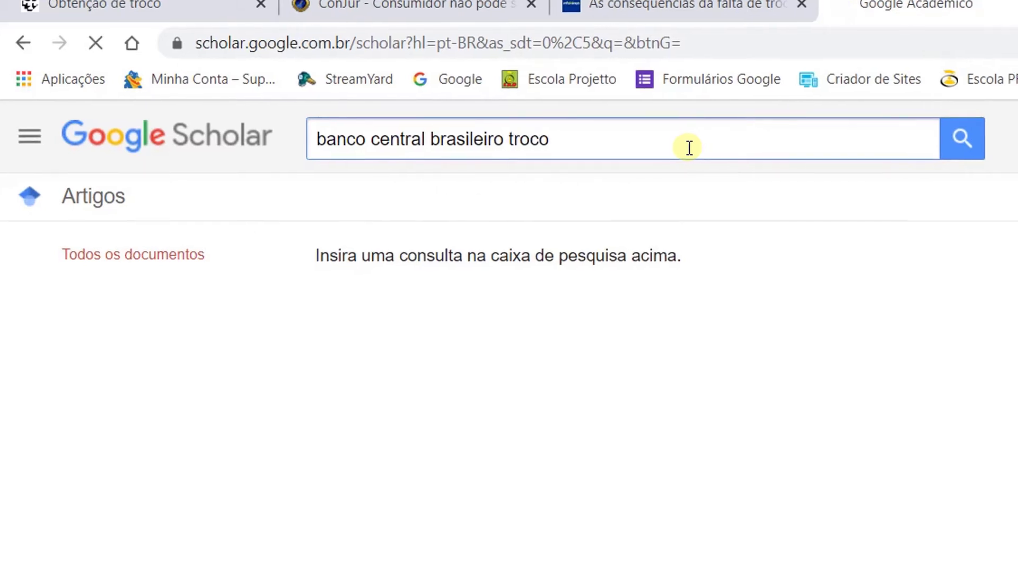
{"action": "key", "text": "Return"}
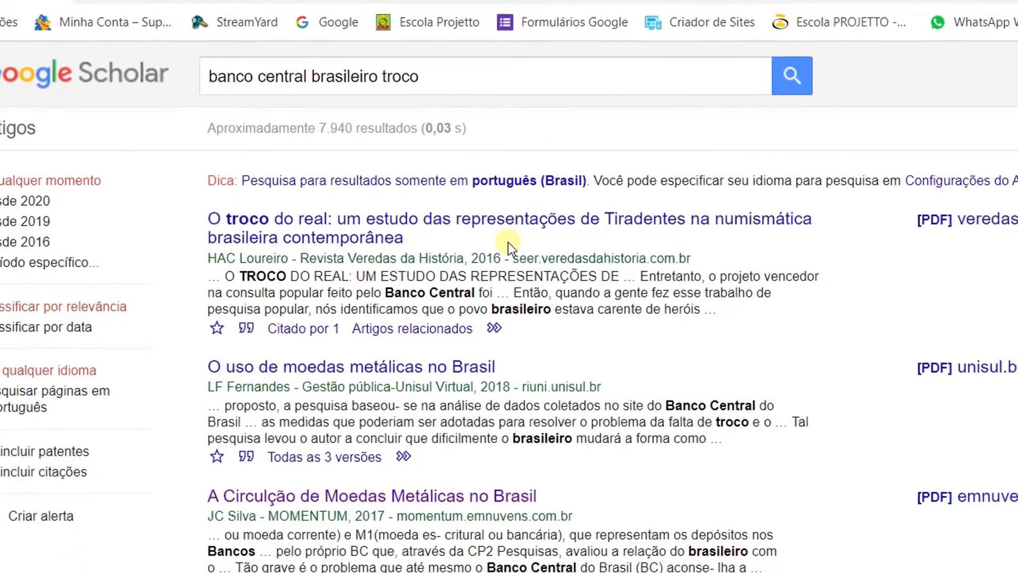
Look through the first page of article results down to the page numbers and return to the first entries.
{"action": "scroll", "coordinate": [446, 237], "scroll_direction": "down", "scroll_amount": 2}
{"action": "scroll", "coordinate": [447, 237], "scroll_direction": "down", "scroll_amount": 13}
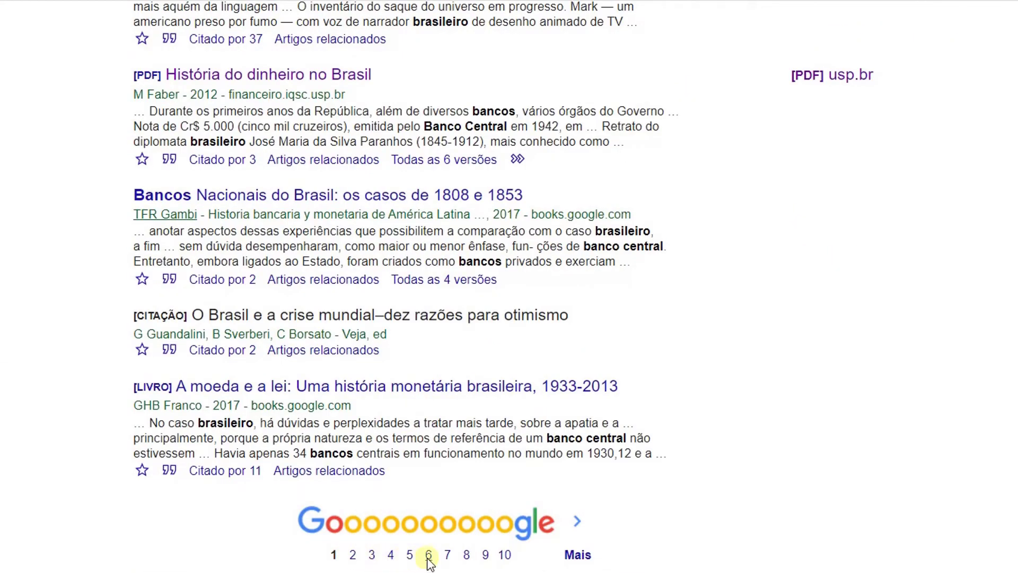
{"action": "scroll", "coordinate": [583, 172], "scroll_direction": "up", "scroll_amount": 2}
{"action": "scroll", "coordinate": [583, 172], "scroll_direction": "up", "scroll_amount": 15}
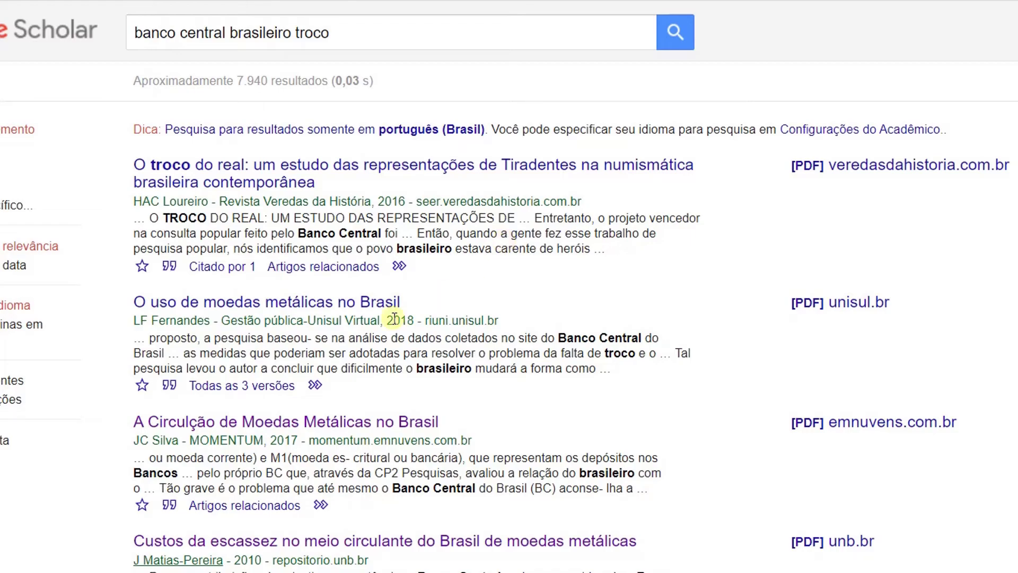
{"action": "scroll", "coordinate": [547, 243], "scroll_direction": "down", "scroll_amount": 2}
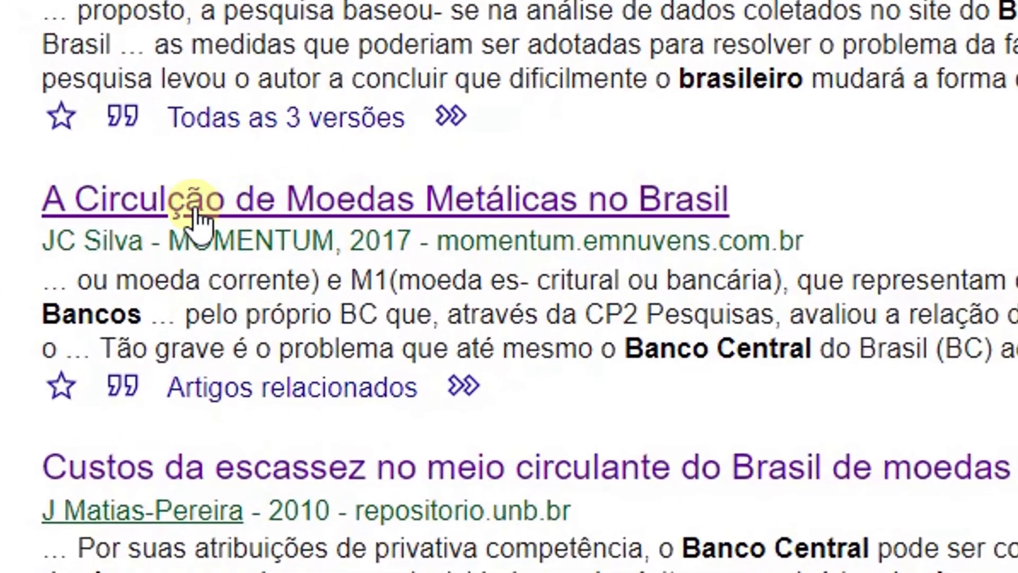
Open the result A Circulção de Moedas Metálicas no Brasil, examine its Momentum journal header, and go back to the results.
{"action": "left_click", "coordinate": [536, 202]}
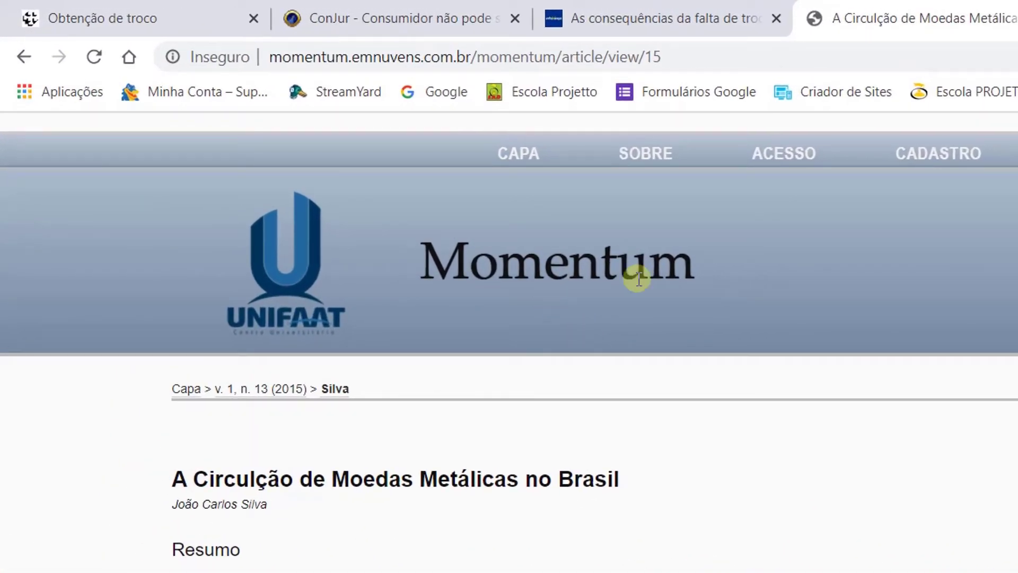
{"action": "left_click_drag", "start_coordinate": [684, 267], "coordinate": [419, 263]}
{"action": "left_click", "coordinate": [571, 398]}
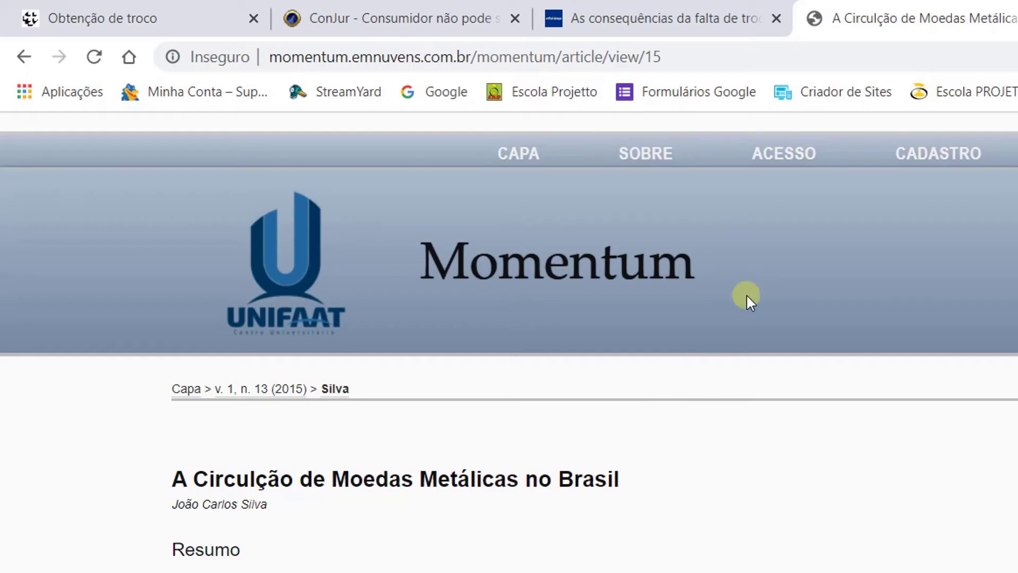
{"action": "left_click", "coordinate": [25, 57]}
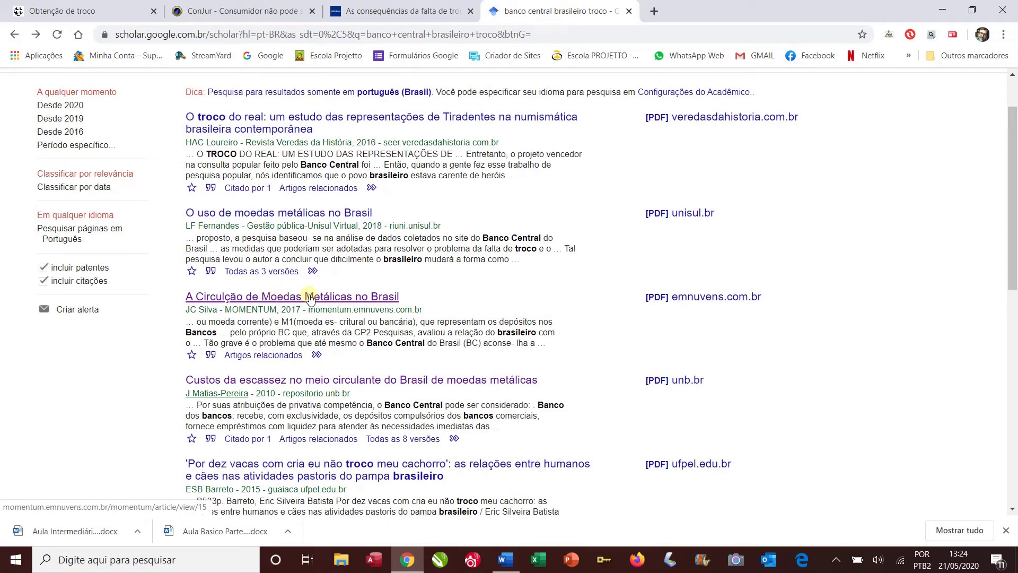
Reopen the article A Circulção de Moedas Metálicas no Brasil in a separate browser window and point out the Momentum journal name.
{"action": "left_click", "coordinate": [310, 297]}
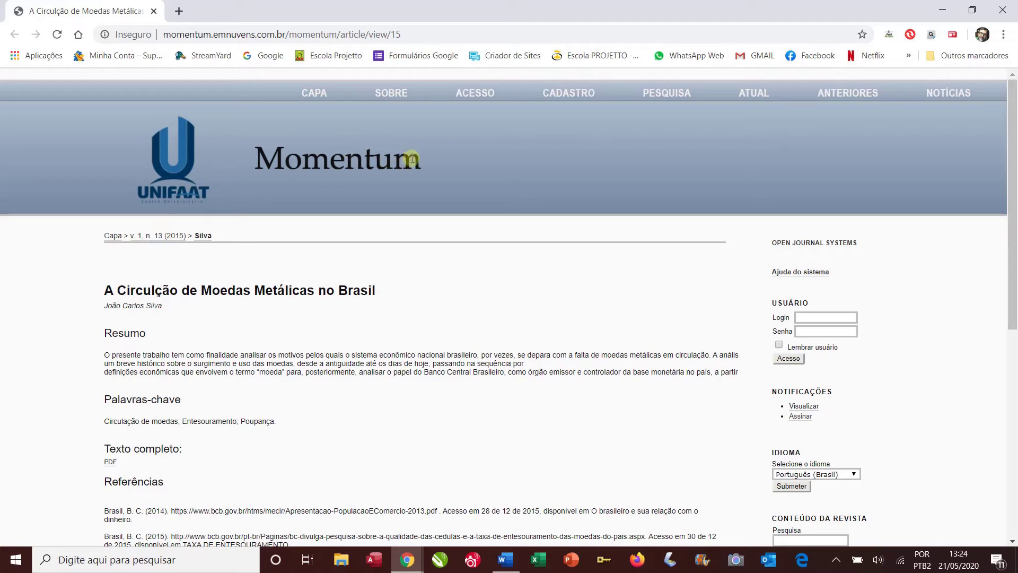
{"action": "left_click_drag", "start_coordinate": [384, 161], "coordinate": [330, 201]}
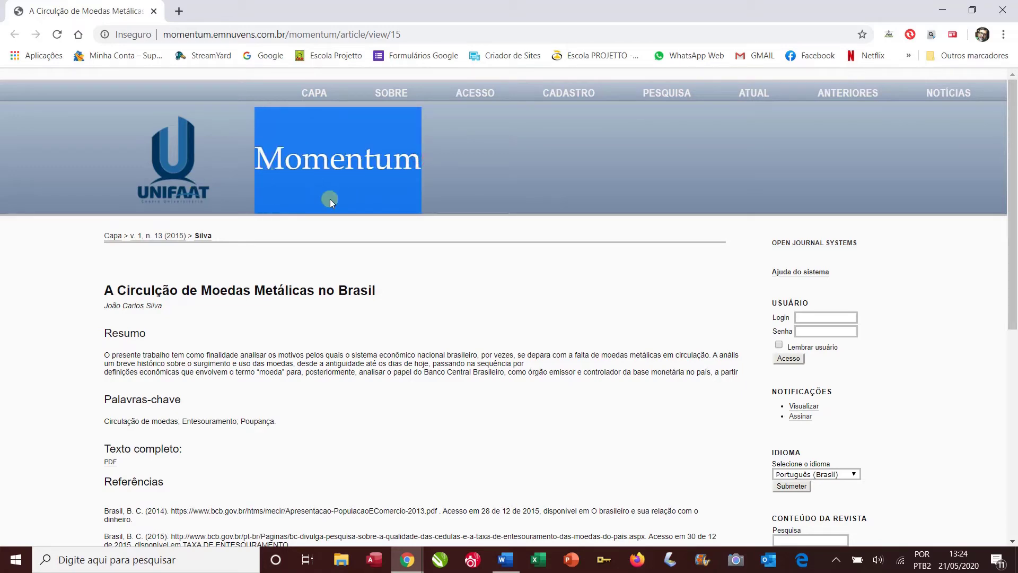
{"action": "left_click", "coordinate": [360, 175]}
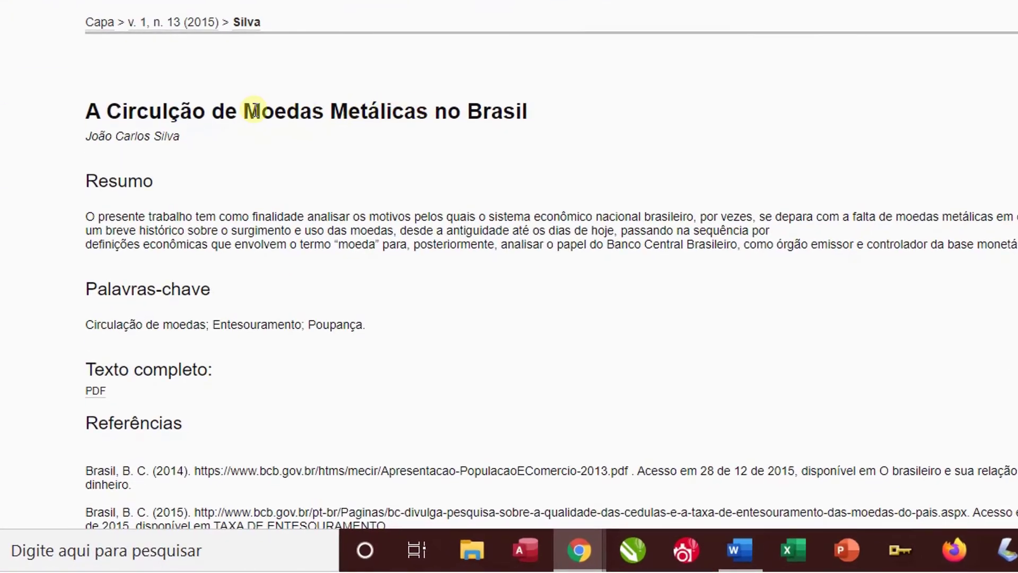
Switch to the Google Scholar results window to locate the article's entry, and return to the article window.
{"action": "mouse_move", "coordinate": [584, 548]}
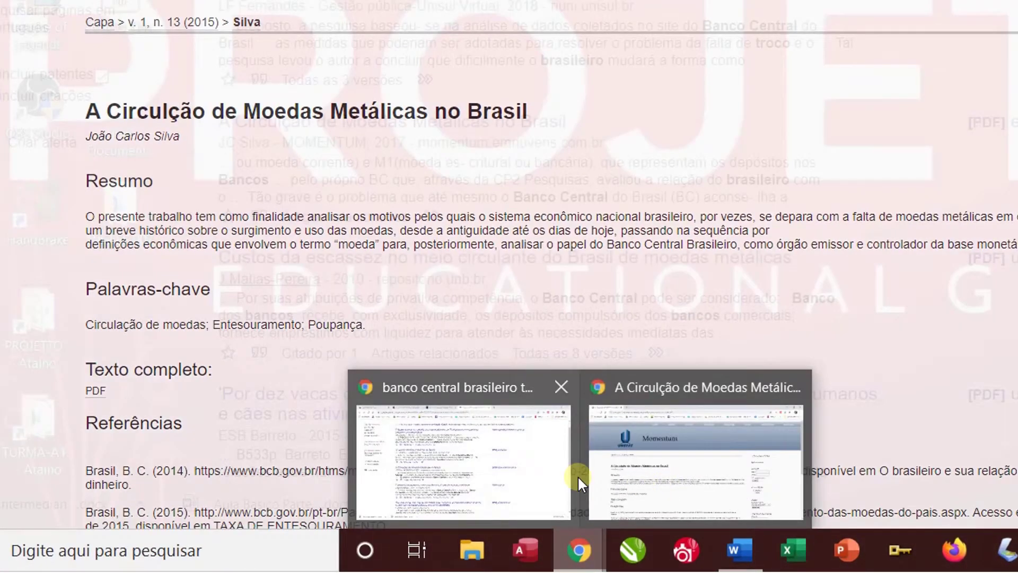
{"action": "left_click", "coordinate": [572, 471]}
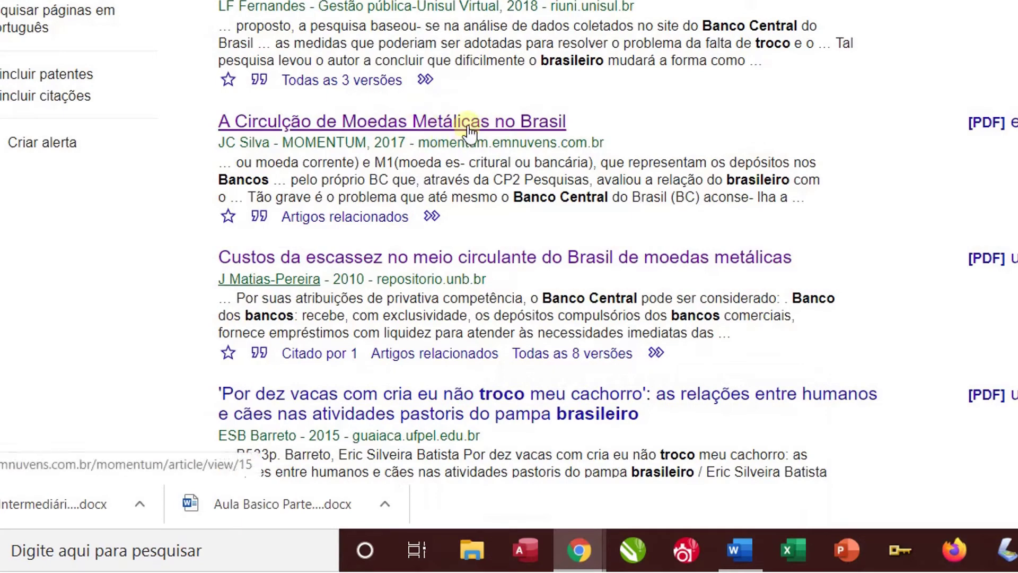
{"action": "mouse_move", "coordinate": [579, 550]}
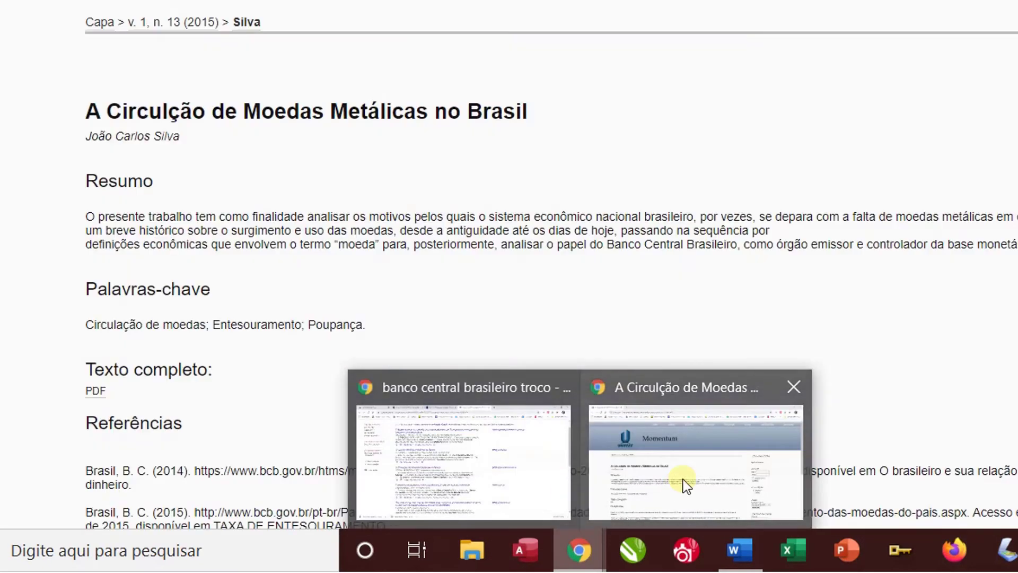
{"action": "left_click", "coordinate": [682, 478]}
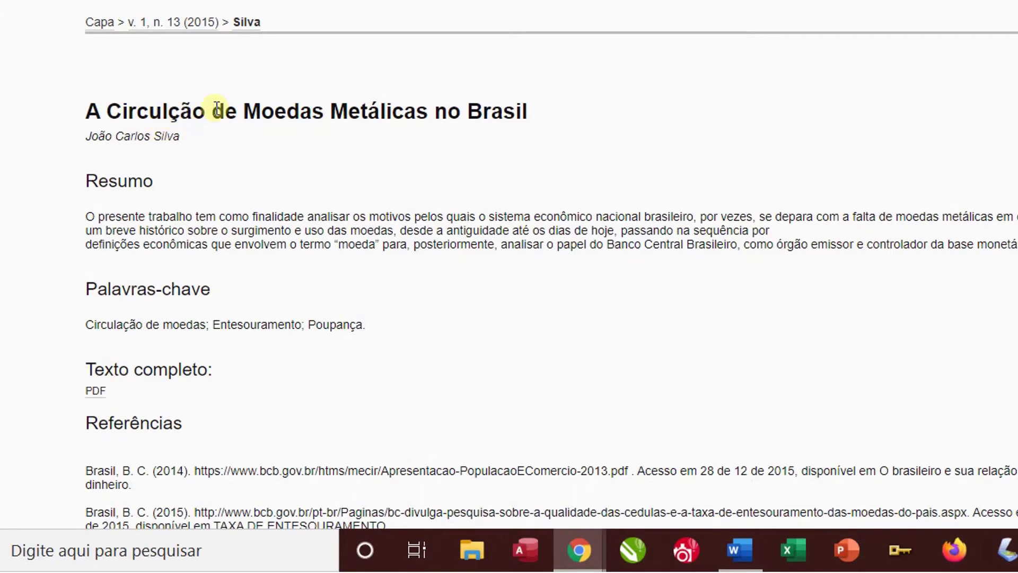
Review the article page's abstract, keywords, full-text link and reference list, and return to its title.
{"action": "scroll", "coordinate": [249, 104], "scroll_direction": "down", "scroll_amount": 1}
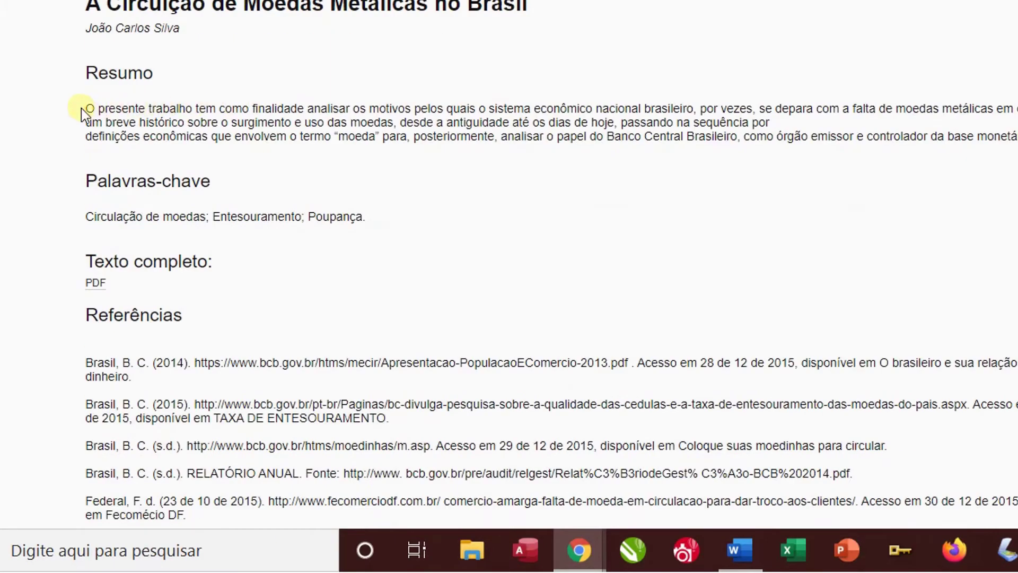
{"action": "left_click_drag", "start_coordinate": [91, 109], "coordinate": [301, 123]}
{"action": "scroll", "coordinate": [431, 167], "scroll_direction": "down", "scroll_amount": 4}
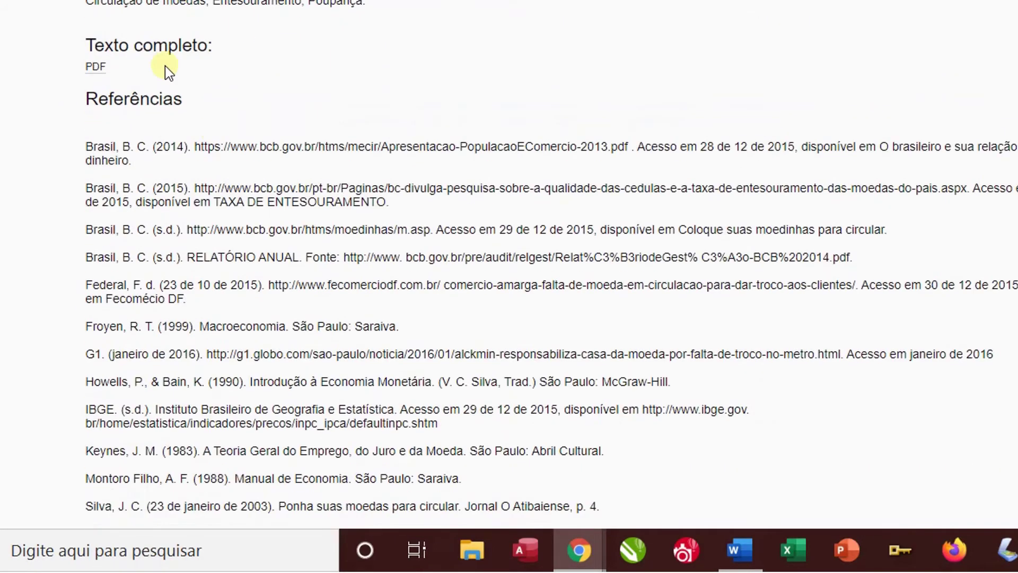
{"action": "scroll", "coordinate": [219, 164], "scroll_direction": "down", "scroll_amount": 4}
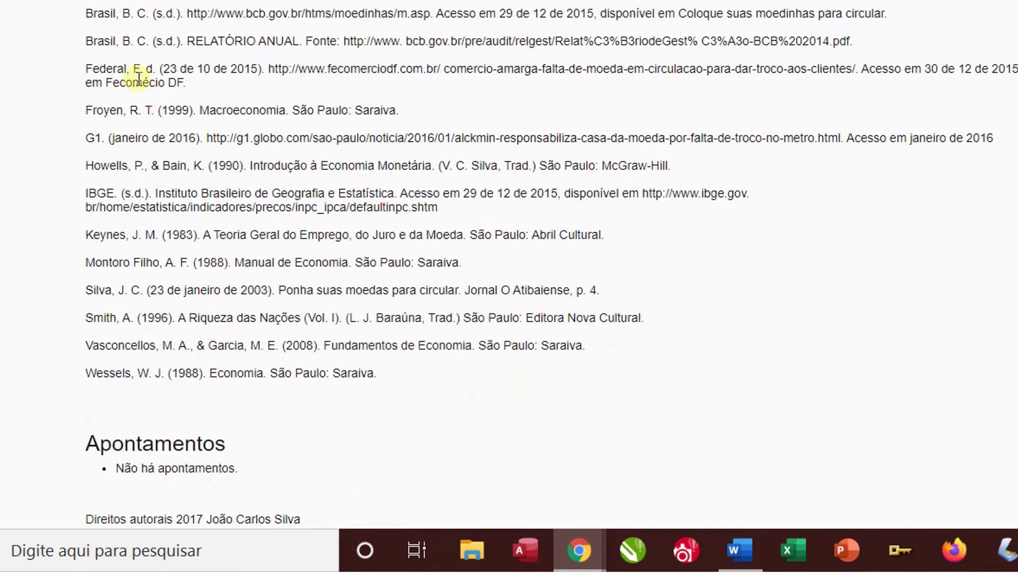
{"action": "left_click_drag", "start_coordinate": [86, 11], "coordinate": [421, 377]}
{"action": "left_click", "coordinate": [588, 255]}
{"action": "scroll", "coordinate": [527, 171], "scroll_direction": "up", "scroll_amount": 10}
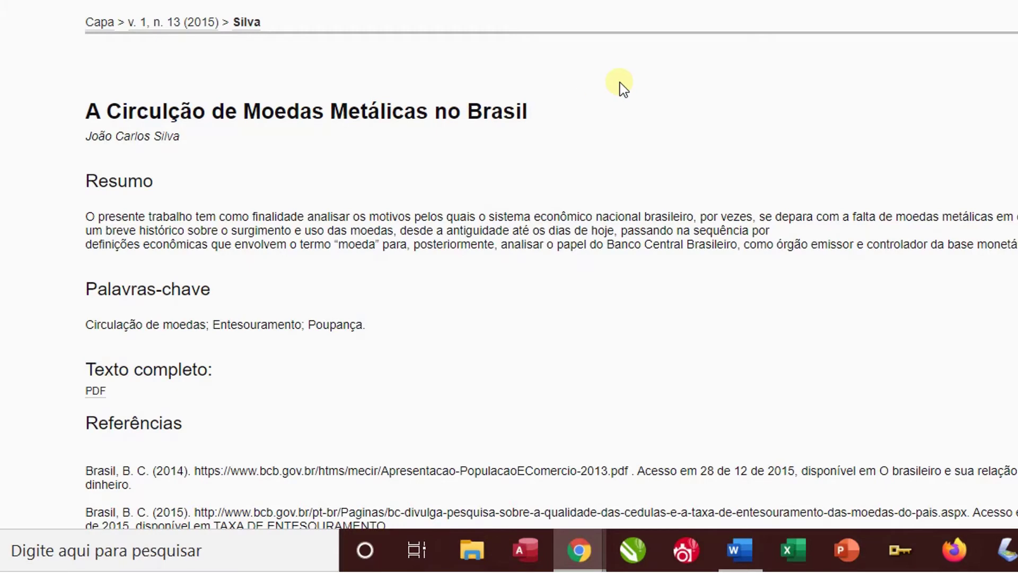
Open the article's full-text PDF.
{"action": "scroll", "coordinate": [623, 87], "scroll_direction": "down", "scroll_amount": 2}
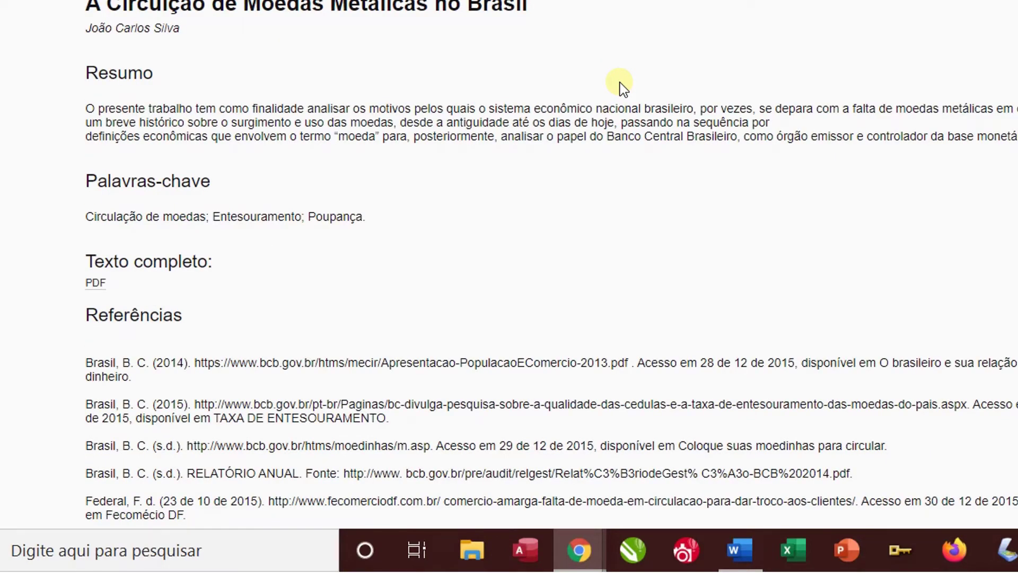
{"action": "scroll", "coordinate": [631, 84], "scroll_direction": "down", "scroll_amount": 2}
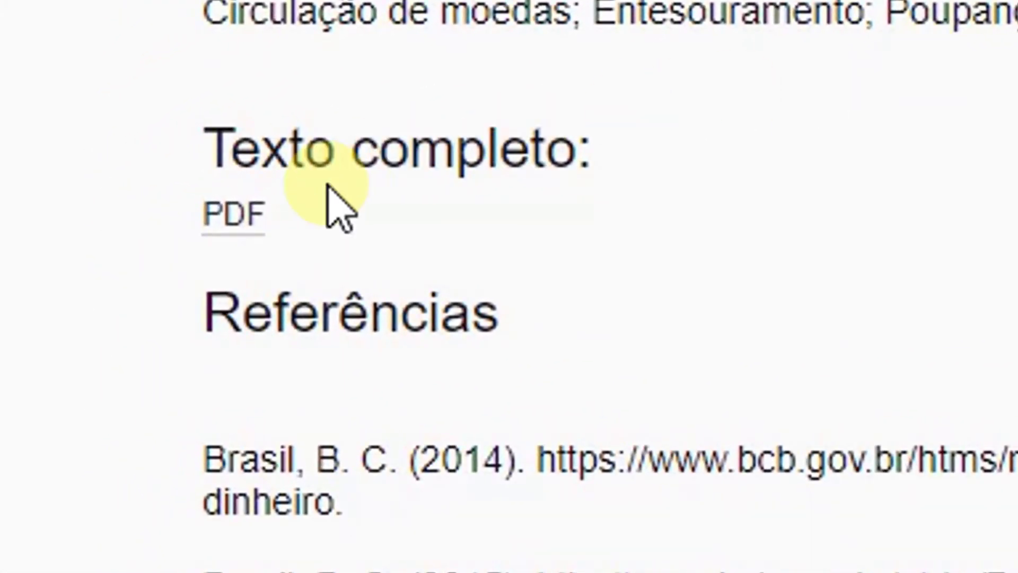
{"action": "left_click", "coordinate": [234, 226]}
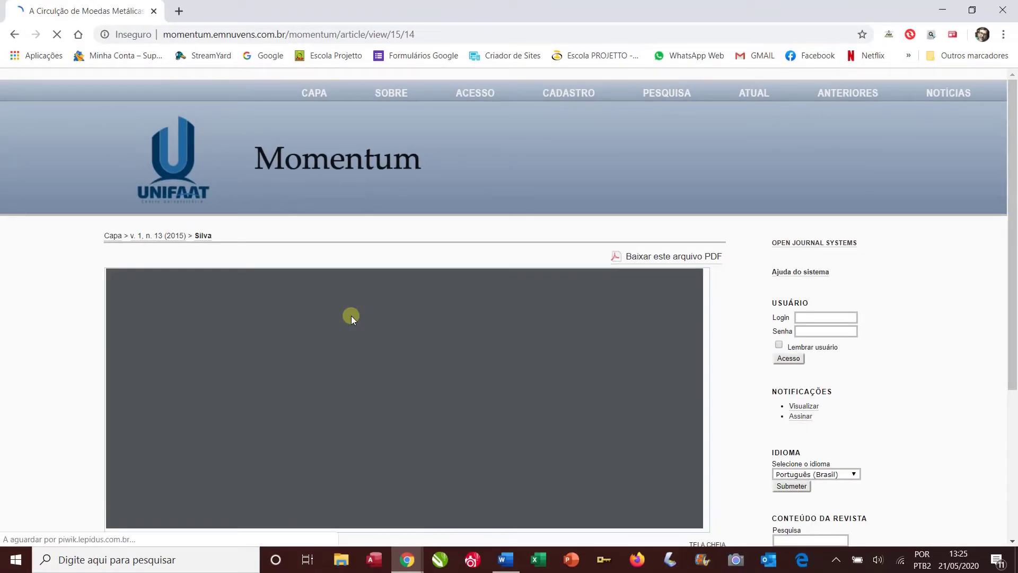
Review the article's PDF from the abstract through page 14 and mark the paragraph starting "Em termos nacionais".
{"action": "scroll", "coordinate": [394, 338], "scroll_direction": "down", "scroll_amount": 1}
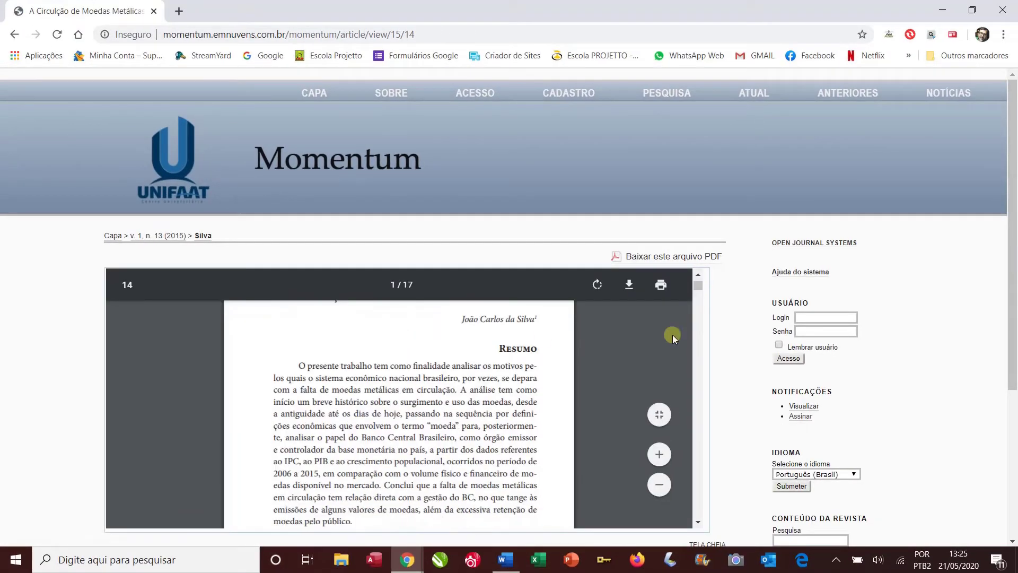
{"action": "scroll", "coordinate": [722, 334], "scroll_direction": "down", "scroll_amount": 2}
{"action": "scroll", "coordinate": [402, 272], "scroll_direction": "down", "scroll_amount": 1}
{"action": "scroll", "coordinate": [401, 271], "scroll_direction": "down", "scroll_amount": 4}
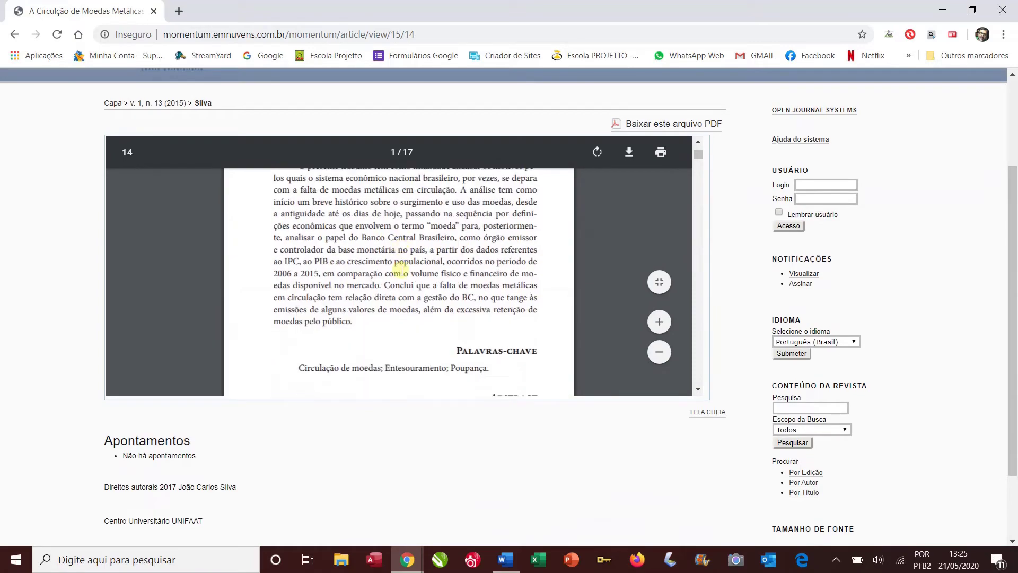
{"action": "scroll", "coordinate": [402, 271], "scroll_direction": "up", "scroll_amount": 6}
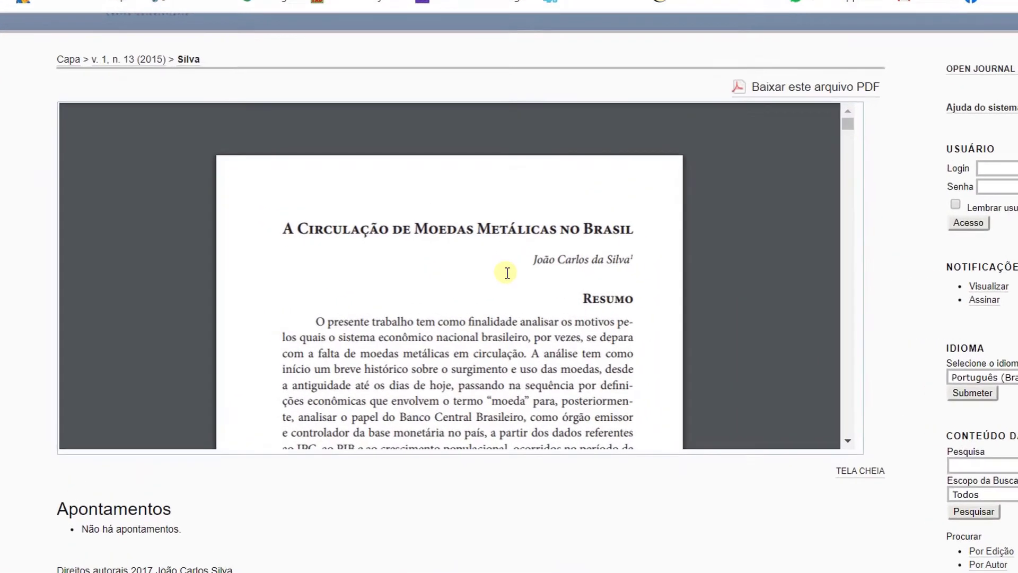
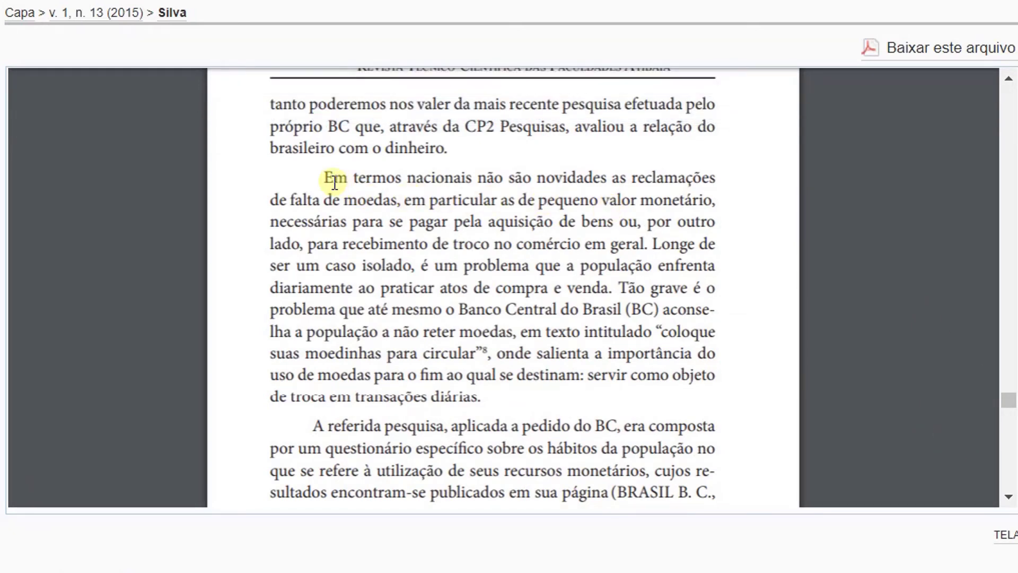
{"action": "left_click_drag", "start_coordinate": [324, 178], "coordinate": [484, 393]}
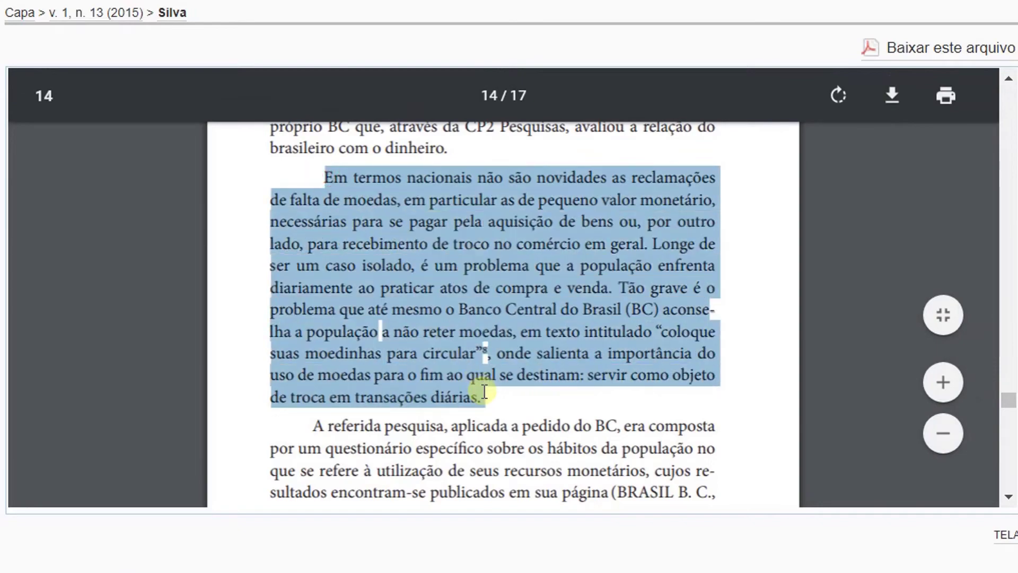
{"action": "left_click", "coordinate": [632, 259]}
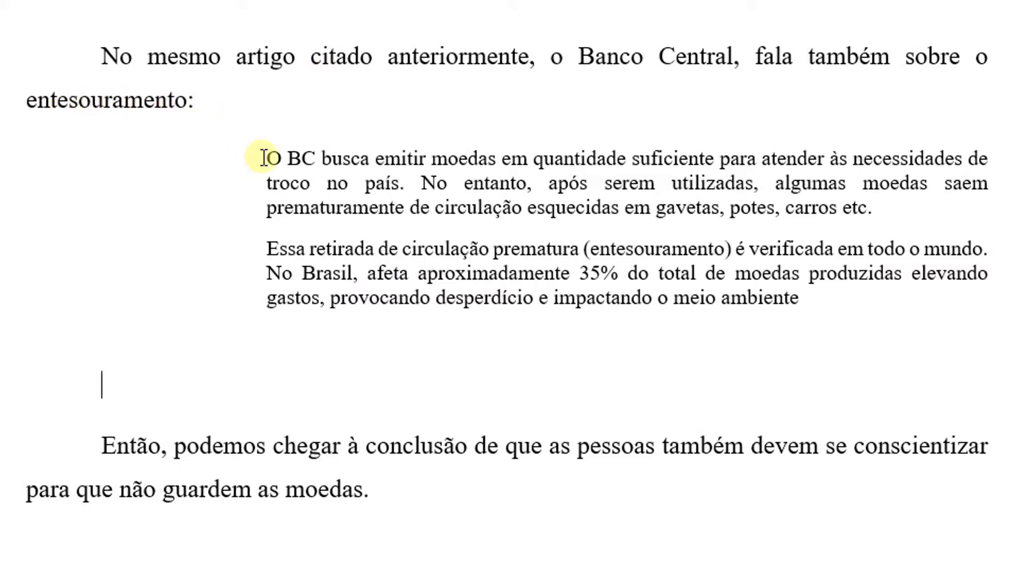
Examine the indented Banco Central quotation on entesouramento in the Word report, and return to the article PDF in Chrome.
{"action": "left_click_drag", "start_coordinate": [266, 158], "coordinate": [809, 297]}
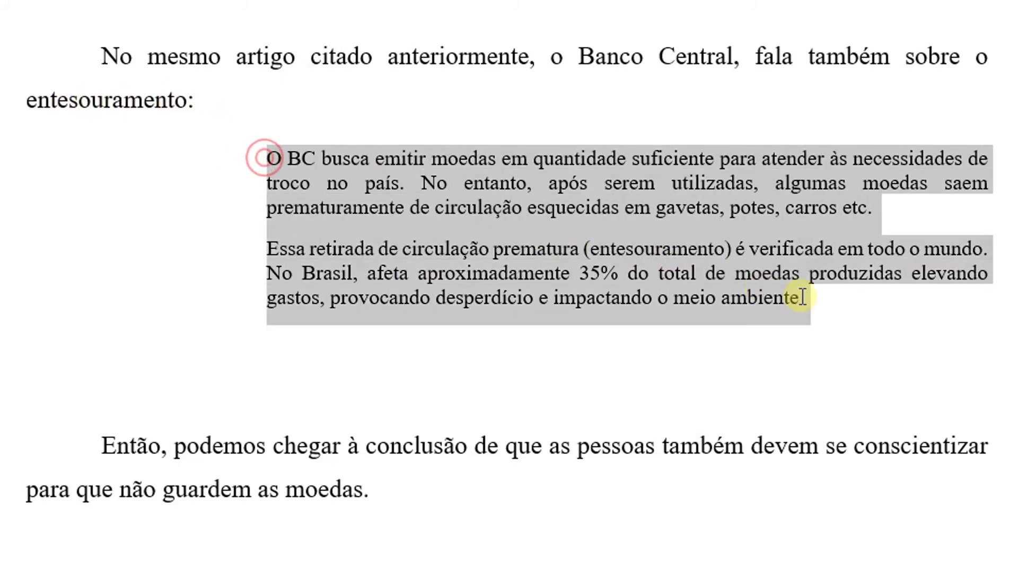
{"action": "left_click", "coordinate": [656, 218]}
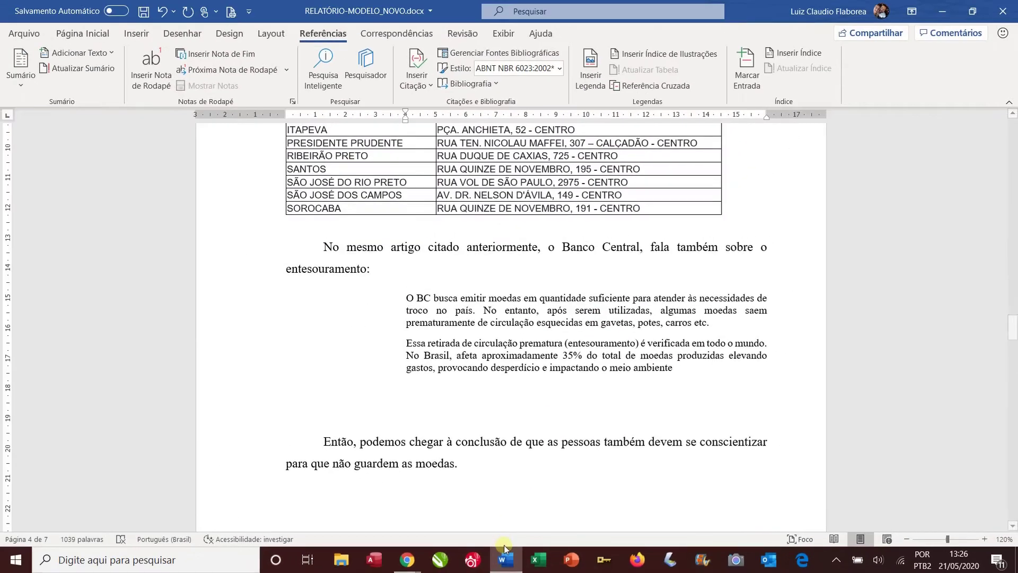
{"action": "mouse_move", "coordinate": [414, 557]}
{"action": "left_click", "coordinate": [491, 516]}
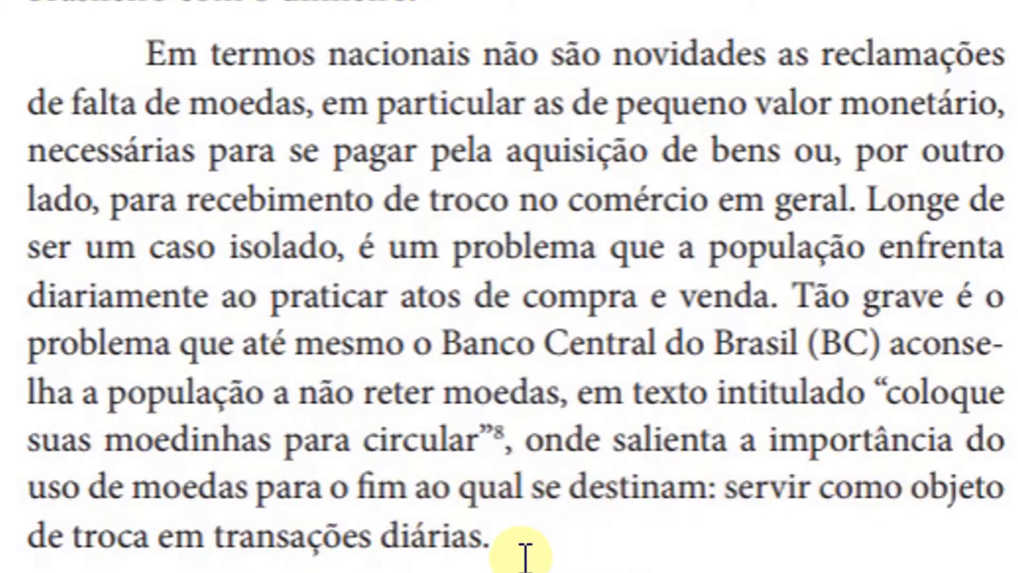
Copy the page 14 paragraph starting "Em termos nacionais" and paste it as text only below the block quotation in the Word report.
{"action": "left_click_drag", "start_coordinate": [507, 554], "coordinate": [148, 50]}
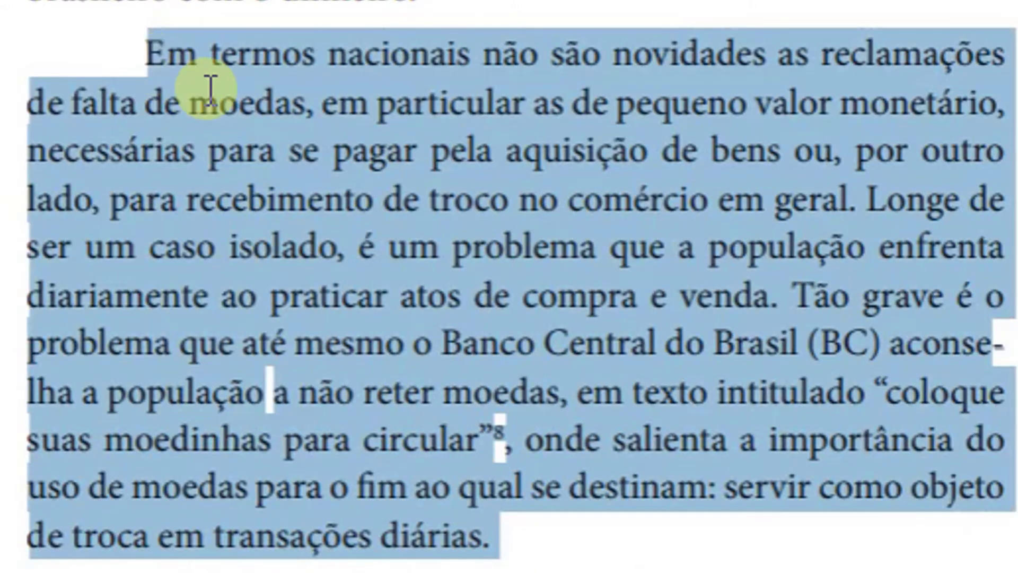
{"action": "right_click", "coordinate": [250, 98]}
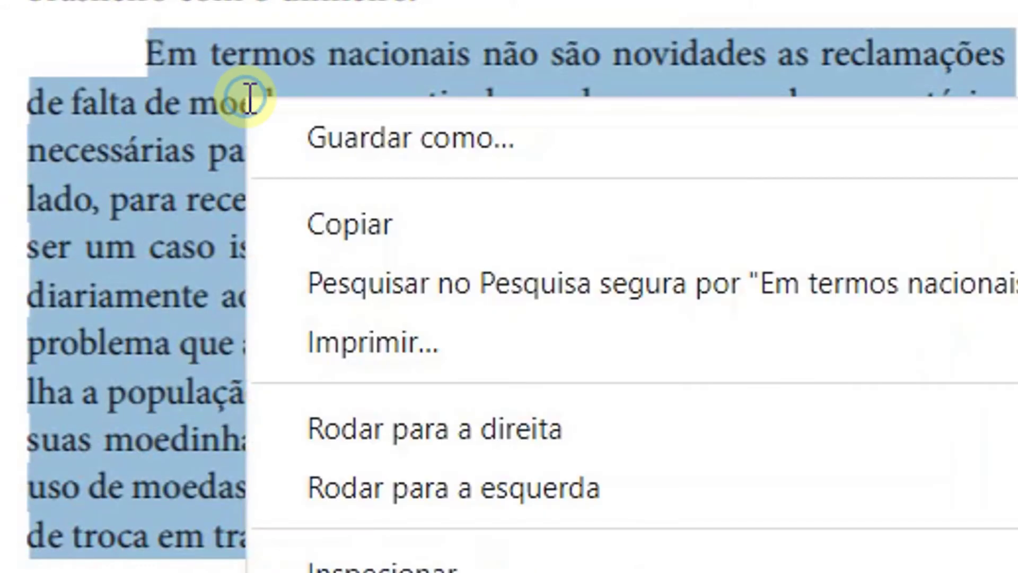
{"action": "left_click", "coordinate": [320, 227]}
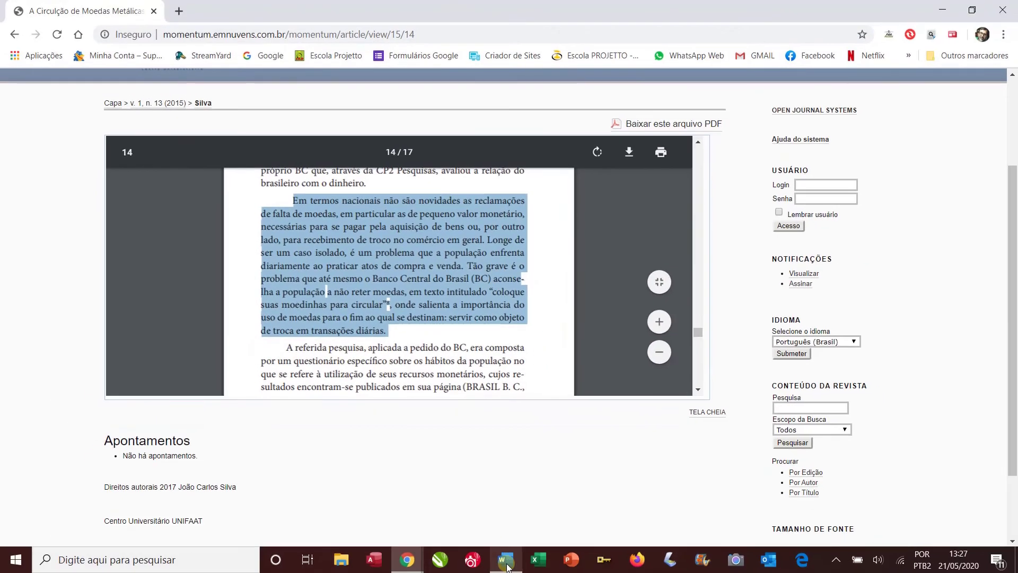
{"action": "left_click", "coordinate": [505, 559]}
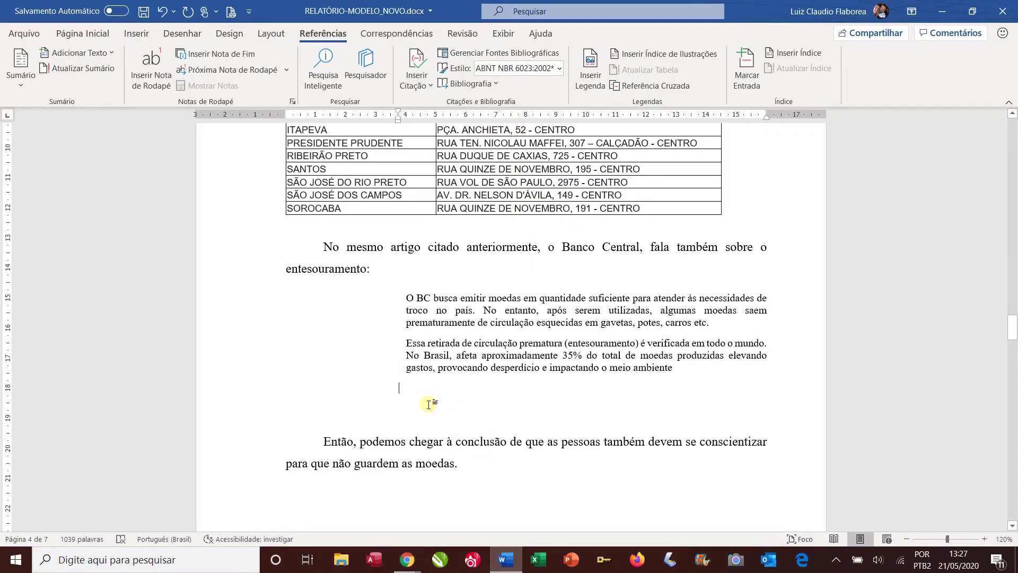
{"action": "left_click", "coordinate": [410, 418]}
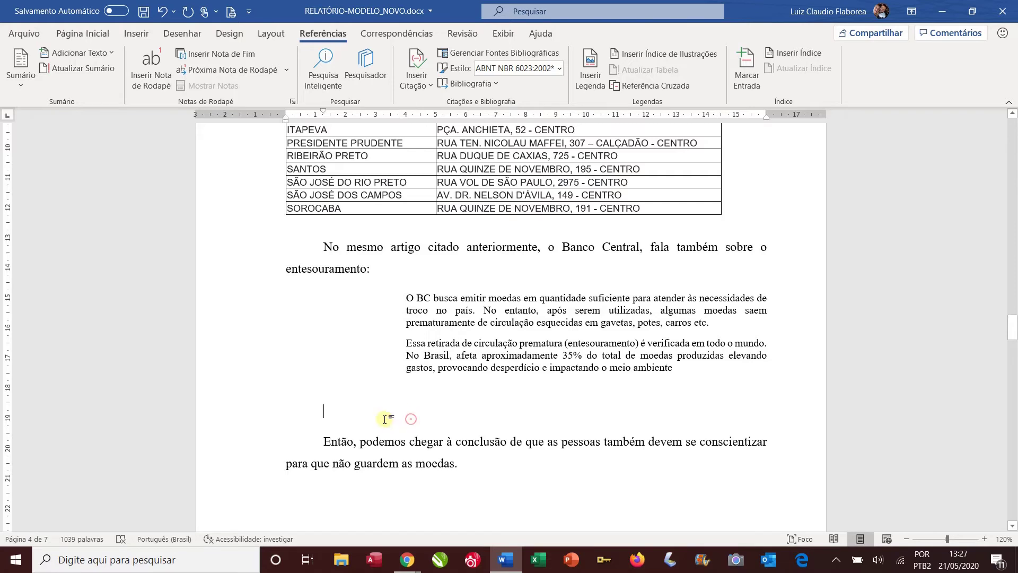
{"action": "right_click", "coordinate": [355, 413]}
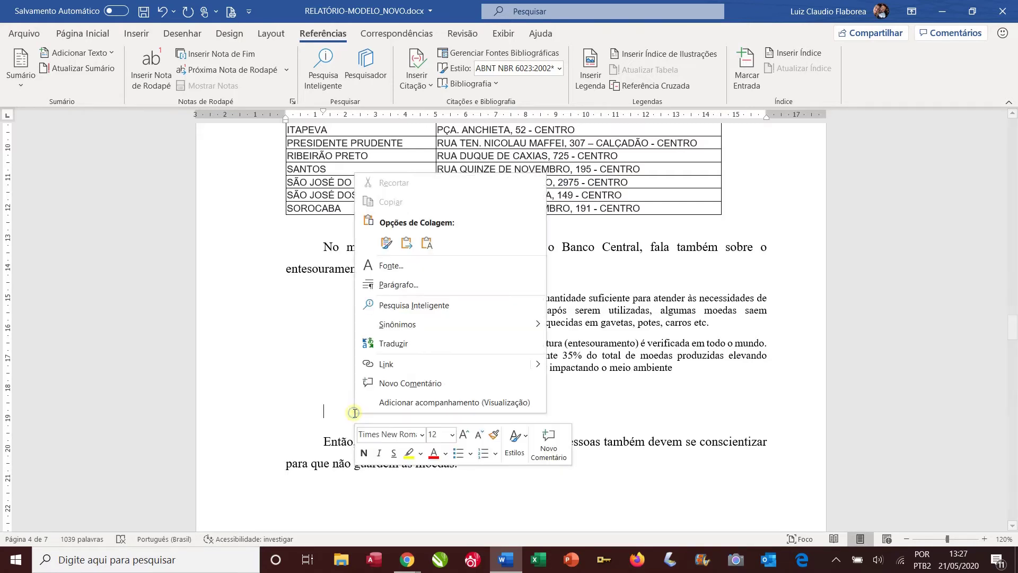
{"action": "left_click", "coordinate": [428, 243]}
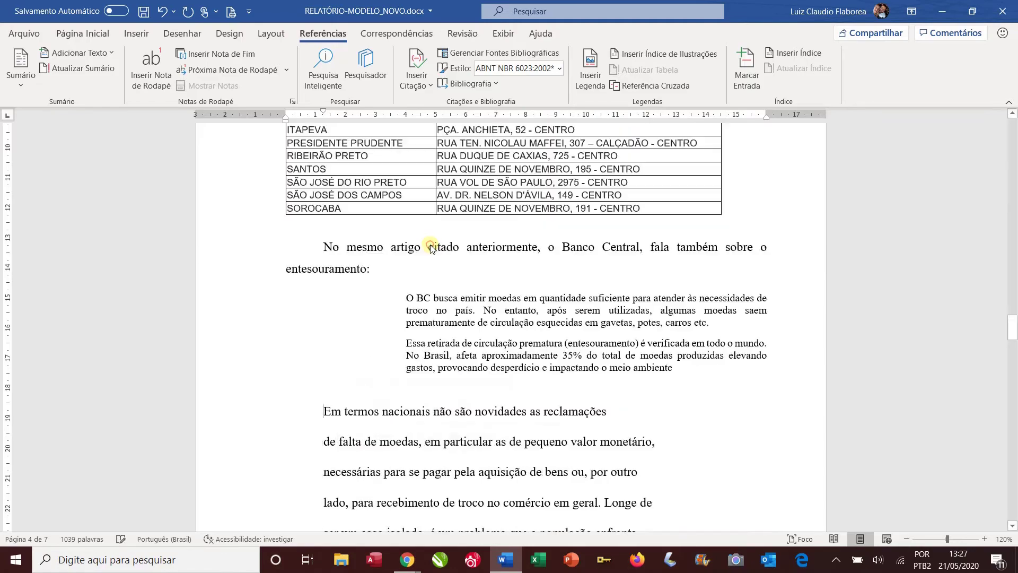
Join the broken lines of the pasted paragraph from "Em termos nacionais" through "suas moedinhas para circular".
{"action": "scroll", "coordinate": [431, 244], "scroll_direction": "up", "scroll_amount": 3}
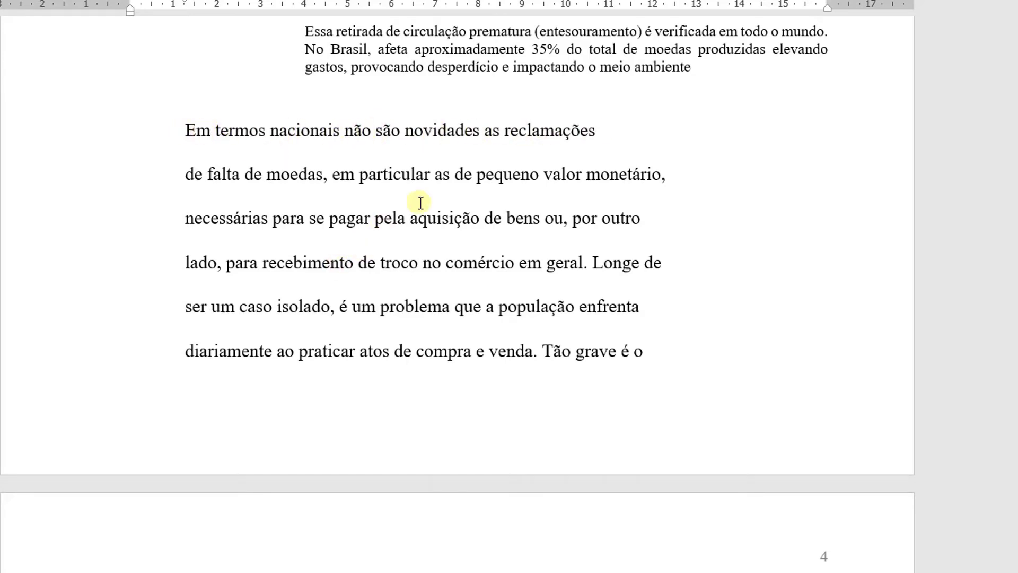
{"action": "left_click", "coordinate": [598, 130]}
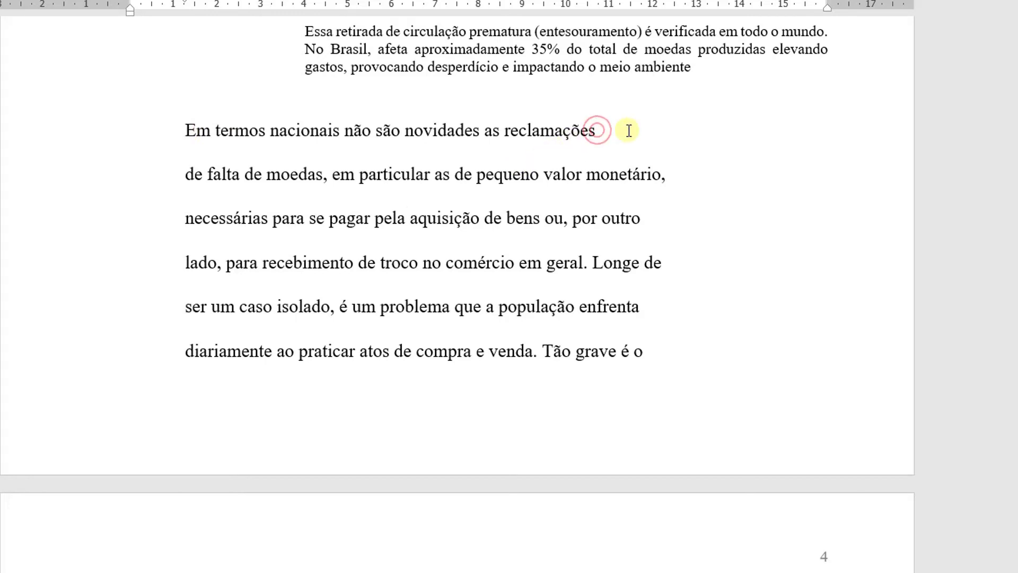
{"action": "key", "text": "Delete"}
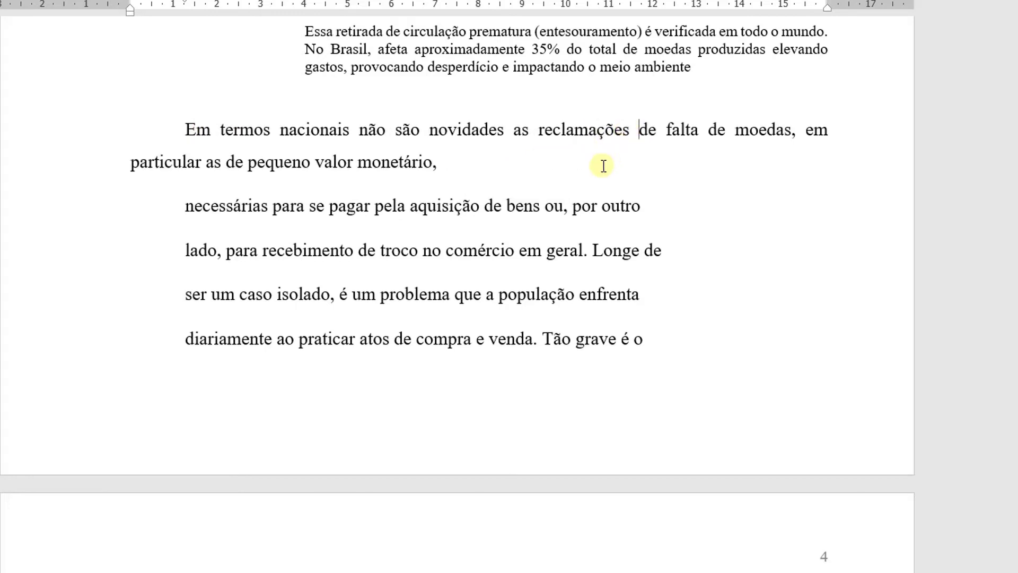
{"action": "key", "text": "Delete"}
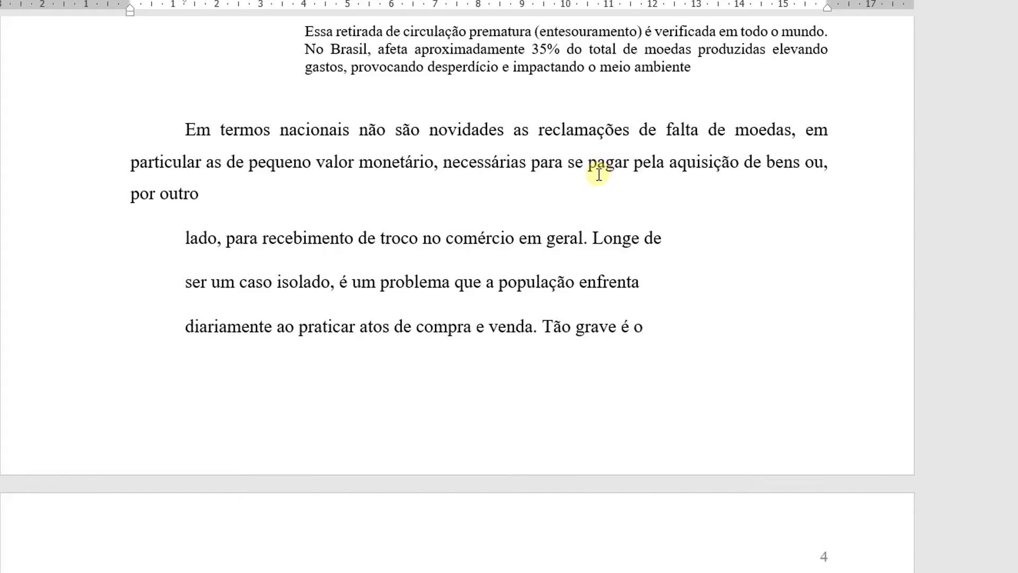
{"action": "key", "text": "Delete"}
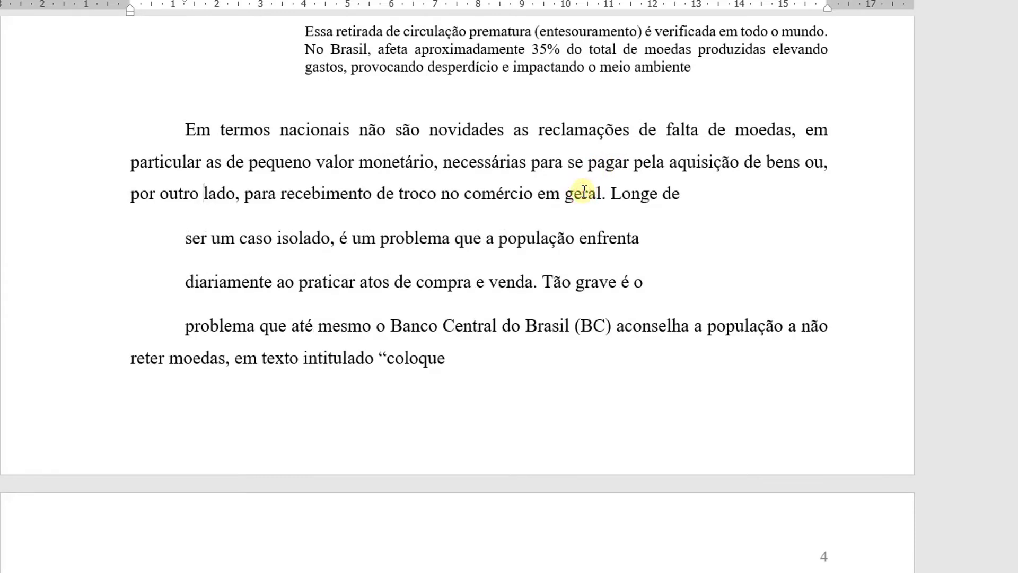
{"action": "left_click", "coordinate": [711, 192]}
{"action": "key", "text": "Delete"}
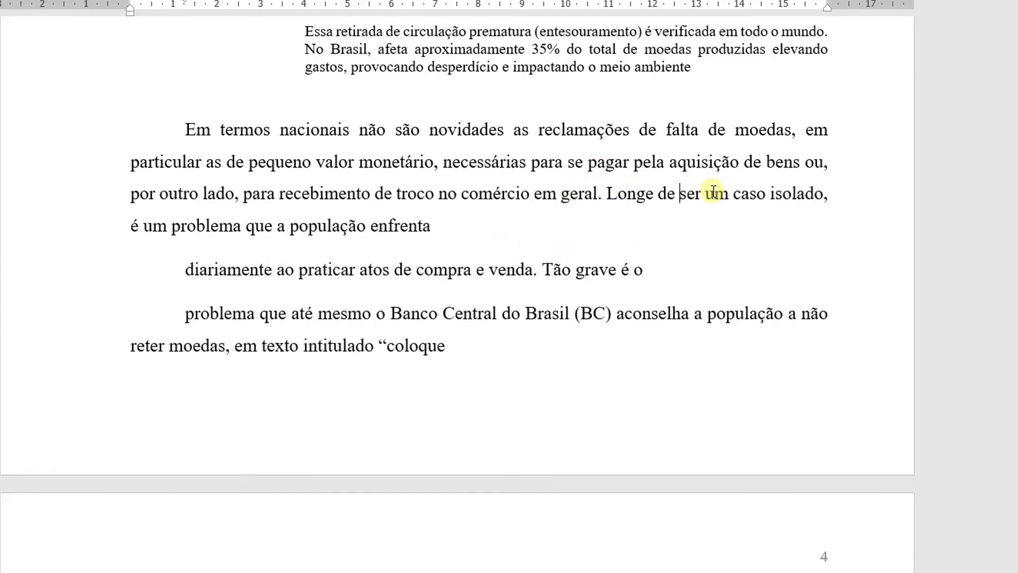
{"action": "left_click", "coordinate": [665, 219]}
{"action": "key", "text": "Delete"}
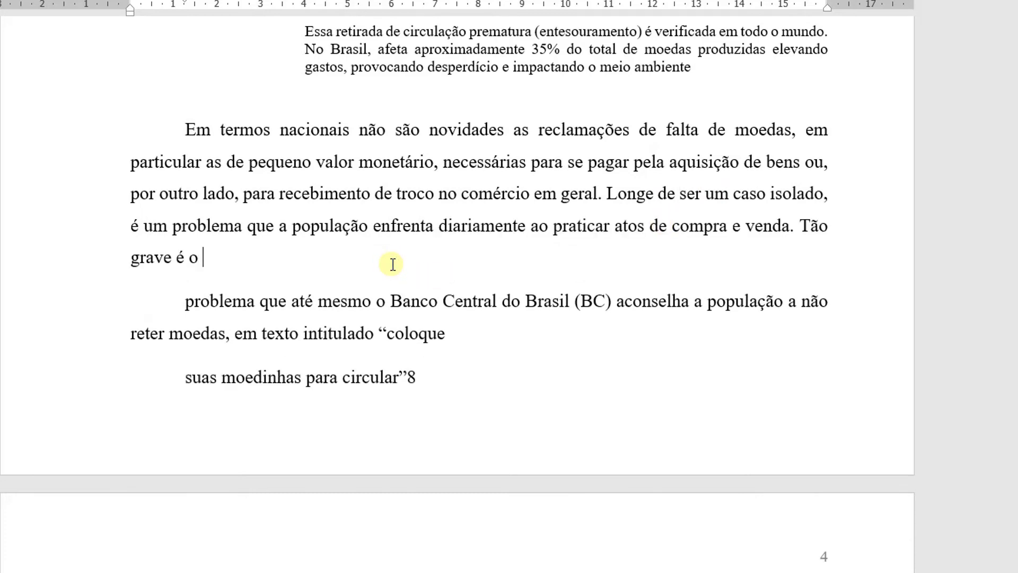
{"action": "key", "text": "Delete"}
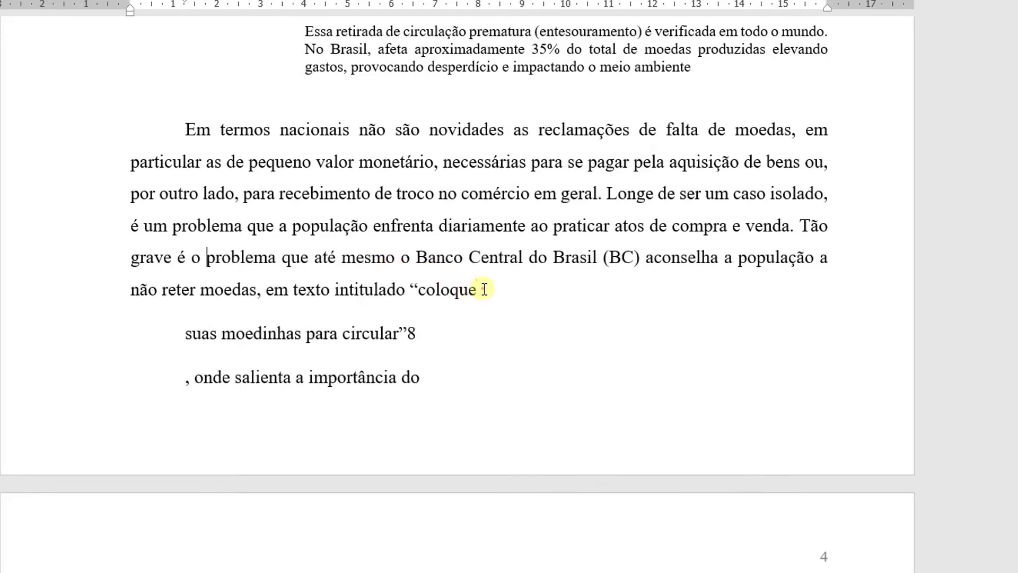
{"action": "key", "text": "Delete"}
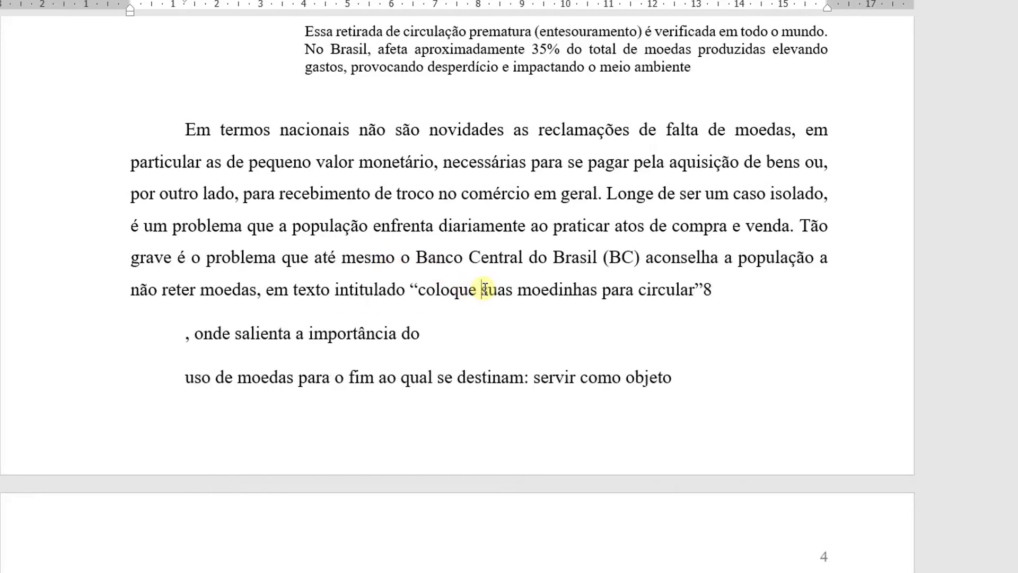
Remove the footnote number 8 after "circular" and join the remaining lines through "transações diárias." into the same paragraph.
{"action": "key", "text": "BackSpace"}
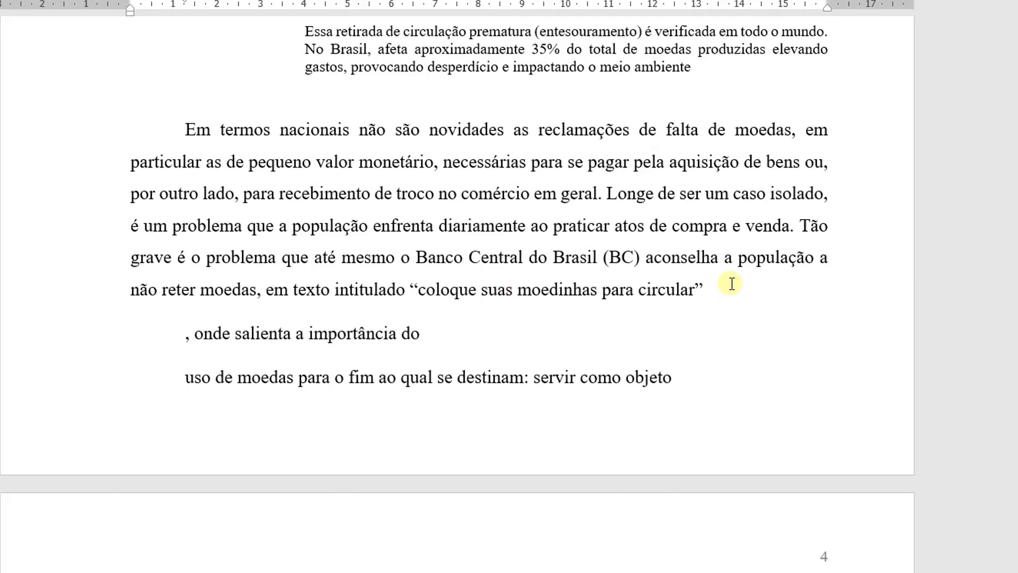
{"action": "key", "text": "Delete"}
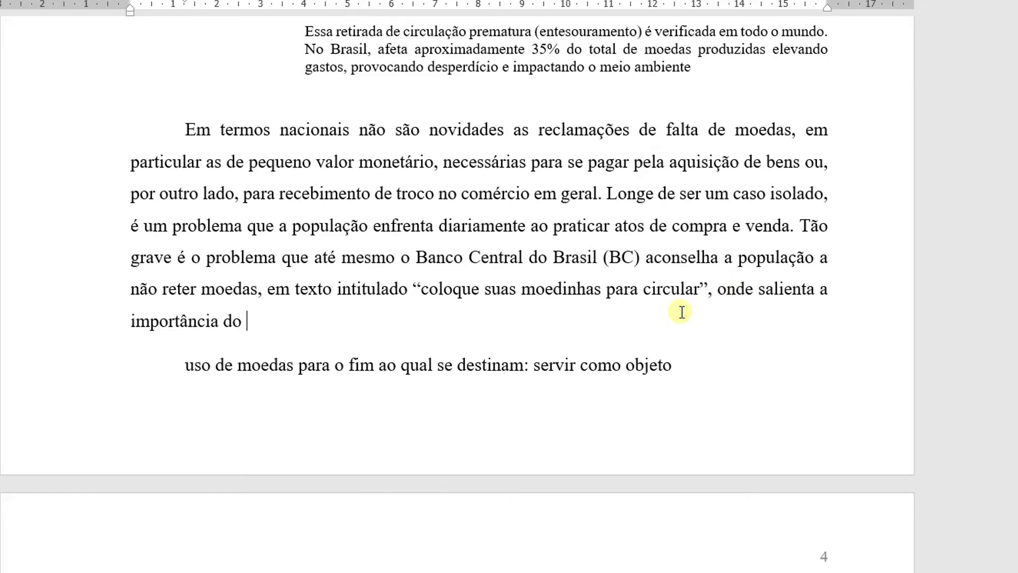
{"action": "key", "text": "Delete"}
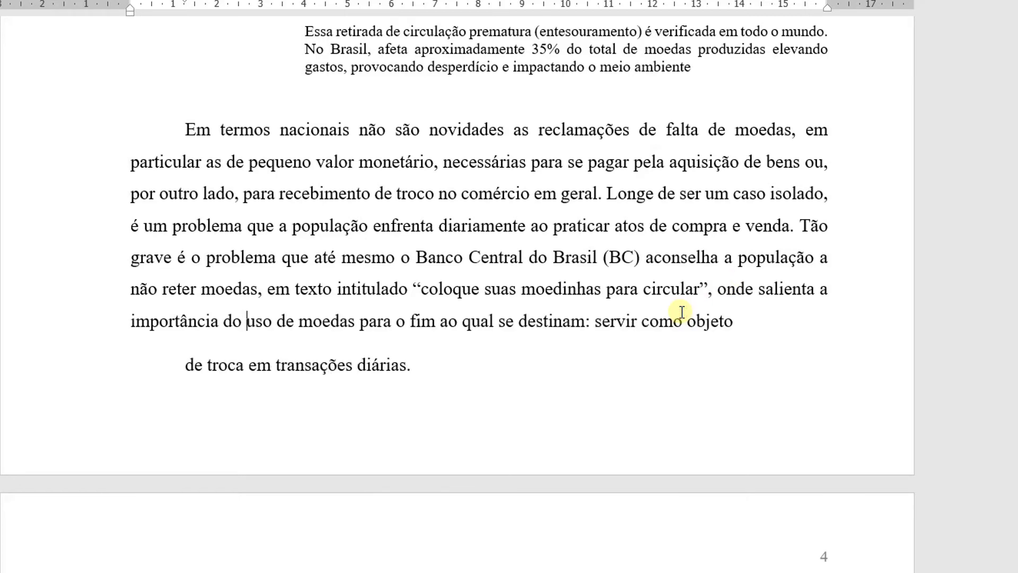
{"action": "left_click", "coordinate": [771, 324]}
{"action": "key", "text": "Delete"}
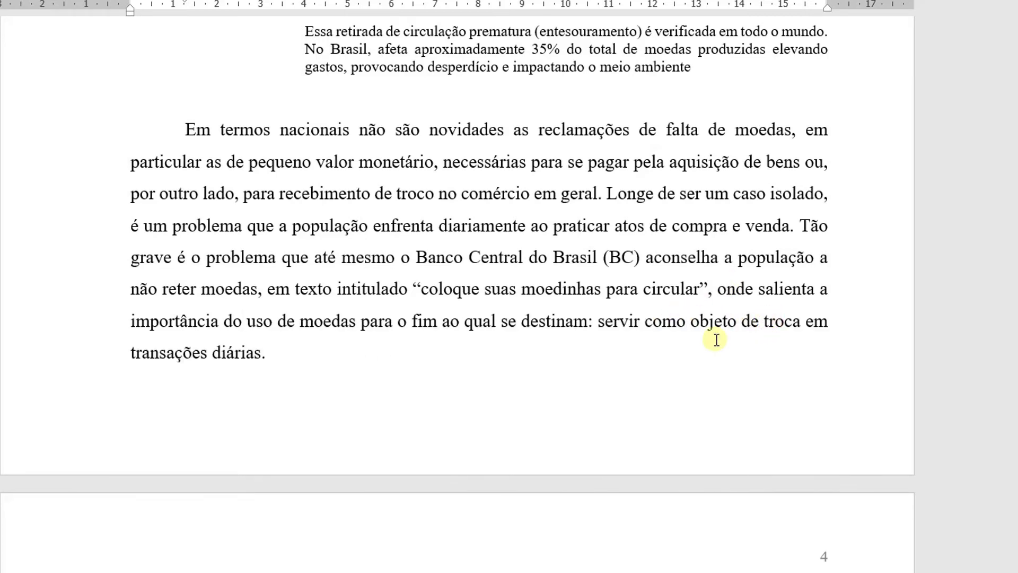
Insert two blank lines above the pasted paragraph and begin its introductory sentence with "De acordo com".
{"action": "scroll", "coordinate": [639, 360], "scroll_direction": "down", "scroll_amount": 4}
{"action": "scroll", "coordinate": [635, 364], "scroll_direction": "up", "scroll_amount": 3}
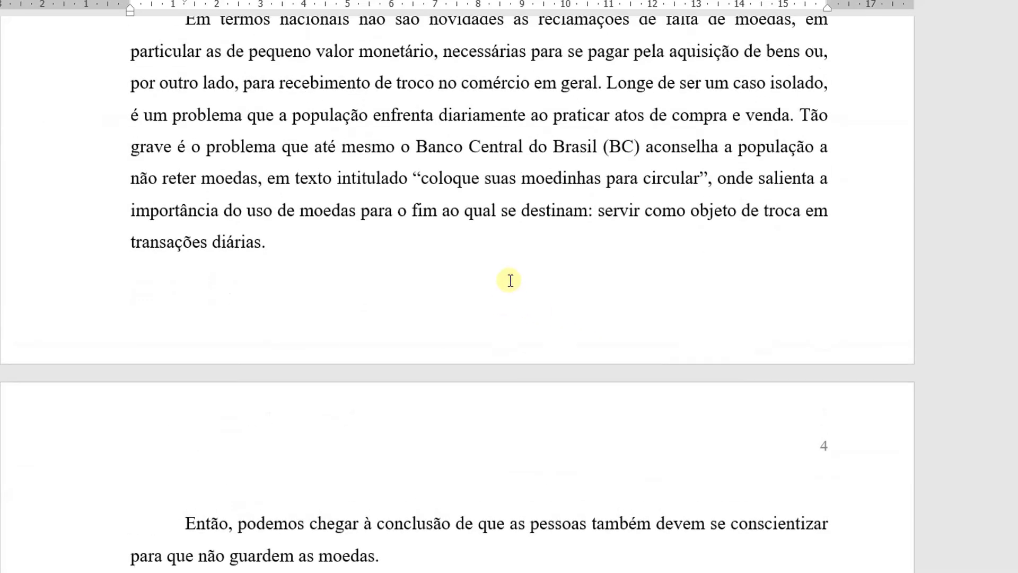
{"action": "scroll", "coordinate": [510, 280], "scroll_direction": "up", "scroll_amount": 2}
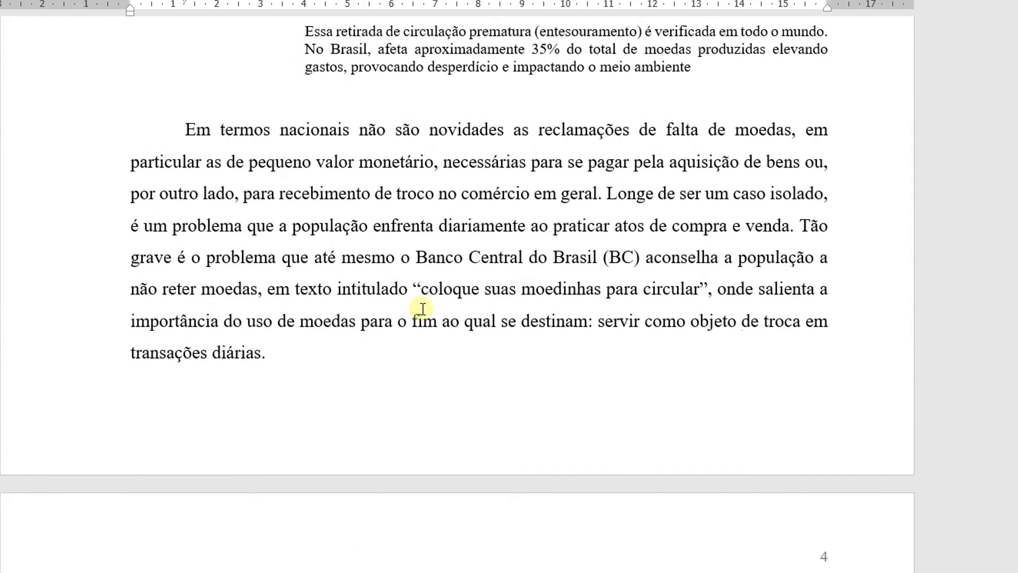
{"action": "scroll", "coordinate": [421, 309], "scroll_direction": "up", "scroll_amount": 2}
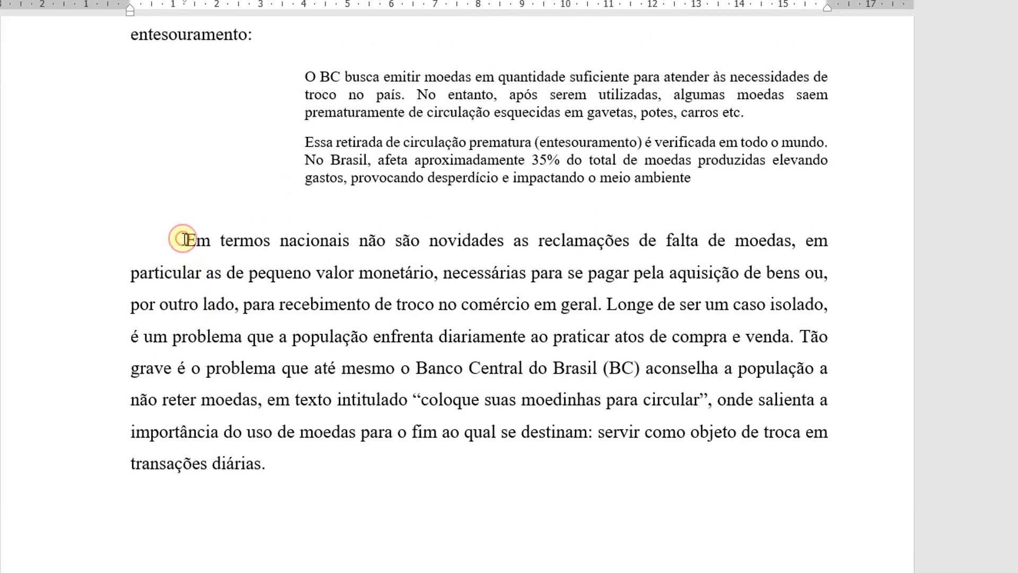
{"action": "key", "text": "Return"}
{"action": "key", "text": "Return"}
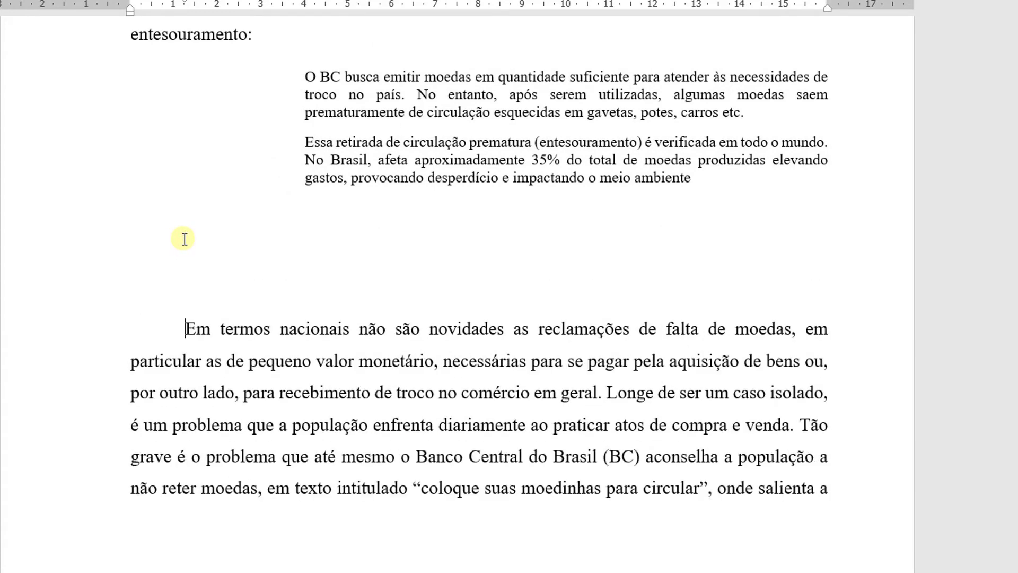
{"action": "left_click", "coordinate": [207, 244]}
{"action": "left_click", "coordinate": [201, 275]}
{"action": "type", "text": "De acordo com"}
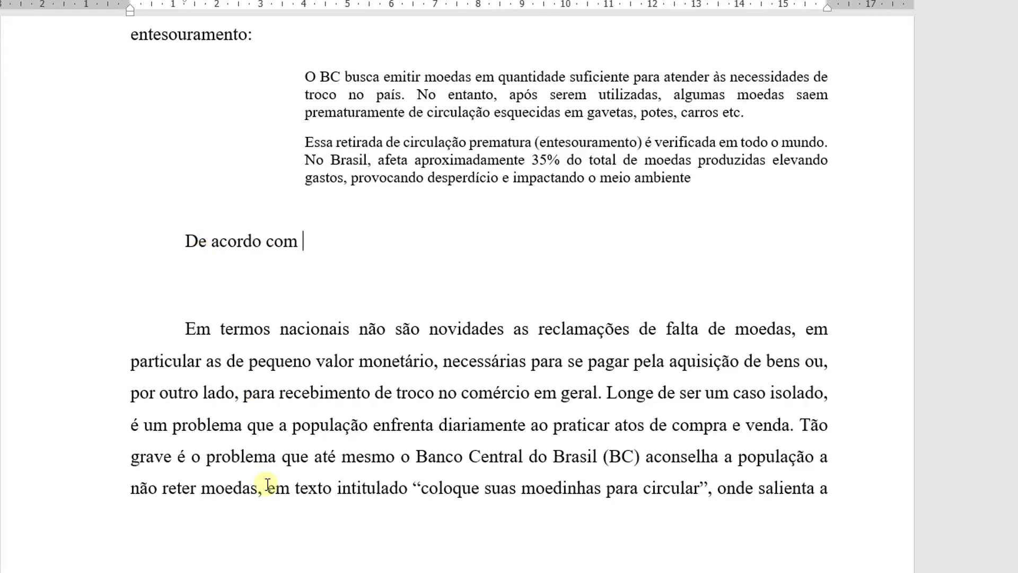
Look up the author's name on the first page of the Momentum article in the browser, and return to the Word report.
{"action": "left_click", "coordinate": [409, 551]}
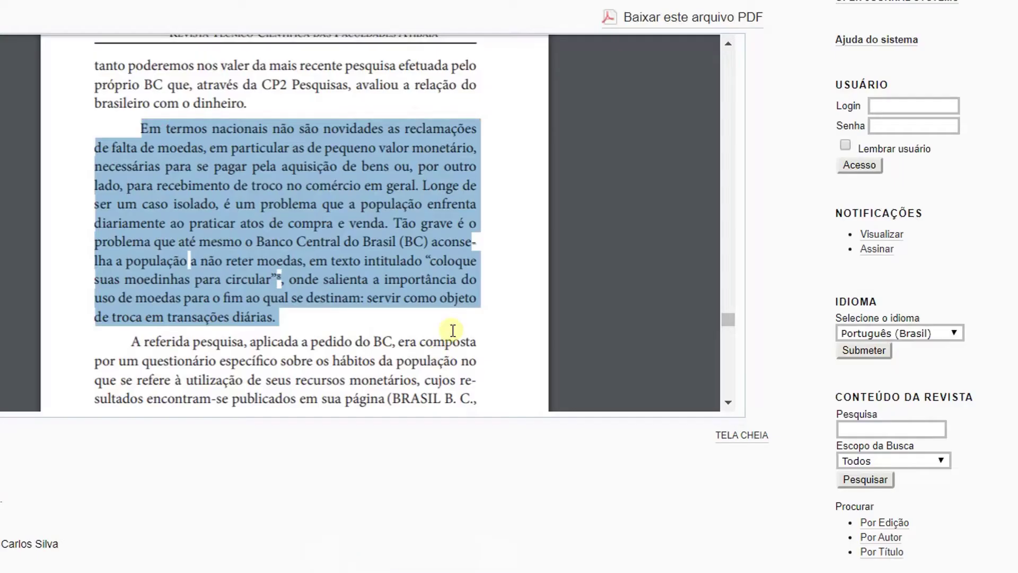
{"action": "scroll", "coordinate": [481, 223], "scroll_direction": "down", "scroll_amount": 5}
{"action": "scroll", "coordinate": [501, 207], "scroll_direction": "up", "scroll_amount": 15}
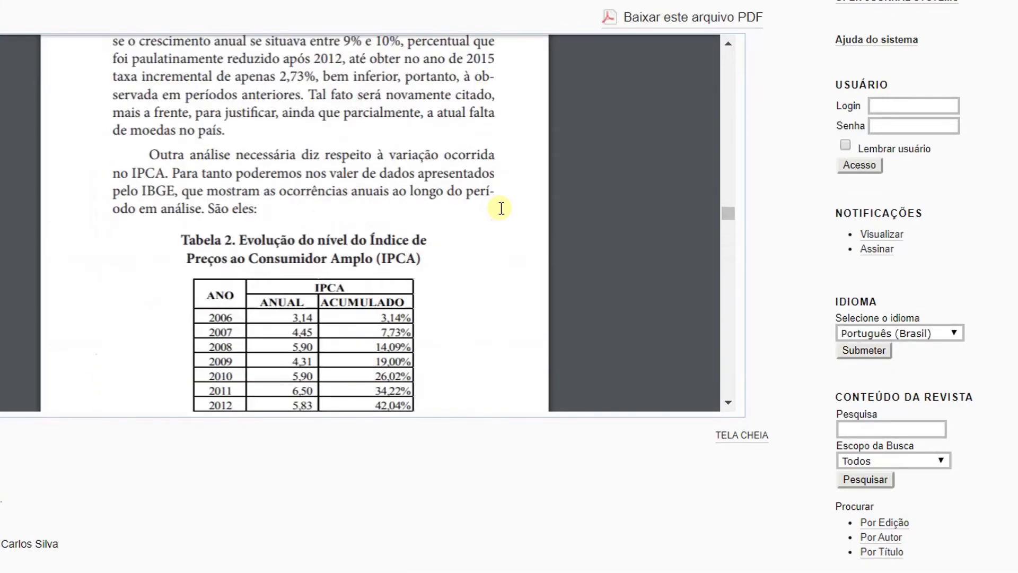
{"action": "scroll", "coordinate": [777, 153], "scroll_direction": "up", "scroll_amount": 3}
{"action": "scroll", "coordinate": [718, 192], "scroll_direction": "down", "scroll_amount": 3}
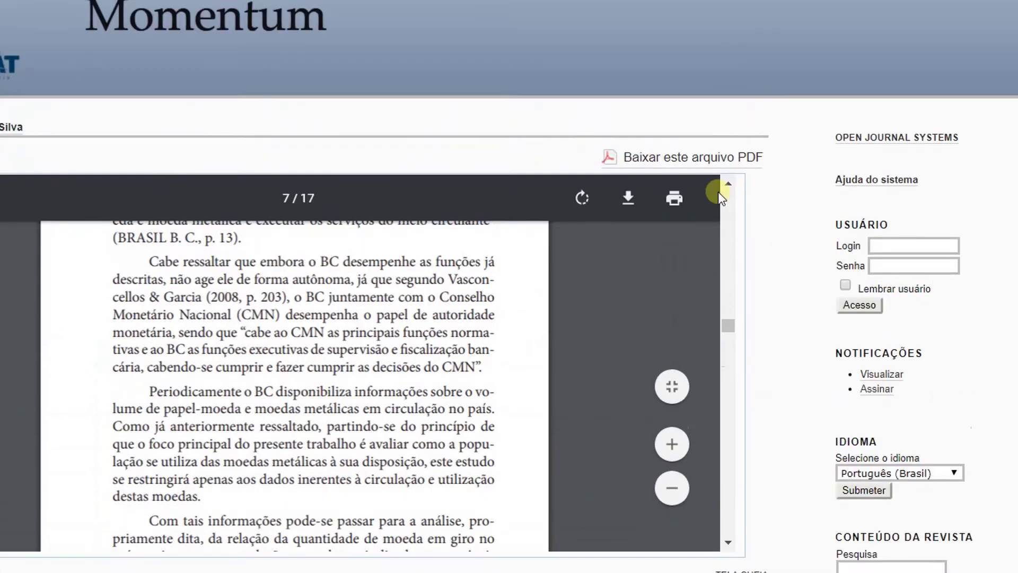
{"action": "scroll", "coordinate": [348, 186], "scroll_direction": "up", "scroll_amount": 8}
{"action": "scroll", "coordinate": [382, 190], "scroll_direction": "up", "scroll_amount": 5}
{"action": "left_click_drag", "start_coordinate": [732, 134], "coordinate": [717, 43]}
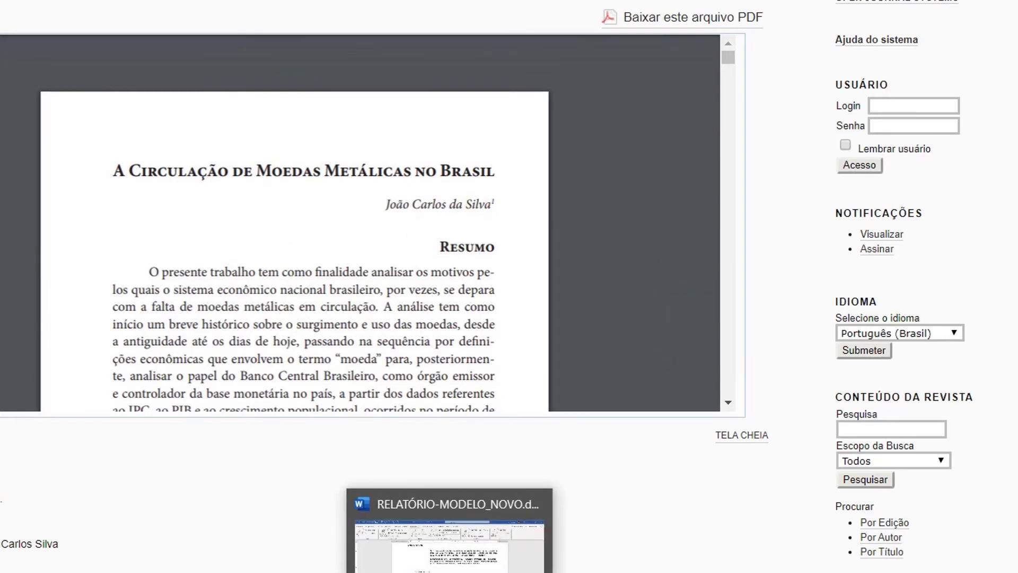
{"action": "left_click", "coordinate": [403, 502]}
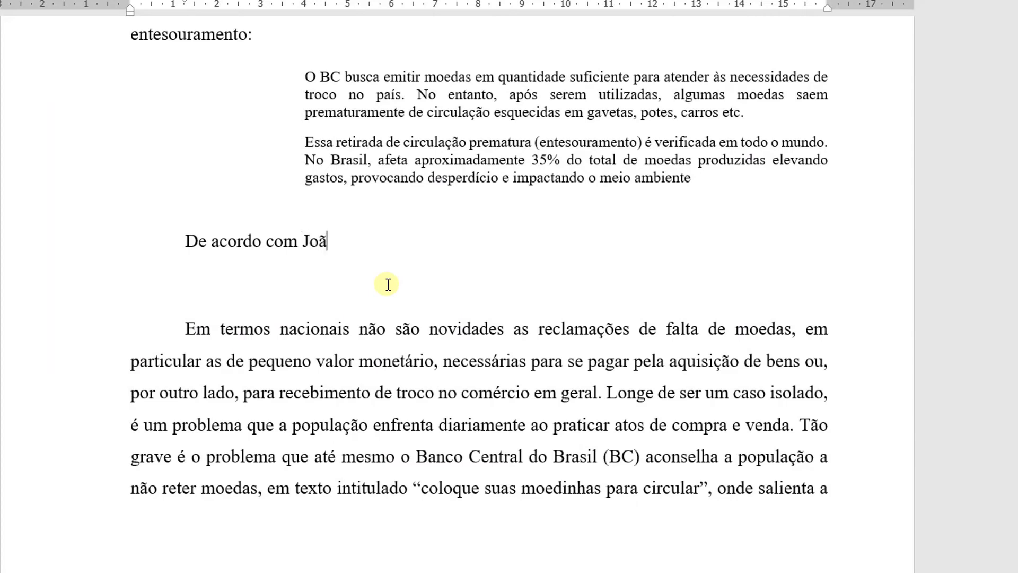
Complete the introductory sentence with the author's name, the Revista Técnico-Científica das Faculdades Atibaia (2015) and the Banco Central's concern about missing coins, ending with "diz ele:".
{"action": "type", "text": "Carlos da Silva, em"}
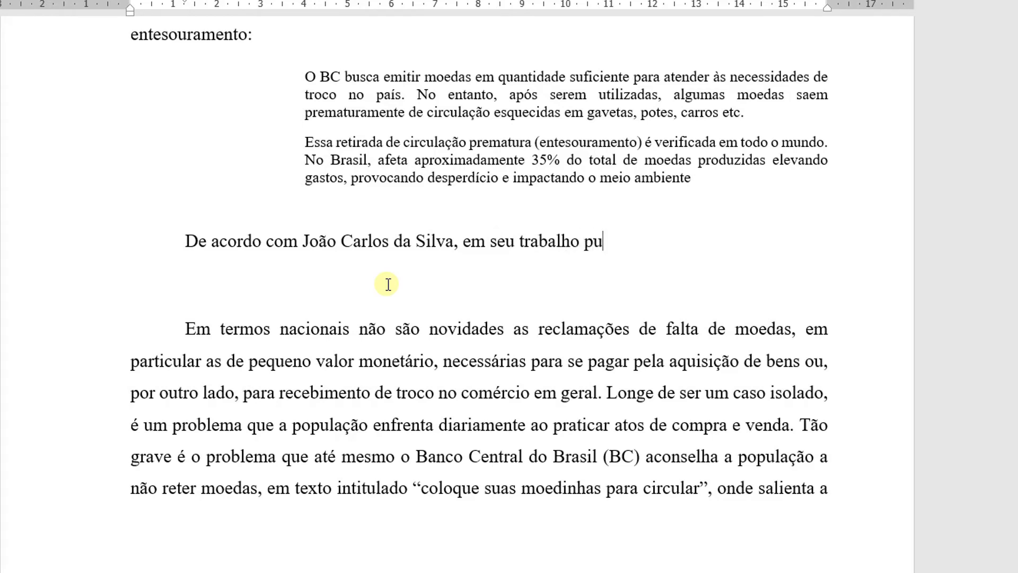
{"action": "type", "text": "seu trabalho publicado"}
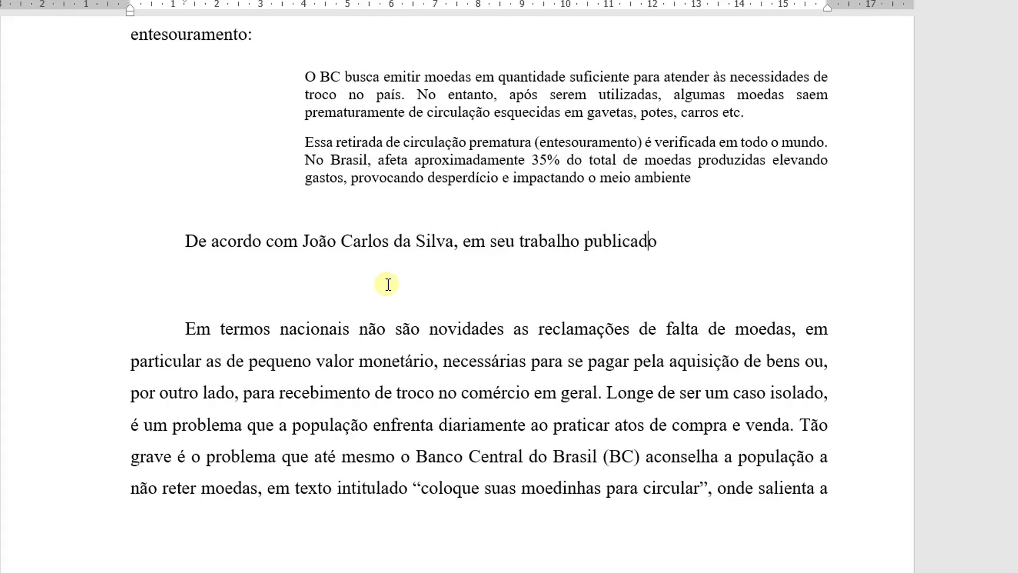
{"action": "type", "text": " na Revista Técnico"}
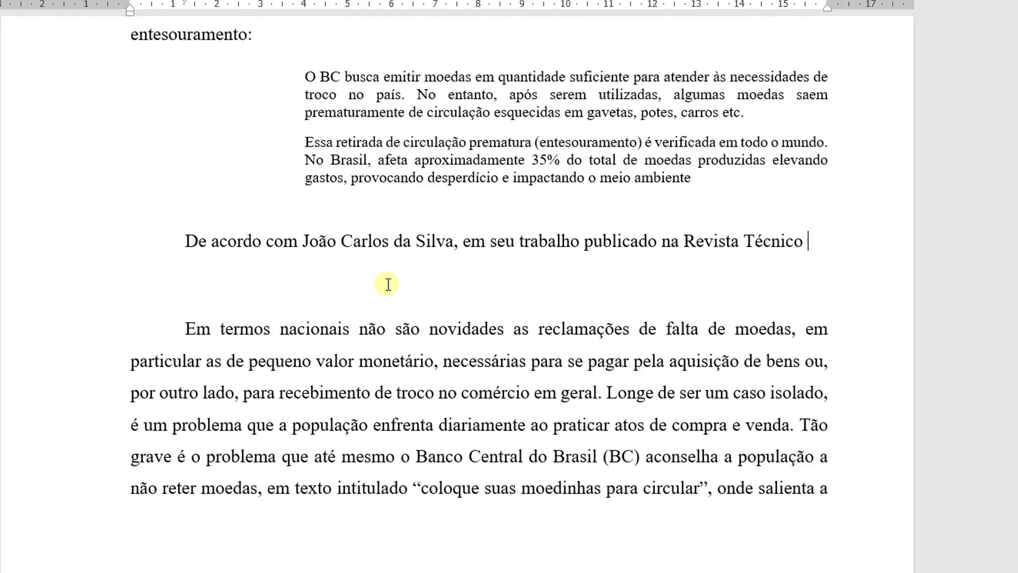
{"action": "type", "text": "-Científica das Faculdades Atibaia (2015), o problema da falta de moedas preocupa muito o Banco Central, tanto que campanhas são feitas para aumentar o meio circulante, diz ele:"}
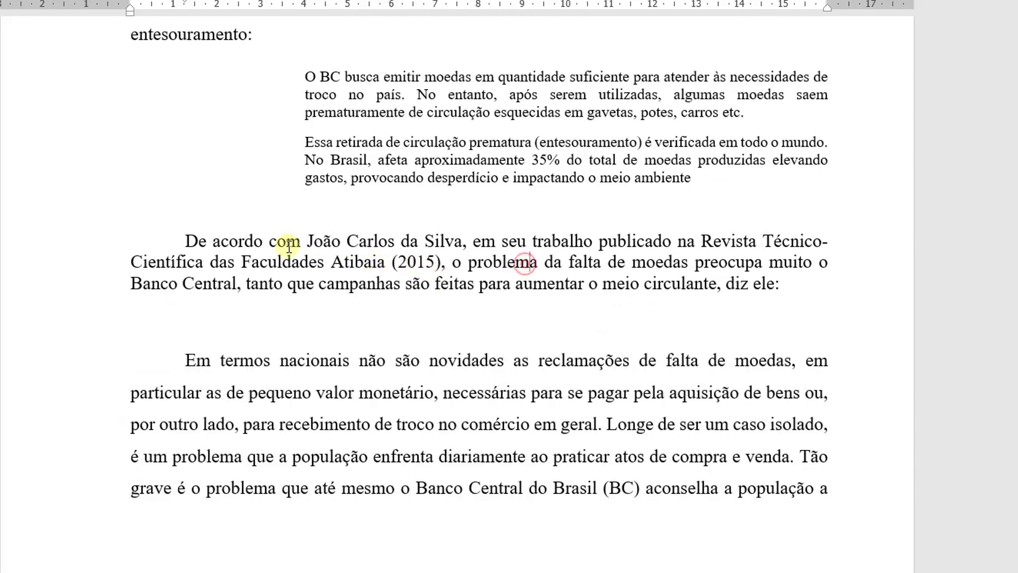
{"action": "left_click_drag", "start_coordinate": [186, 241], "coordinate": [771, 287]}
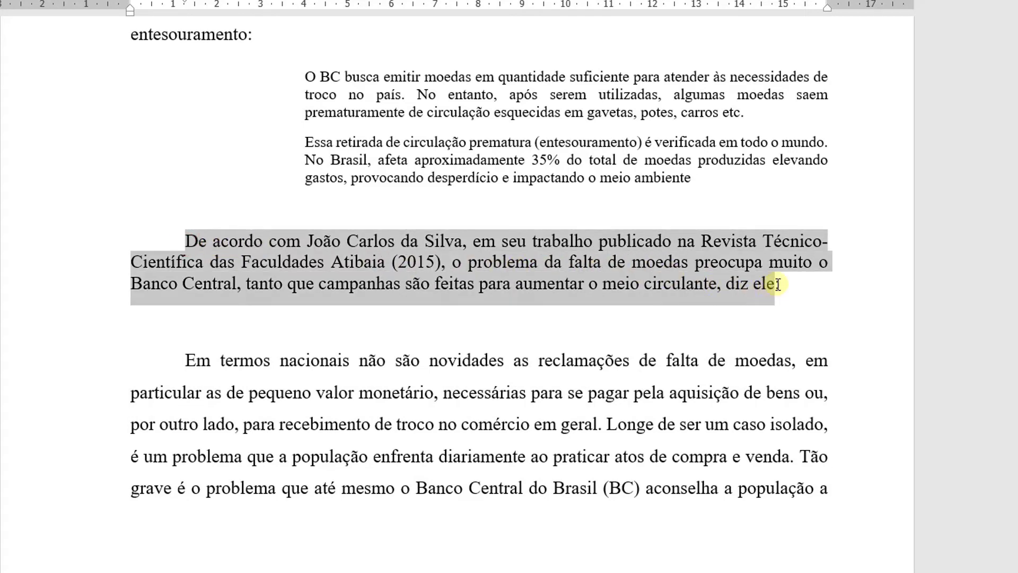
{"action": "key", "text": "End"}
{"action": "type", "text": ":"}
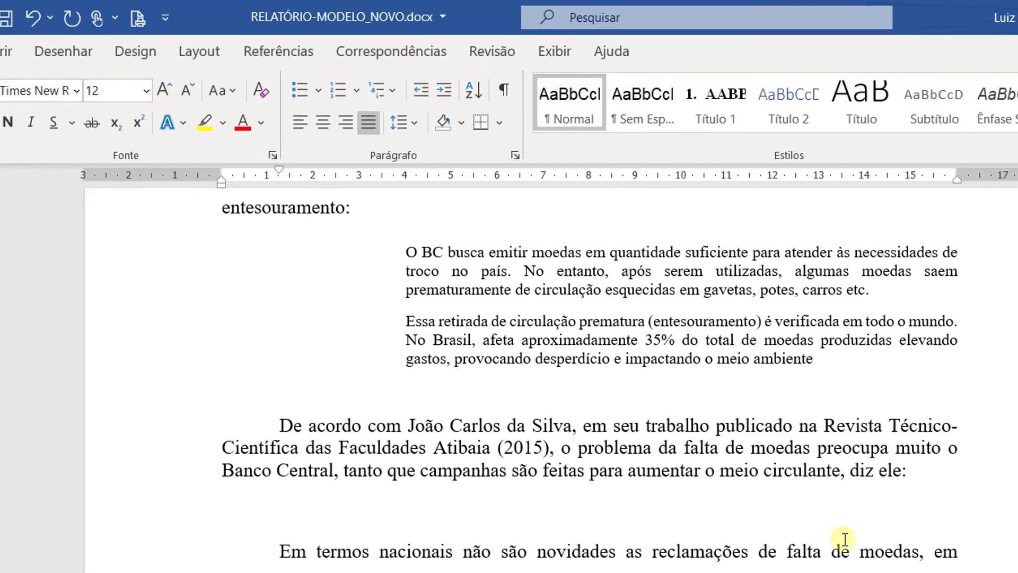
Set the line spacing of the "De acordo com" introductory paragraph to 1,5.
{"action": "left_click_drag", "start_coordinate": [925, 474], "coordinate": [276, 424]}
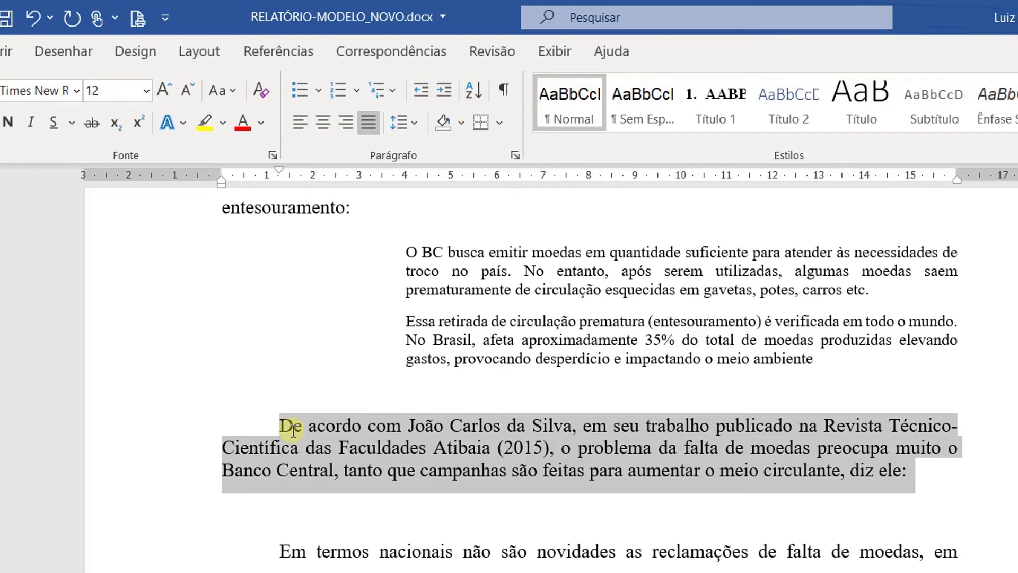
{"action": "left_click", "coordinate": [415, 123]}
{"action": "left_click", "coordinate": [433, 204]}
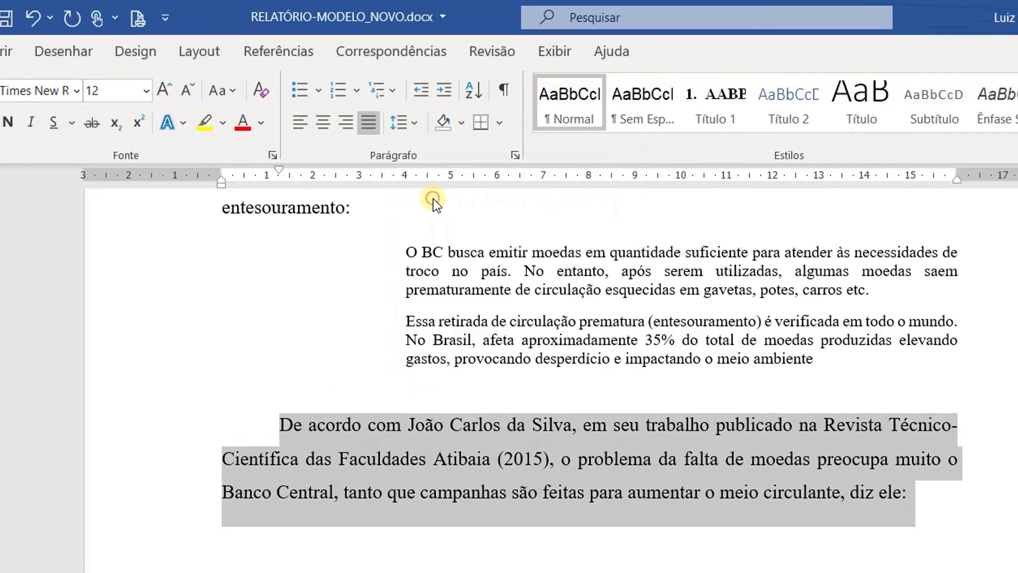
{"action": "left_click", "coordinate": [445, 425]}
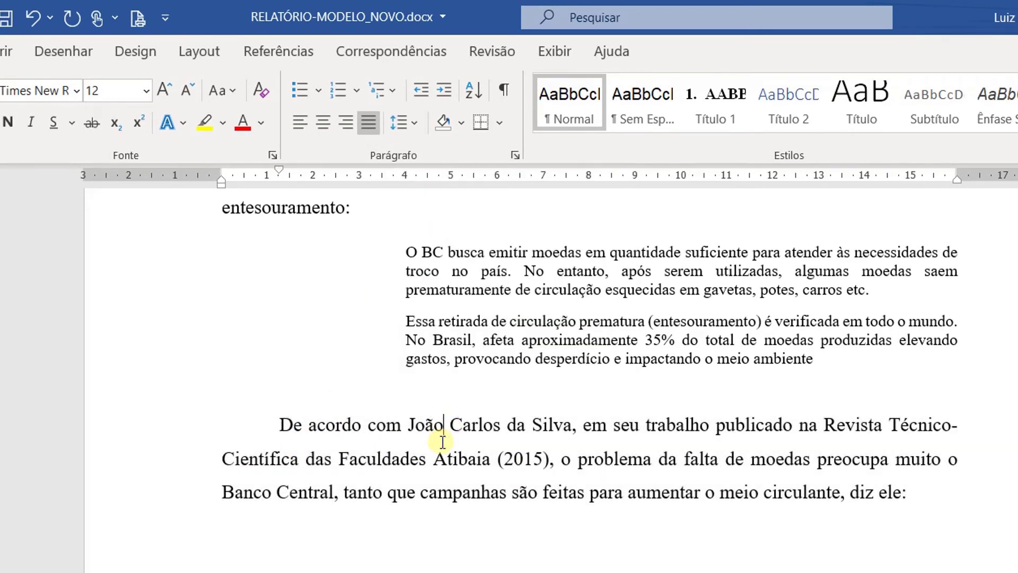
{"action": "scroll", "coordinate": [451, 451], "scroll_direction": "down", "scroll_amount": 5}
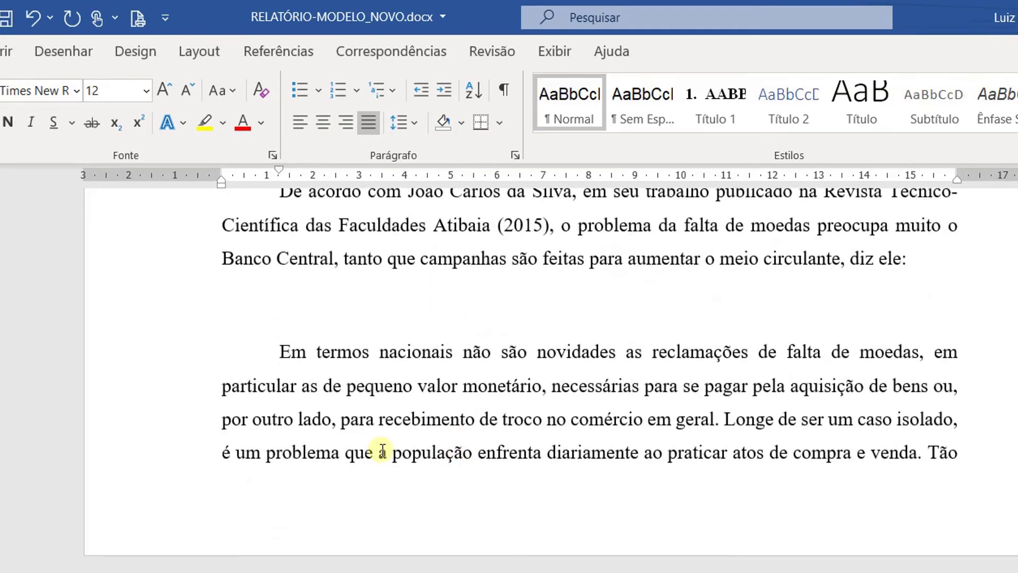
{"action": "scroll", "coordinate": [509, 468], "scroll_direction": "down", "scroll_amount": 2}
{"action": "scroll", "coordinate": [398, 504], "scroll_direction": "up", "scroll_amount": 5}
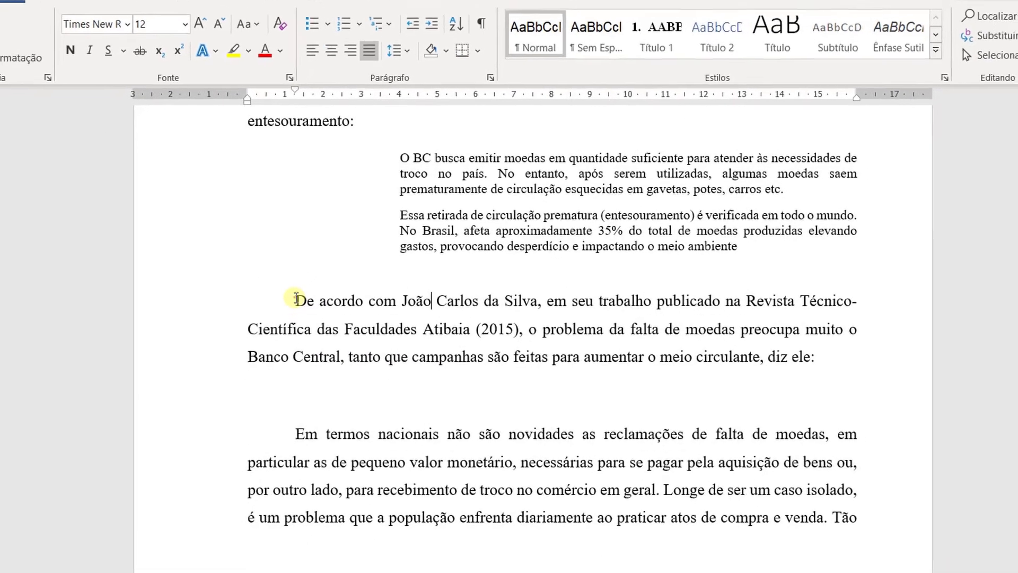
Insert blank lines before the "De acordo com" paragraph to push it to the start of page 4.
{"action": "left_click", "coordinate": [296, 299]}
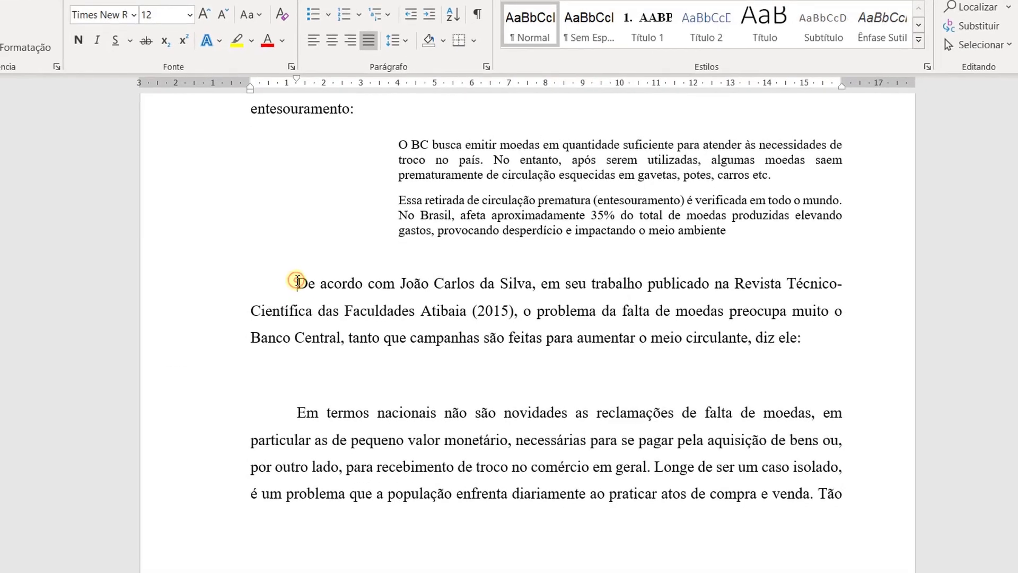
{"action": "key", "text": "Return"}
{"action": "key", "text": "Return"}
{"action": "key", "text": "Return"}
{"action": "key", "text": "Return"}
{"action": "key", "text": "Return"}
{"action": "key", "text": "Return"}
{"action": "key", "text": "Return"}
{"action": "key", "text": "Return"}
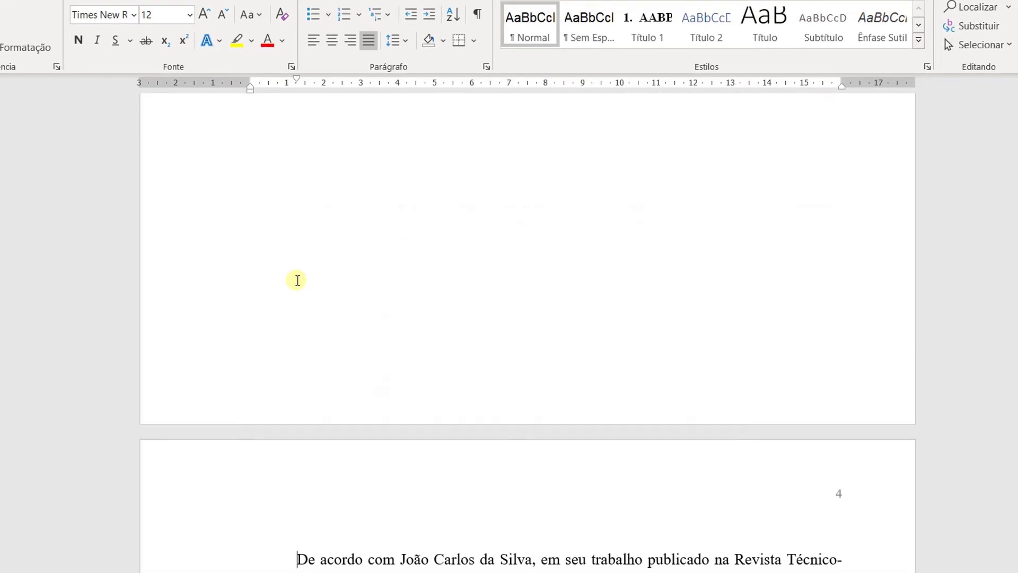
{"action": "scroll", "coordinate": [334, 279], "scroll_direction": "down", "scroll_amount": 5}
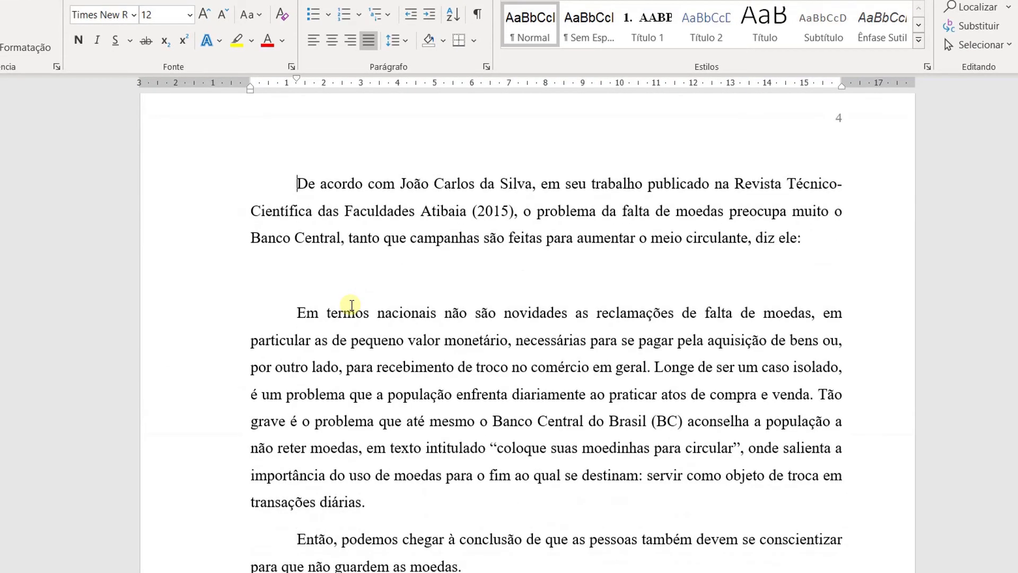
Set the "Em termos nacionais" quotation to 1,0 line spacing and reduce its font size.
{"action": "left_click_drag", "start_coordinate": [370, 460], "coordinate": [302, 279]}
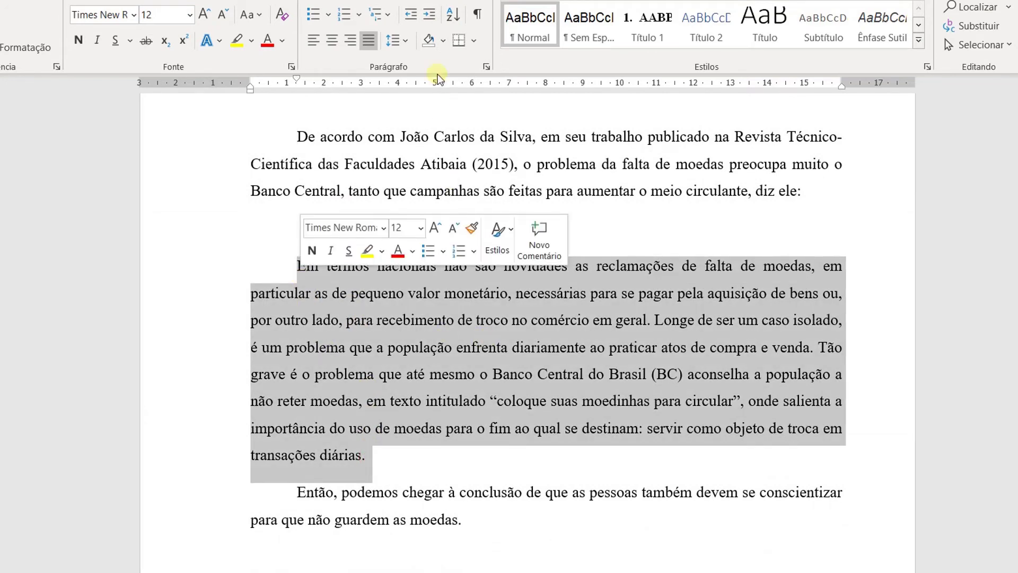
{"action": "left_click", "coordinate": [406, 42]}
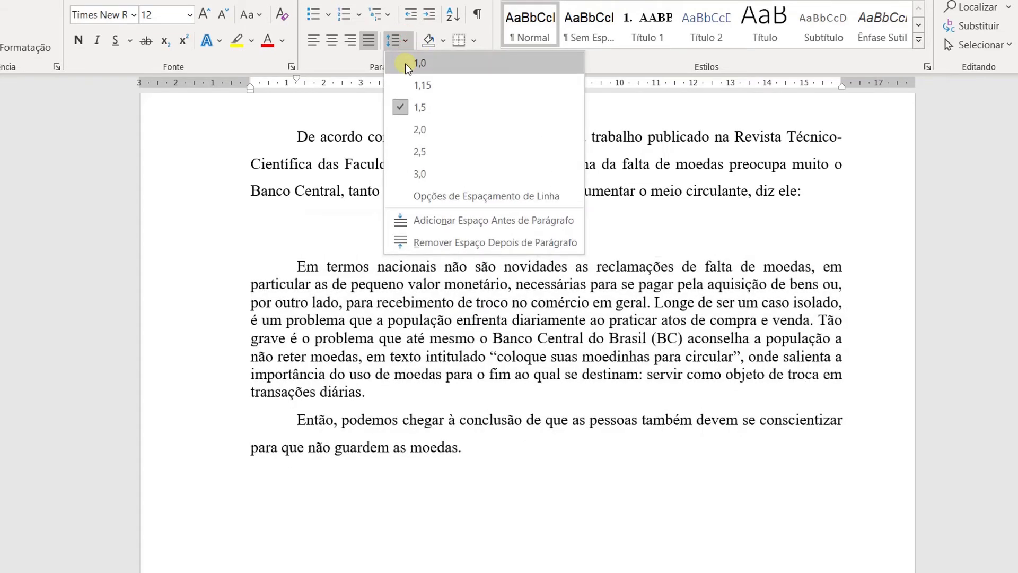
{"action": "left_click", "coordinate": [405, 63]}
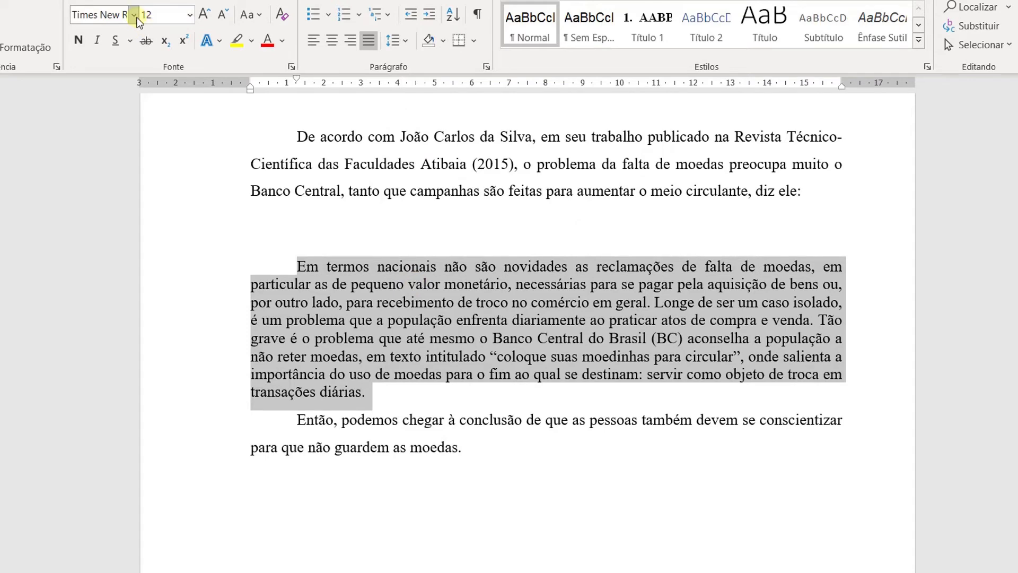
{"action": "left_click", "coordinate": [189, 17]}
{"action": "left_click", "coordinate": [171, 77]}
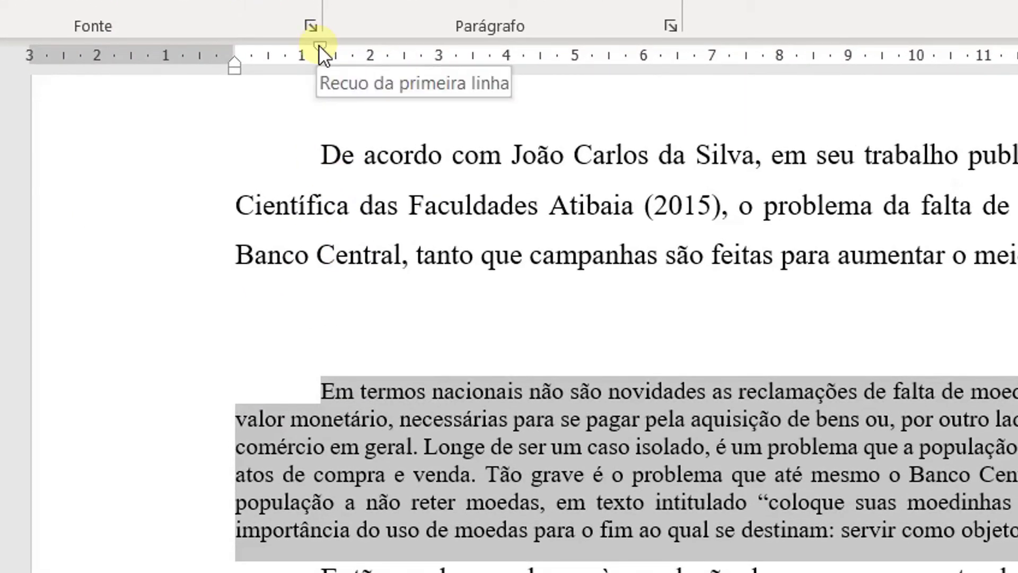
Remove the quotation's first-line indent, indent the whole block to 4 cm, and delete the blank line above it.
{"action": "left_click_drag", "start_coordinate": [319, 47], "coordinate": [238, 56]}
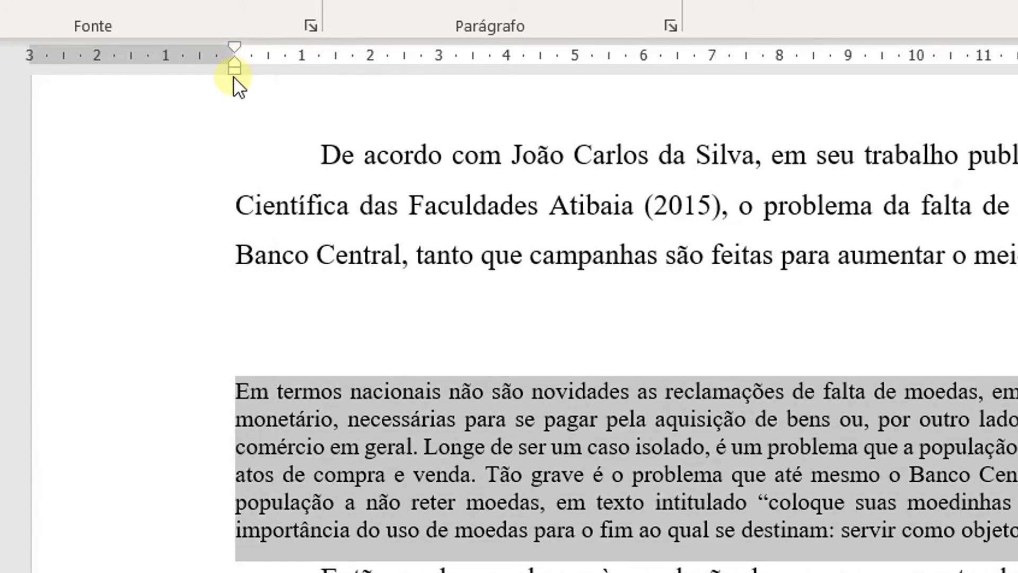
{"action": "left_click_drag", "start_coordinate": [234, 71], "coordinate": [513, 104]}
{"action": "left_click", "coordinate": [637, 319]}
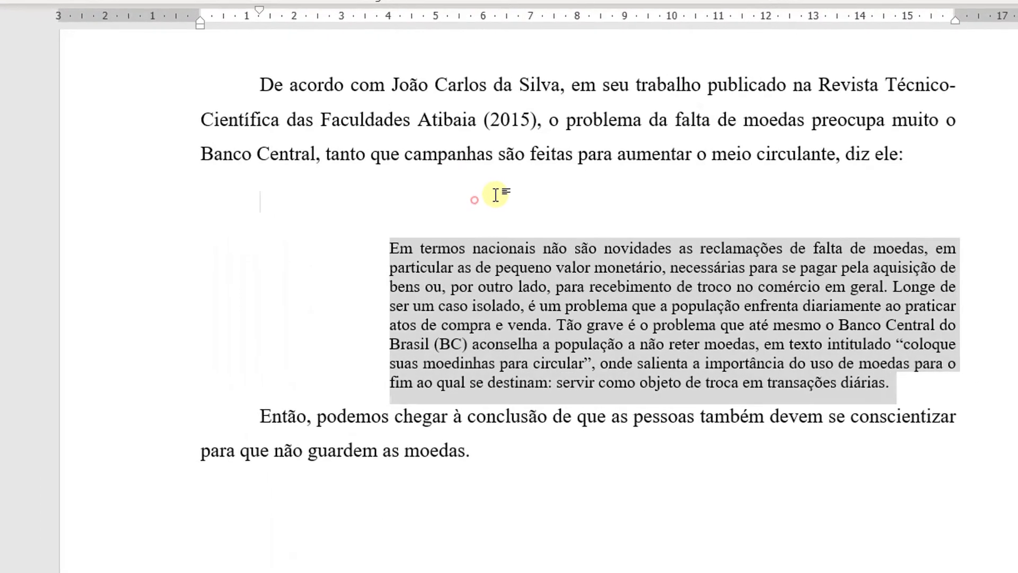
{"action": "key", "text": "Delete"}
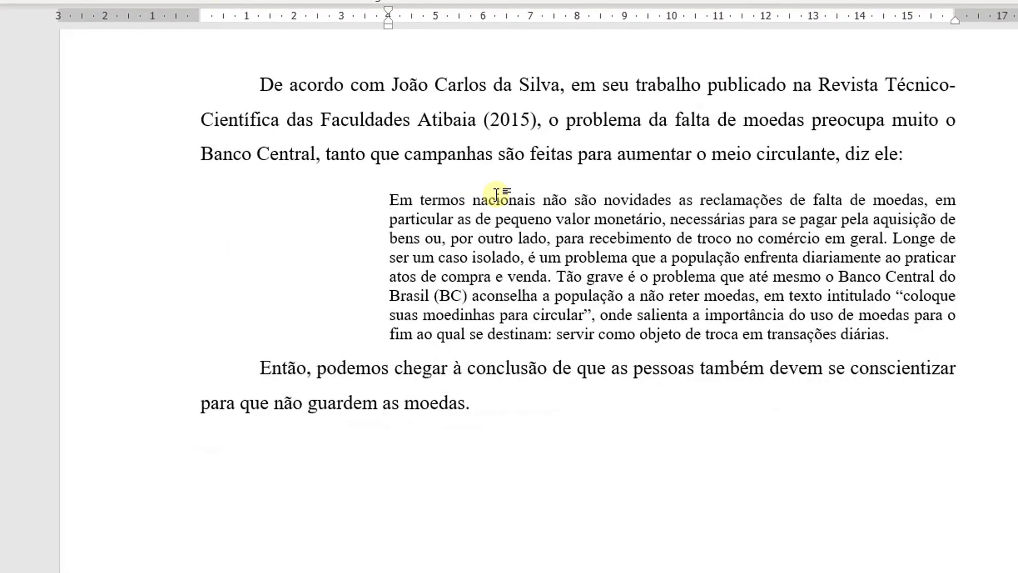
Check the introductory sentence on page 4 against the title and author on the article's first page.
{"action": "scroll", "coordinate": [530, 186], "scroll_direction": "up", "scroll_amount": 5}
{"action": "scroll", "coordinate": [547, 168], "scroll_direction": "down", "scroll_amount": 4}
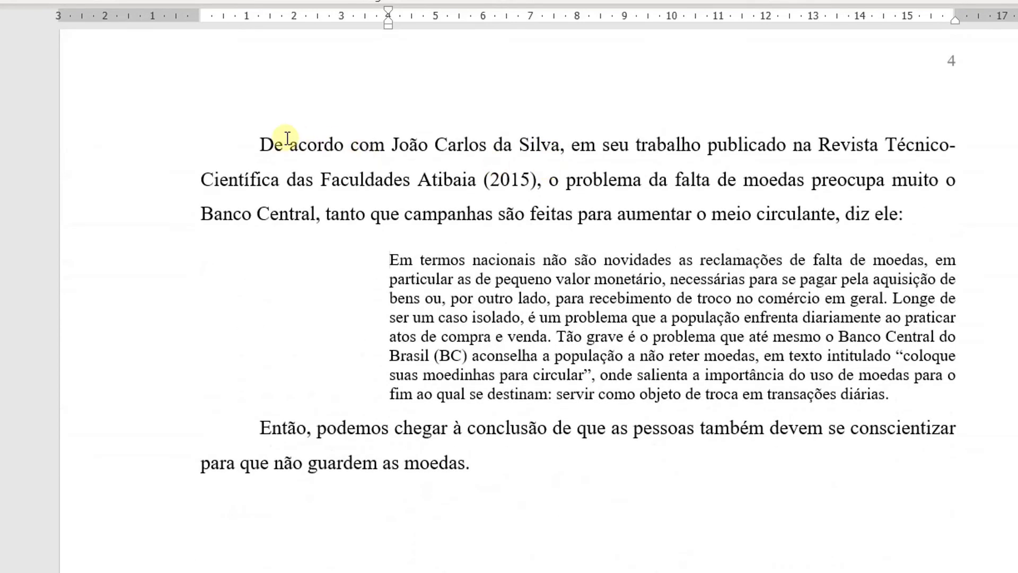
{"action": "left_click_drag", "start_coordinate": [266, 143], "coordinate": [902, 217]}
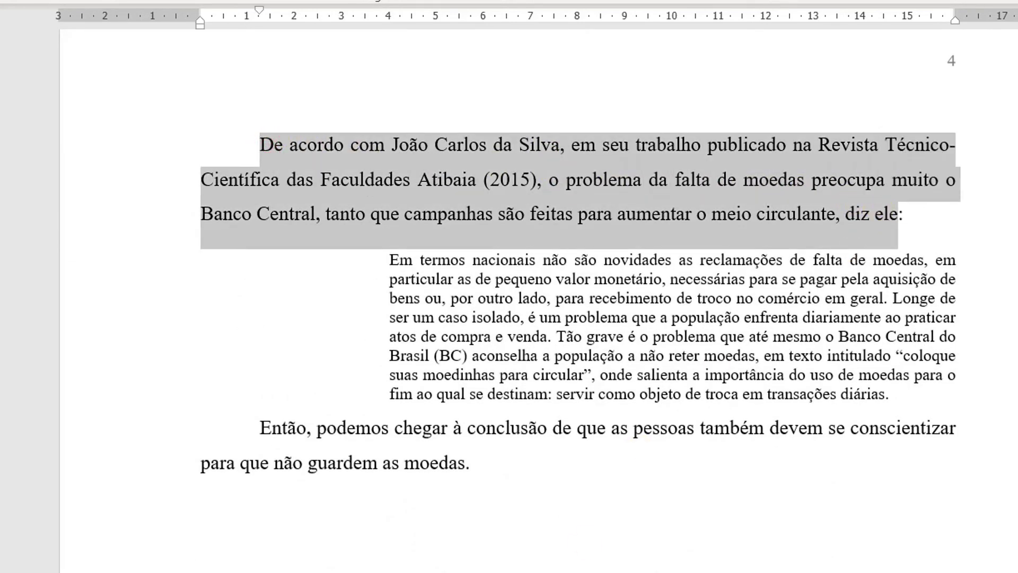
{"action": "left_click", "coordinate": [504, 552]}
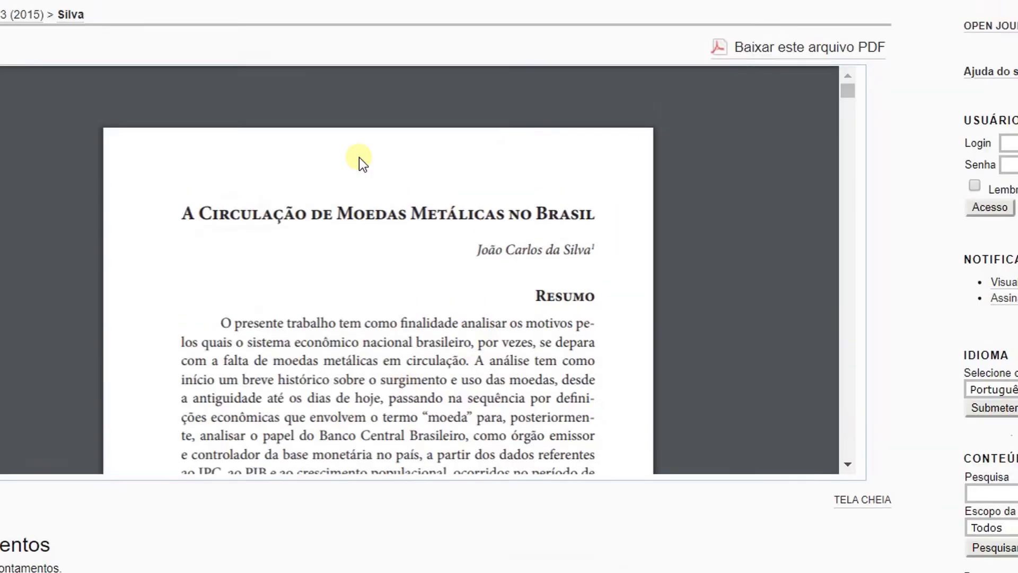
{"action": "scroll", "coordinate": [359, 157], "scroll_direction": "down", "scroll_amount": 5}
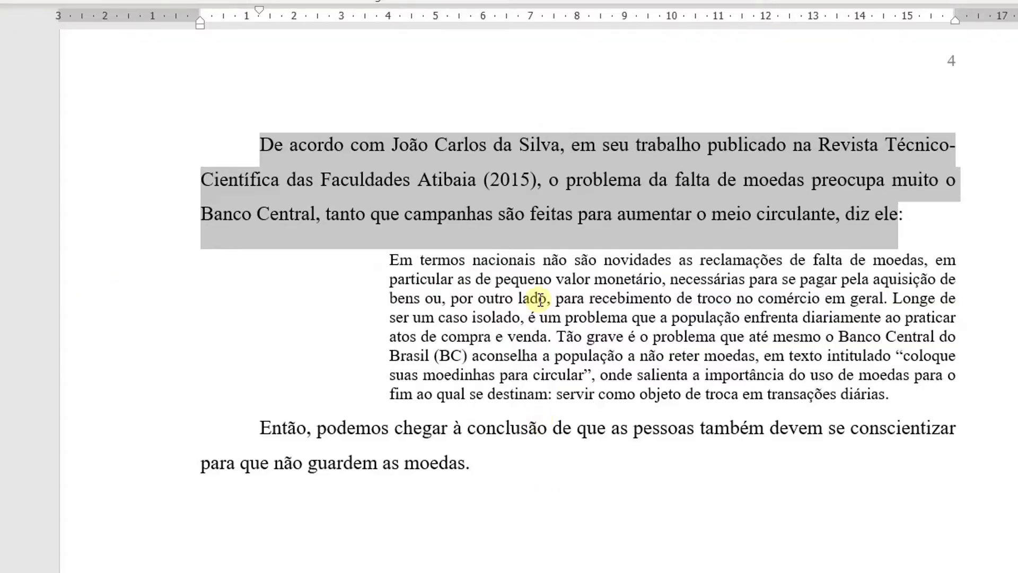
{"action": "left_click", "coordinate": [539, 298]}
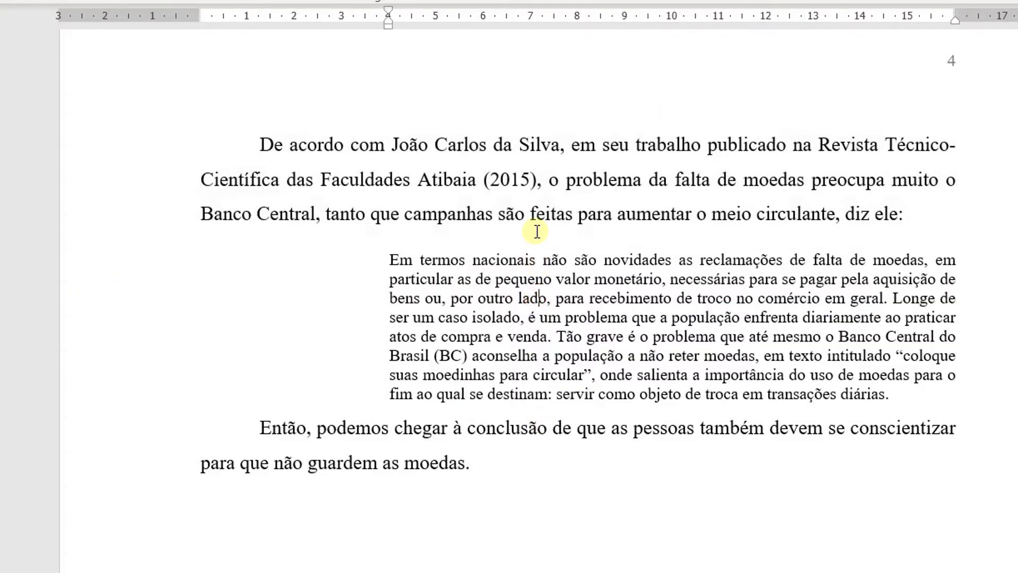
Open the bibliographic source manager, review the existing sources and the BC "Obtenção de Troco" entry preview, and close it.
{"action": "left_click", "coordinate": [331, 2]}
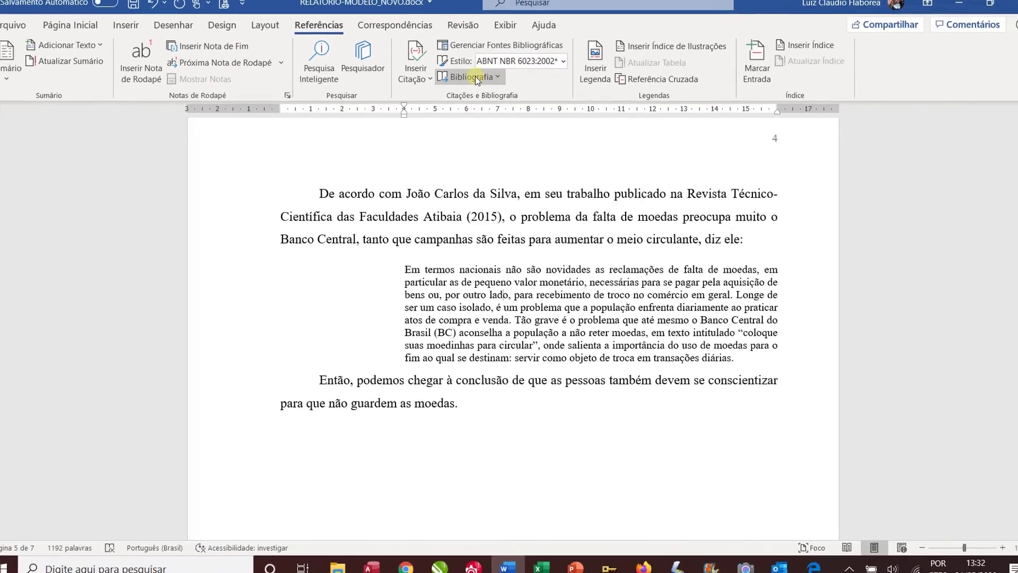
{"action": "left_click", "coordinate": [475, 53]}
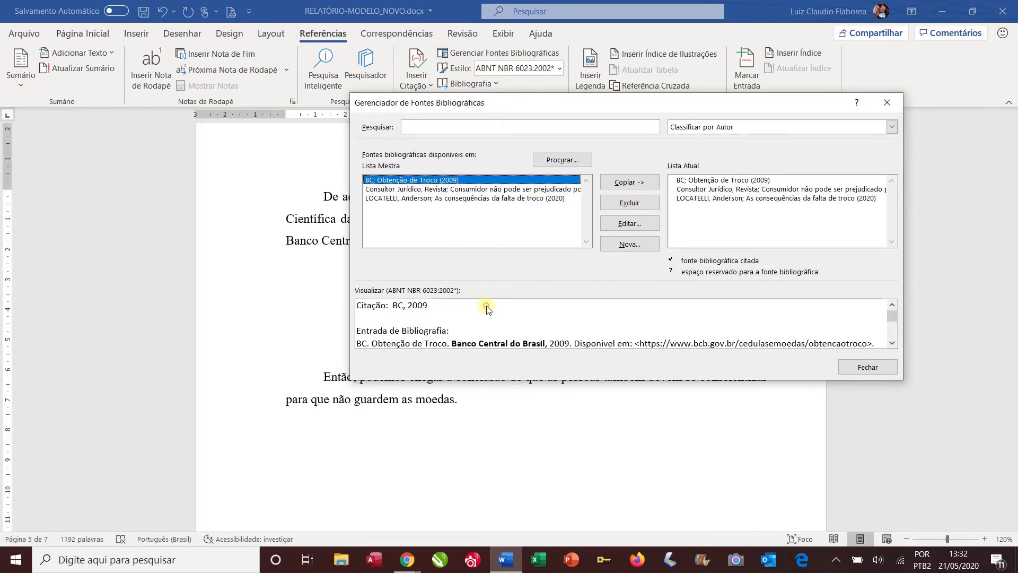
{"action": "left_click", "coordinate": [893, 329]}
{"action": "left_click", "coordinate": [892, 329]}
{"action": "left_click", "coordinate": [893, 306]}
{"action": "mouse_move", "coordinate": [893, 307]}
{"action": "left_mouse_down"}
{"action": "mouse_move", "coordinate": [893, 345]}
{"action": "mouse_move", "coordinate": [890, 307]}
{"action": "left_mouse_up"}
{"action": "left_click", "coordinate": [887, 103]}
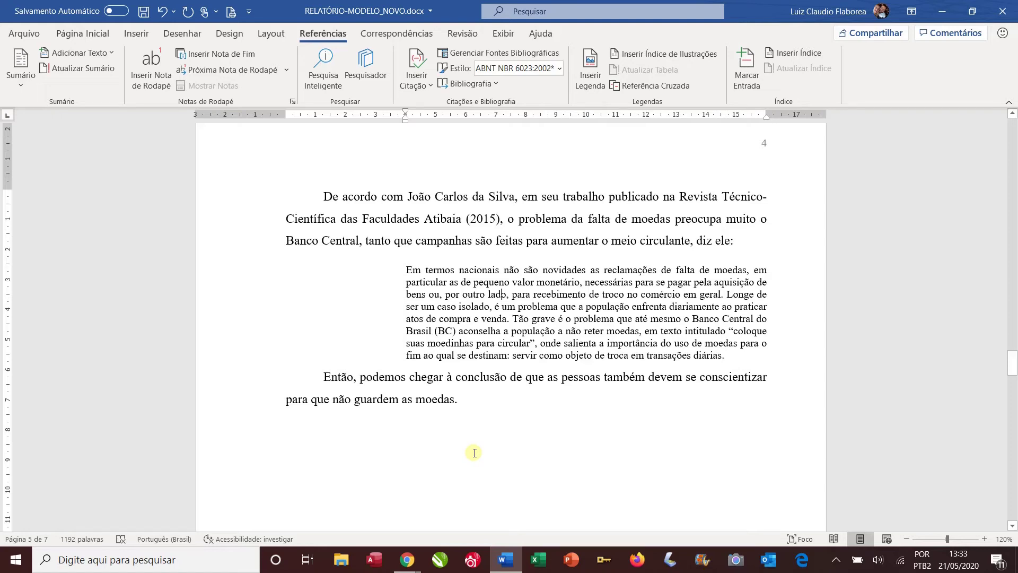
Switch to Chrome, view the first page of the Momentum coin-circulation article, and close its window.
{"action": "mouse_move", "coordinate": [403, 557]}
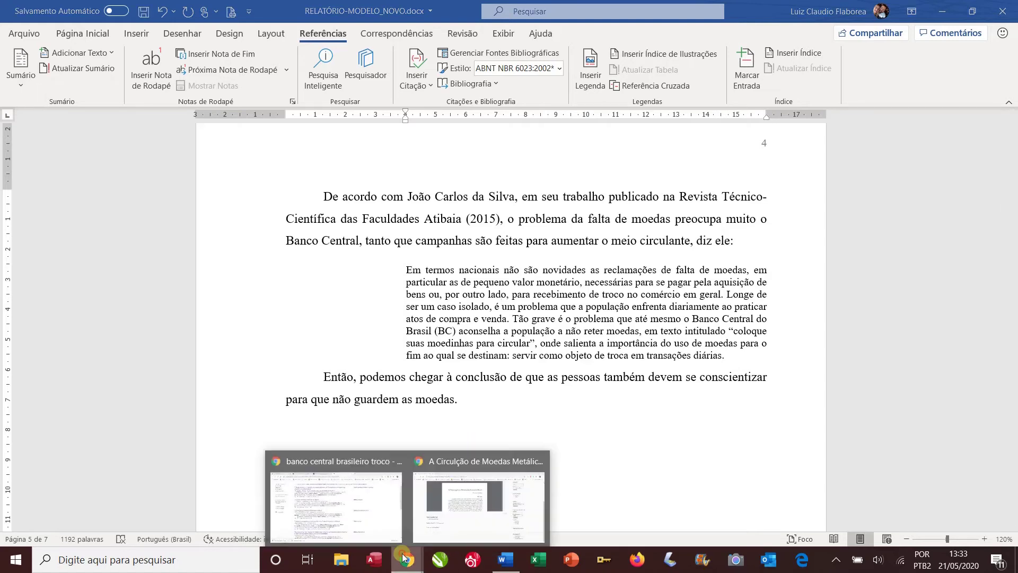
{"action": "left_click", "coordinate": [446, 510]}
{"action": "scroll", "coordinate": [448, 511], "scroll_direction": "up", "scroll_amount": 3}
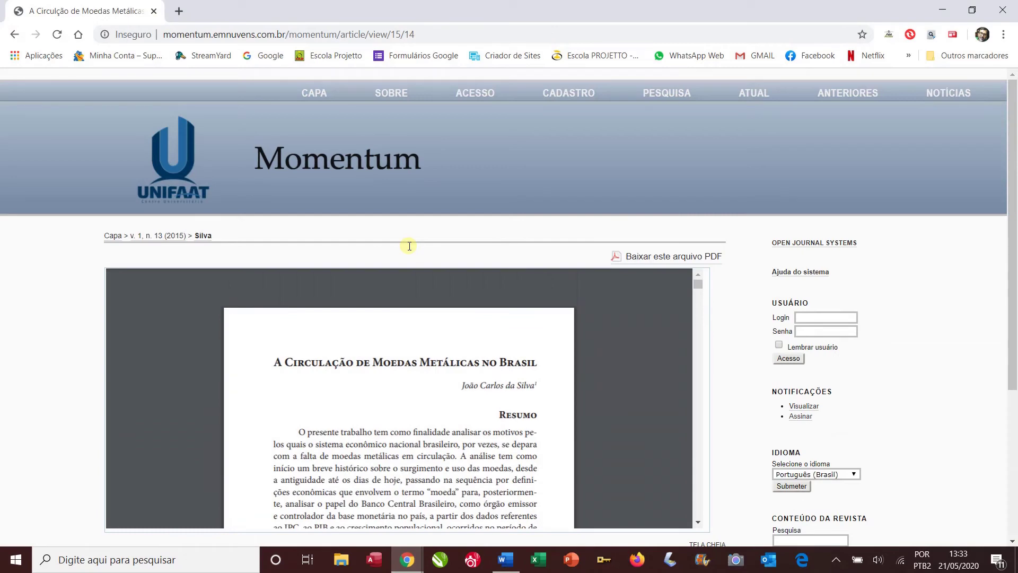
{"action": "scroll", "coordinate": [358, 354], "scroll_direction": "down", "scroll_amount": 3}
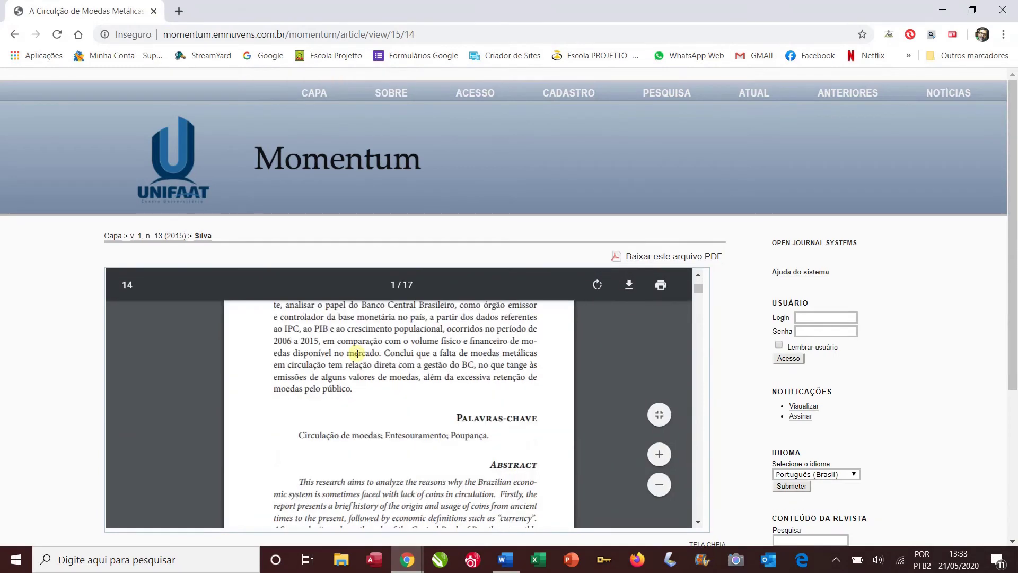
{"action": "left_click", "coordinate": [1002, 10]}
Locate the coin-circulation article in the Google Scholar results, open its abstract page, and return to the results.
{"action": "left_click", "coordinate": [407, 559]}
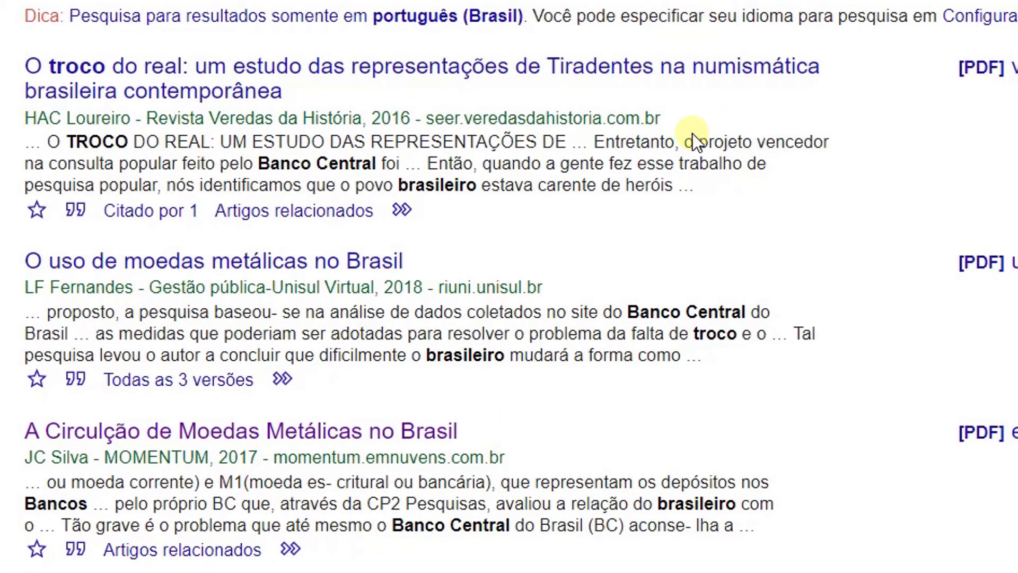
{"action": "scroll", "coordinate": [640, 174], "scroll_direction": "down", "scroll_amount": 4}
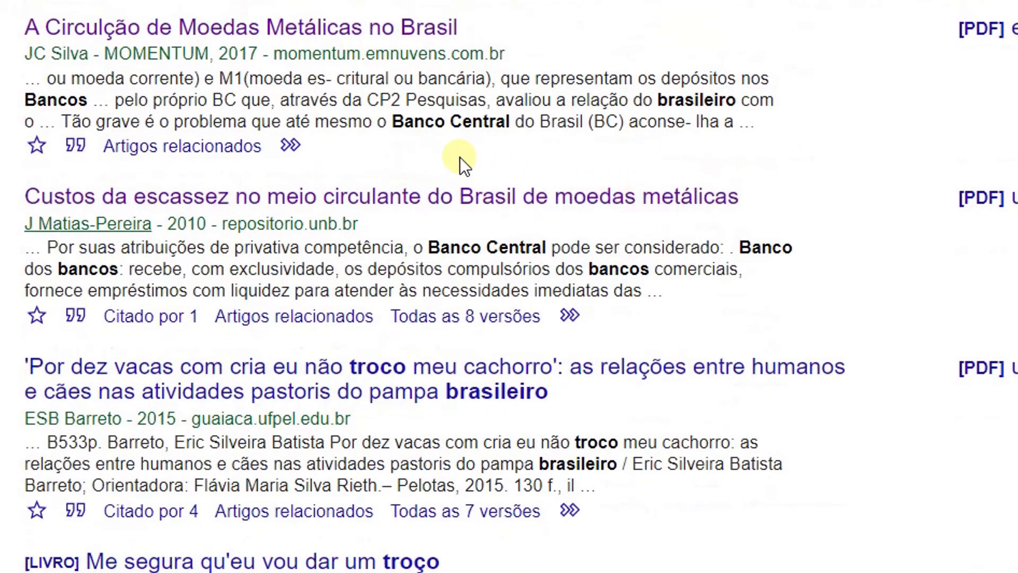
{"action": "left_click", "coordinate": [413, 28]}
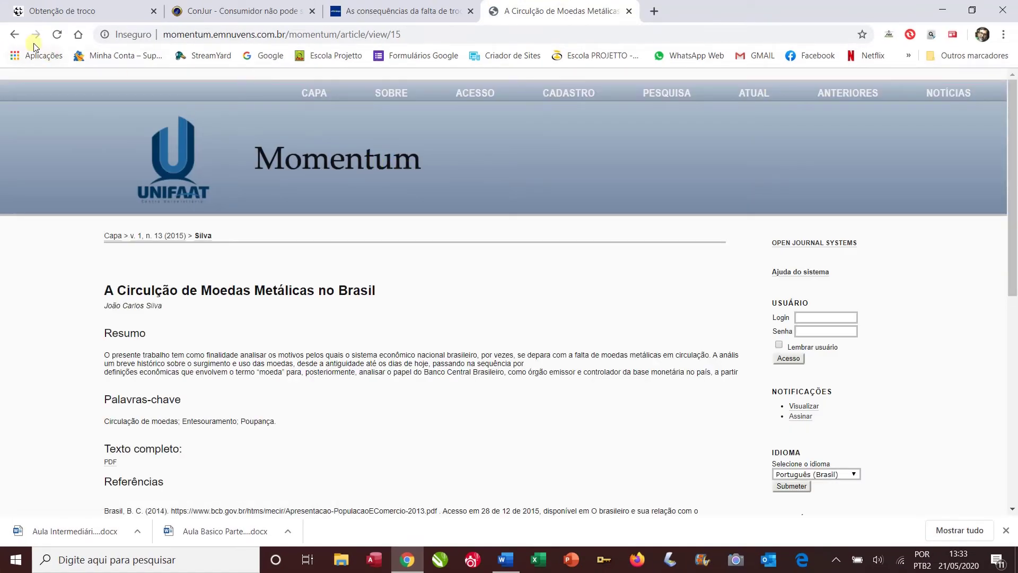
{"action": "left_click", "coordinate": [15, 34]}
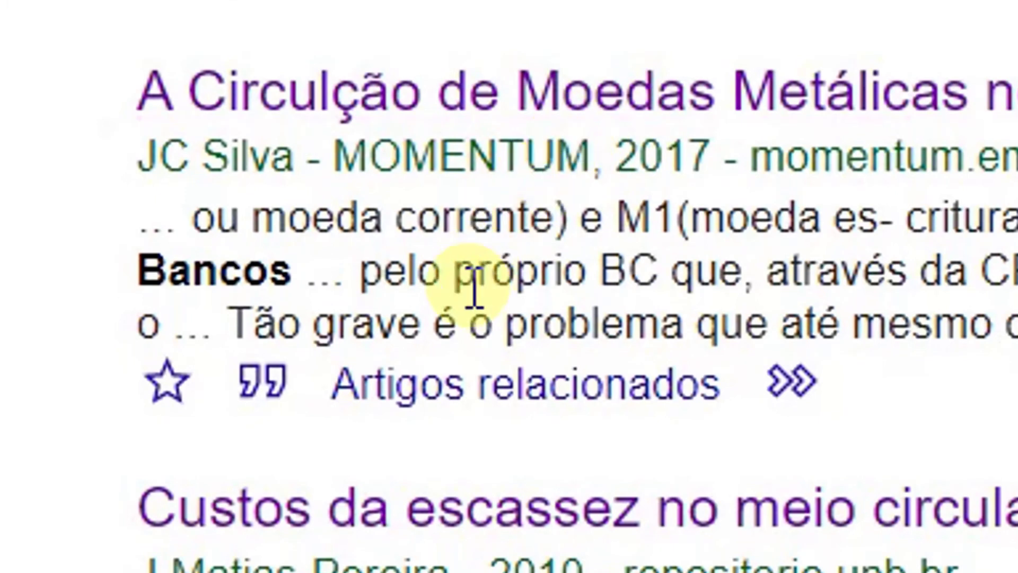
Open the citation formats of the Momentum coin-circulation article and copy its NBR 6023 reference.
{"action": "left_click", "coordinate": [264, 385]}
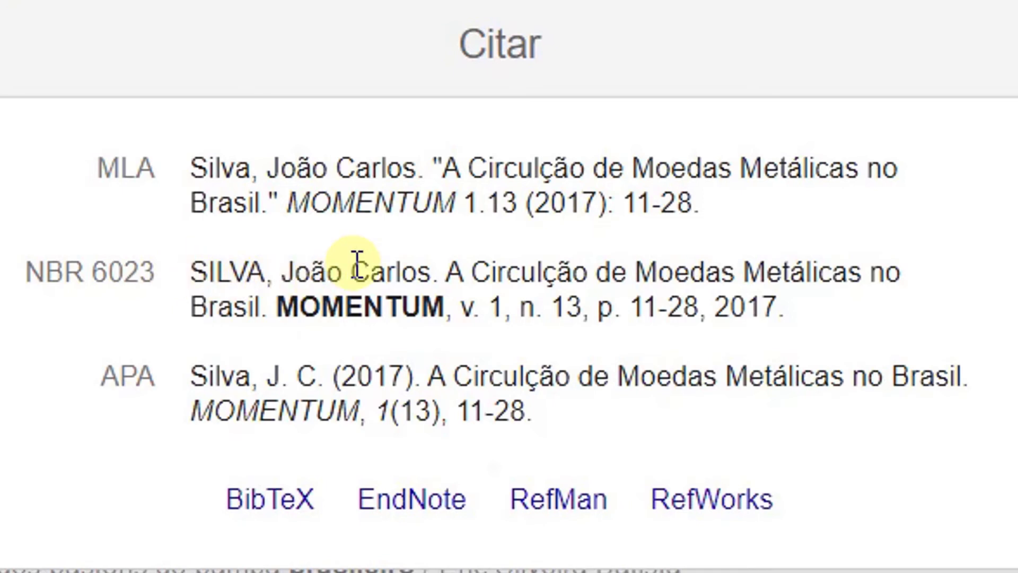
{"action": "left_click", "coordinate": [375, 262]}
{"action": "key", "text": "ctrl+c"}
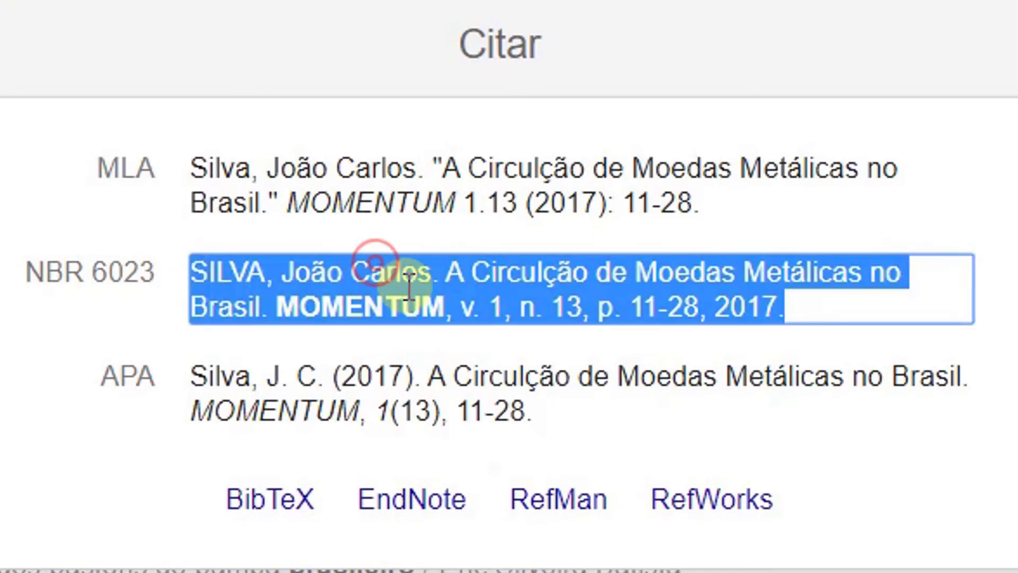
{"action": "right_click", "coordinate": [477, 289]}
{"action": "left_click", "coordinate": [547, 323]}
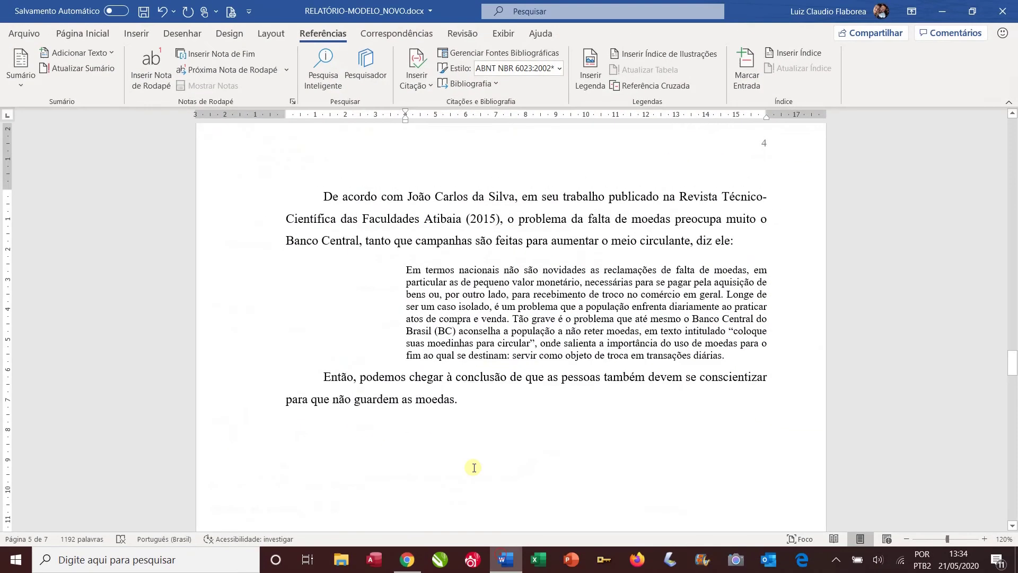
Paste the copied NBR 6023 reference after the INFOVAREJO entry at the end of the report's bibliography in Word.
{"action": "scroll", "coordinate": [498, 397], "scroll_direction": "down", "scroll_amount": 4}
{"action": "scroll", "coordinate": [514, 393], "scroll_direction": "down", "scroll_amount": 10}
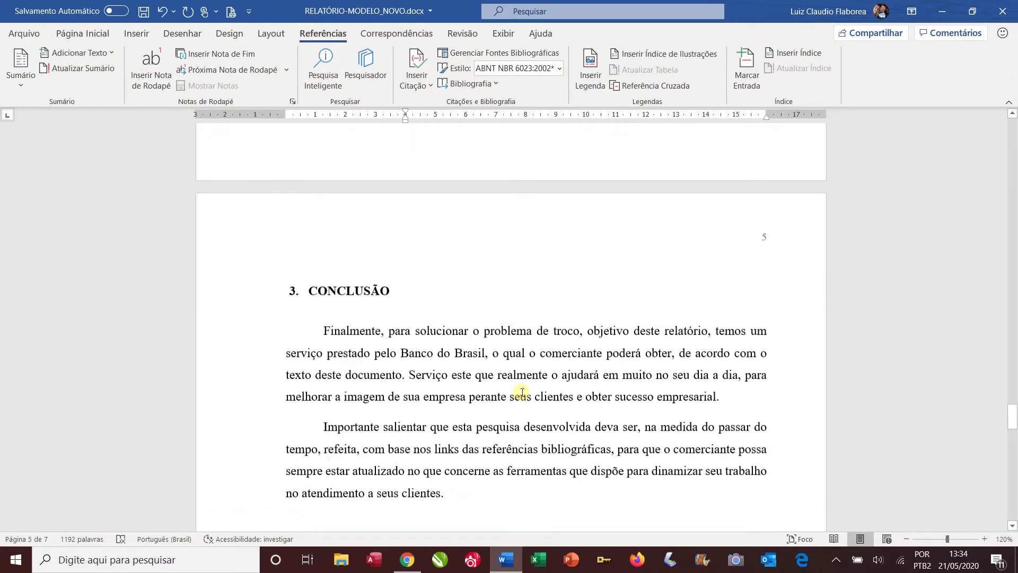
{"action": "scroll", "coordinate": [527, 395], "scroll_direction": "down", "scroll_amount": 15}
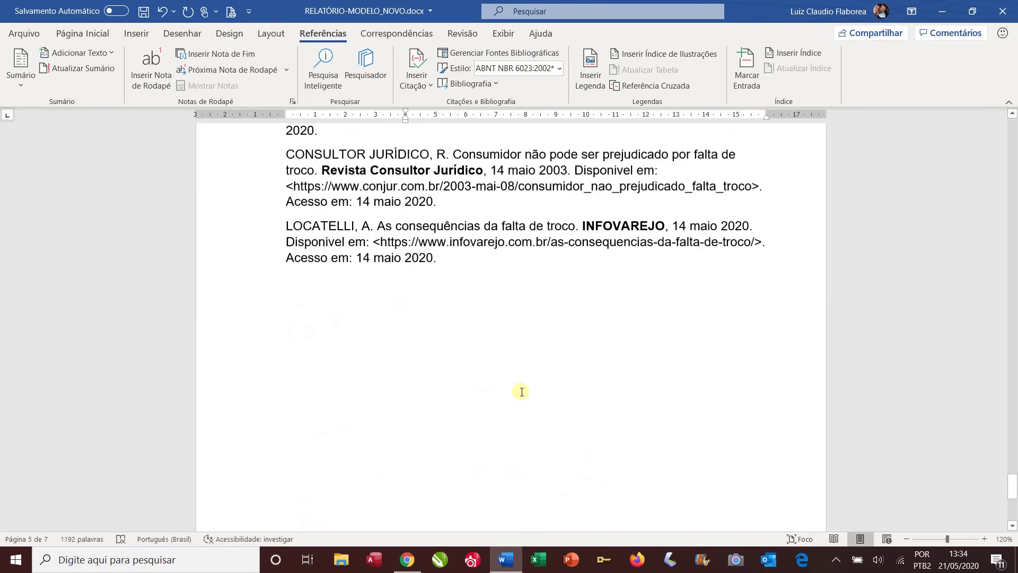
{"action": "left_click", "coordinate": [482, 265]}
{"action": "key", "text": "ctrl+v"}
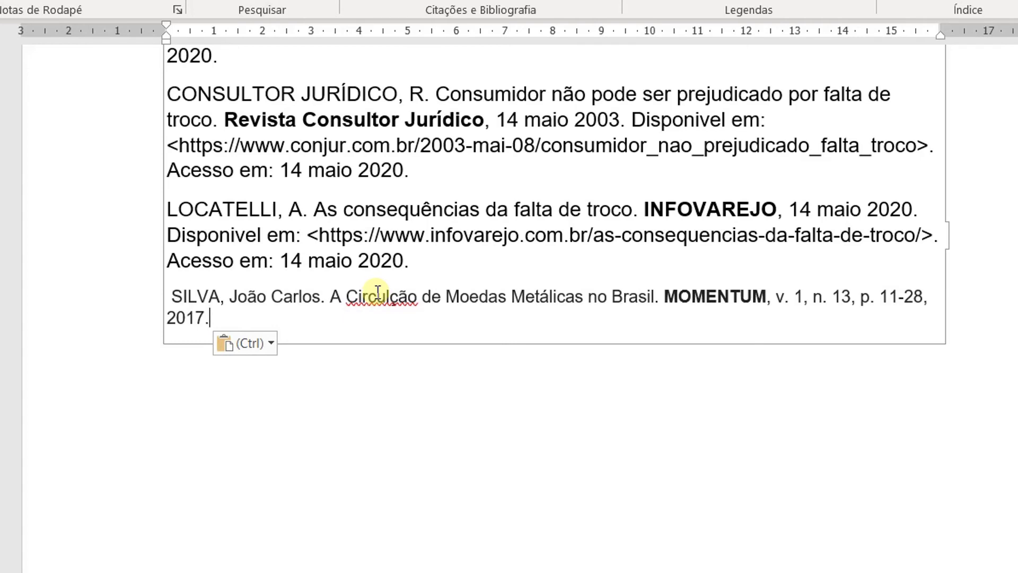
Enlarge the text of the pasted MOMENTUM reference to match the size of the other bibliography entries.
{"action": "left_click", "coordinate": [459, 299]}
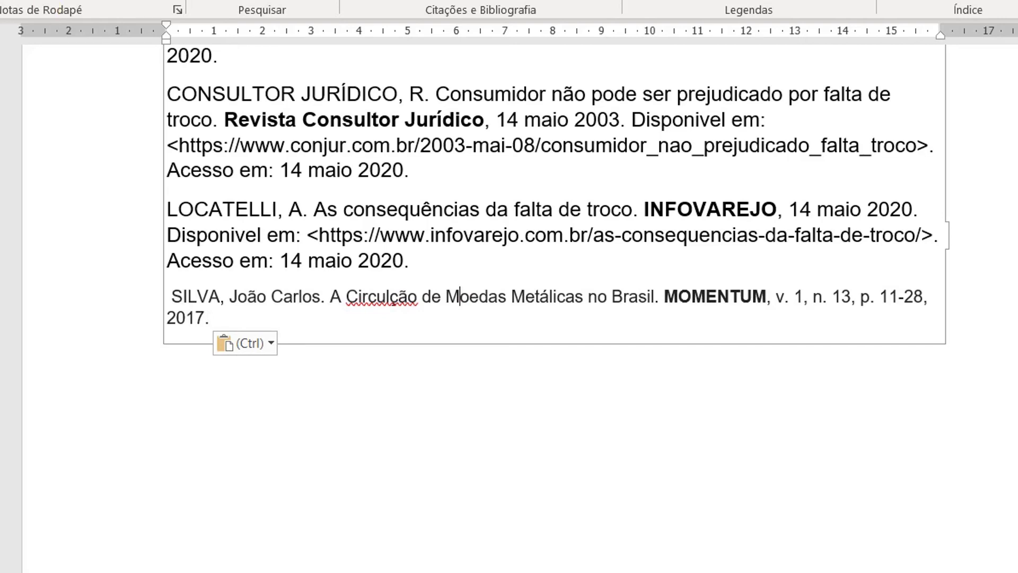
{"action": "left_click", "coordinate": [0, 0]}
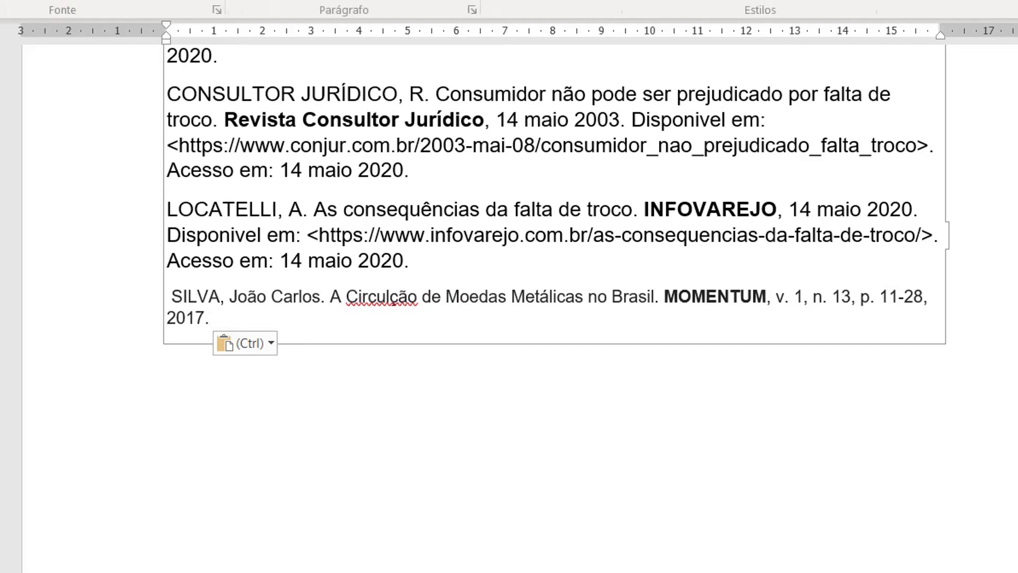
{"action": "left_click", "coordinate": [461, 291]}
{"action": "left_click", "coordinate": [229, 321]}
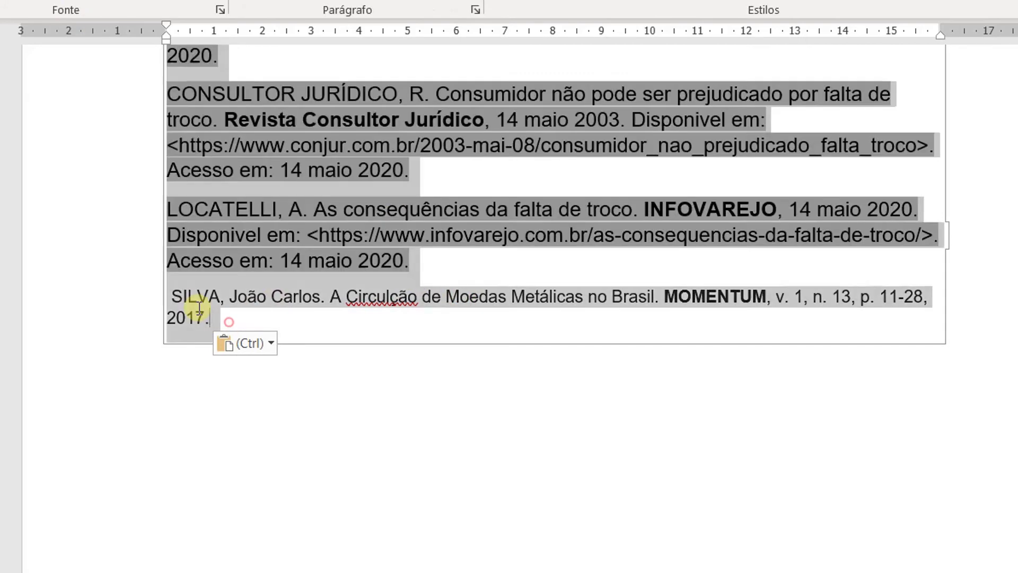
{"action": "left_click_drag", "start_coordinate": [177, 298], "coordinate": [206, 320]}
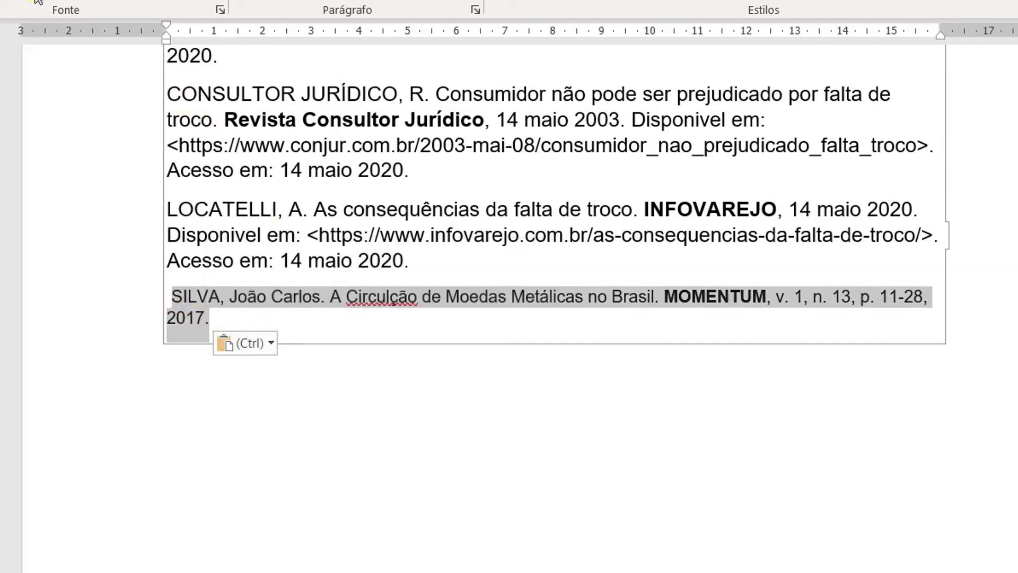
{"action": "key", "text": "ctrl+bracketright"}
{"action": "key", "text": "ctrl+bracketright"}
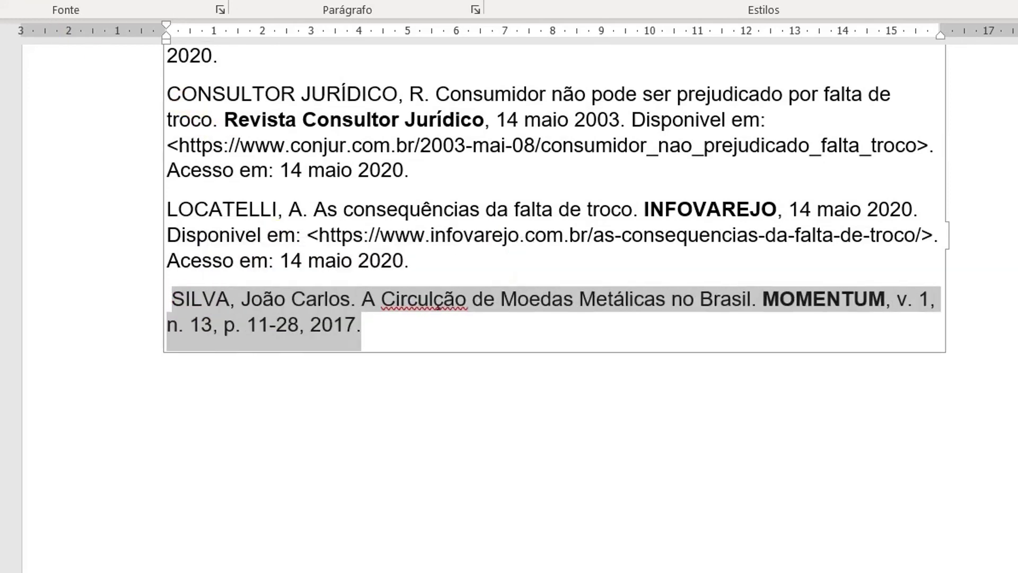
Set all bibliography entries under REFERÊNCIAS BIBLIOGRÁFICAS, from BC to MOMENTUM, in Times New Roman.
{"action": "left_click", "coordinate": [245, 235], "text": "shift"}
{"action": "scroll", "coordinate": [419, 196], "scroll_direction": "up", "scroll_amount": 3}
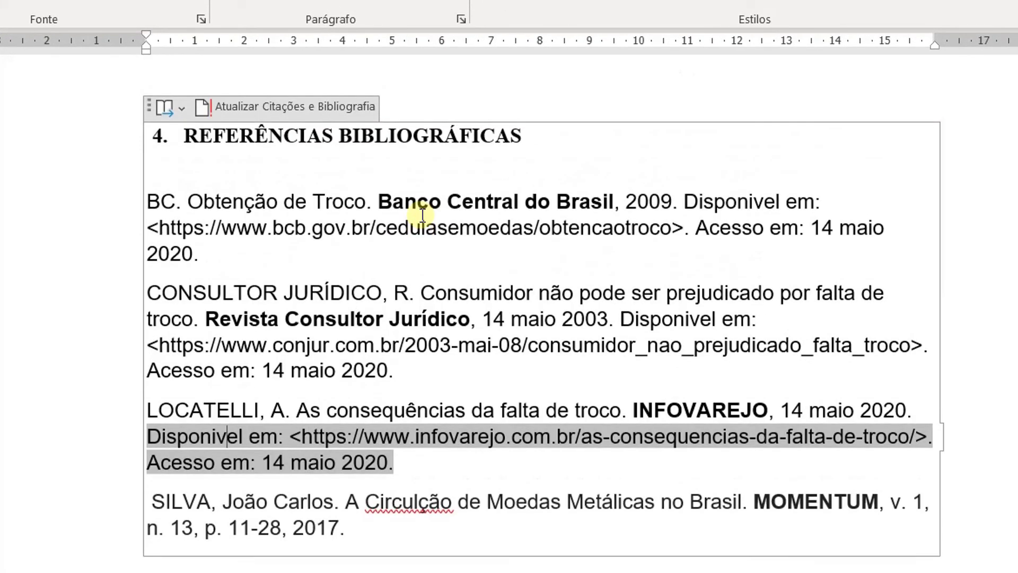
{"action": "scroll", "coordinate": [409, 297], "scroll_direction": "down", "scroll_amount": 2}
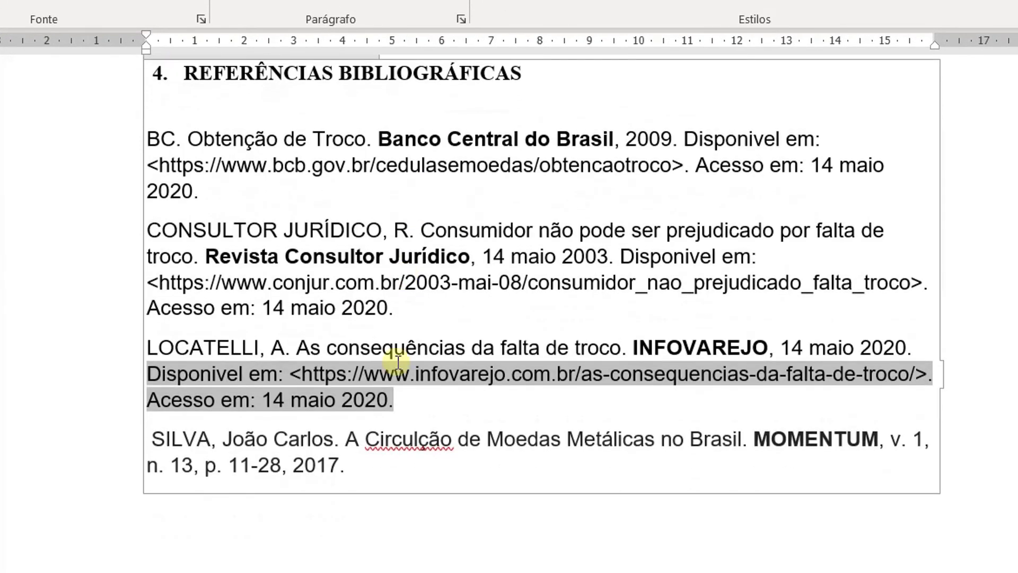
{"action": "left_click_drag", "start_coordinate": [362, 465], "coordinate": [147, 139]}
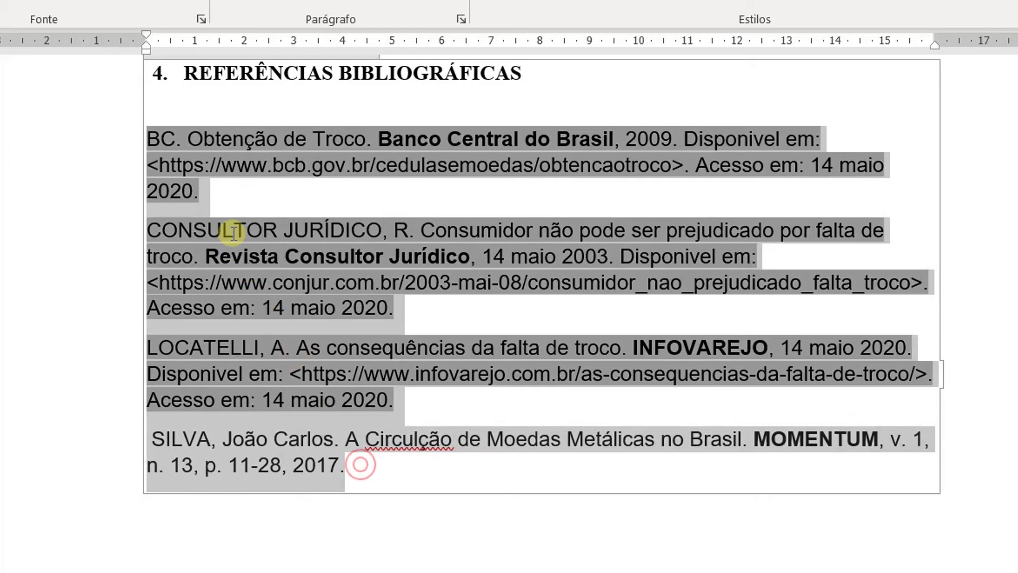
{"action": "key", "text": "ctrl+c"}
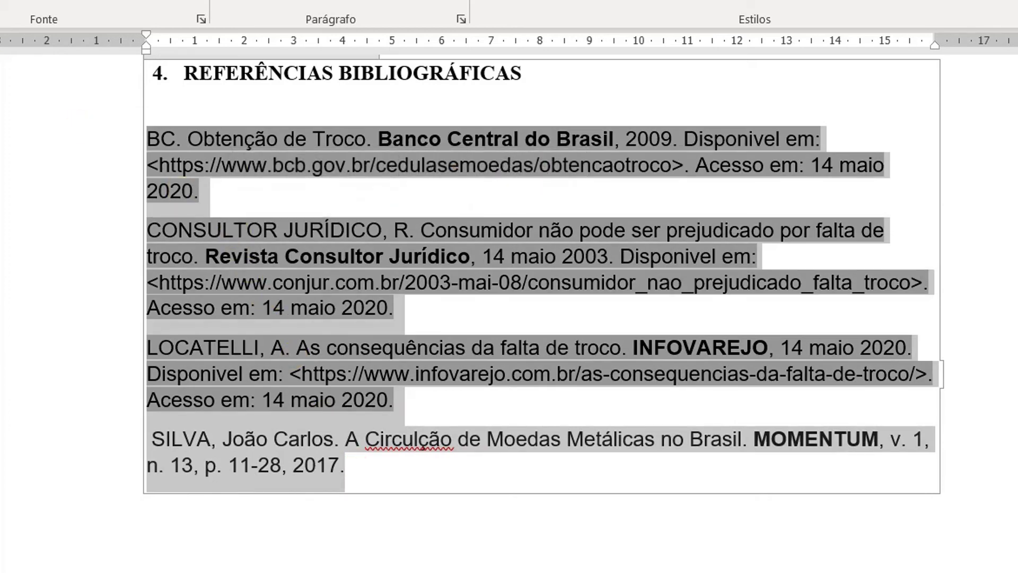
{"action": "left_click", "coordinate": [5, 1]}
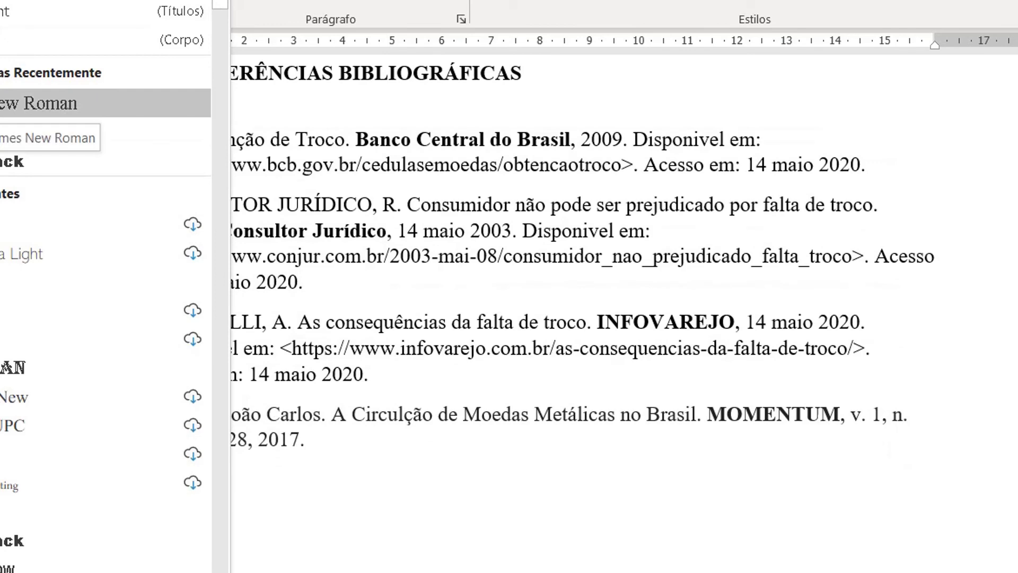
{"action": "left_click", "coordinate": [53, 103]}
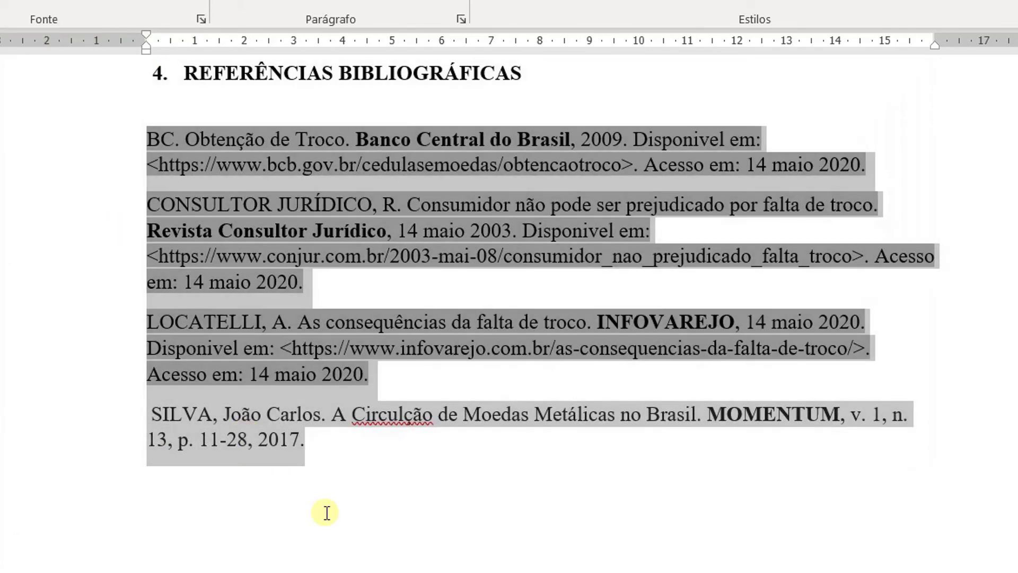
{"action": "left_click", "coordinate": [325, 513]}
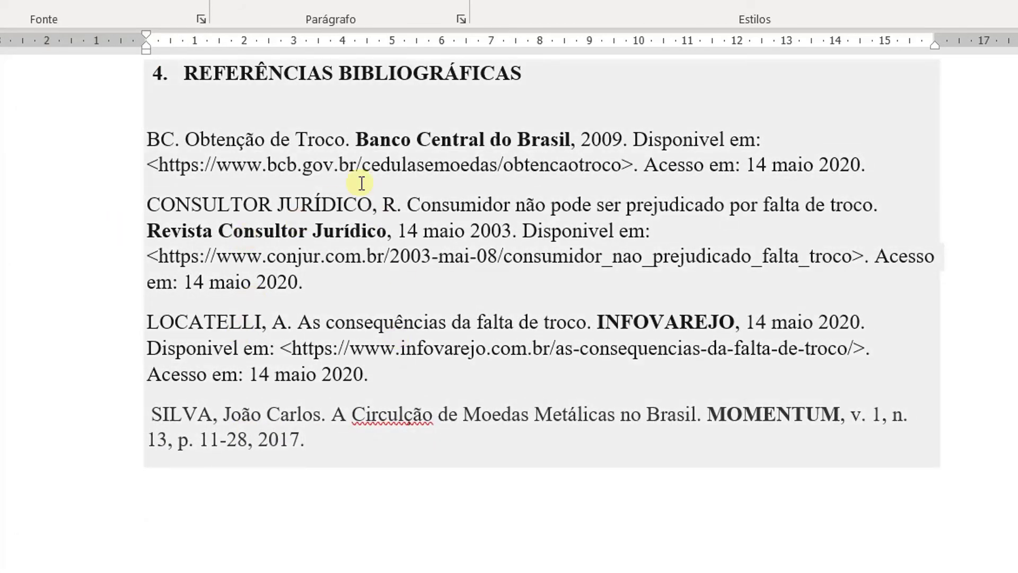
Review the report from the bibliography back to the FALTA DE TROCO section, checking its text and block quotations.
{"action": "scroll", "coordinate": [447, 254], "scroll_direction": "up", "scroll_amount": 5}
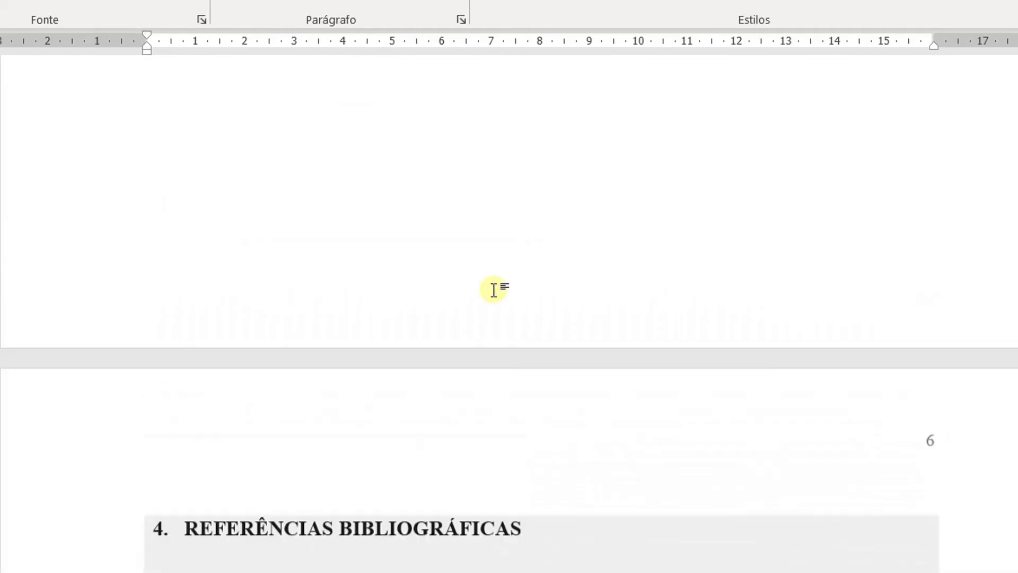
{"action": "scroll", "coordinate": [495, 290], "scroll_direction": "up", "scroll_amount": 15}
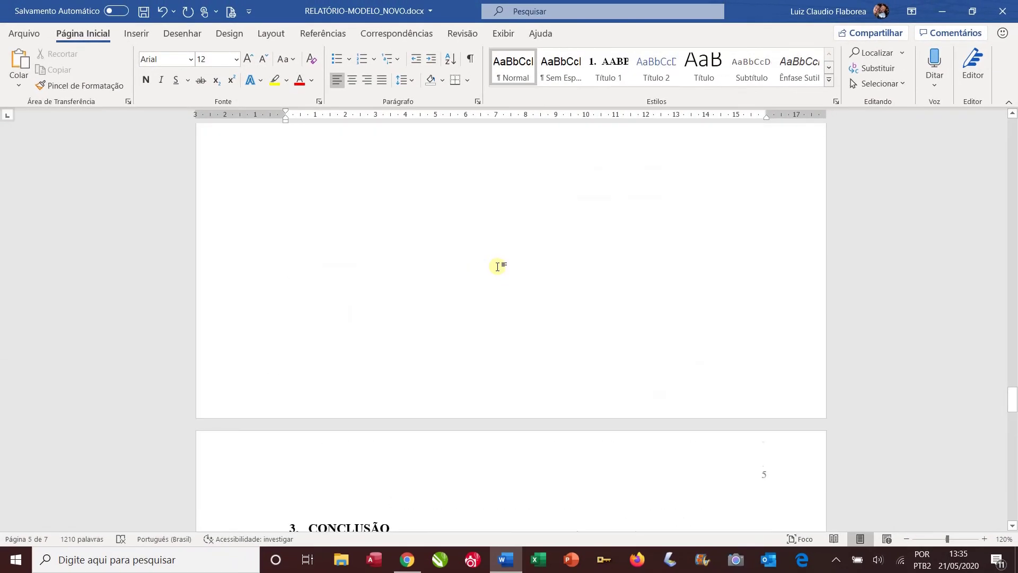
{"action": "scroll", "coordinate": [497, 266], "scroll_direction": "up", "scroll_amount": 3}
{"action": "scroll", "coordinate": [498, 267], "scroll_direction": "up", "scroll_amount": 15}
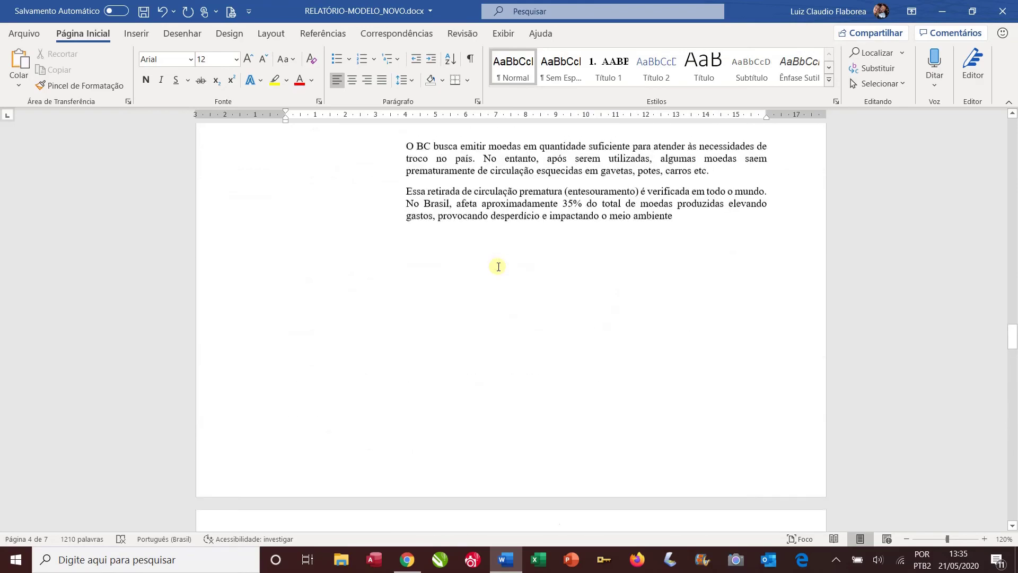
{"action": "scroll", "coordinate": [499, 267], "scroll_direction": "up", "scroll_amount": 15}
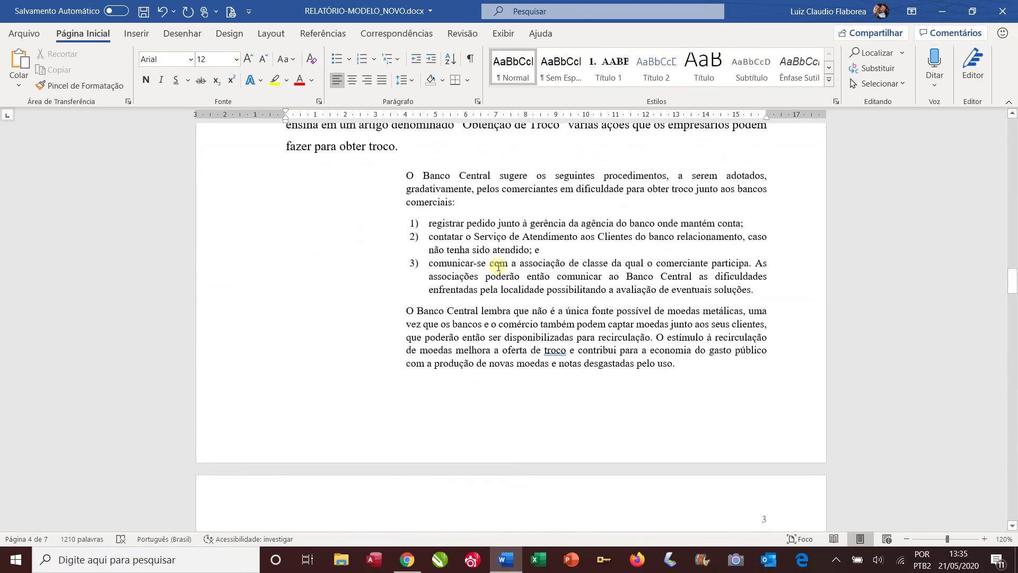
{"action": "scroll", "coordinate": [499, 266], "scroll_direction": "down", "scroll_amount": 7}
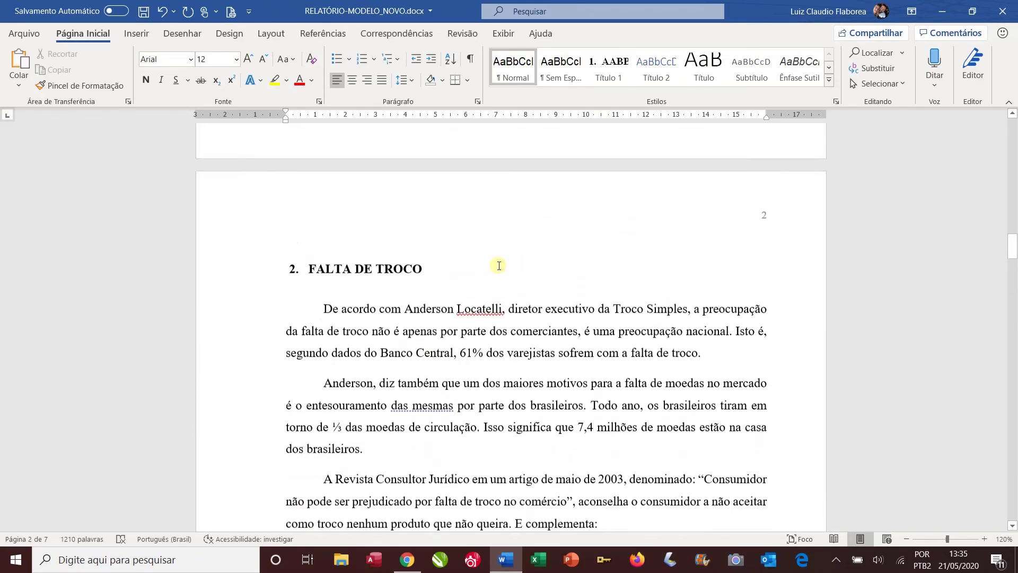
Switch to Google Scholar, close the article's citation formats, and return to the report.
{"action": "left_click", "coordinate": [407, 559]}
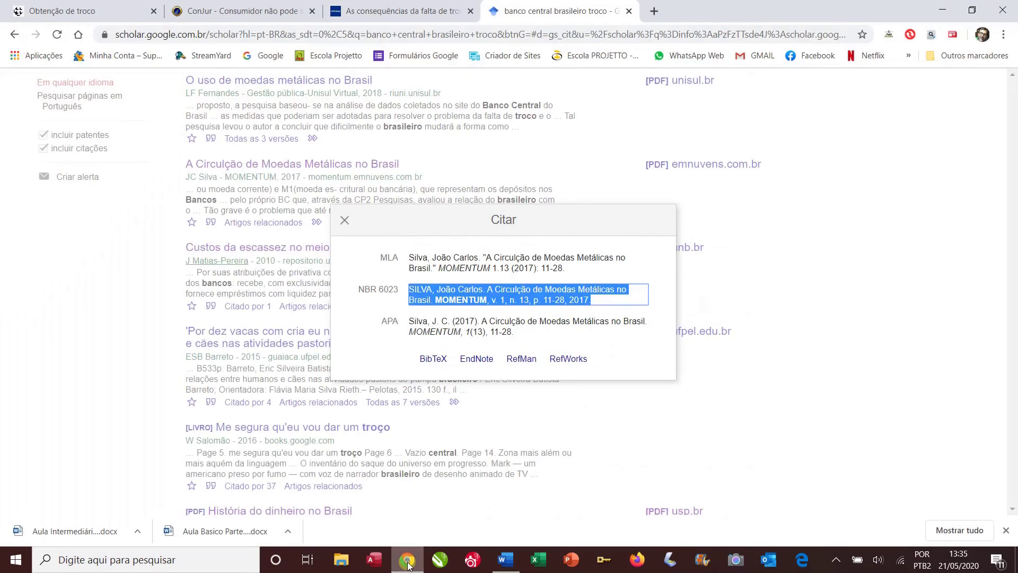
{"action": "left_click", "coordinate": [345, 220]}
{"action": "scroll", "coordinate": [473, 222], "scroll_direction": "up", "scroll_amount": 4}
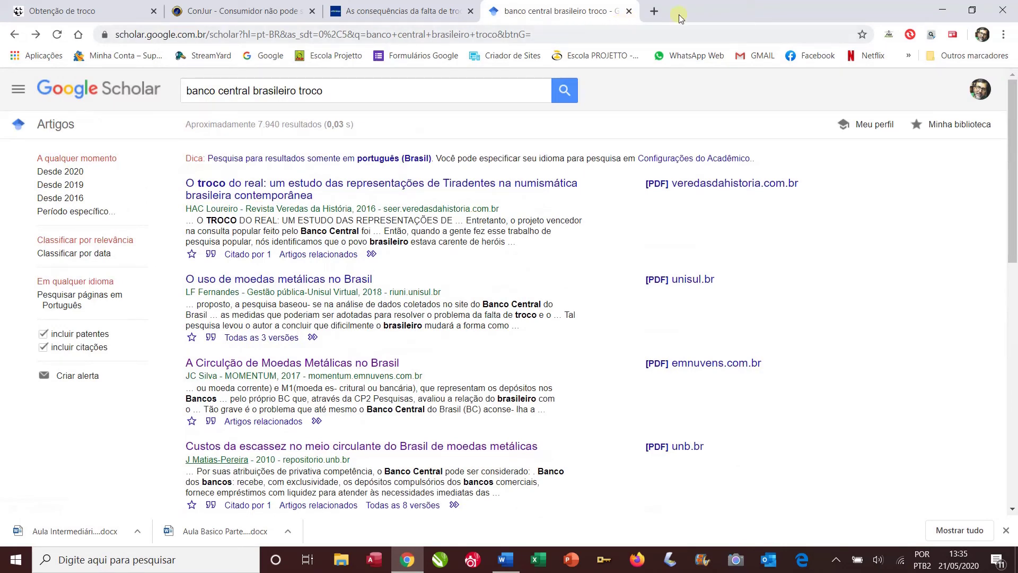
{"action": "left_click", "coordinate": [942, 10]}
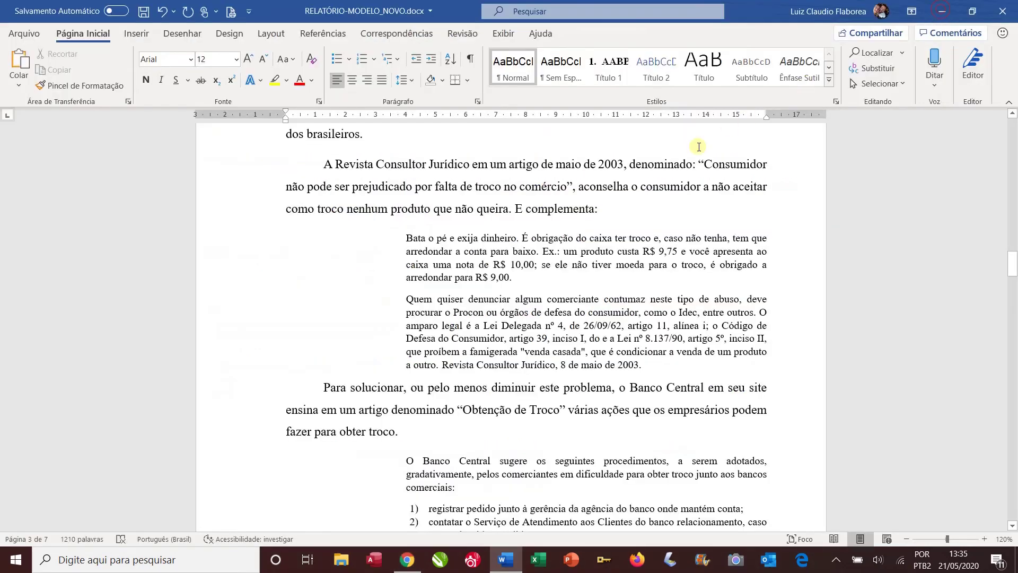
Examine the indented Consultor Jurídico and Banco Central quotations in the FALTA DE TROCO section.
{"action": "left_click", "coordinate": [562, 248]}
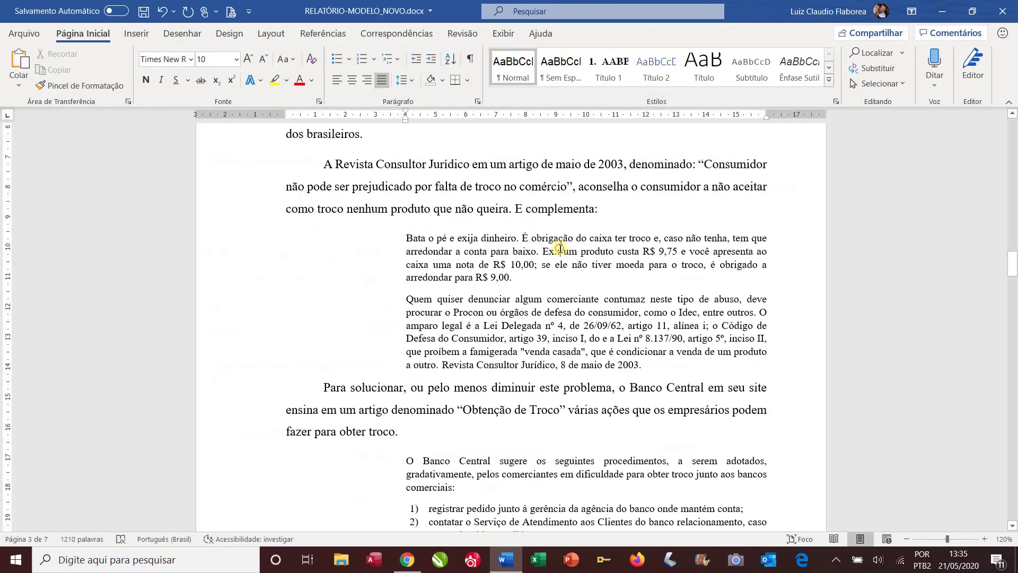
{"action": "scroll", "coordinate": [563, 249], "scroll_direction": "down", "scroll_amount": 3}
{"action": "scroll", "coordinate": [563, 249], "scroll_direction": "down", "scroll_amount": 3}
{"action": "scroll", "coordinate": [493, 233], "scroll_direction": "down", "scroll_amount": 3}
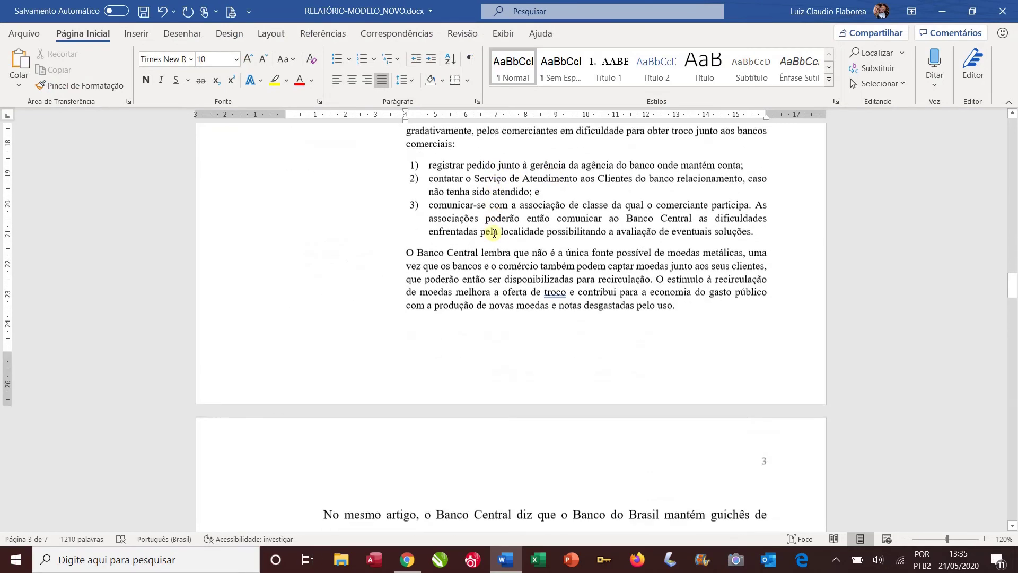
Examine the indented Banco Central quotation about customer service conditions, above the table of São Paulo service-counter addresses.
{"action": "scroll", "coordinate": [493, 234], "scroll_direction": "down", "scroll_amount": 5}
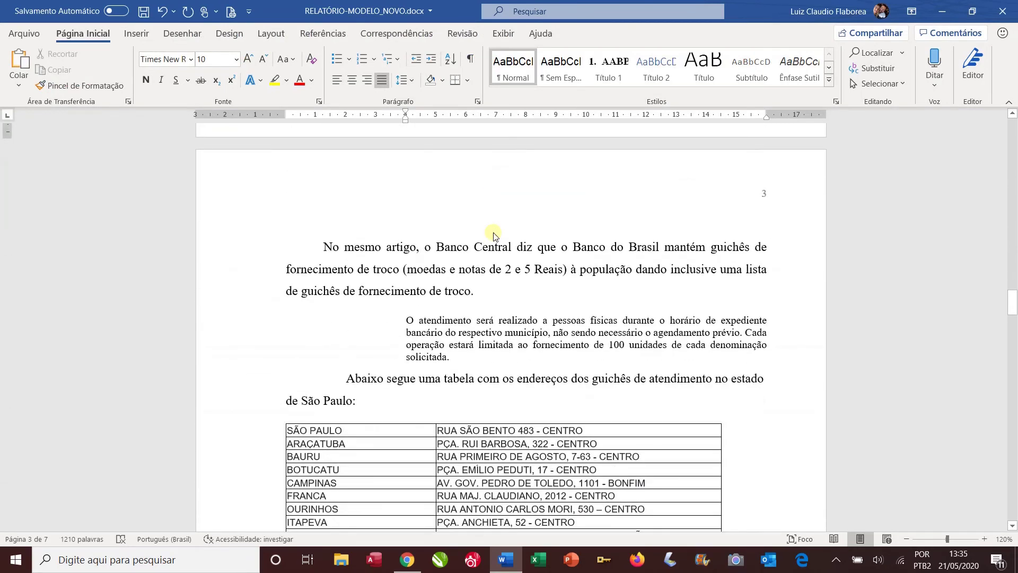
{"action": "scroll", "coordinate": [493, 235], "scroll_direction": "down", "scroll_amount": 1}
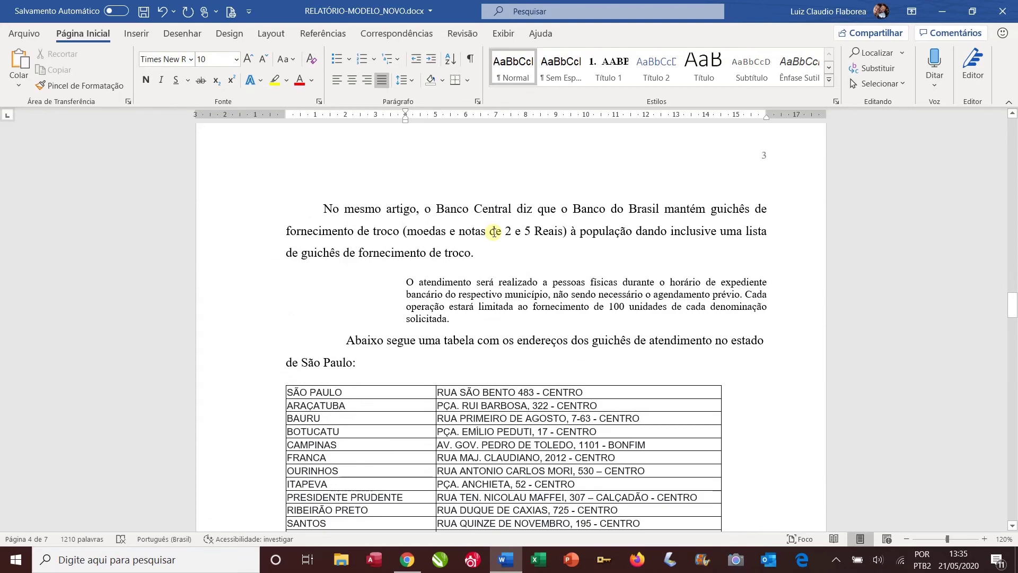
{"action": "scroll", "coordinate": [494, 233], "scroll_direction": "down", "scroll_amount": 1}
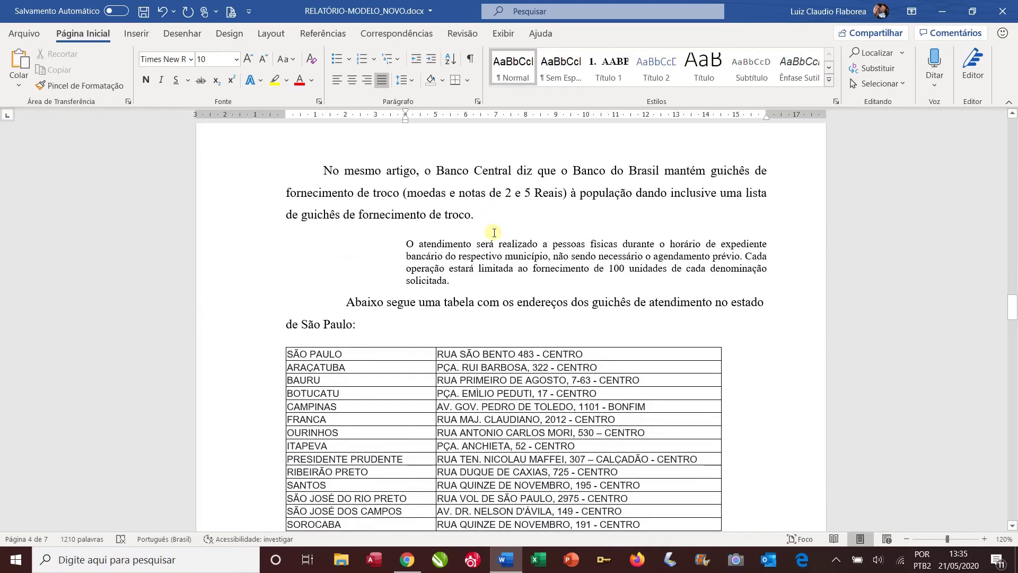
{"action": "scroll", "coordinate": [494, 232], "scroll_direction": "down", "scroll_amount": 1}
{"action": "left_click_drag", "start_coordinate": [456, 242], "coordinate": [419, 206]}
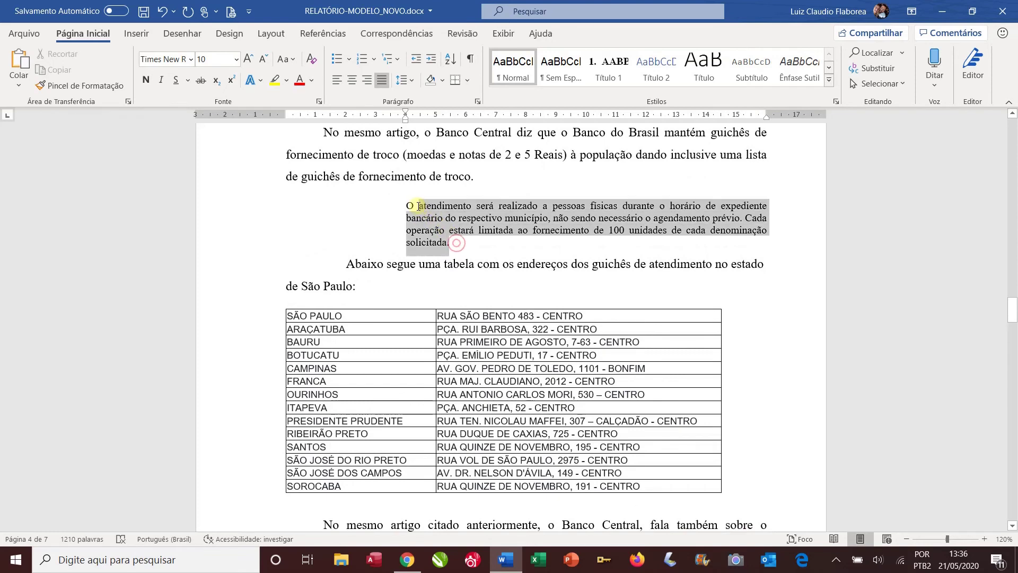
{"action": "left_click", "coordinate": [445, 212]}
{"action": "left_click_drag", "start_coordinate": [456, 242], "coordinate": [406, 205]}
{"action": "left_click", "coordinate": [445, 219]}
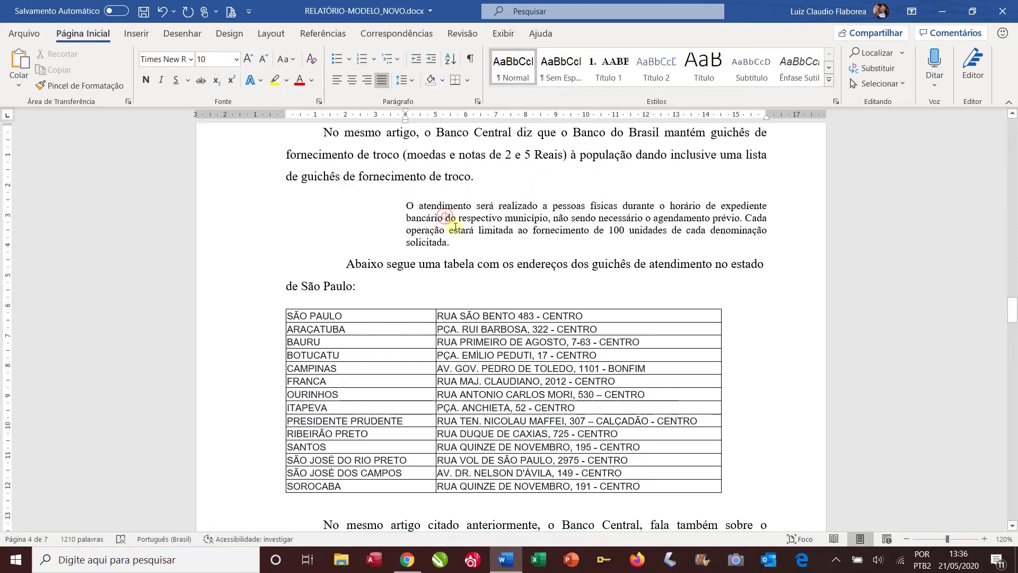
Review the report from the hoarding quotations through the CONCLUSÃO section to the entries under REFERÊNCIAS BIBLIOGRÁFICAS.
{"action": "scroll", "coordinate": [455, 226], "scroll_direction": "down", "scroll_amount": 10}
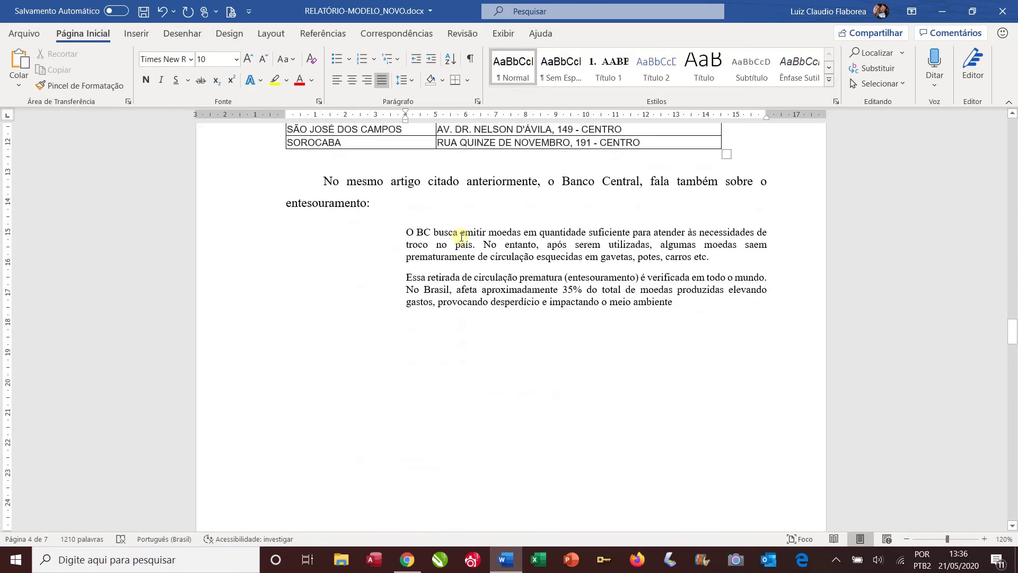
{"action": "scroll", "coordinate": [461, 237], "scroll_direction": "down", "scroll_amount": 15}
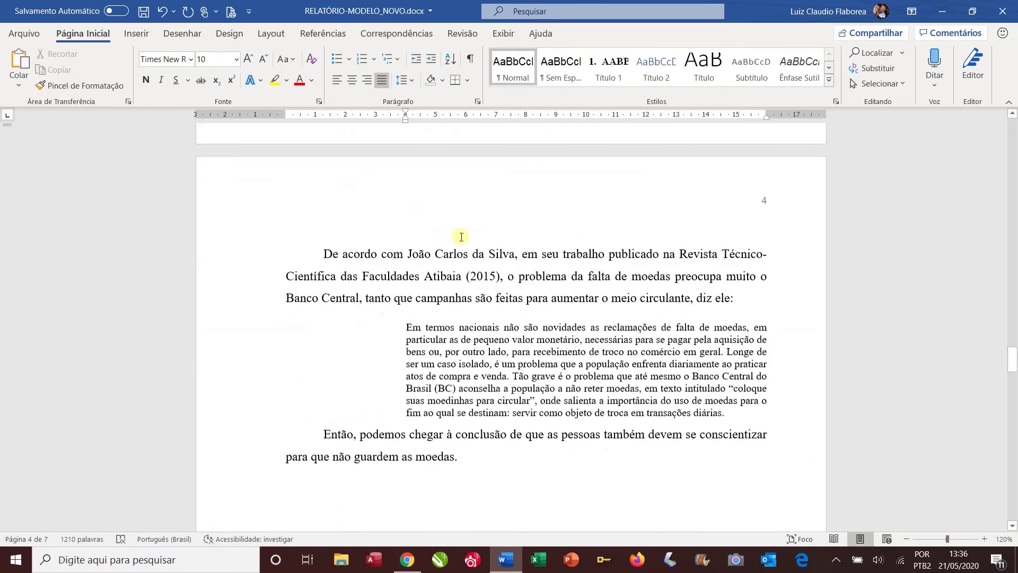
{"action": "scroll", "coordinate": [461, 237], "scroll_direction": "down", "scroll_amount": 12}
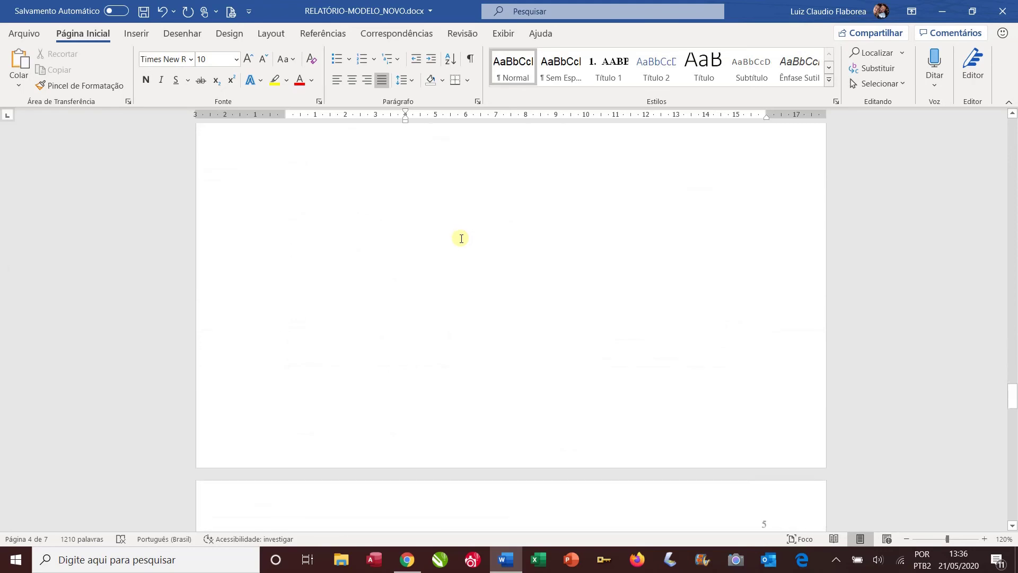
{"action": "scroll", "coordinate": [466, 239], "scroll_direction": "down", "scroll_amount": 12}
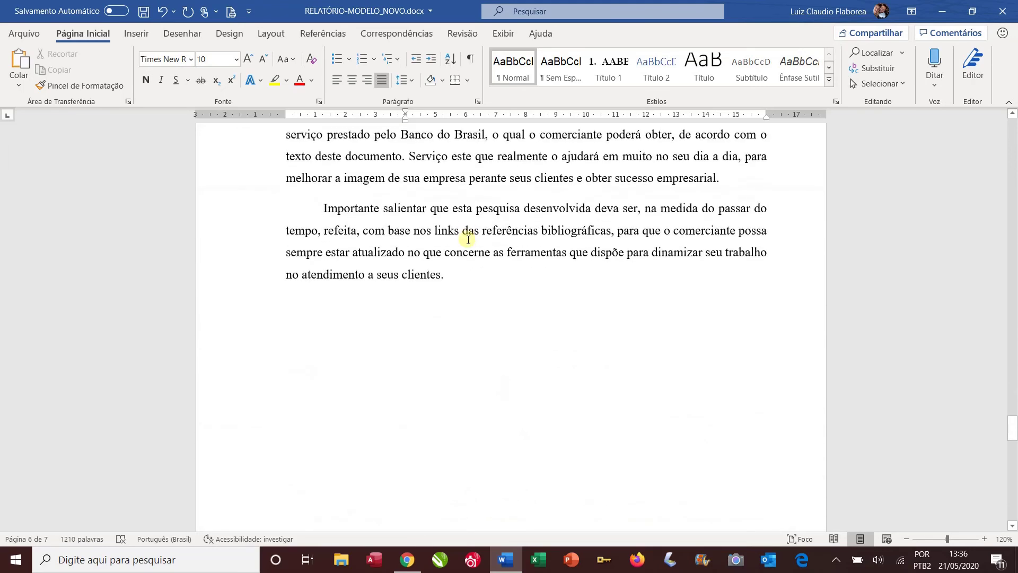
{"action": "scroll", "coordinate": [468, 240], "scroll_direction": "up", "scroll_amount": 3}
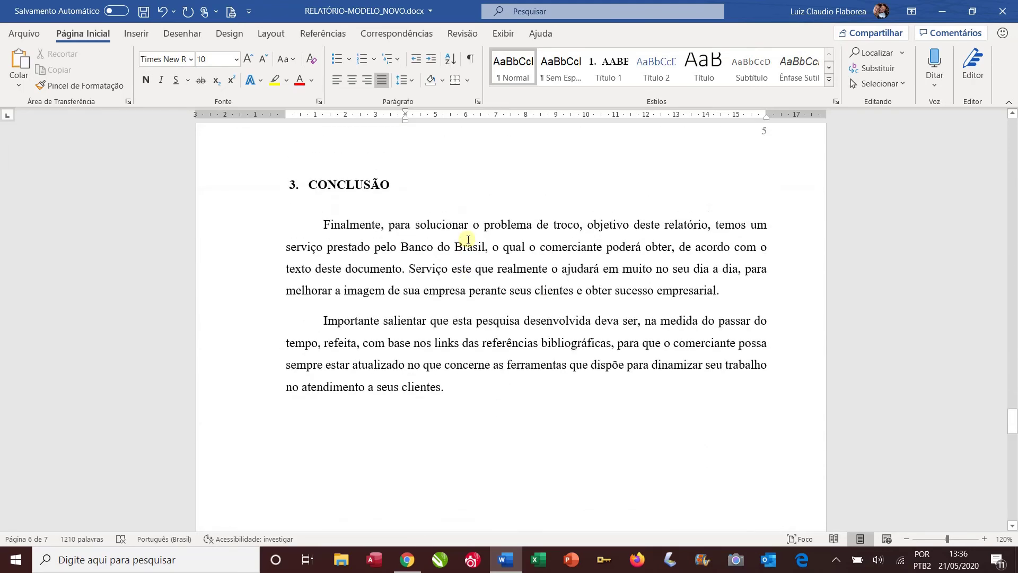
{"action": "scroll", "coordinate": [468, 239], "scroll_direction": "down", "scroll_amount": 12}
{"action": "scroll", "coordinate": [467, 243], "scroll_direction": "down", "scroll_amount": 3}
{"action": "left_click", "coordinate": [457, 340]}
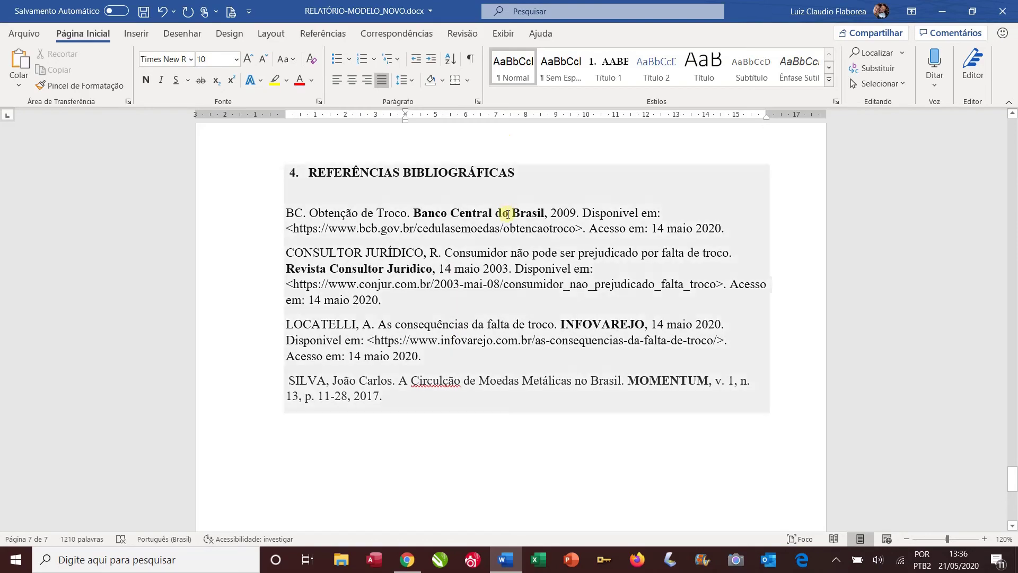
Go back through the report from the bibliography to the cover page and check its logo, school, course and title.
{"action": "scroll", "coordinate": [505, 214], "scroll_direction": "up", "scroll_amount": 15}
{"action": "scroll", "coordinate": [507, 213], "scroll_direction": "up", "scroll_amount": 20}
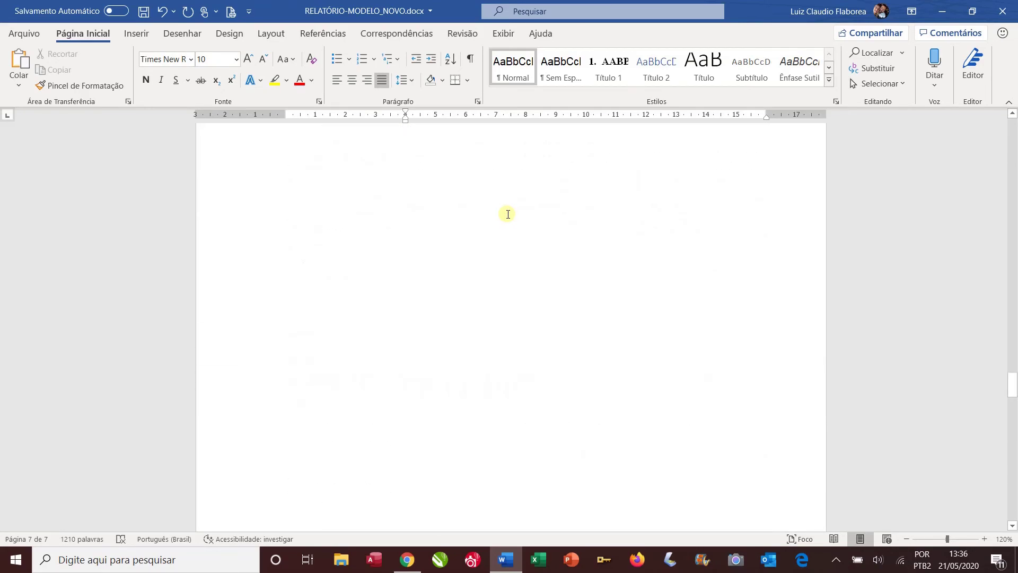
{"action": "scroll", "coordinate": [507, 213], "scroll_direction": "up", "scroll_amount": 20}
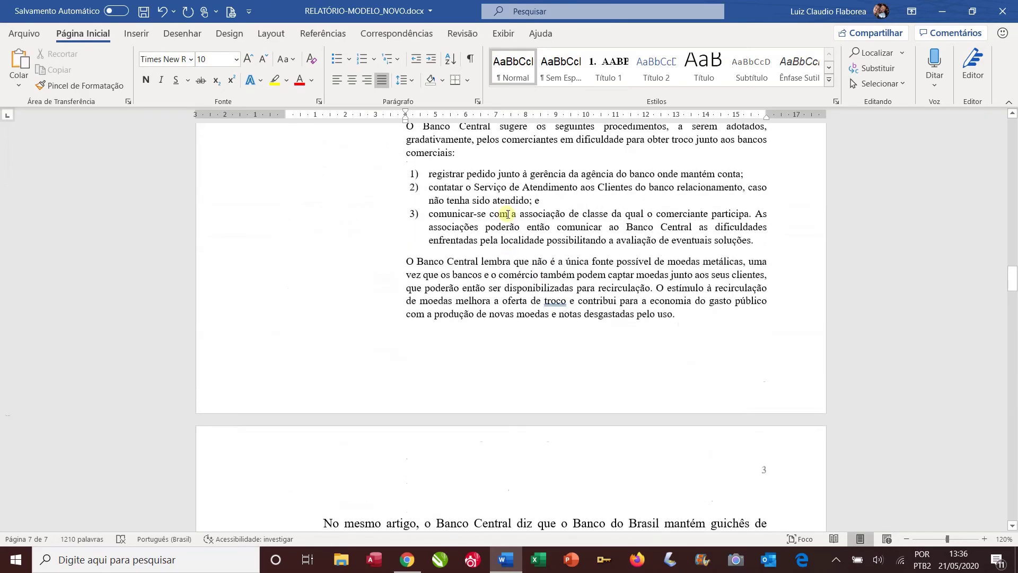
{"action": "scroll", "coordinate": [507, 214], "scroll_direction": "up", "scroll_amount": 20}
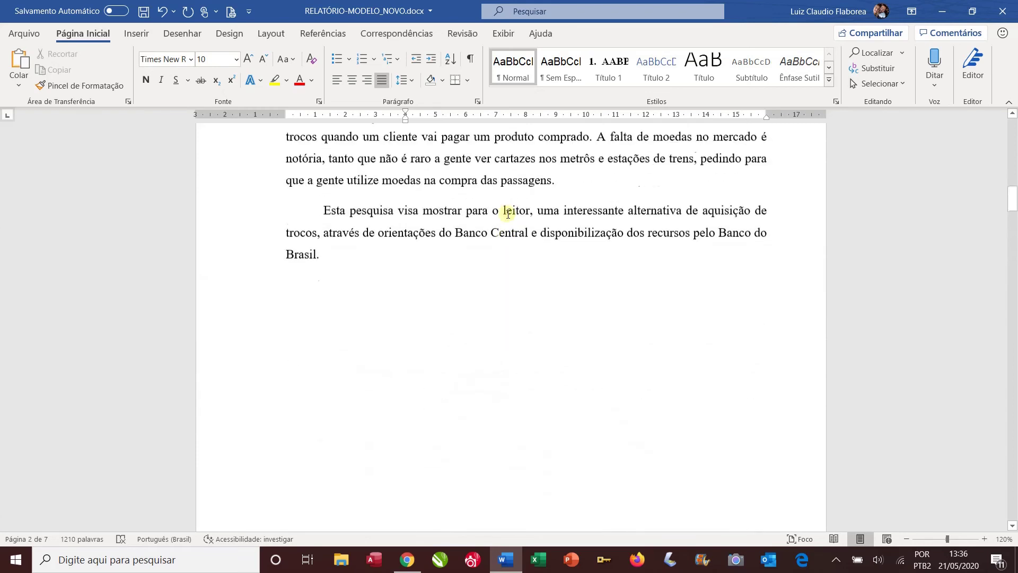
{"action": "scroll", "coordinate": [508, 213], "scroll_direction": "up", "scroll_amount": 12}
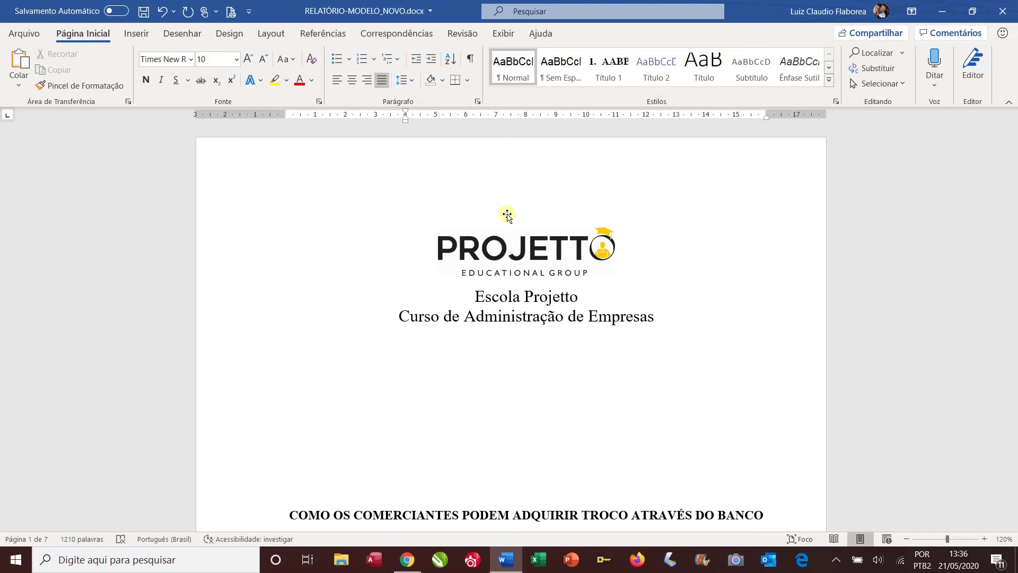
{"action": "scroll", "coordinate": [508, 215], "scroll_direction": "down", "scroll_amount": 1}
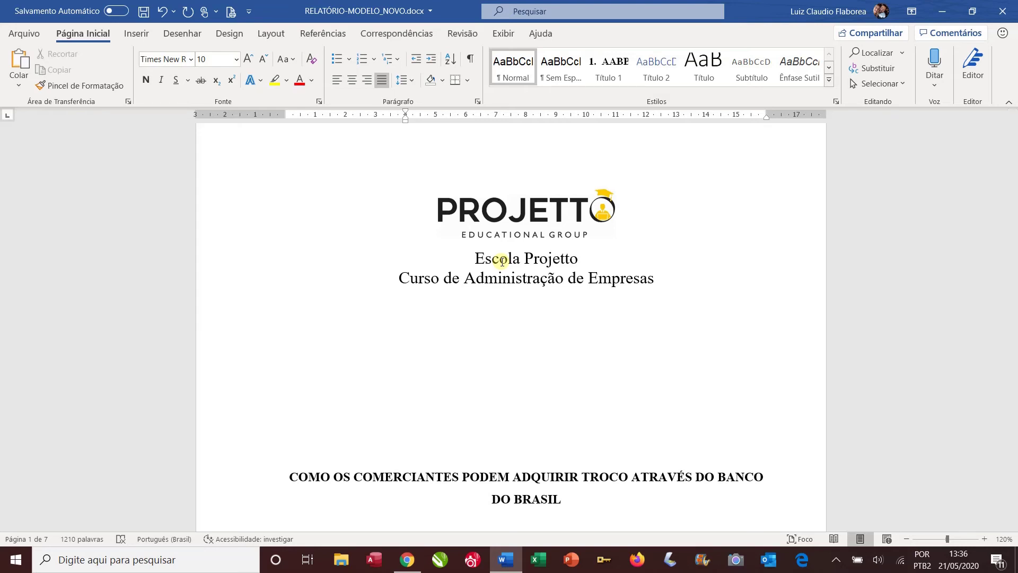
{"action": "scroll", "coordinate": [503, 261], "scroll_direction": "up", "scroll_amount": 1}
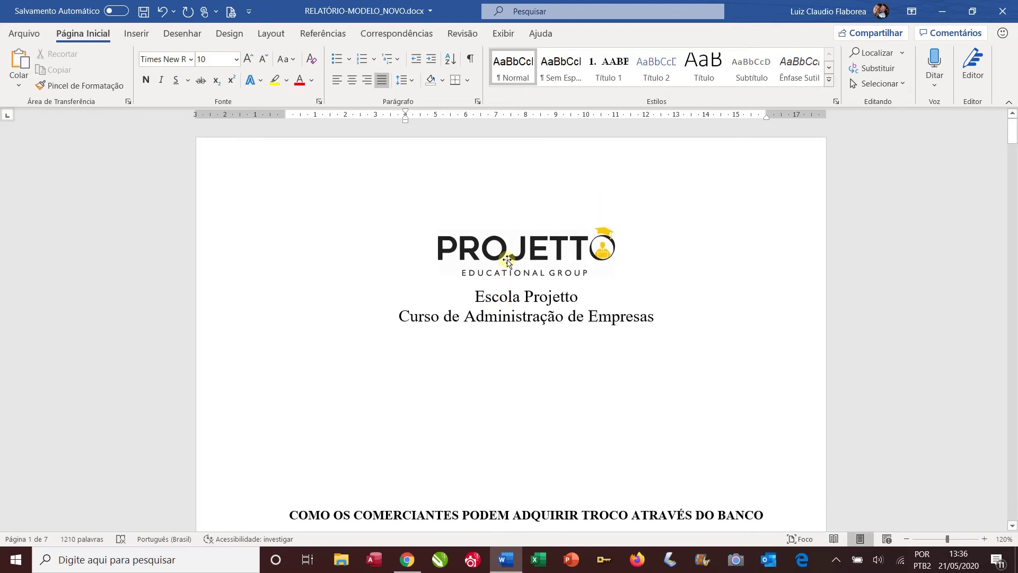